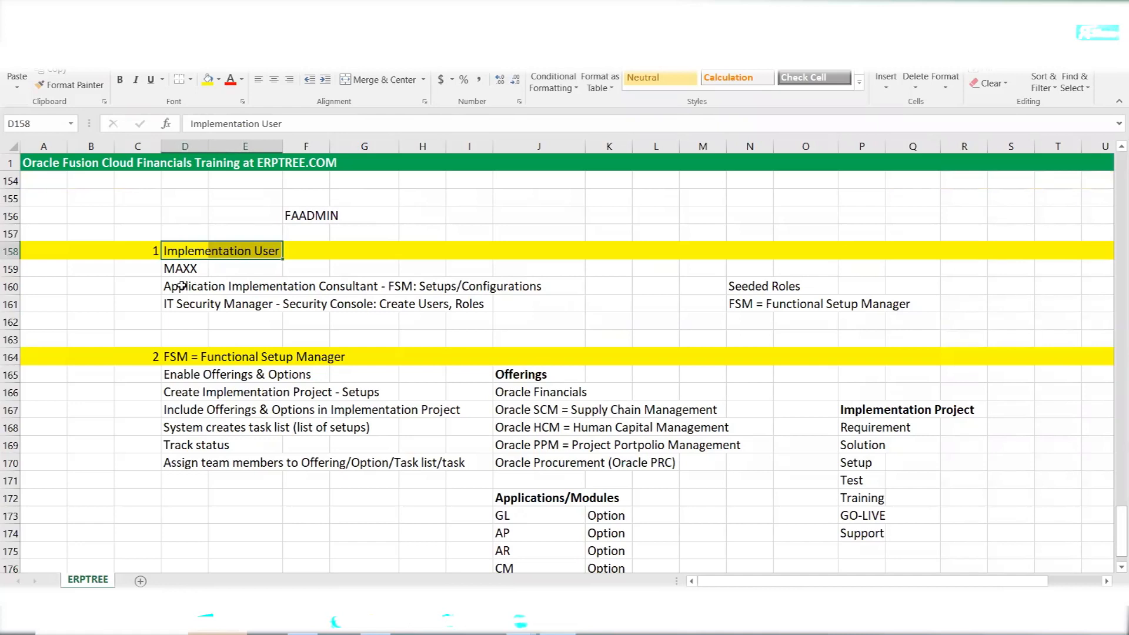
# Highlight the Seeded Roles and FSM = Functional Setup Manager notes and the FSM steps list
pyautogui.click(747, 285)
pyautogui.click(740, 307)
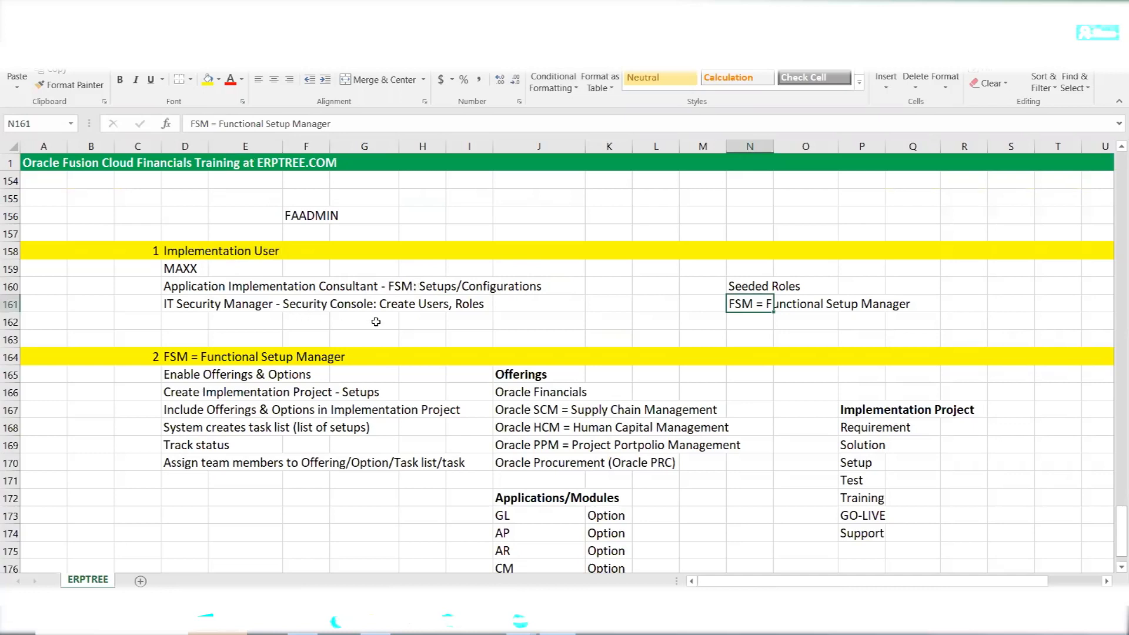
pyautogui.moveTo(170, 353); pyautogui.dragTo(335, 354)
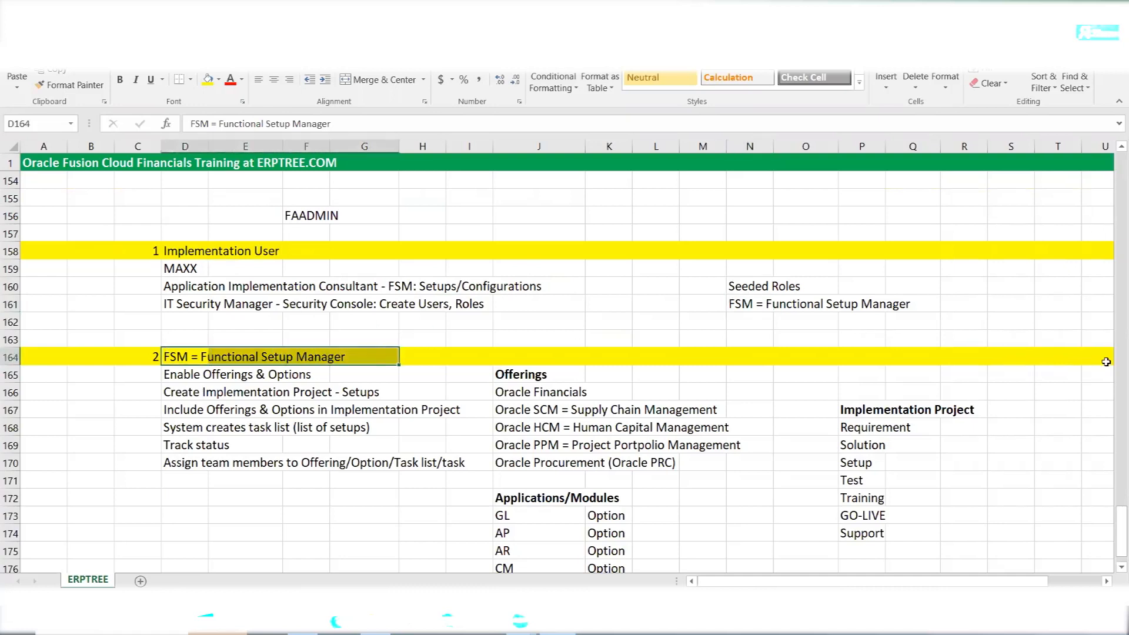
pyautogui.moveTo(1113, 528); pyautogui.dragTo(1112, 538)
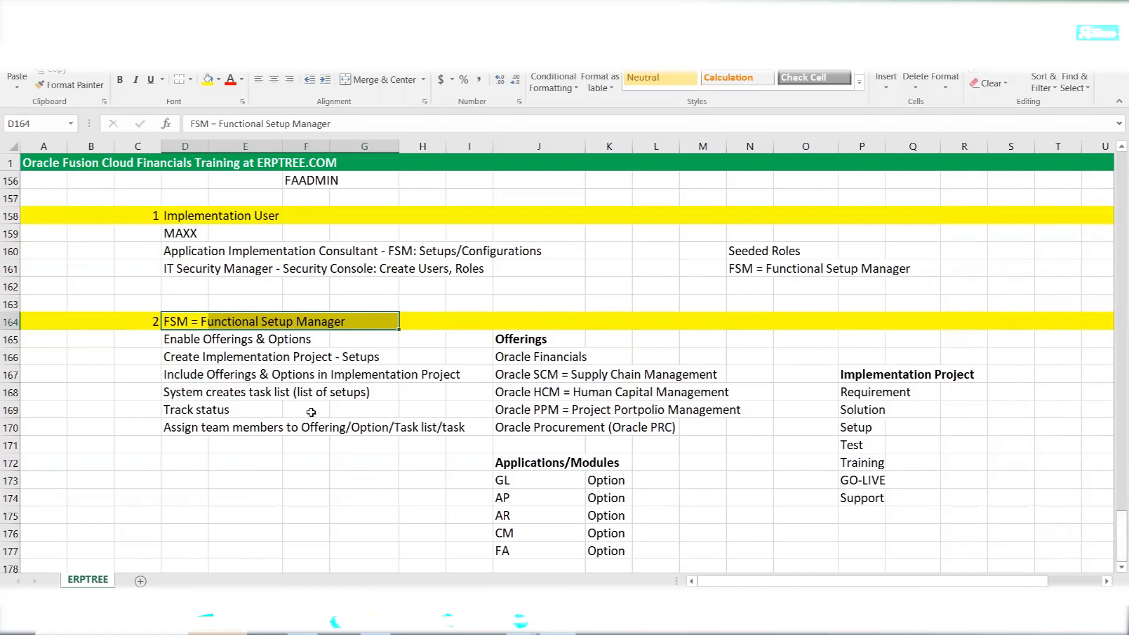
pyautogui.moveTo(169, 343); pyautogui.dragTo(452, 421)
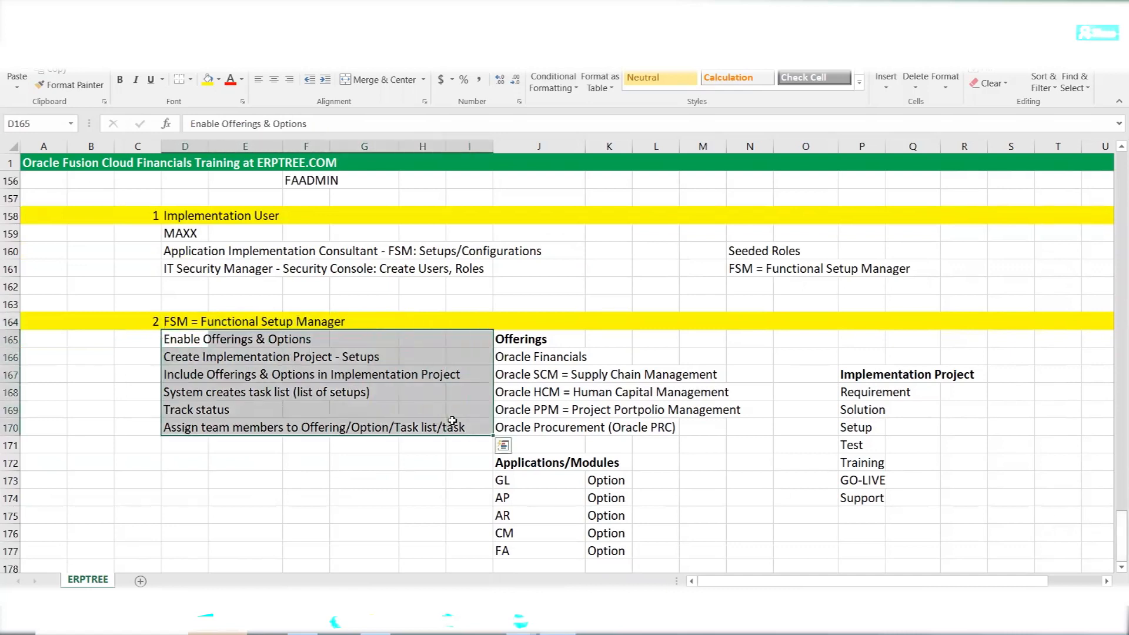
# Go through each FSM step, from Enable Offerings & Options to Track status, then switch to Oracle Fusion
pyautogui.click(189, 341)
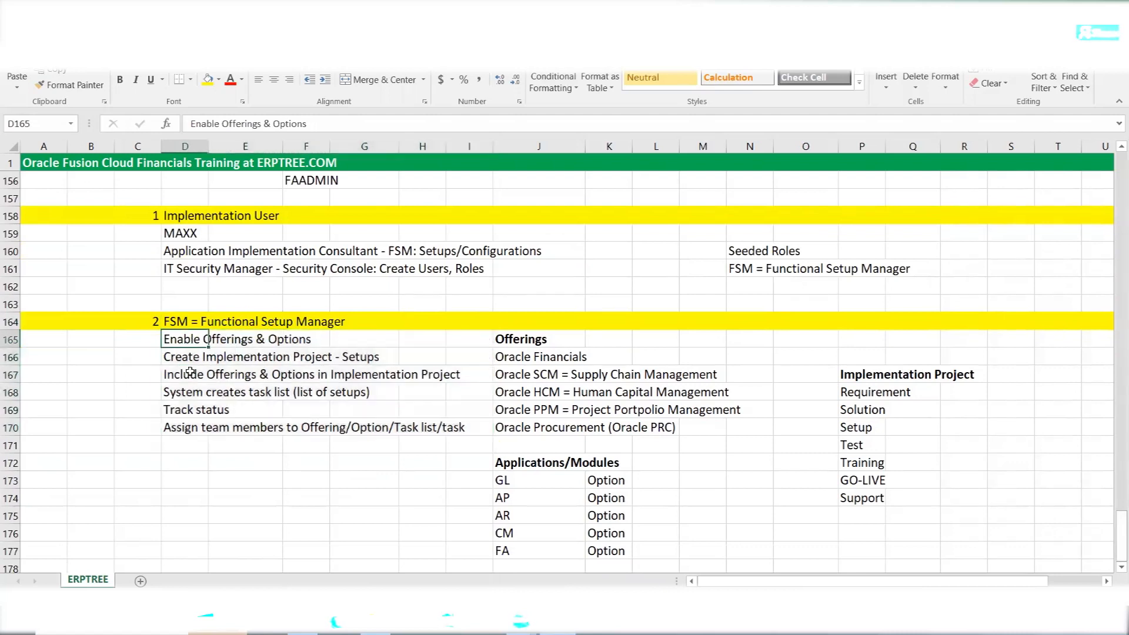
pyautogui.click(203, 359)
pyautogui.moveTo(203, 359); pyautogui.dragTo(355, 351)
pyautogui.moveTo(170, 376); pyautogui.dragTo(456, 375)
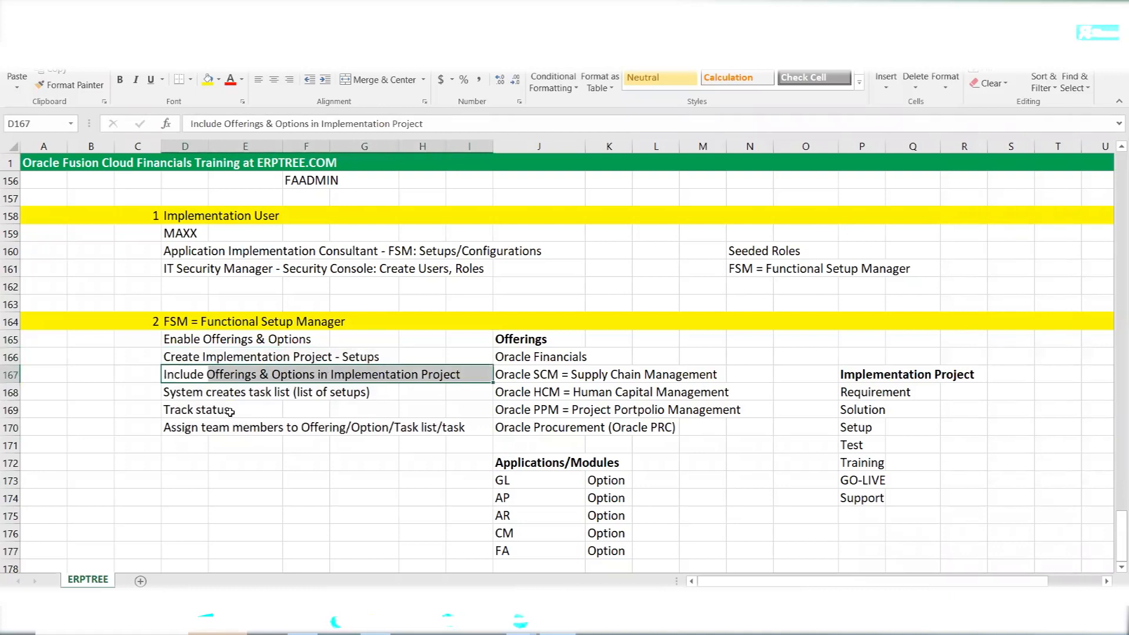
pyautogui.moveTo(182, 395); pyautogui.dragTo(390, 392)
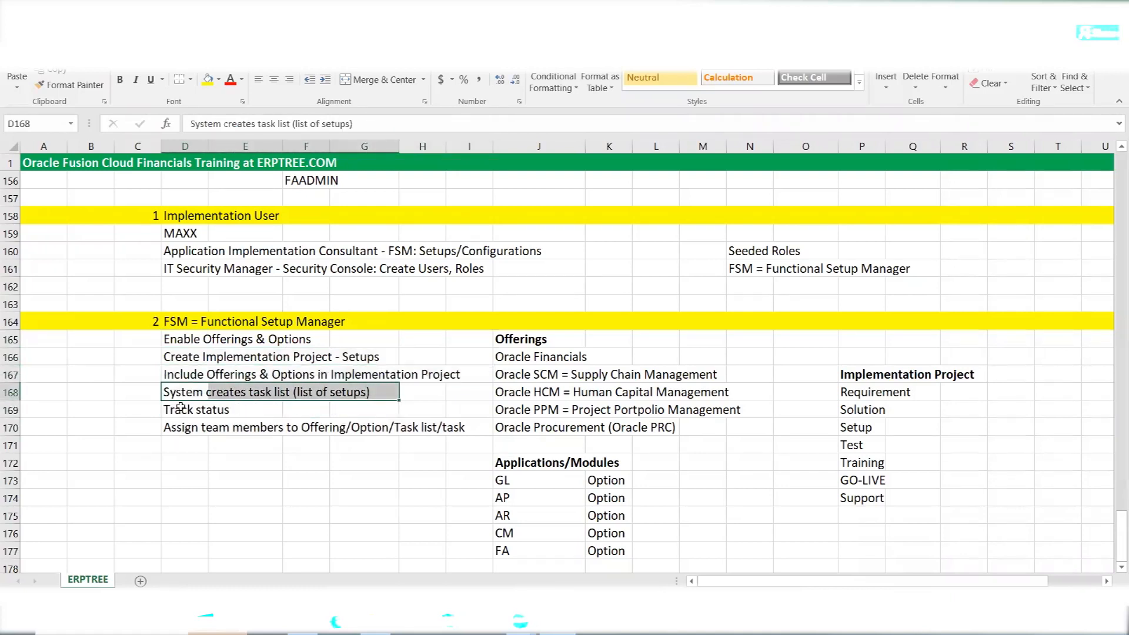
pyautogui.moveTo(170, 410); pyautogui.dragTo(232, 410)
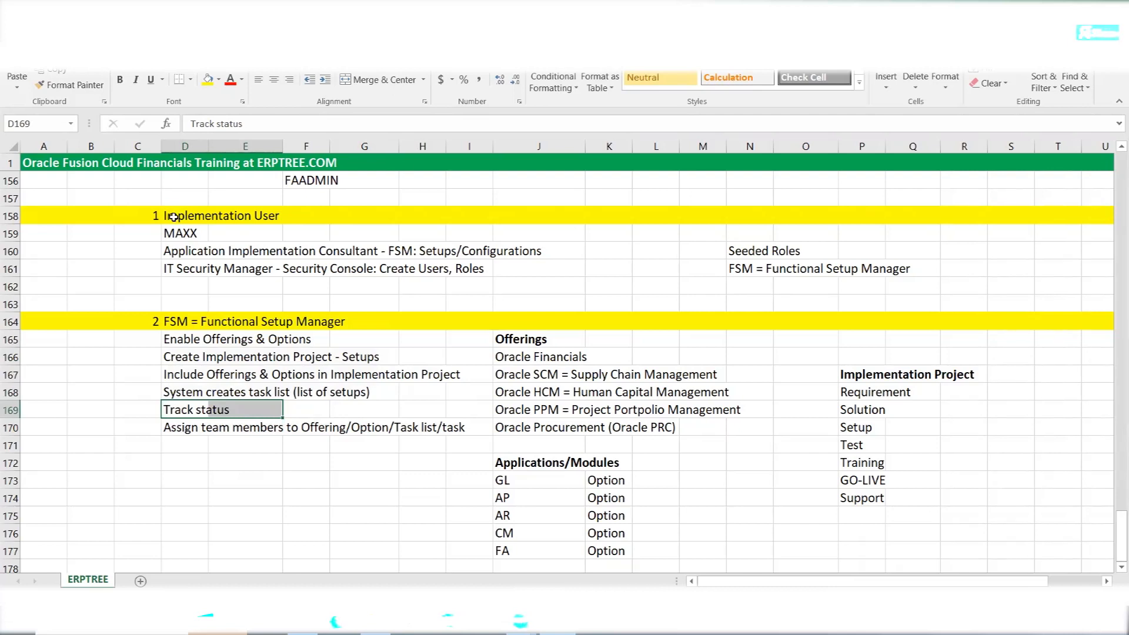
pyautogui.click(215, 453)
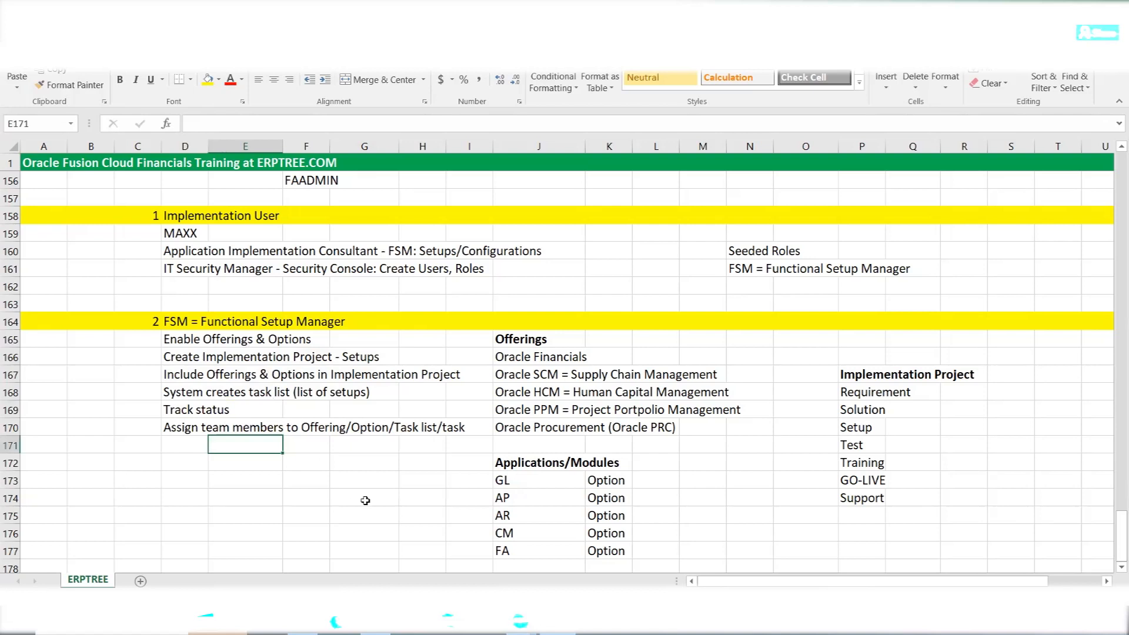
pyautogui.click(303, 621)
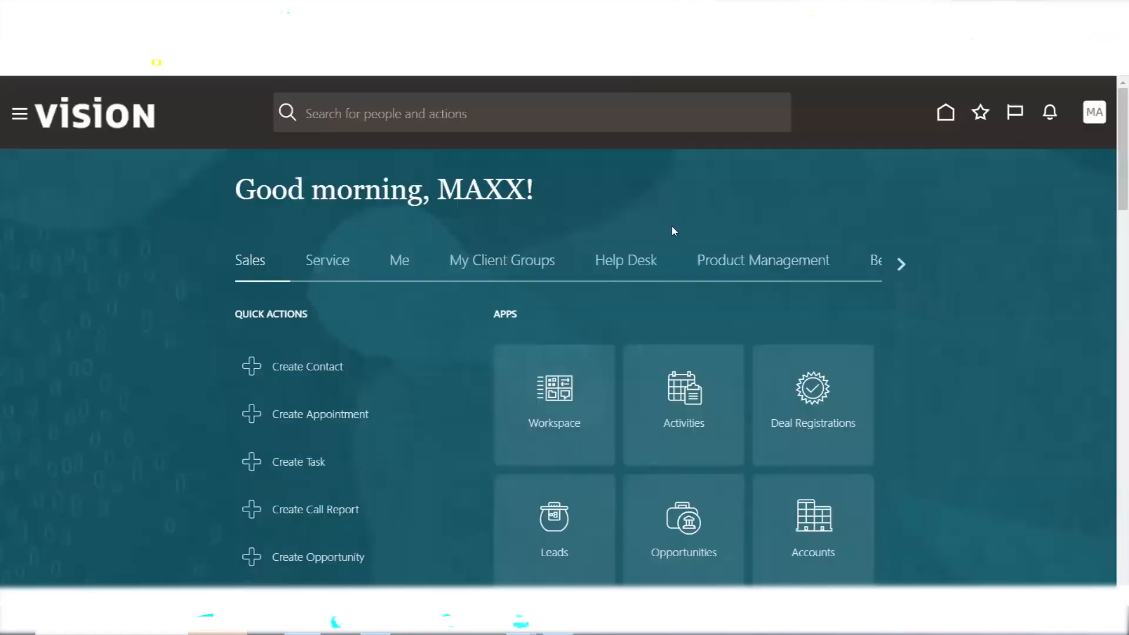
# Open the Settings and Actions menu from the MA user avatar
pyautogui.click(1094, 115)
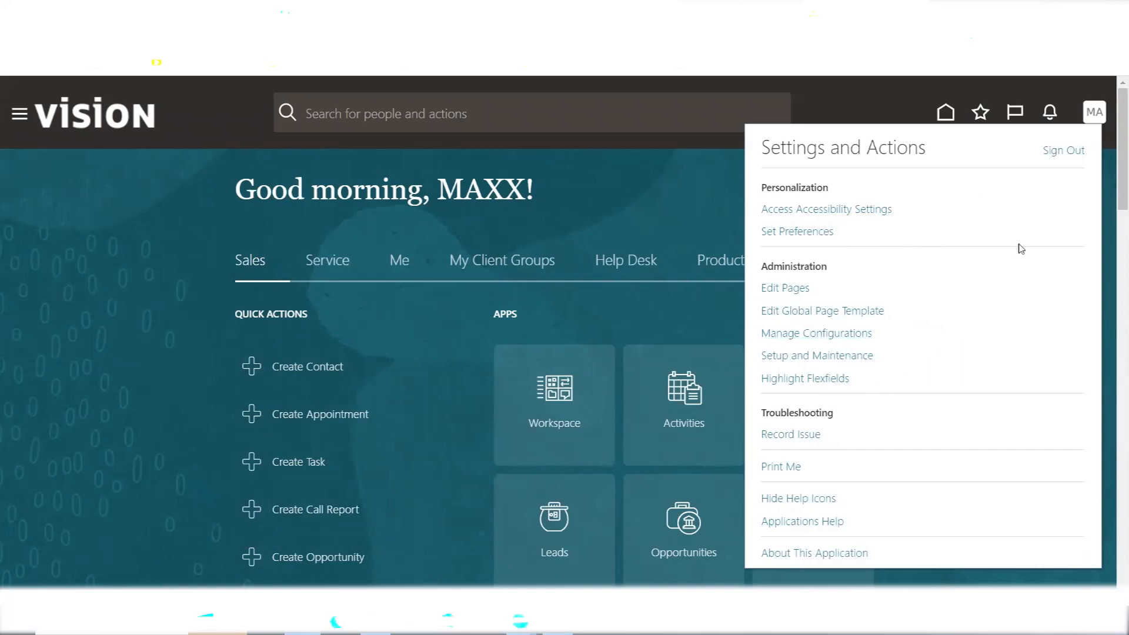
# Go to Setup and Maintenance and open Manage Implementation Projects from the Tasks panel
pyautogui.click(800, 357)
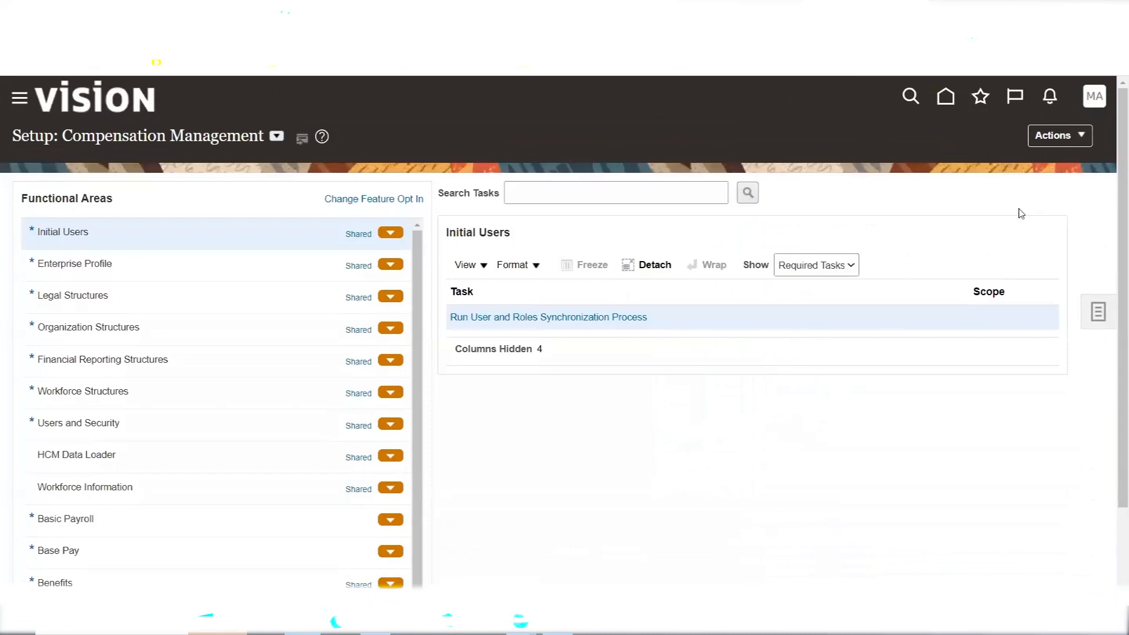
pyautogui.click(1097, 312)
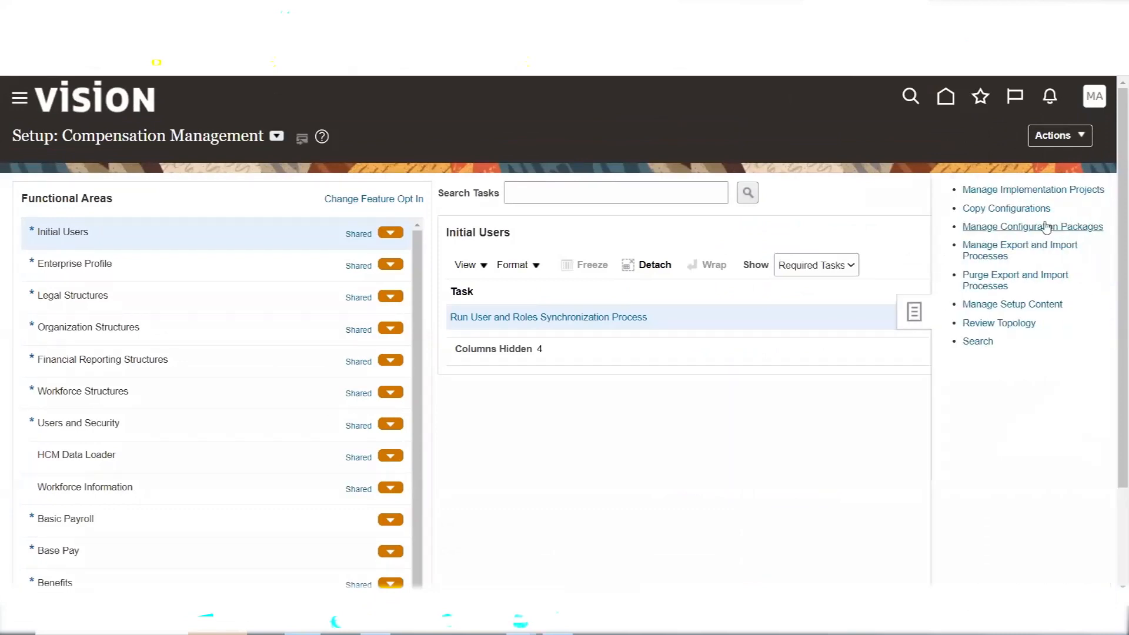
pyautogui.click(1004, 189)
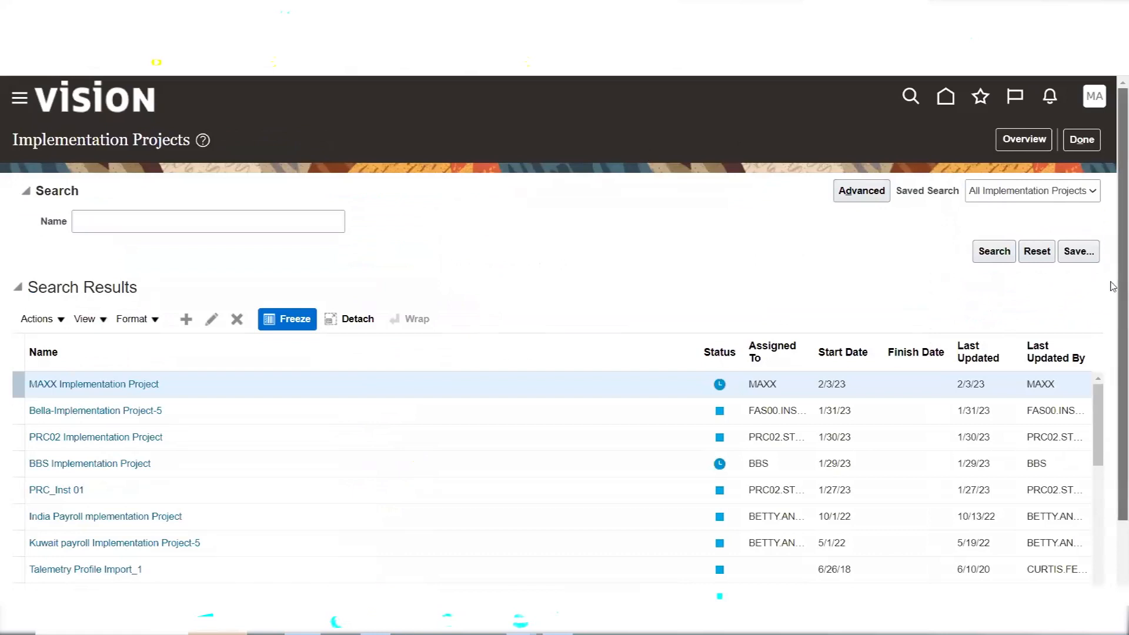
# Scroll through the Implementation Projects search results to review the listed projects
pyautogui.scroll(-1, 1111, 334)
pyautogui.scroll(-2, 1103, 376)
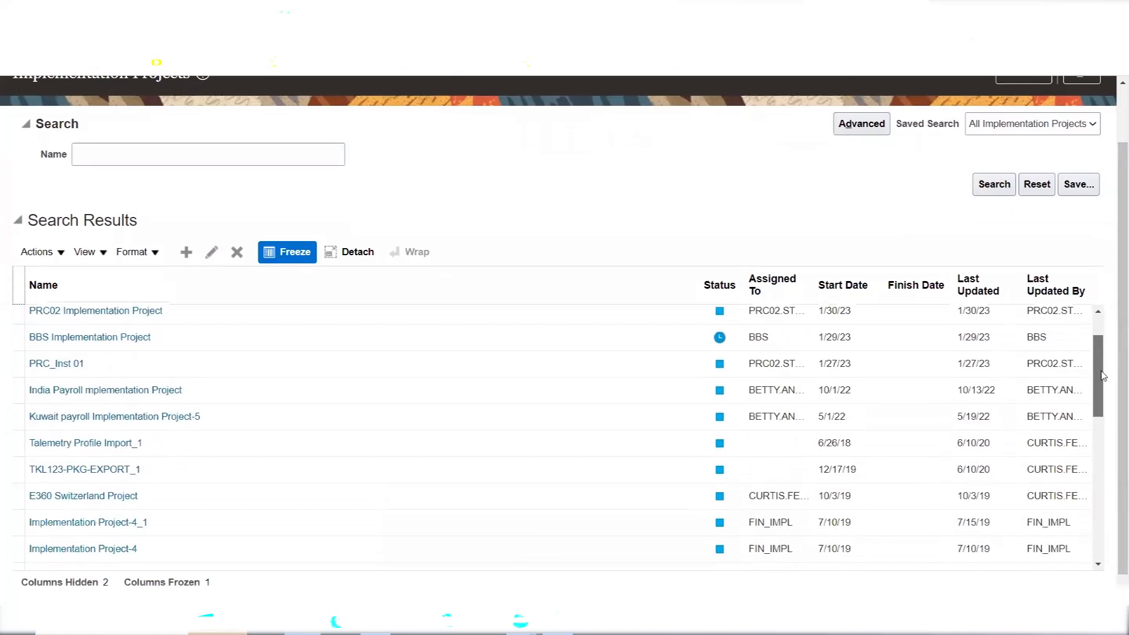
pyautogui.moveTo(1103, 376); pyautogui.dragTo(1111, 487)
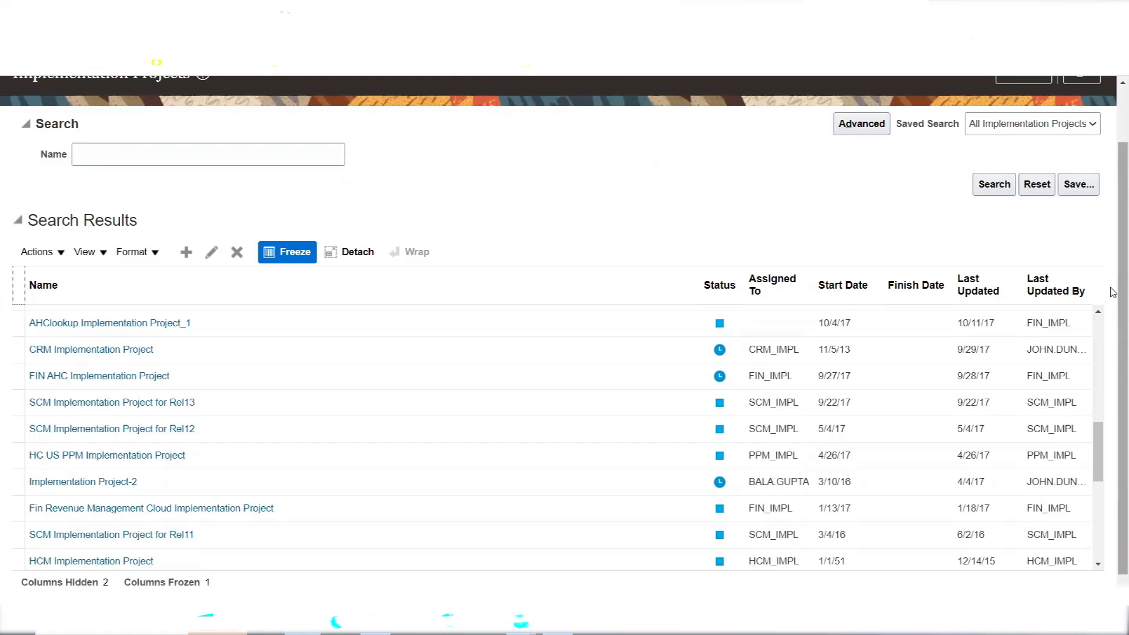
pyautogui.scroll(-1, 1113, 292)
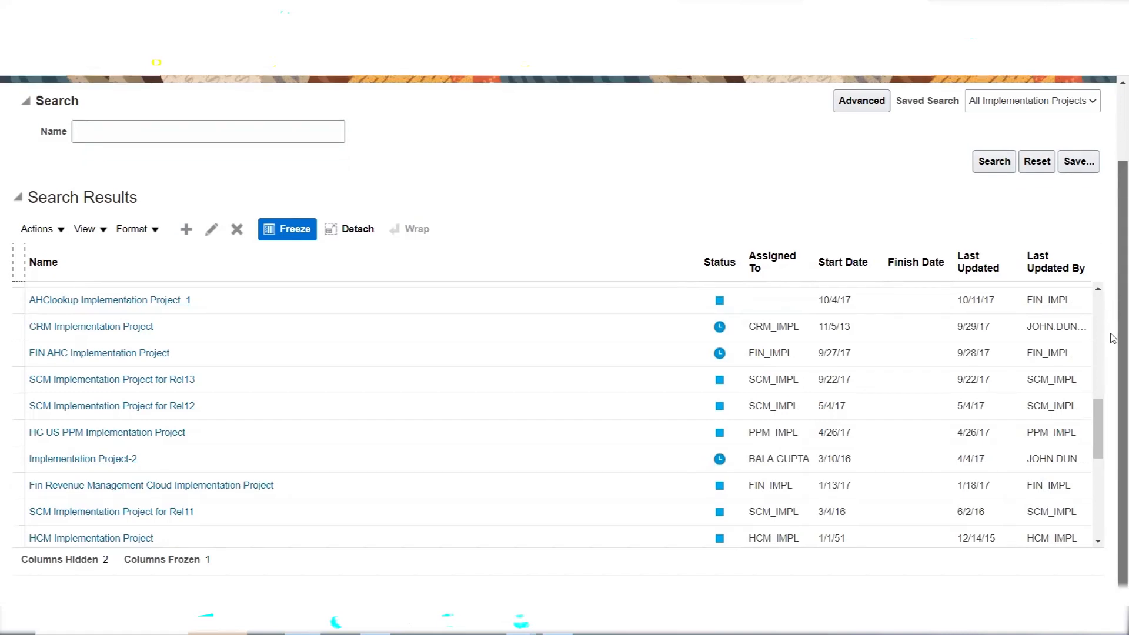
pyautogui.moveTo(1099, 410); pyautogui.dragTo(1101, 308)
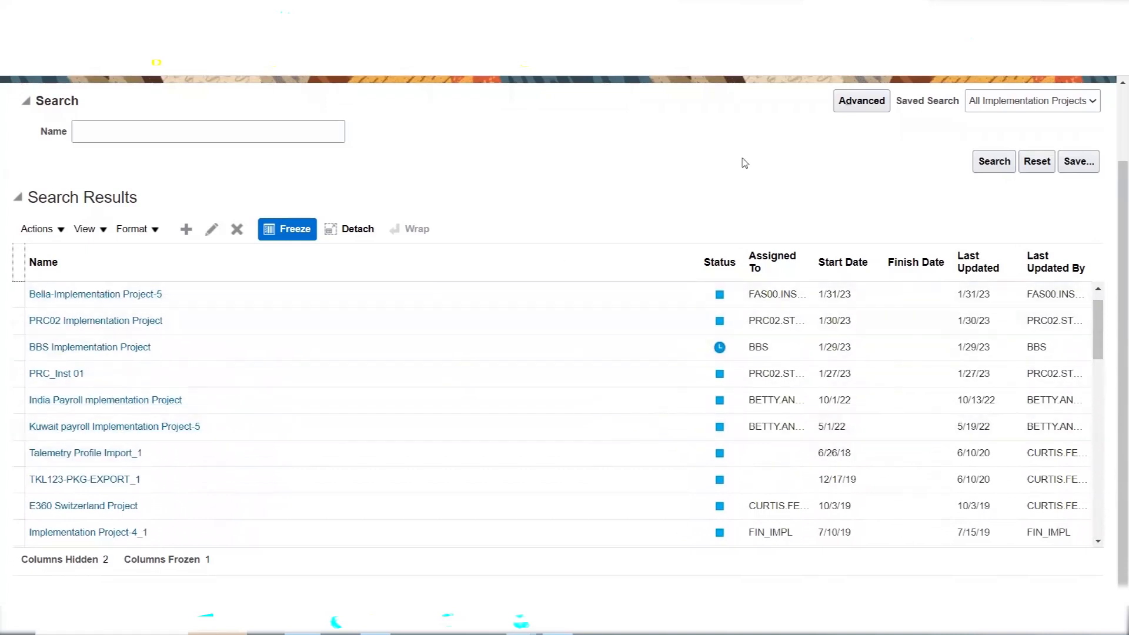
pyautogui.click(1098, 289)
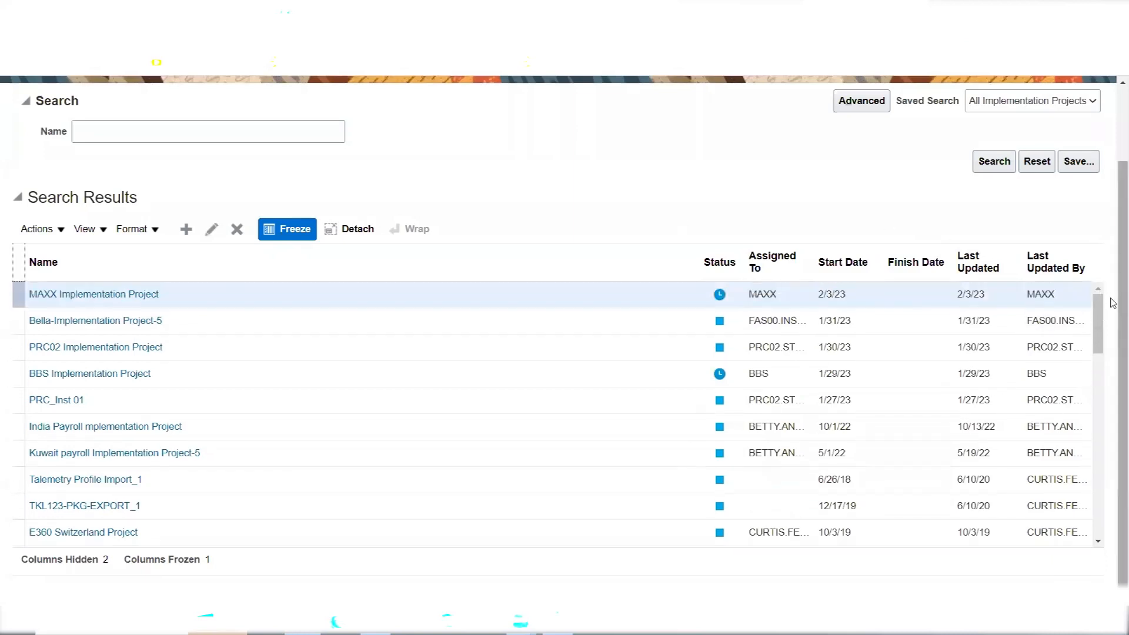
pyautogui.scroll(2, 1113, 303)
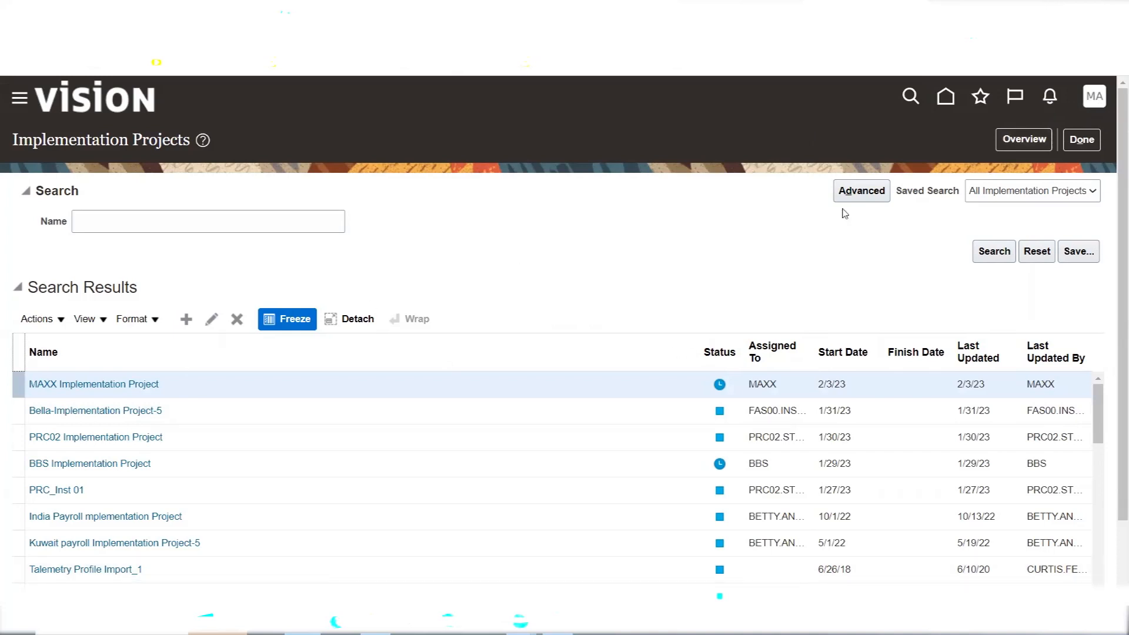
# Open the Implementation Projects overview, then the MAXX Implementation Project
pyautogui.click(1013, 138)
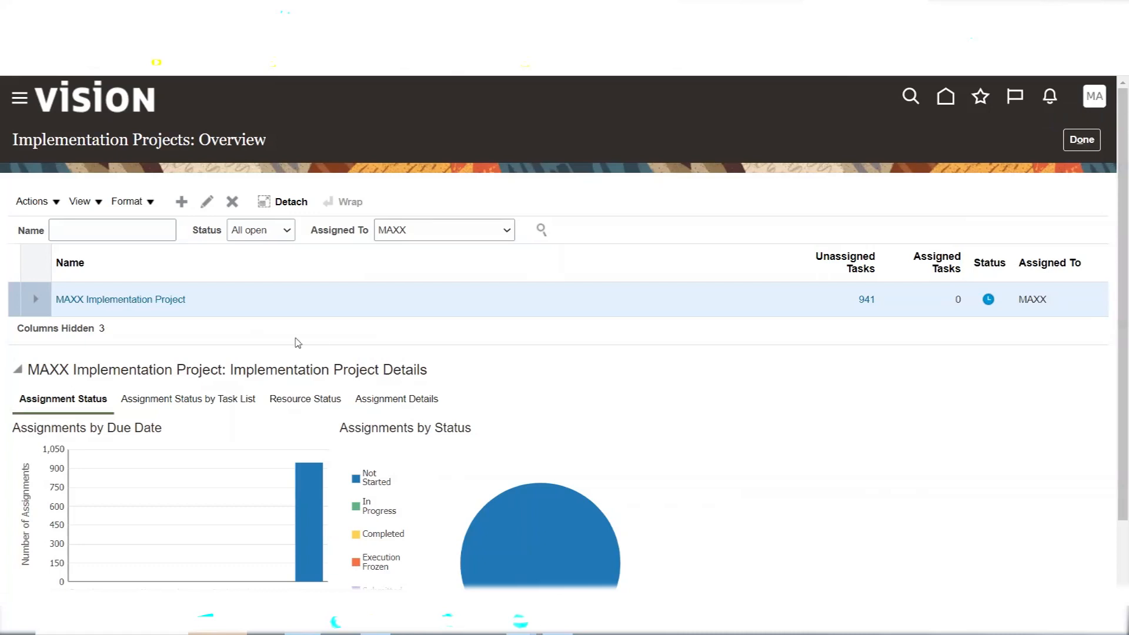
pyautogui.click(133, 297)
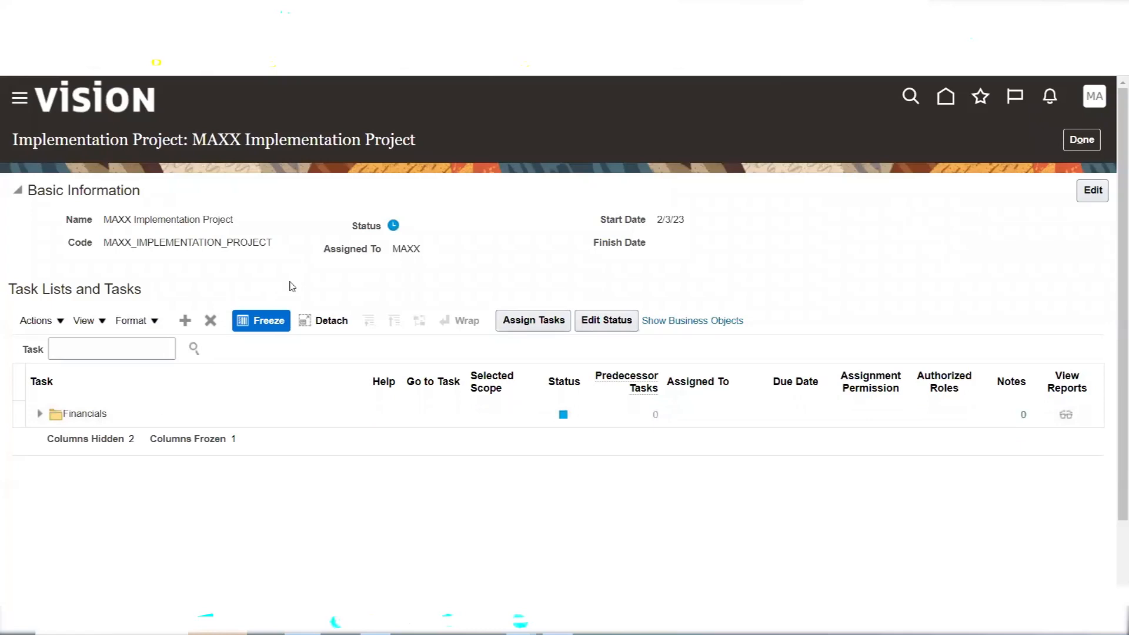
# Expand the Financials task list and scroll through its tasks
pyautogui.click(40, 420)
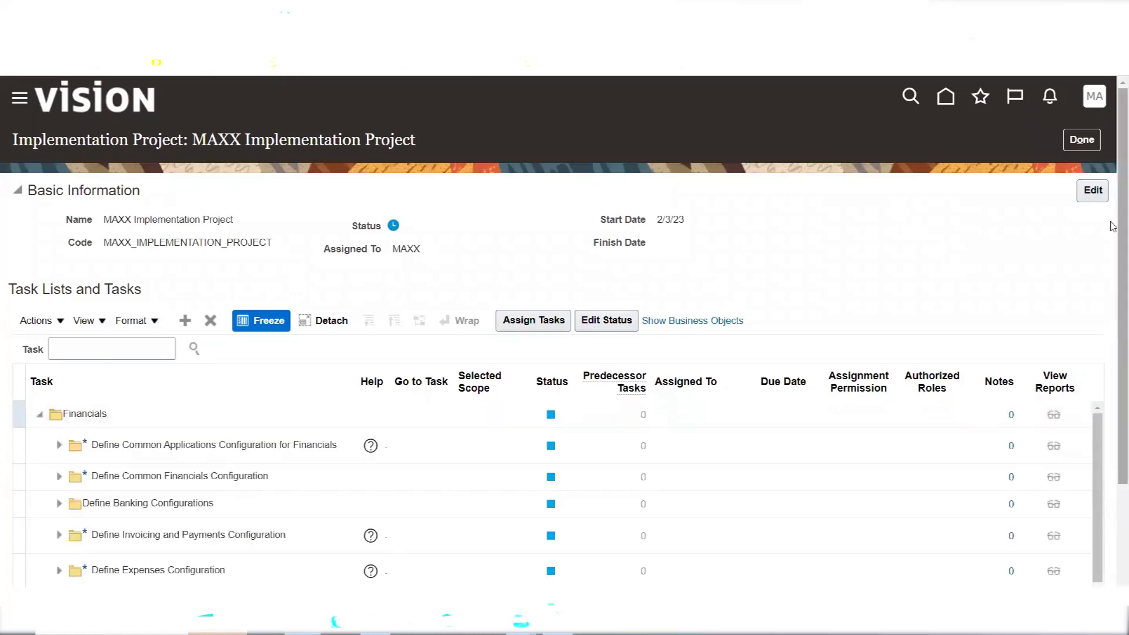
pyautogui.scroll(-1, 1113, 354)
pyautogui.scroll(-1, 1113, 353)
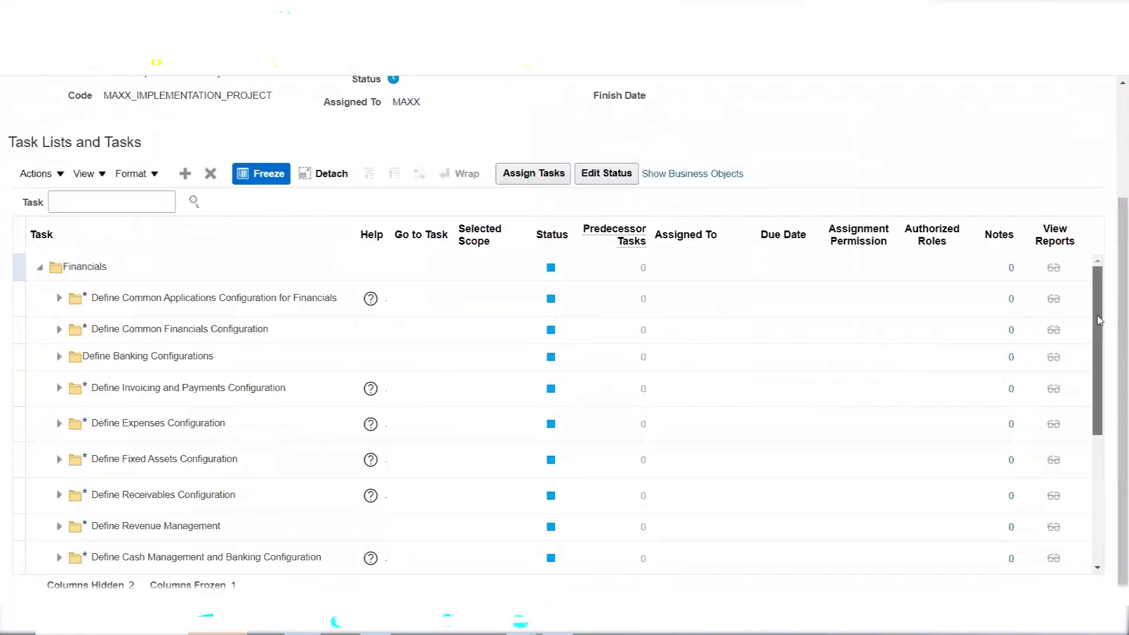
pyautogui.moveTo(1101, 327); pyautogui.dragTo(1097, 276)
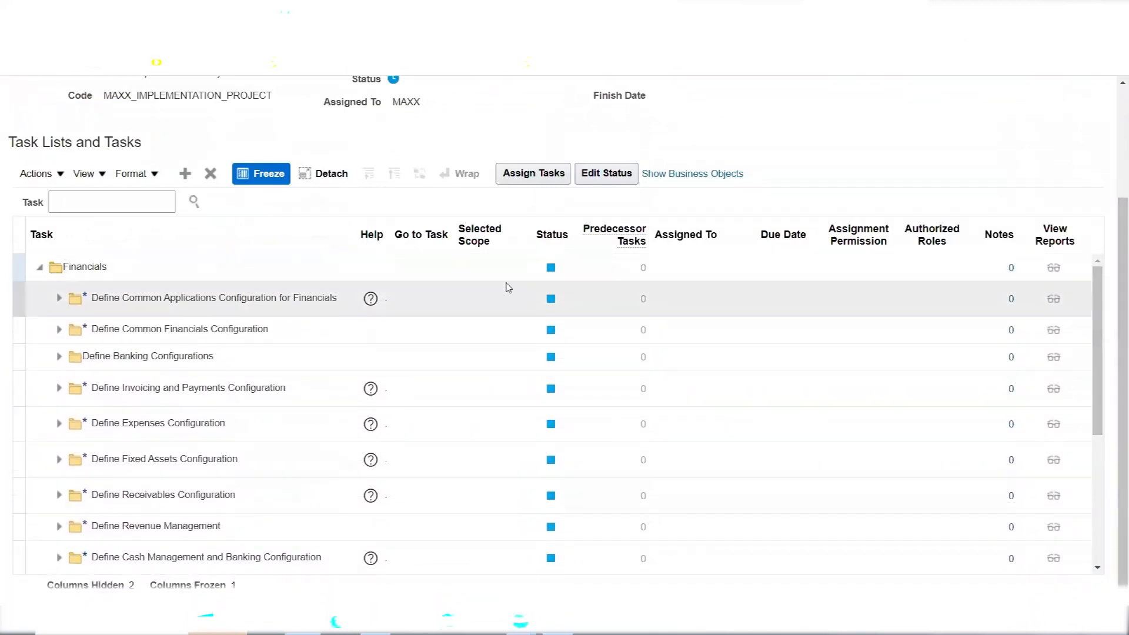
pyautogui.click(38, 268)
pyautogui.click(37, 272)
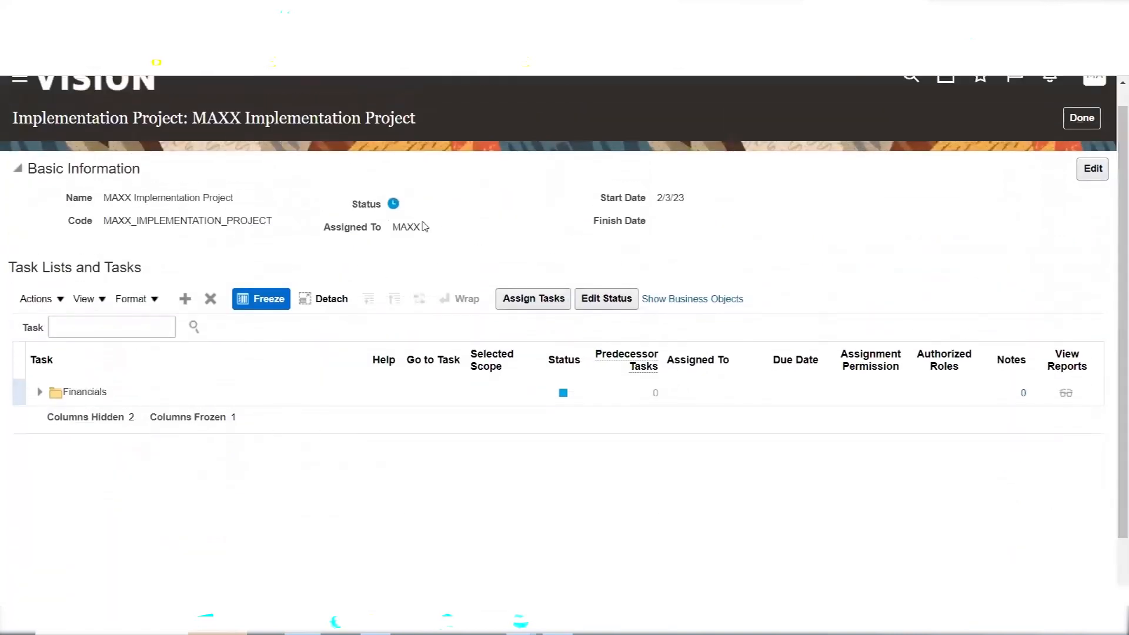
pyautogui.moveTo(393, 207)
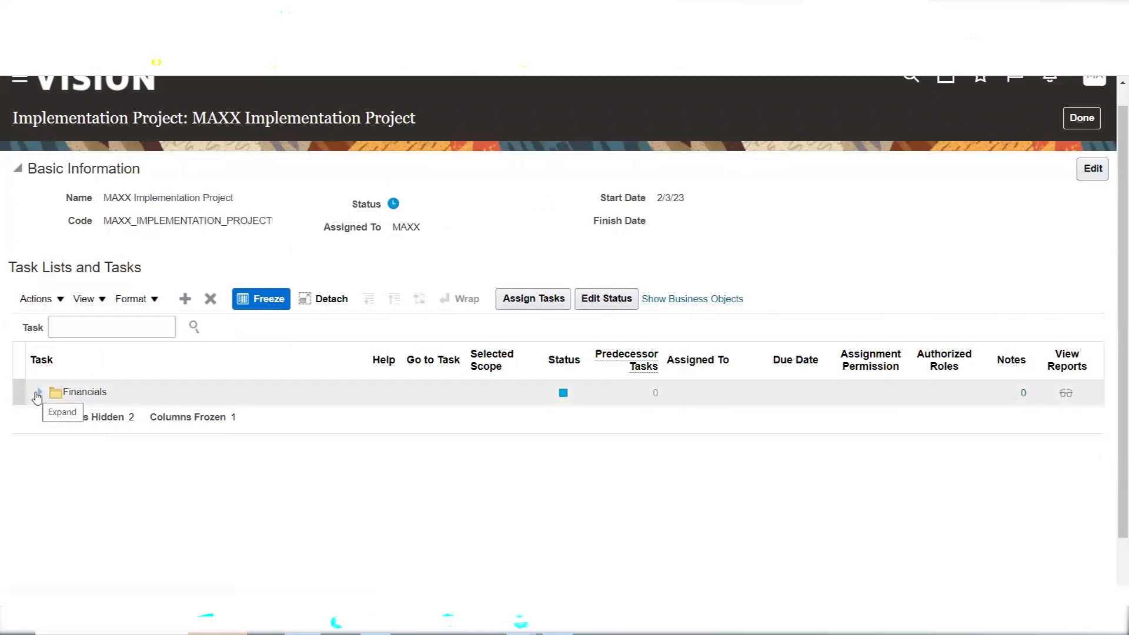
pyautogui.click(37, 395)
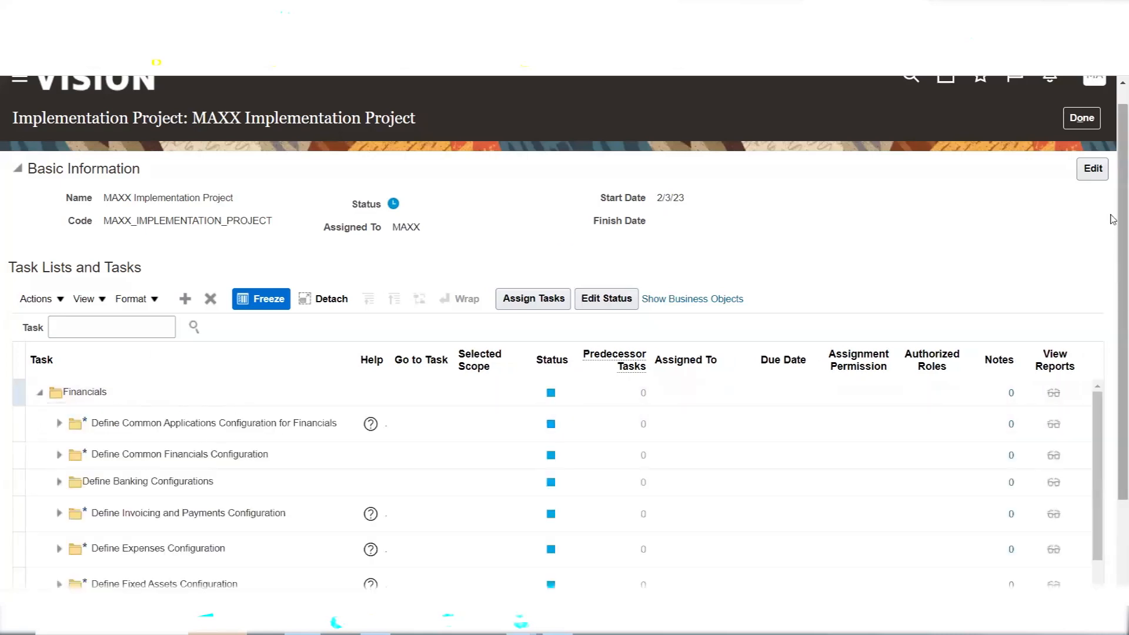
pyautogui.moveTo(1113, 217); pyautogui.dragTo(1112, 332)
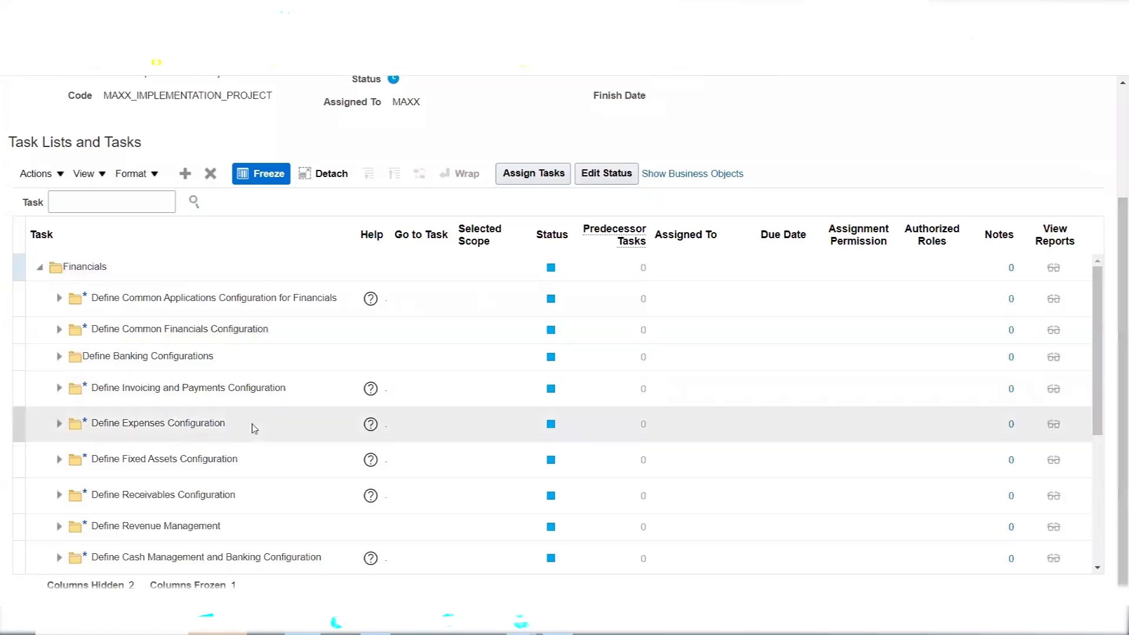
# Select Define Invoicing and Payments Configuration and start assigning a user to it
pyautogui.click(18, 384)
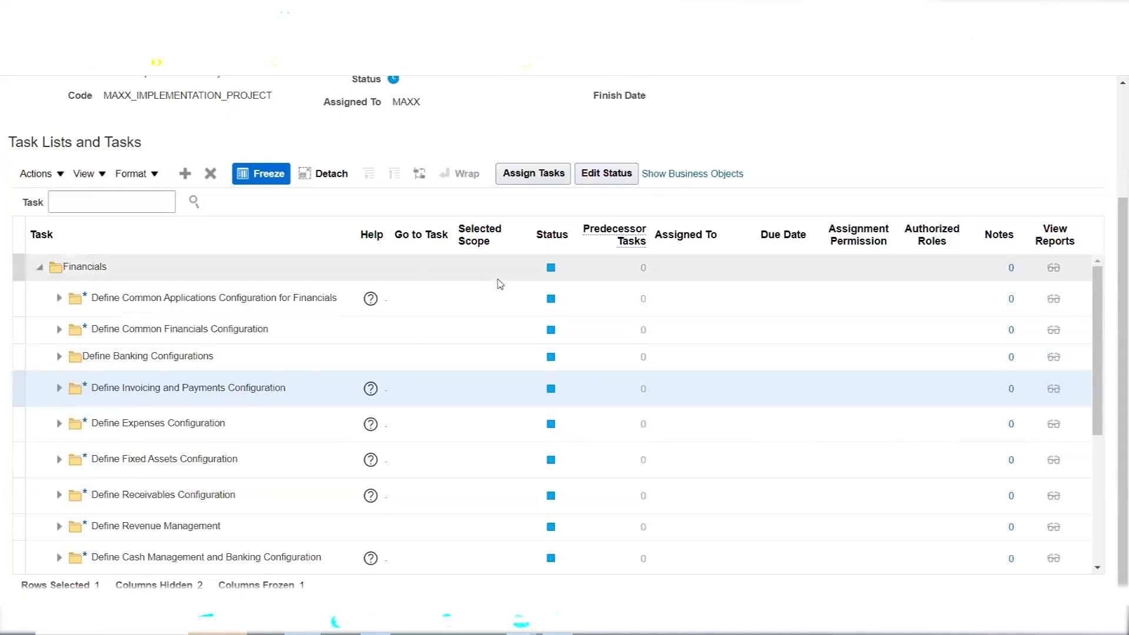
pyautogui.click(533, 179)
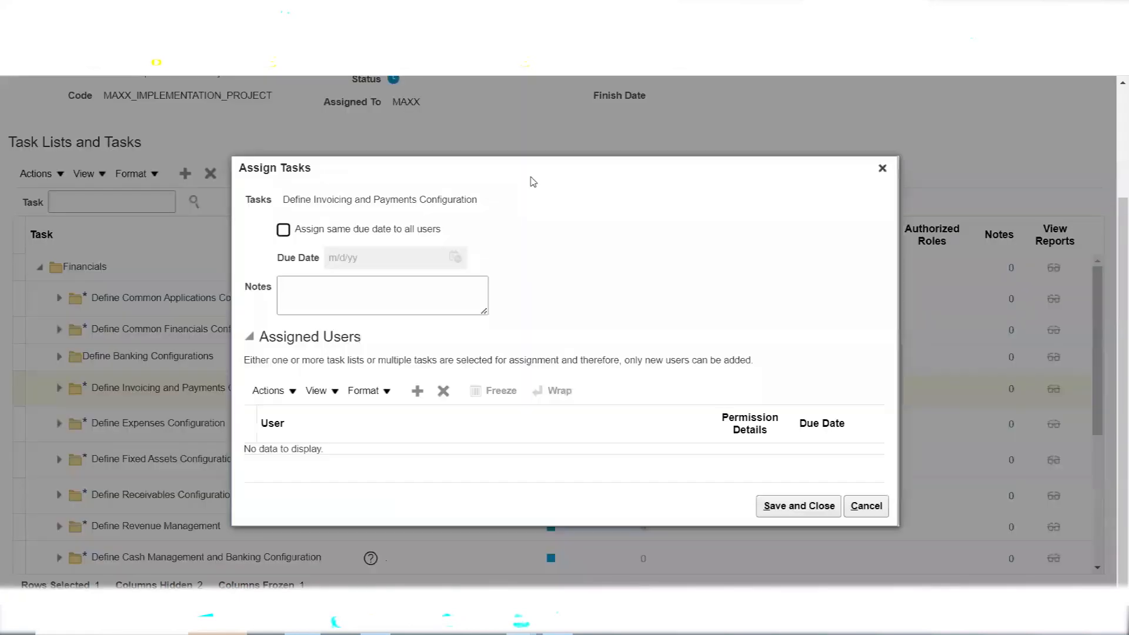
pyautogui.click(418, 393)
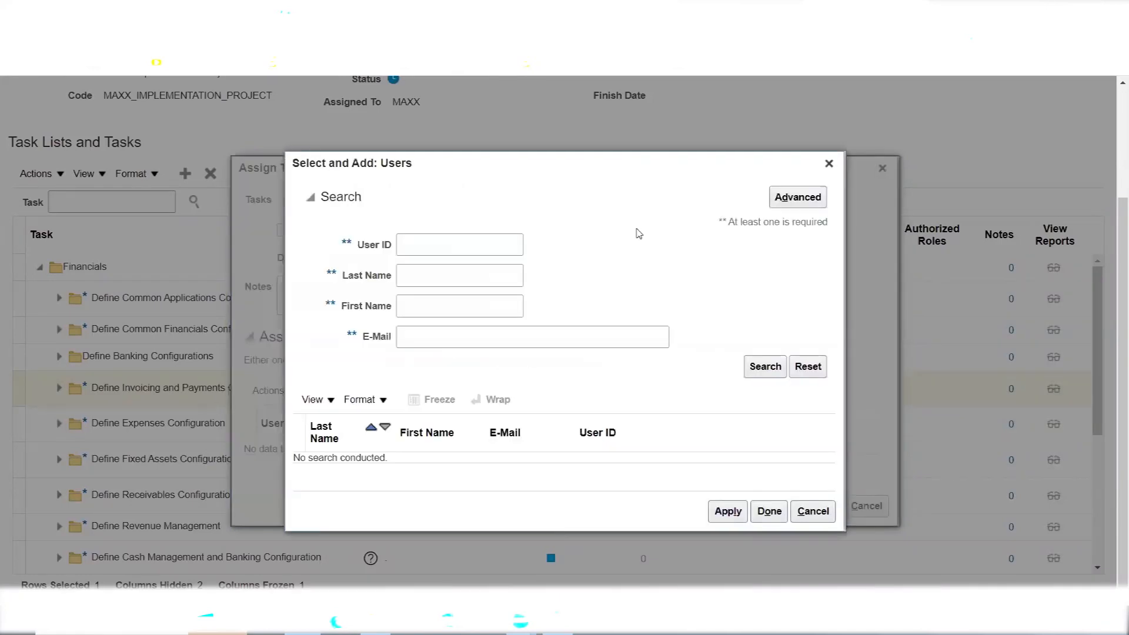
# Search users by User ID 'A' and assign the first result to Define Invoicing and Payments Configuration
pyautogui.click(442, 240)
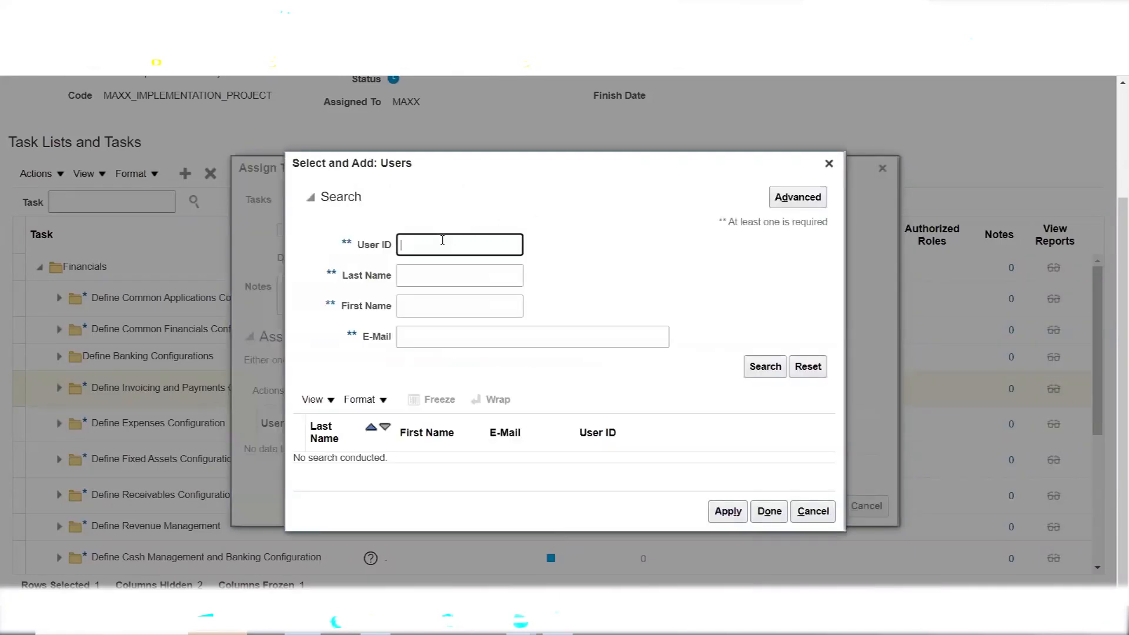
pyautogui.write('A')
pyautogui.click(758, 366)
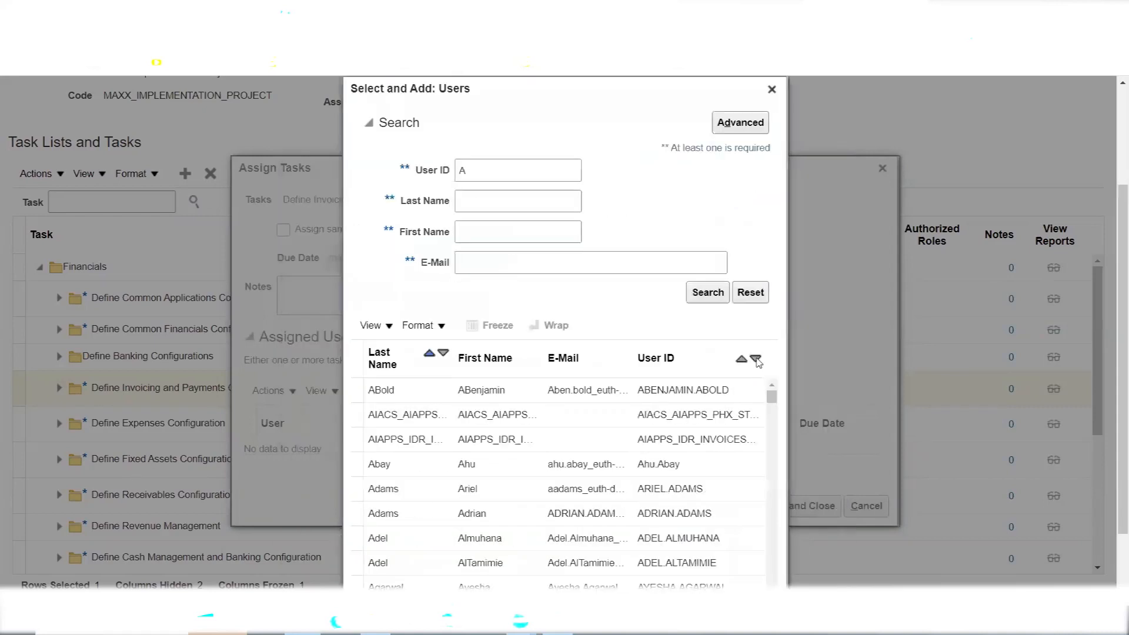
pyautogui.click(451, 389)
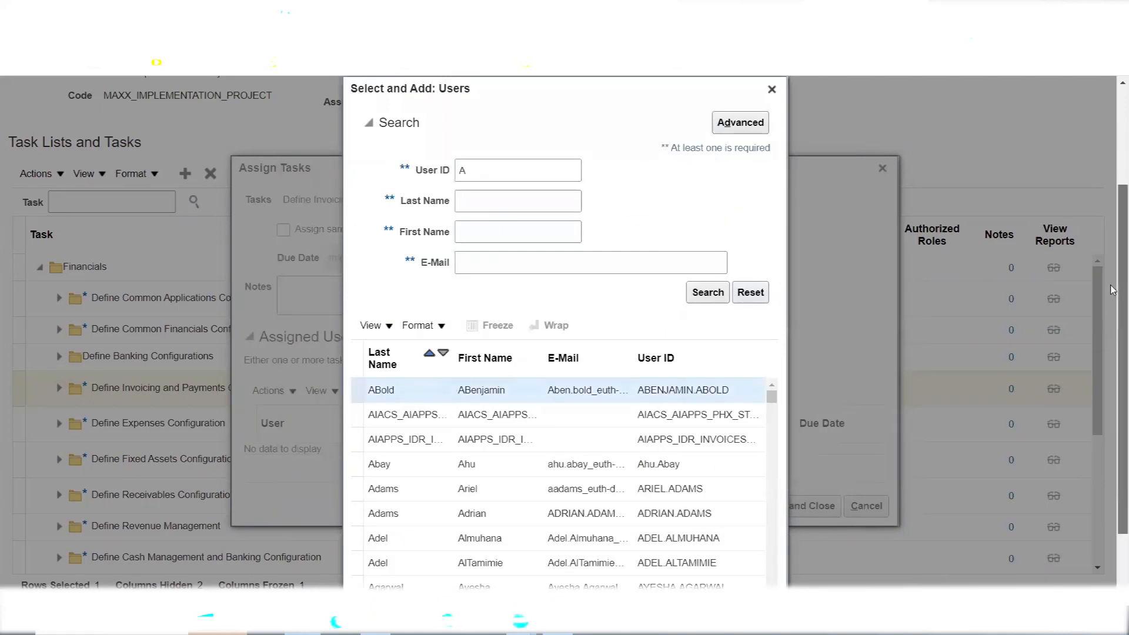
pyautogui.scroll(-3, 1113, 288)
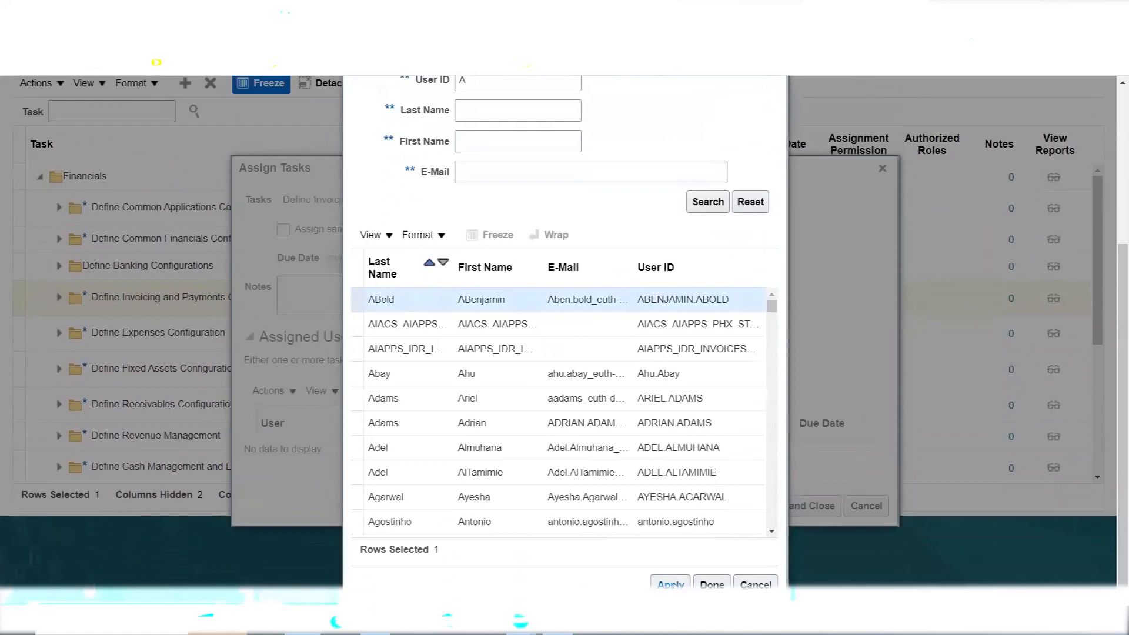
pyautogui.click(670, 585)
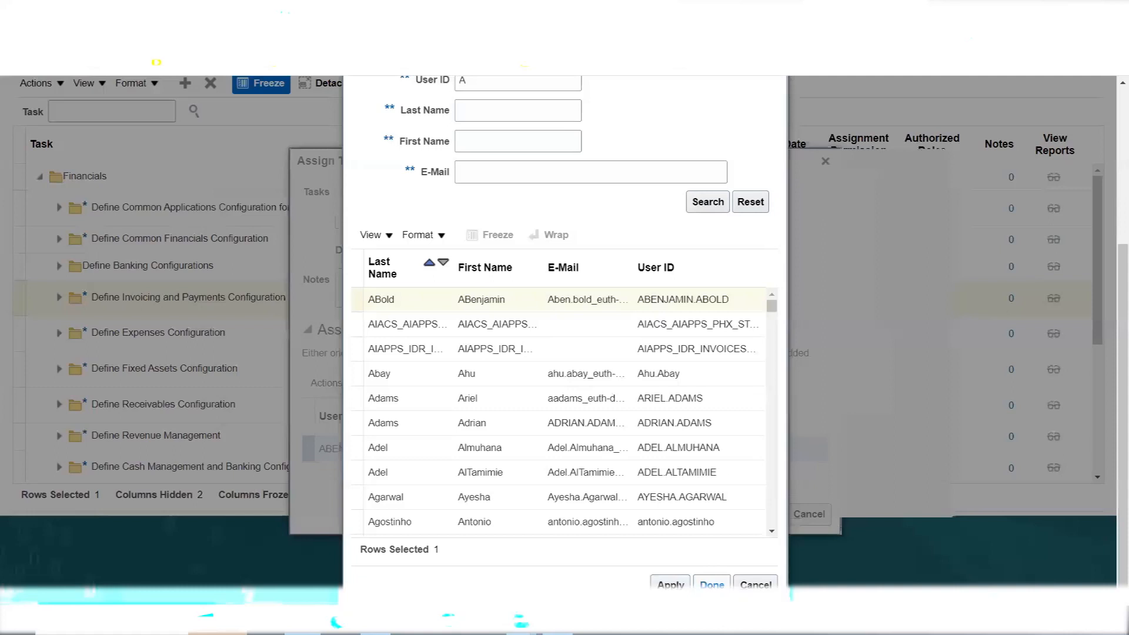
pyautogui.click(712, 584)
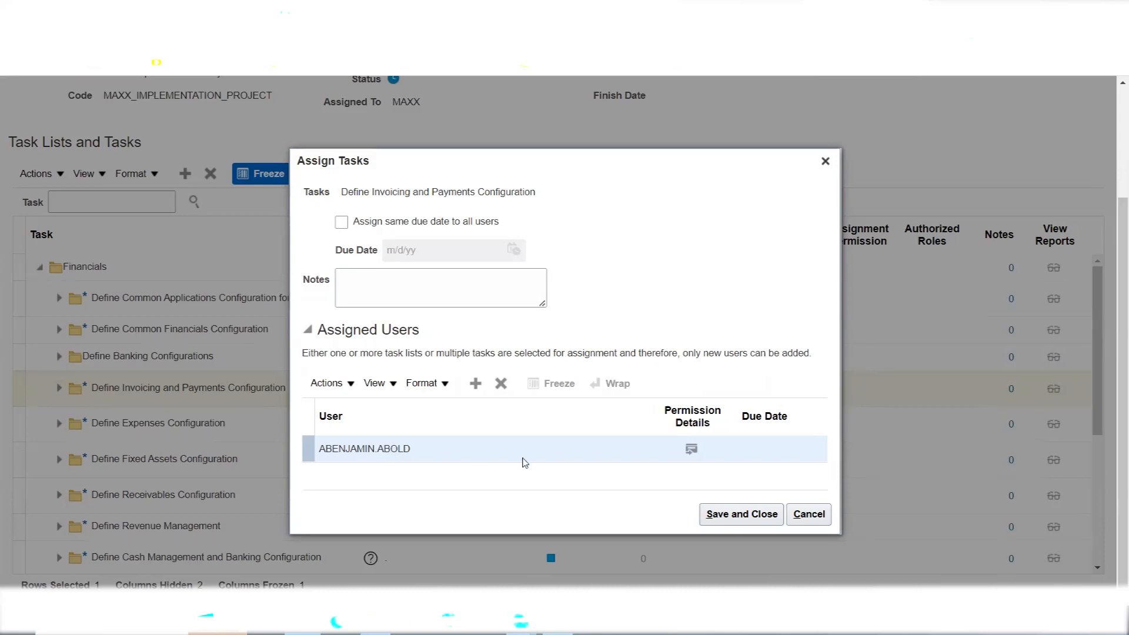
# Give the assigned user a 2/4/23 due date and save the assignment
pyautogui.click(768, 454)
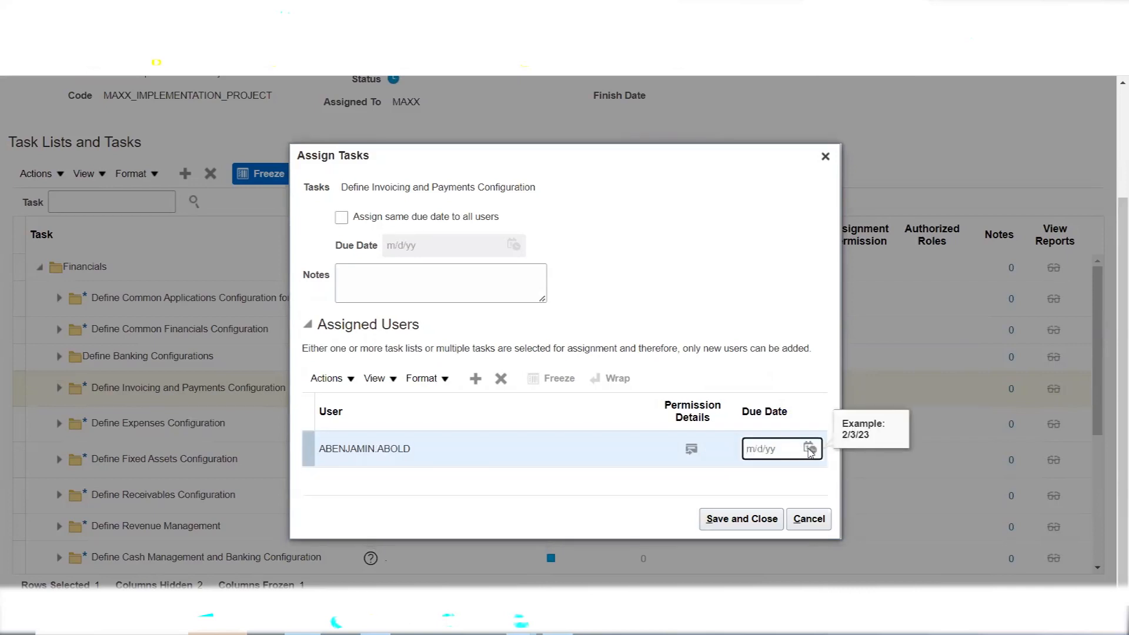
pyautogui.click(811, 449)
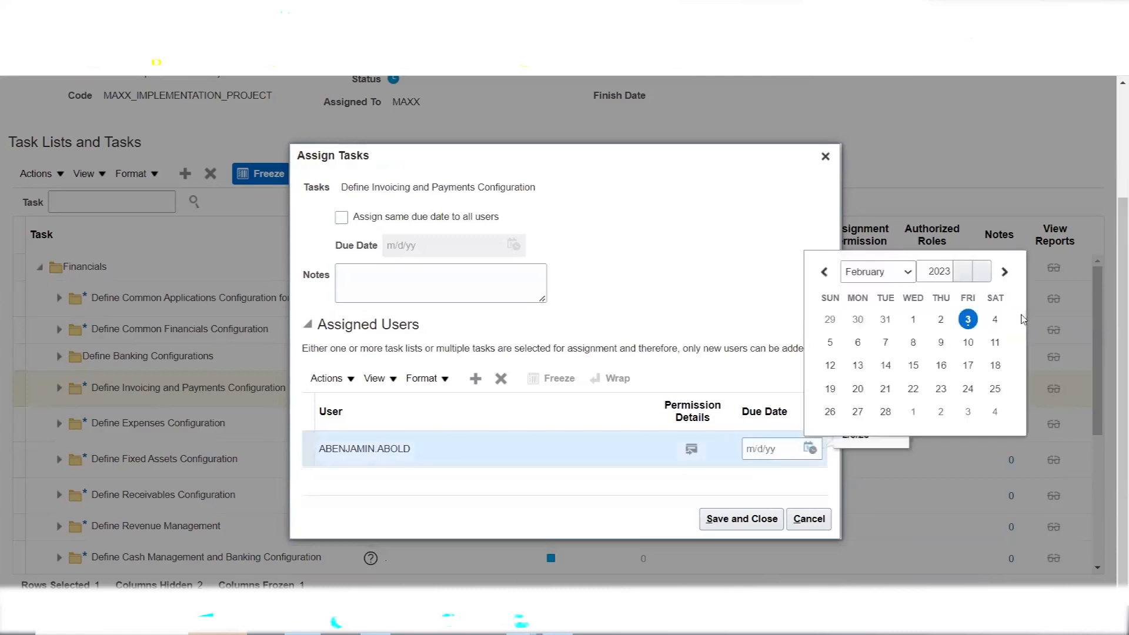
pyautogui.click(998, 321)
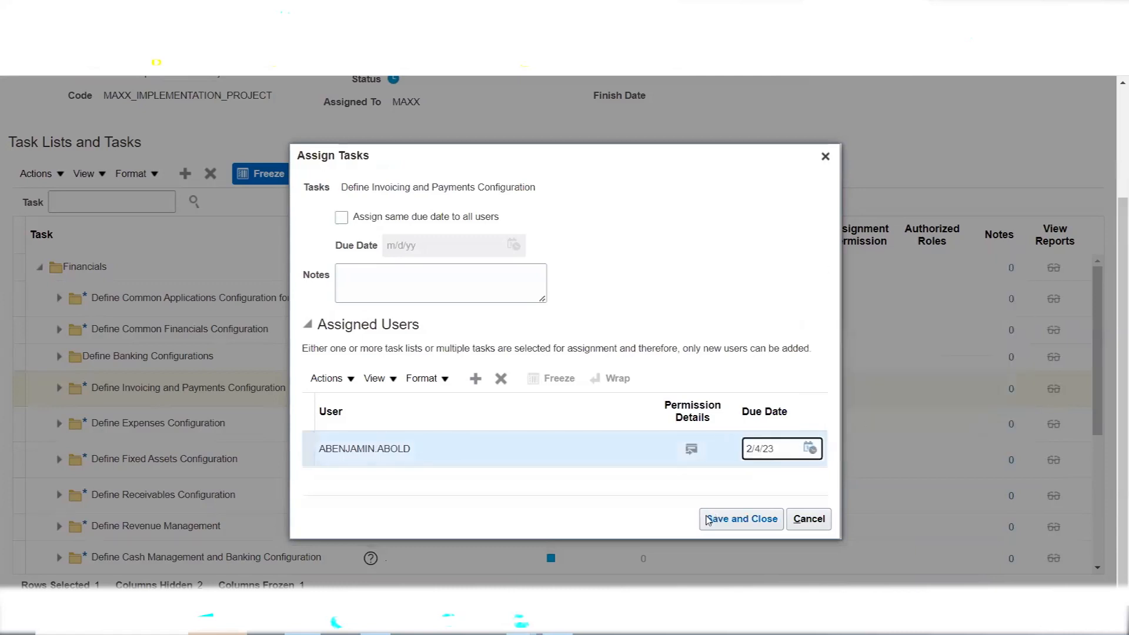
pyautogui.click(723, 524)
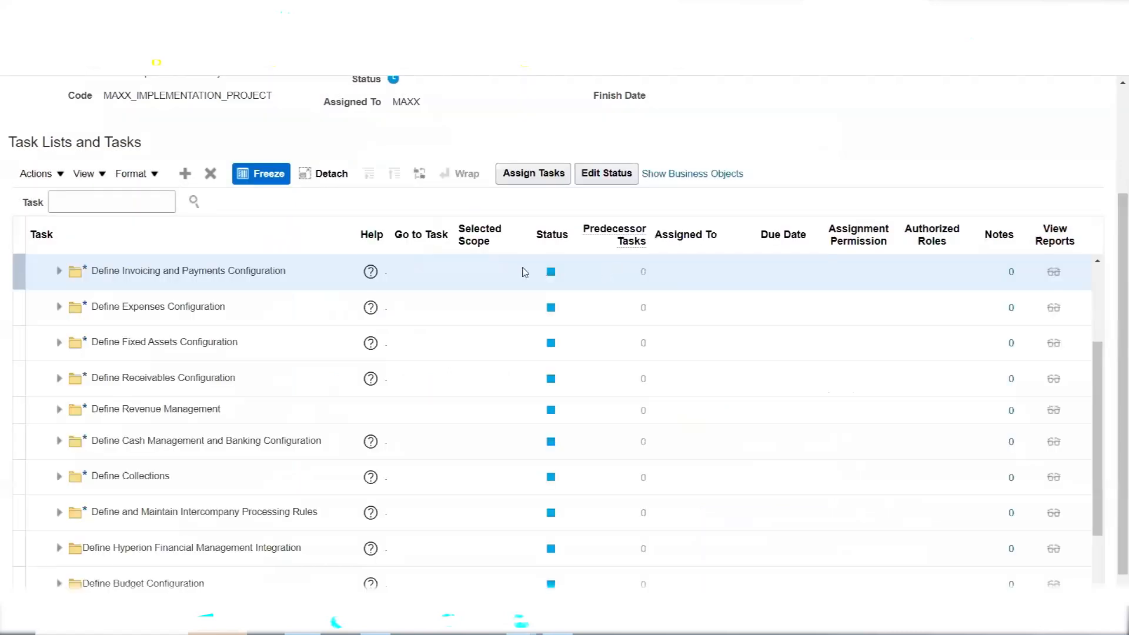
pyautogui.moveTo(1102, 403); pyautogui.dragTo(1103, 333)
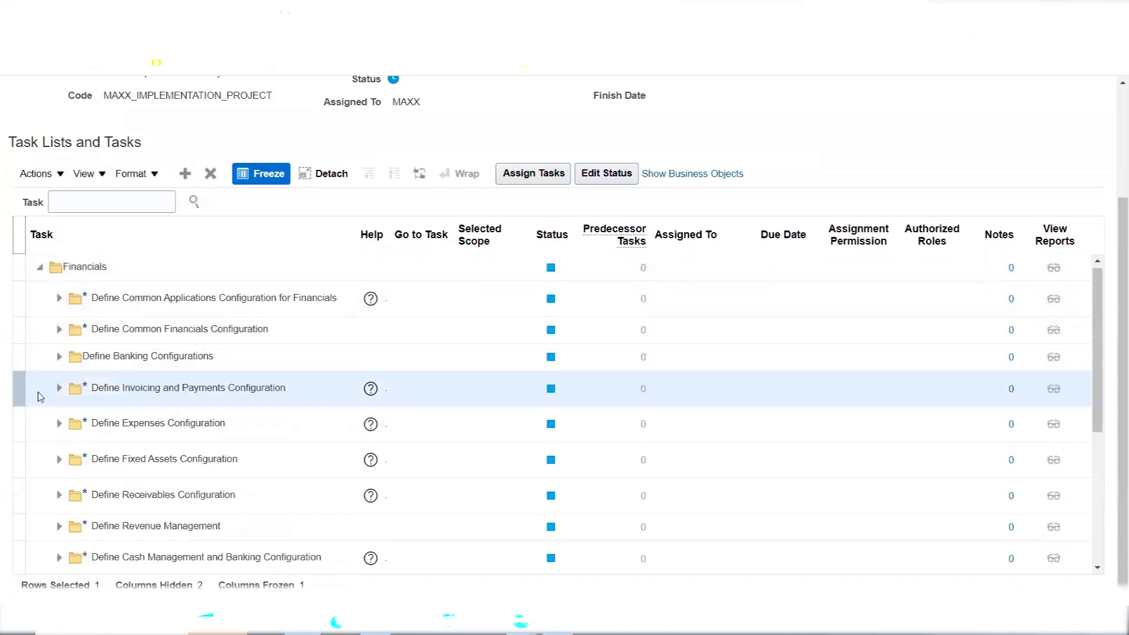
pyautogui.click(59, 392)
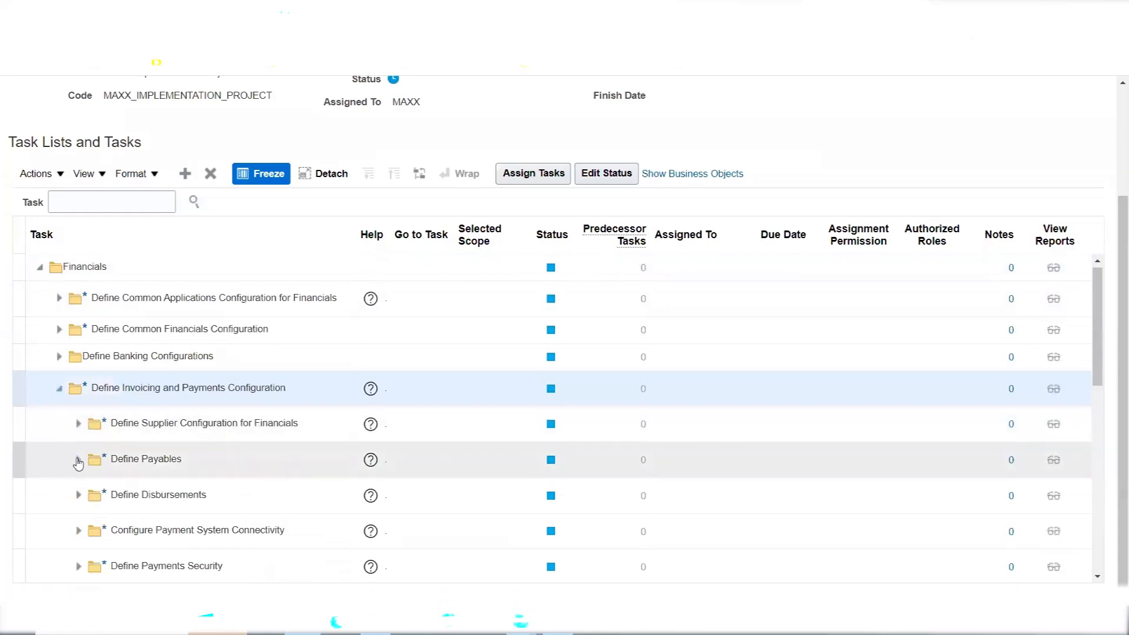
pyautogui.click(78, 460)
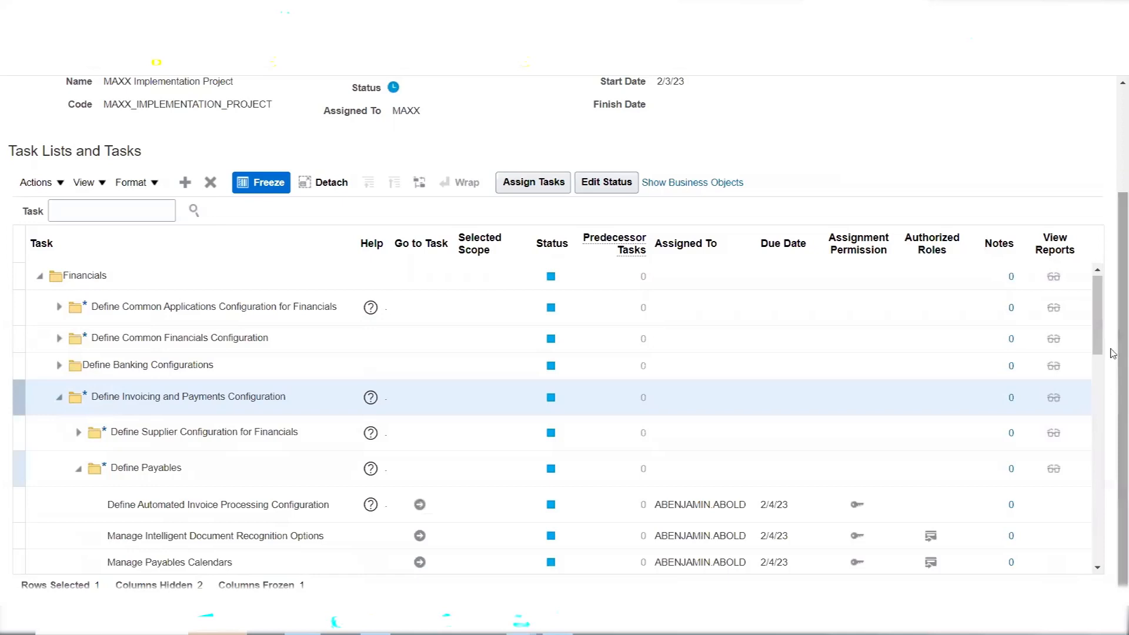
pyautogui.moveTo(1104, 320); pyautogui.dragTo(1107, 356)
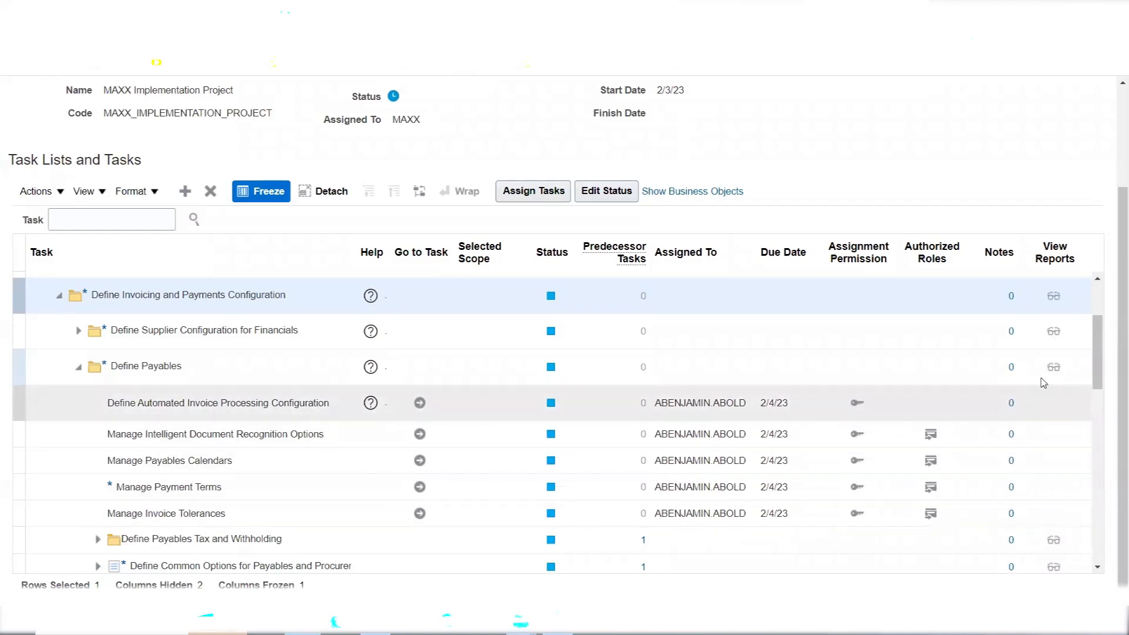
pyautogui.moveTo(1101, 371); pyautogui.dragTo(1102, 390)
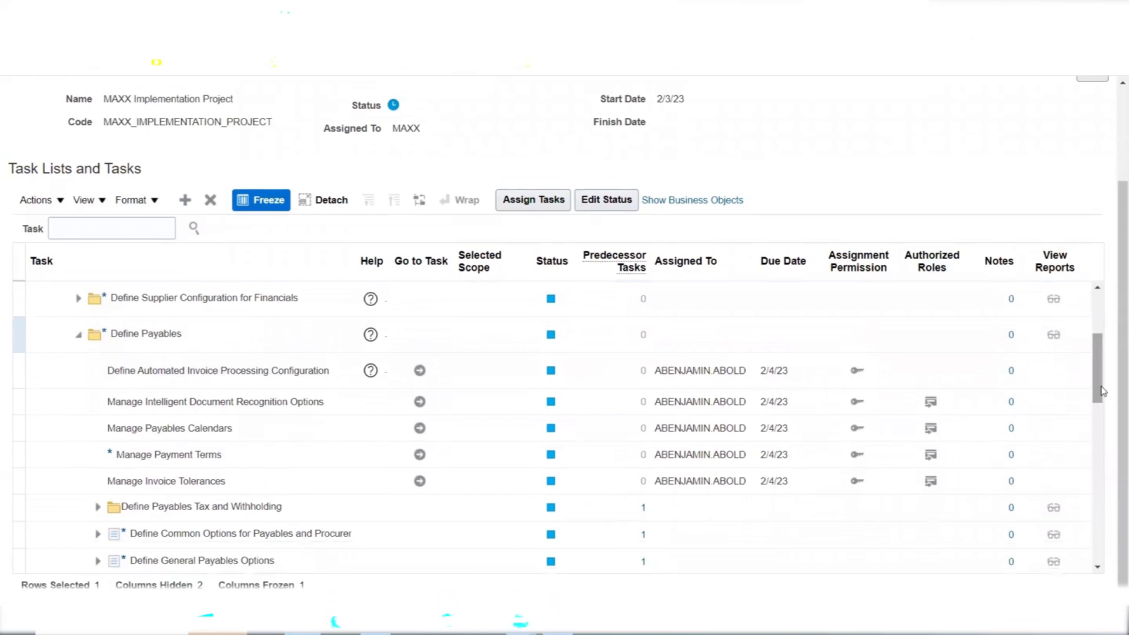
pyautogui.click(98, 513)
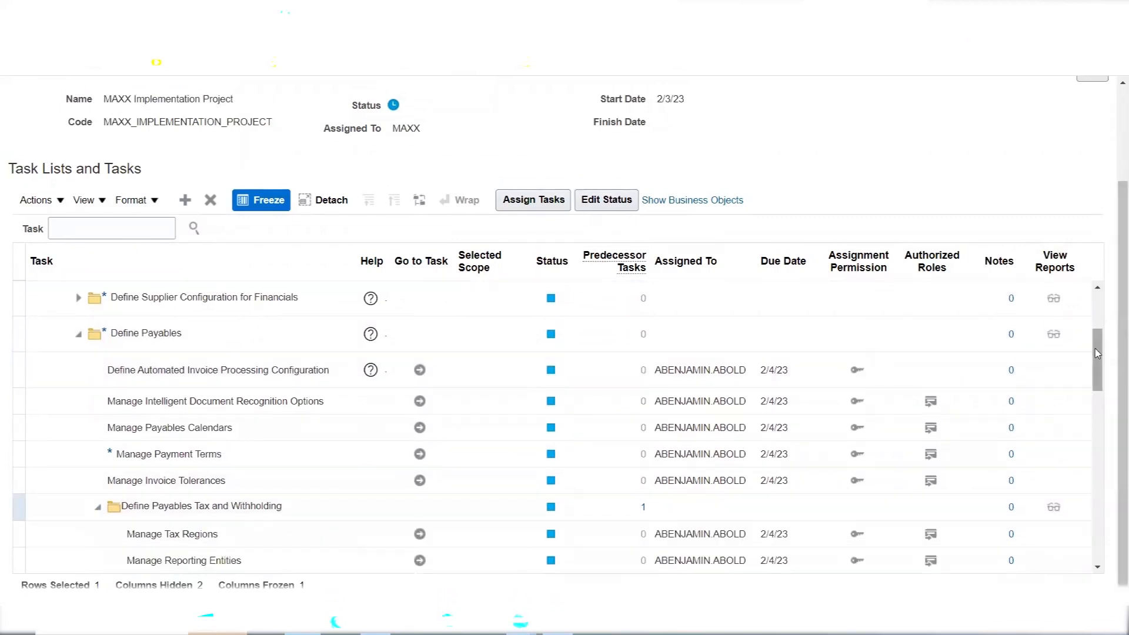
pyautogui.moveTo(1098, 353); pyautogui.dragTo(1113, 426)
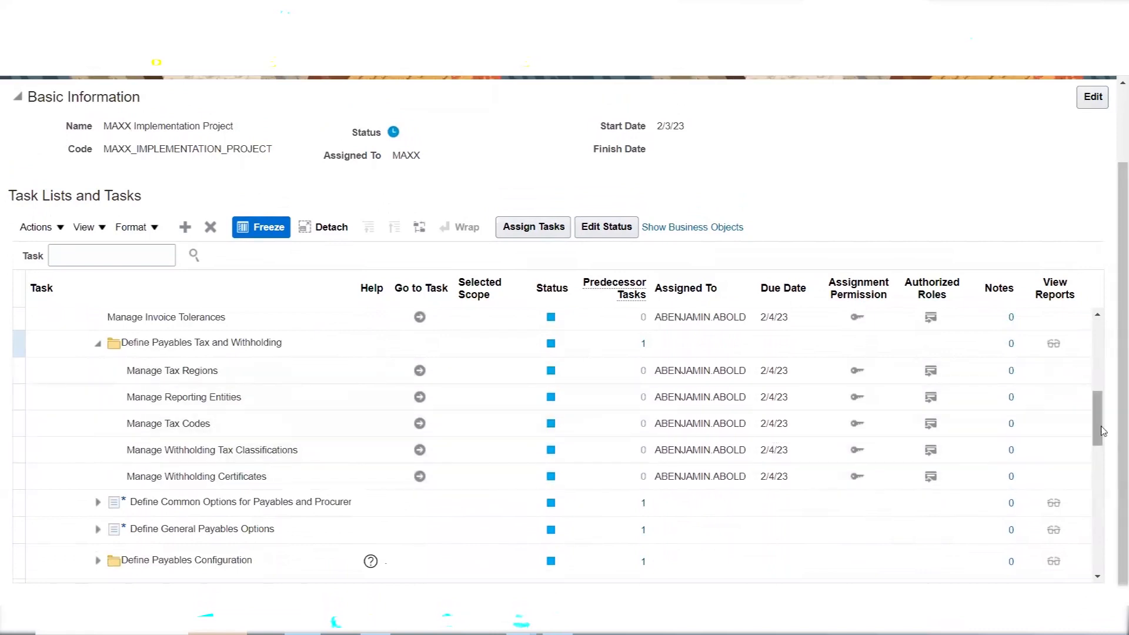
pyautogui.moveTo(1100, 432); pyautogui.dragTo(1102, 343)
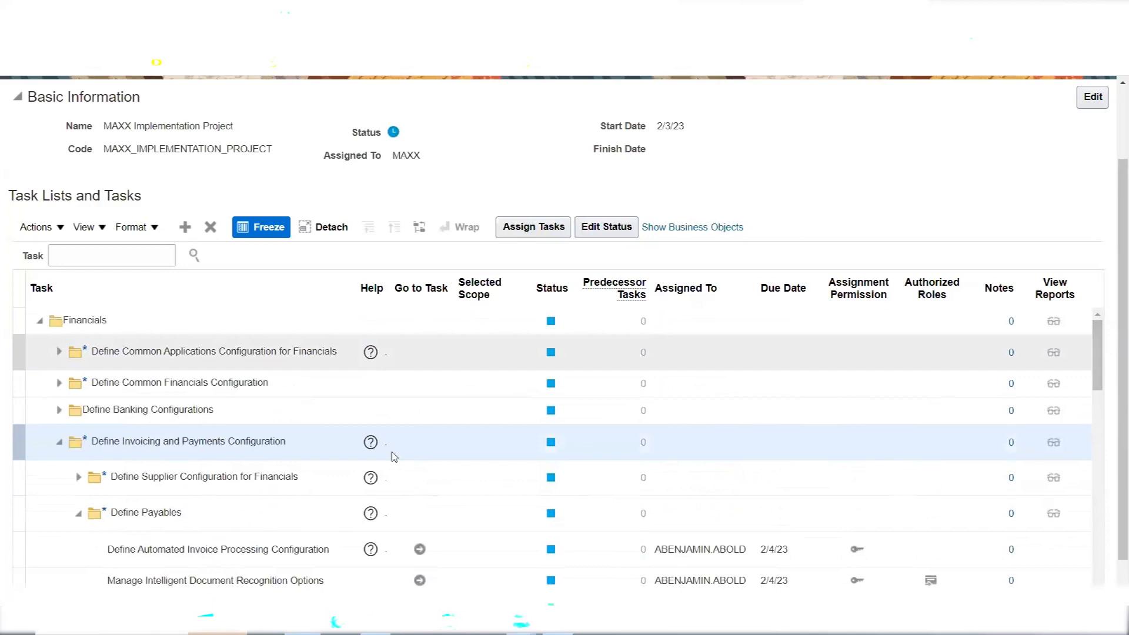
pyautogui.click(59, 442)
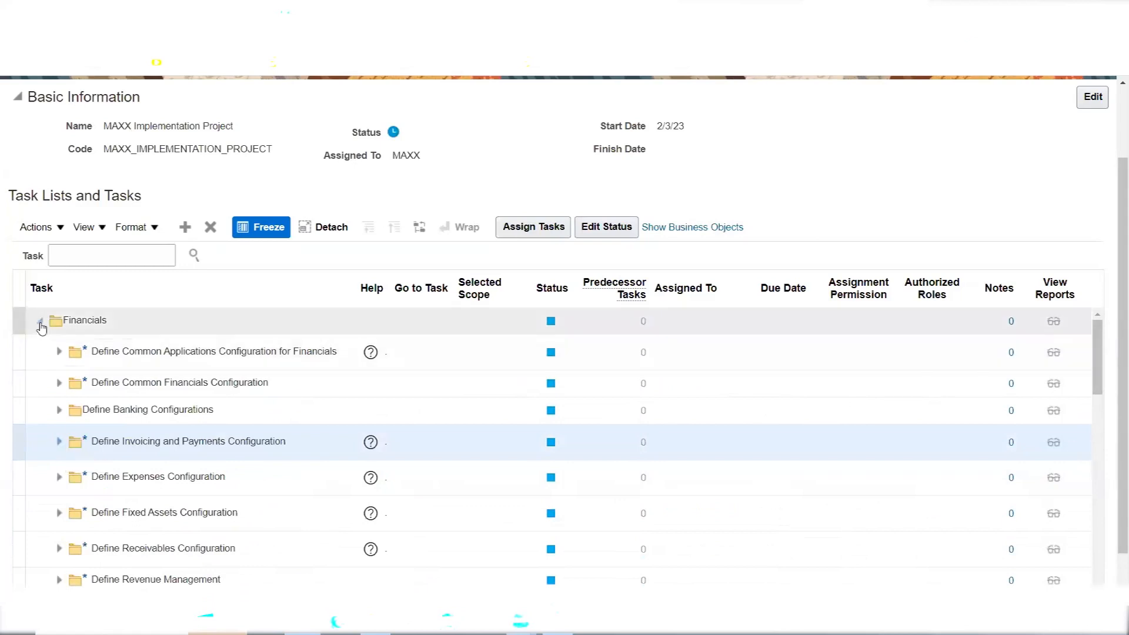
# Collapse and select the Financials task list, then begin adding an assigned user
pyautogui.click(41, 323)
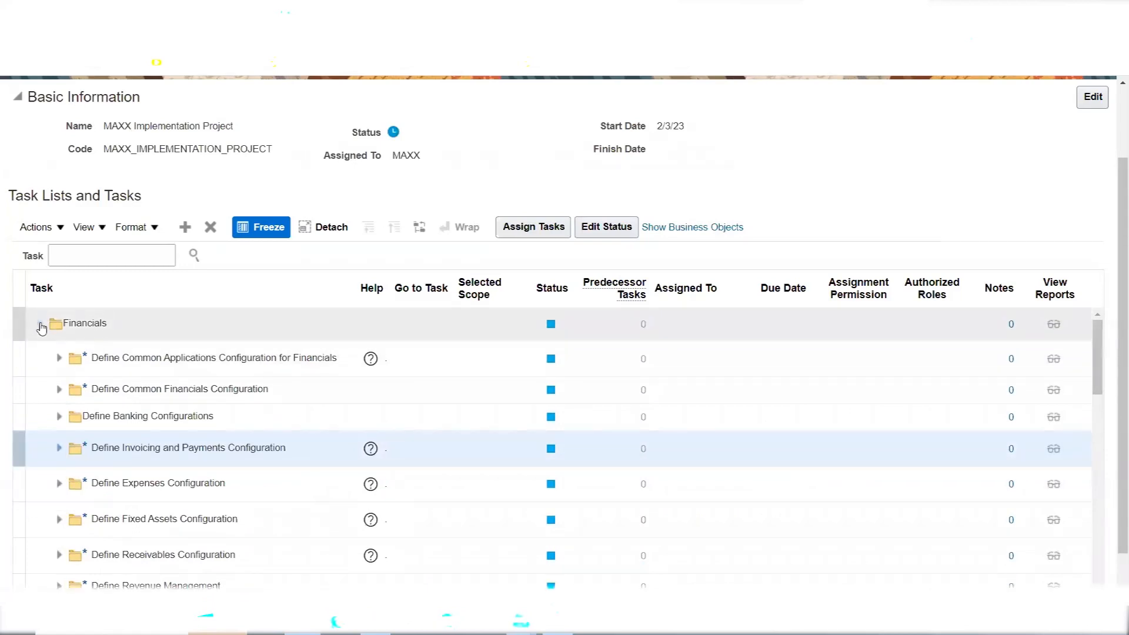
pyautogui.click(14, 326)
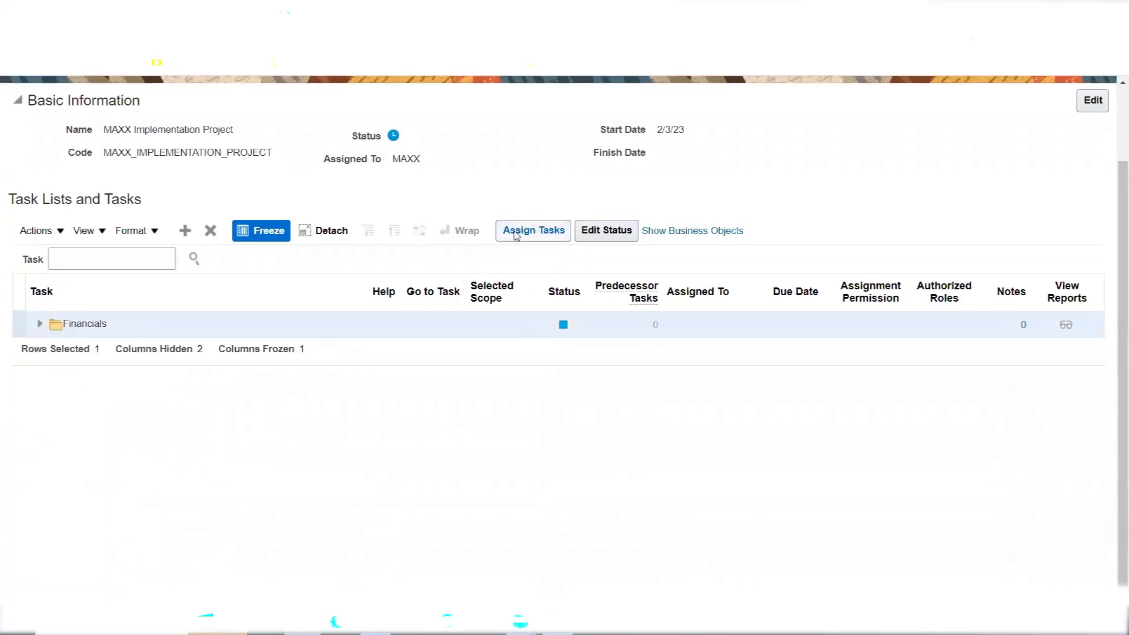
pyautogui.click(516, 235)
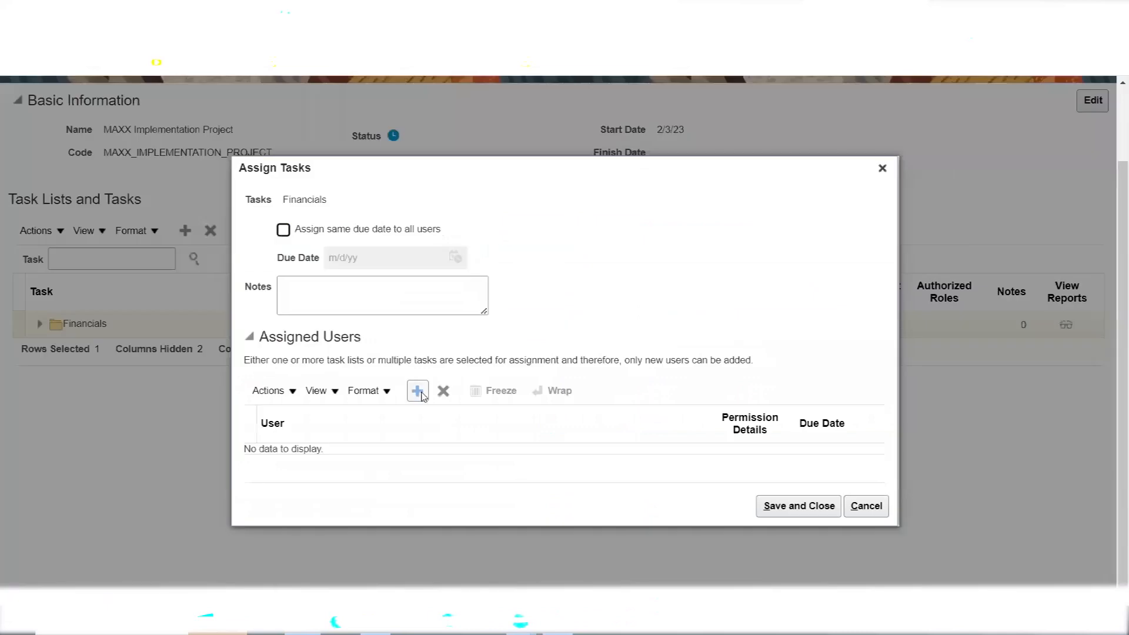
pyautogui.click(418, 392)
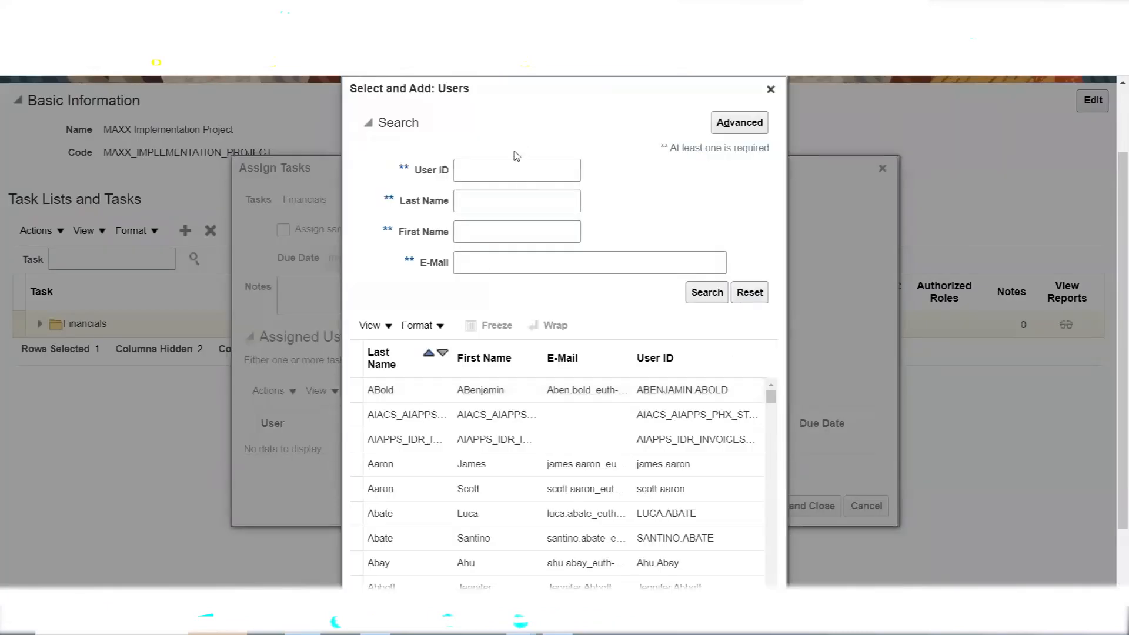
# Search users by User ID and assign the first result to the Financials task list
pyautogui.click(499, 176)
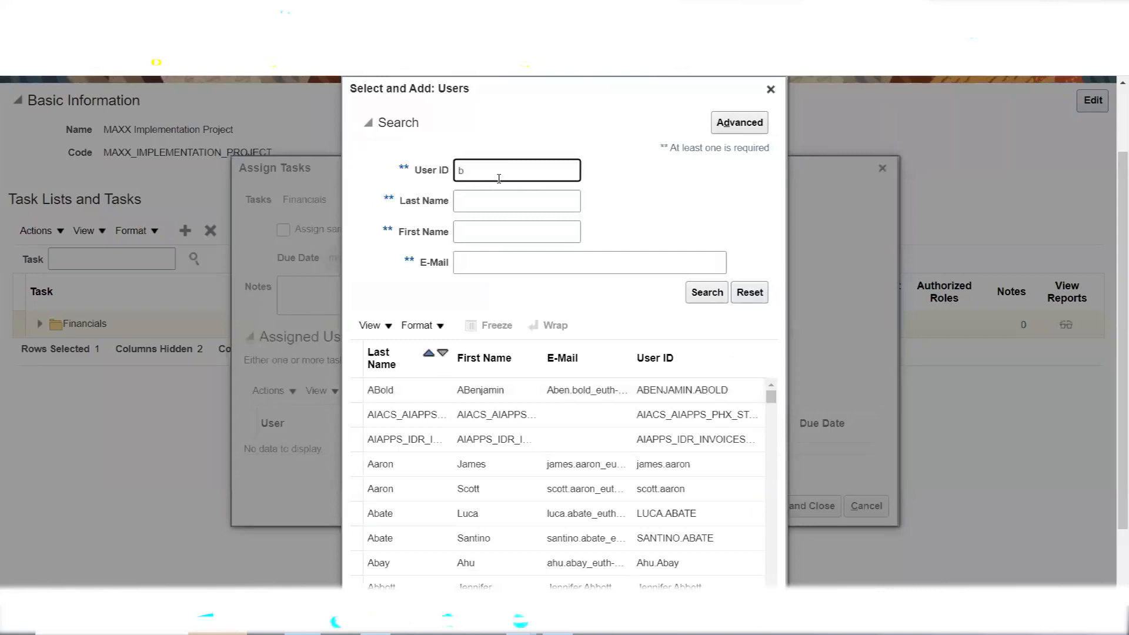
pyautogui.press('BackSpace')
pyautogui.press('BackSpace')
pyautogui.click(702, 290)
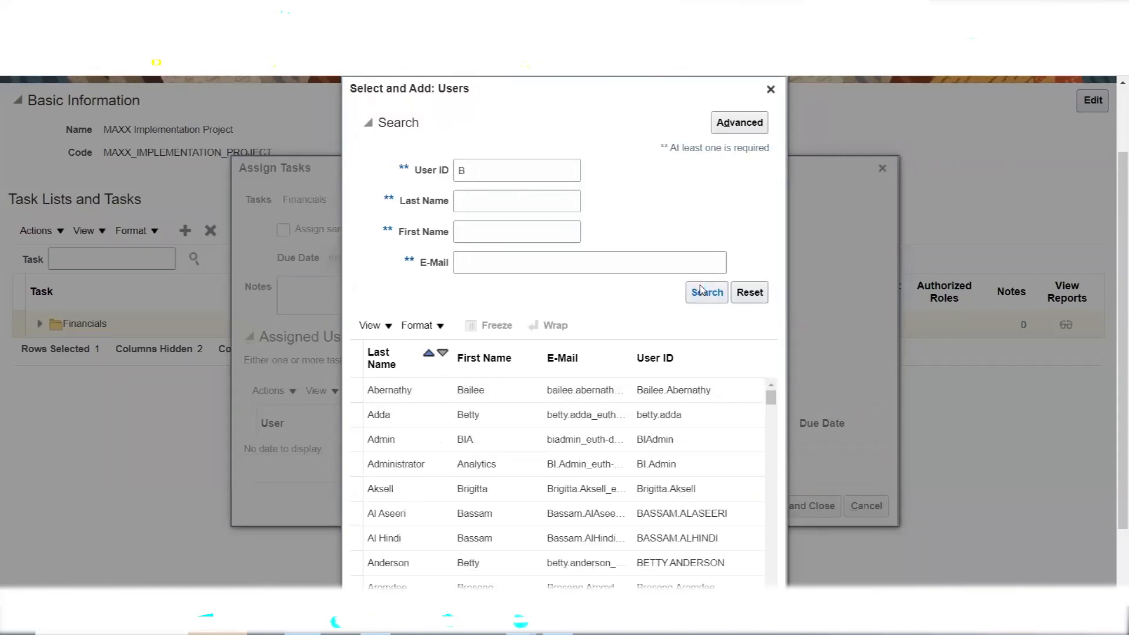
pyautogui.click(419, 392)
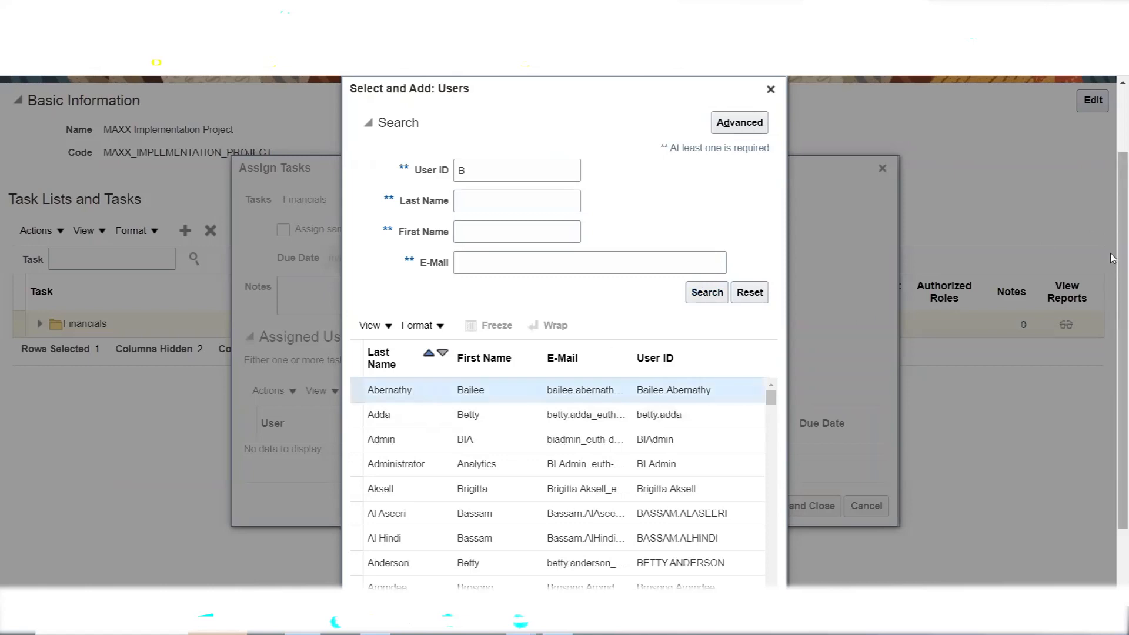
pyautogui.scroll(-2, 1111, 258)
pyautogui.click(670, 586)
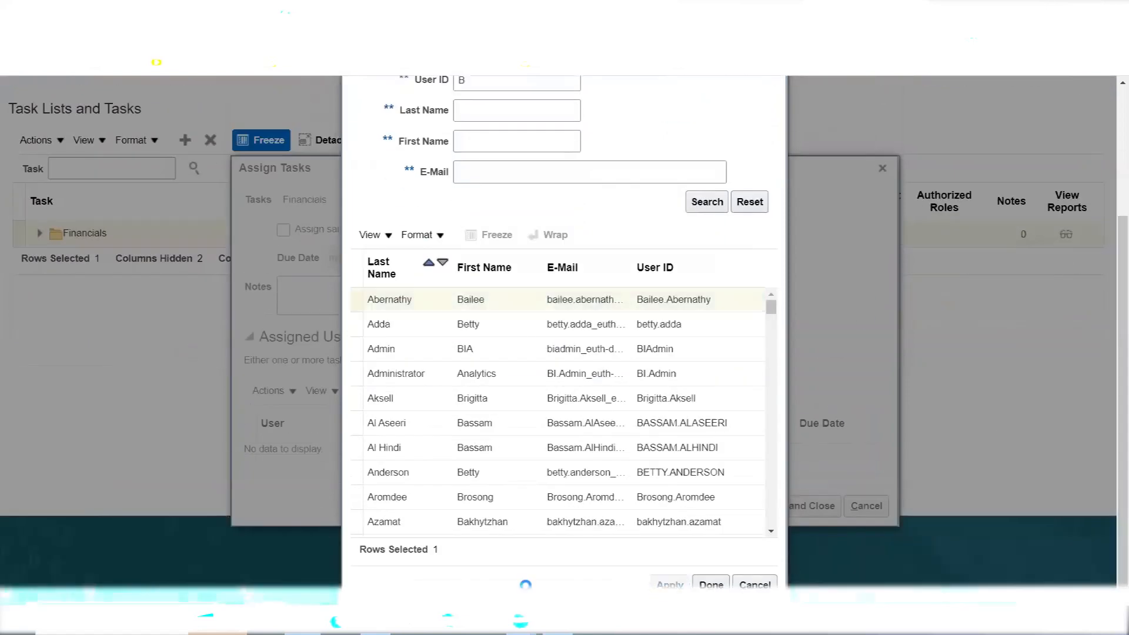
pyautogui.click(712, 584)
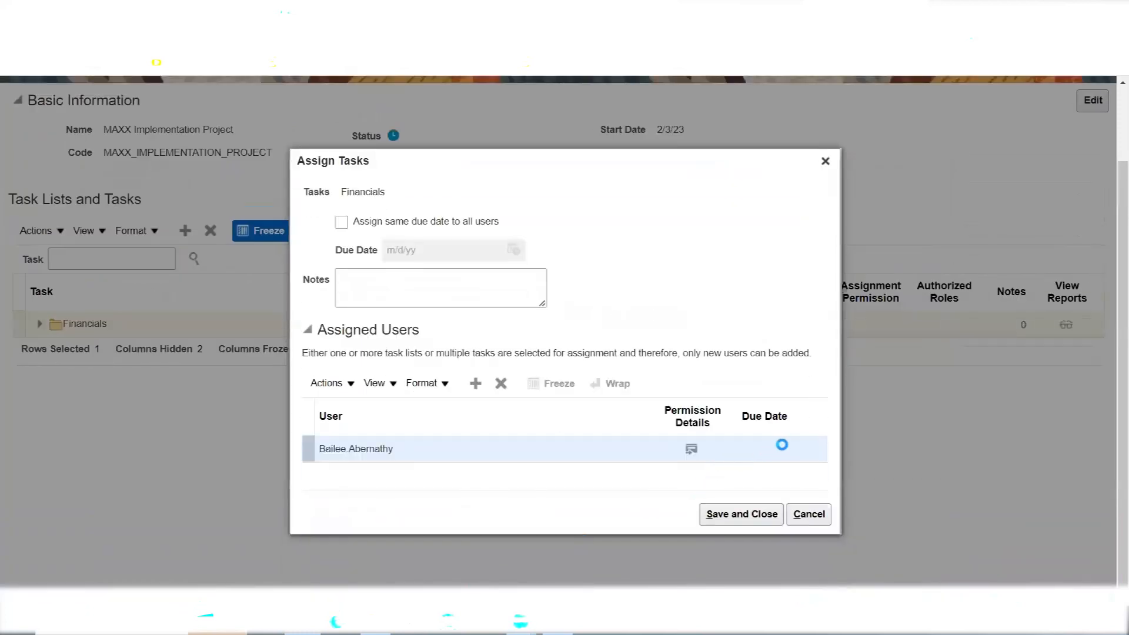
# Give the assigned user a 2/14/23 due date for the Financials task list and save the assignment
pyautogui.click(792, 451)
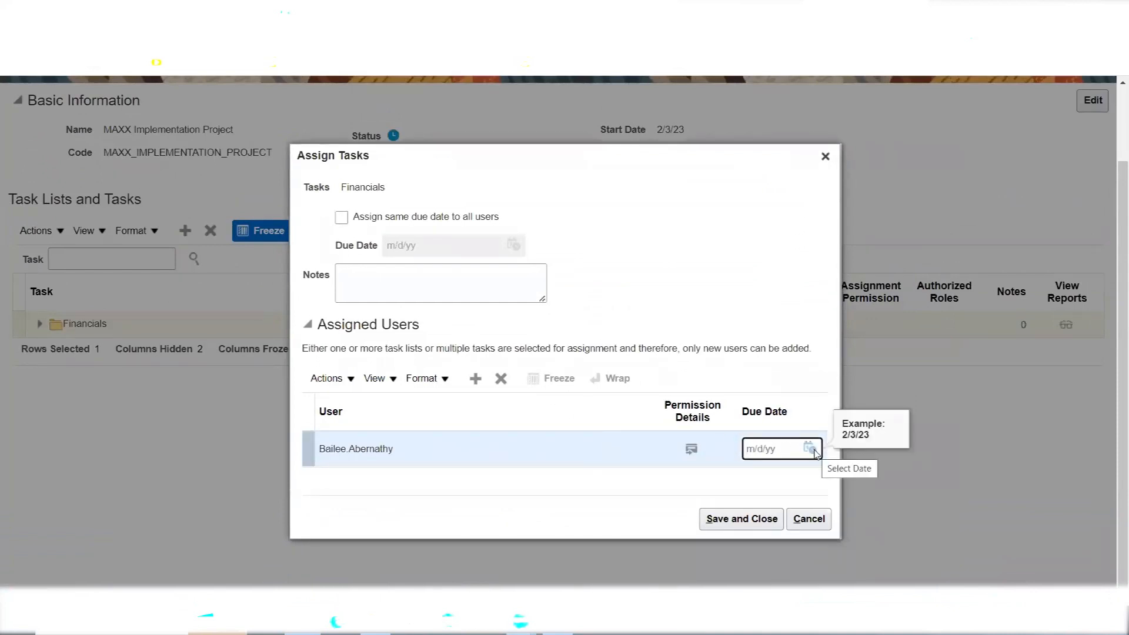
pyautogui.click(813, 450)
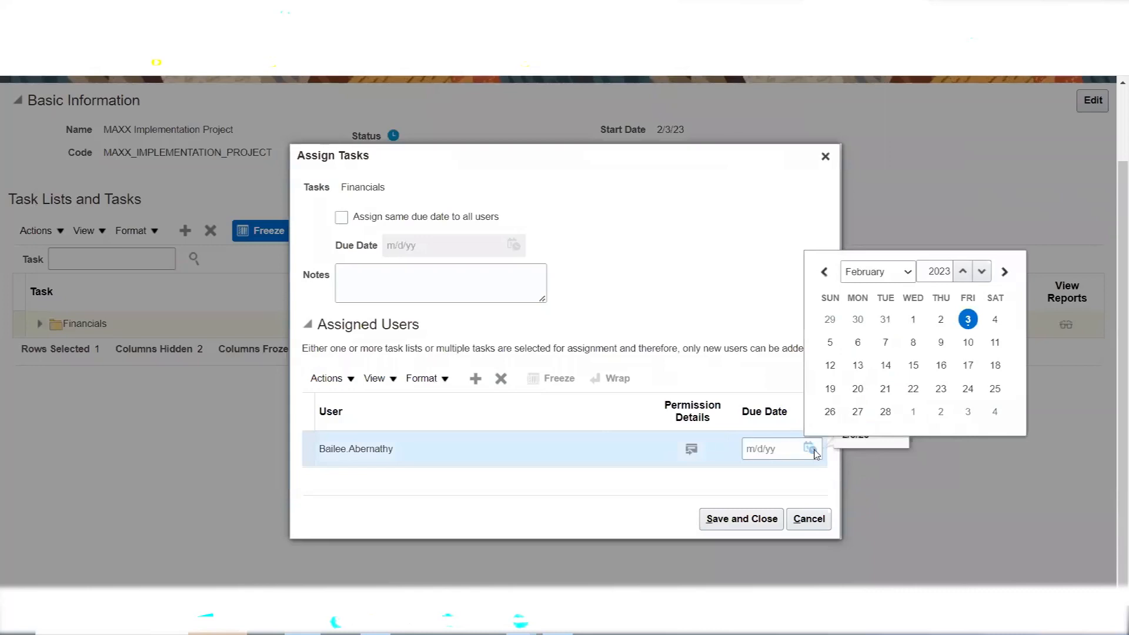
pyautogui.click(886, 365)
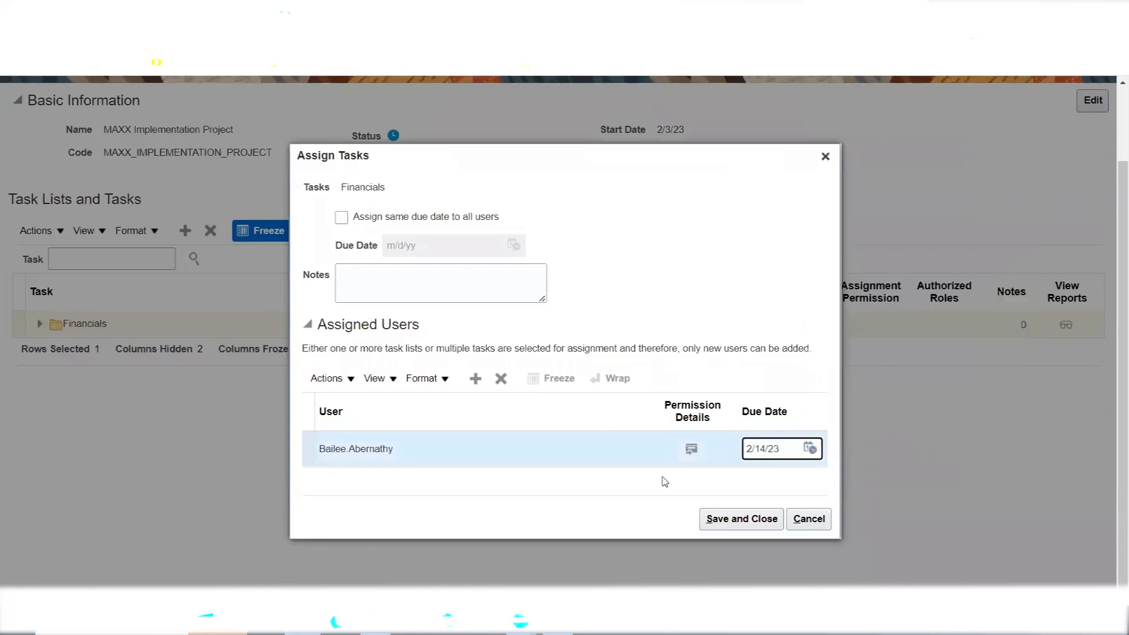
pyautogui.click(726, 519)
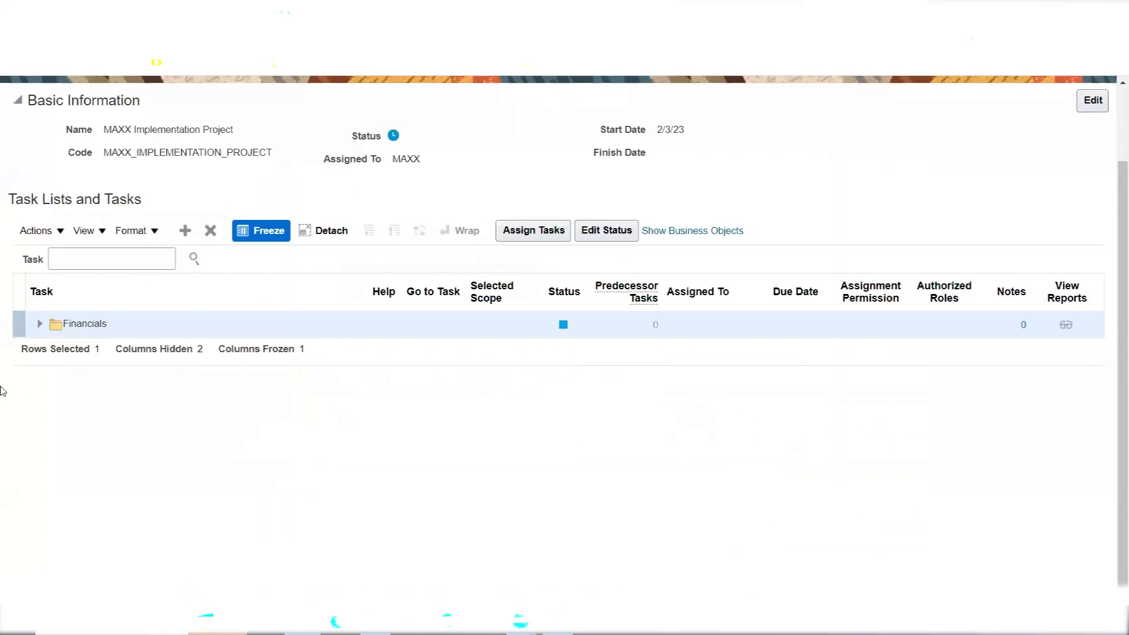
# Expand Financials, review Define Invoicing and Payments Configuration's child tasks, then collapse and select that row
pyautogui.click(39, 324)
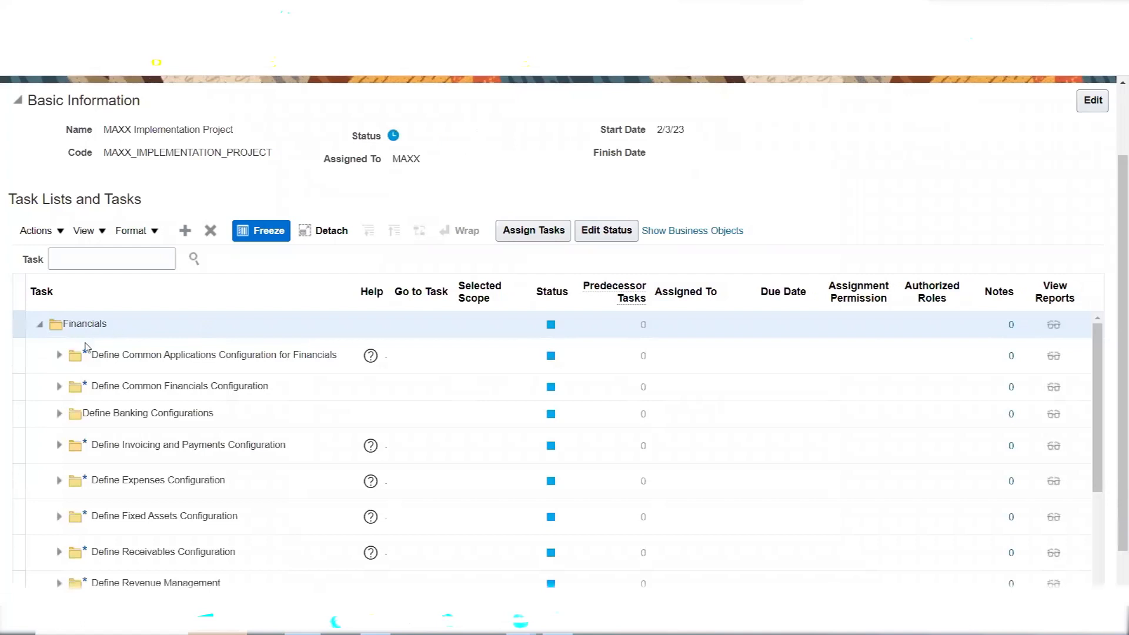
pyautogui.click(58, 446)
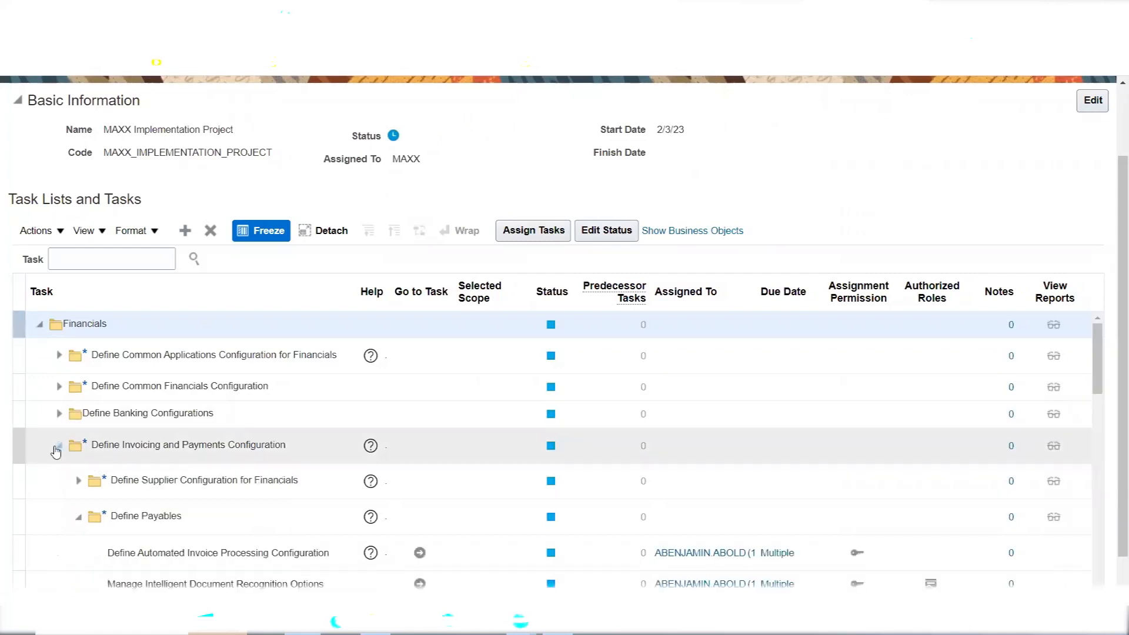
pyautogui.scroll(-1, 1109, 322)
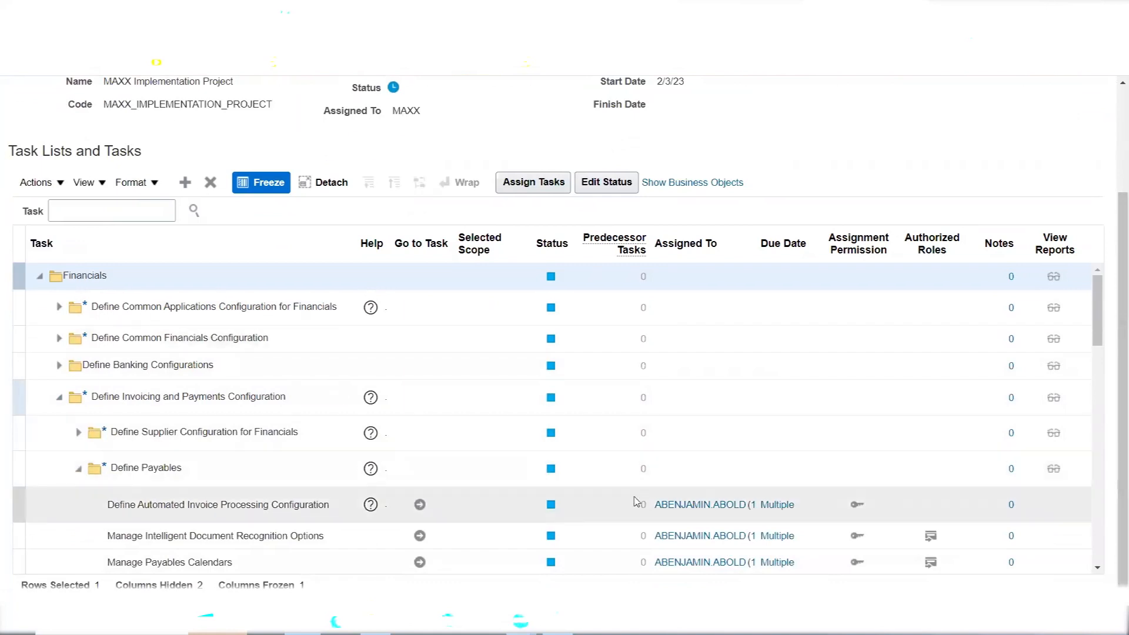
pyautogui.moveTo(678, 510)
pyautogui.moveTo(771, 508)
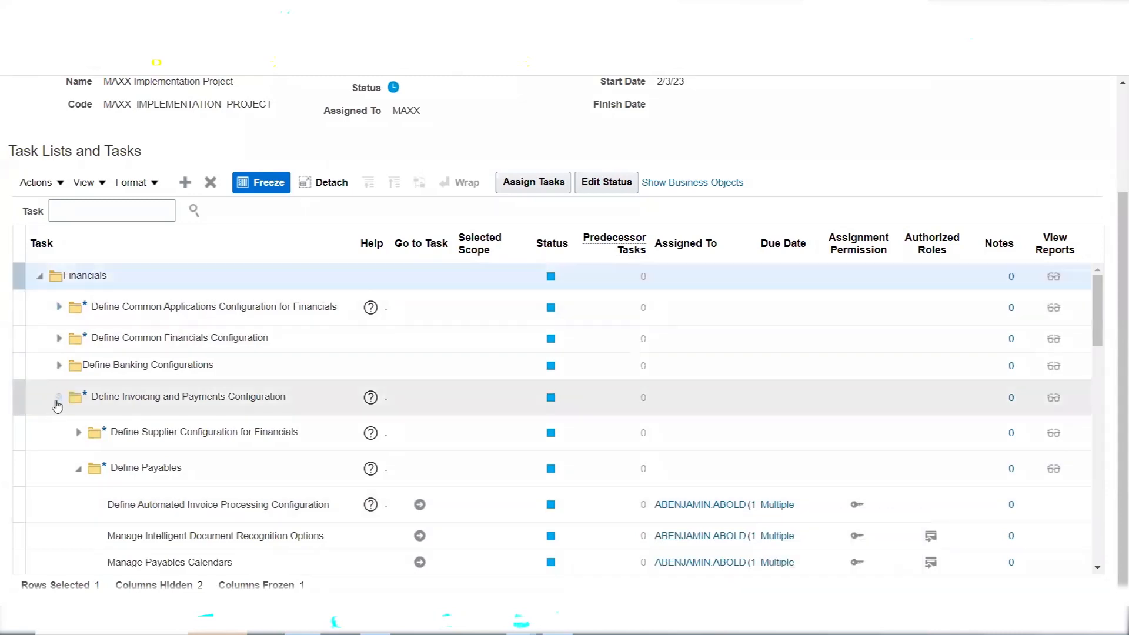
pyautogui.click(58, 400)
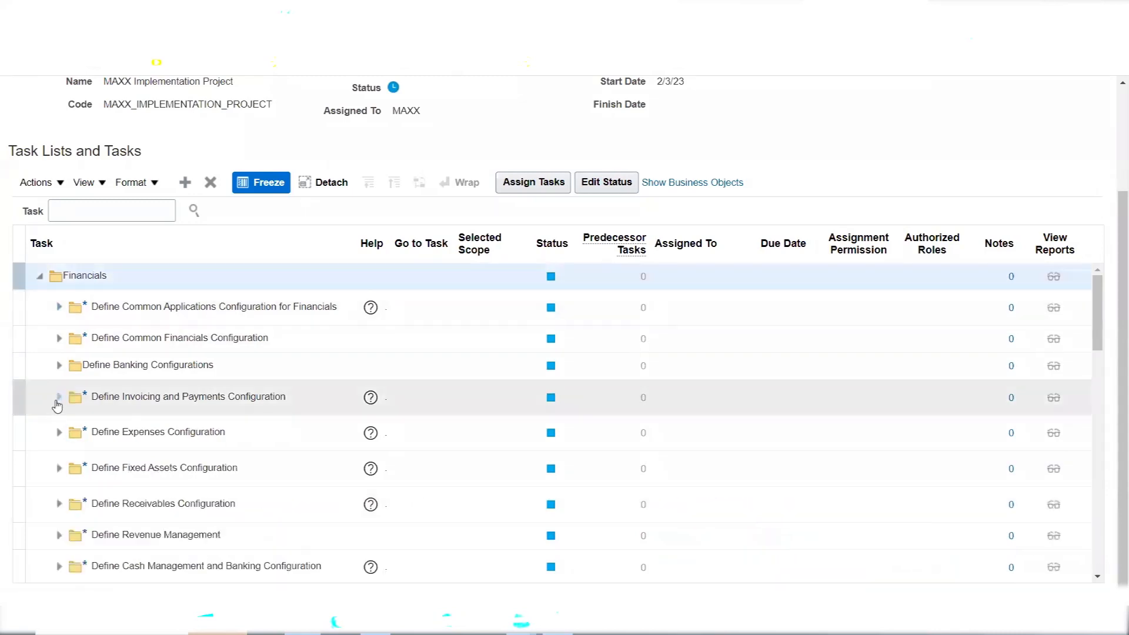
pyautogui.click(239, 400)
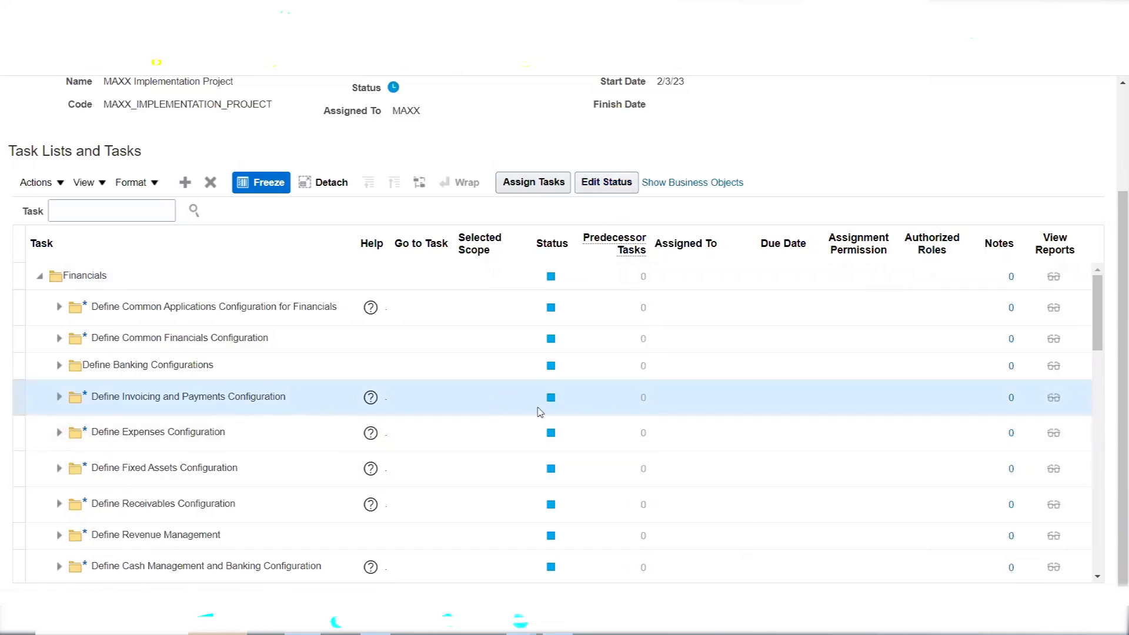
# Set Define Invoicing and Payments Configuration's status to In Progress and save it
pyautogui.moveTo(550, 403)
pyautogui.click(607, 182)
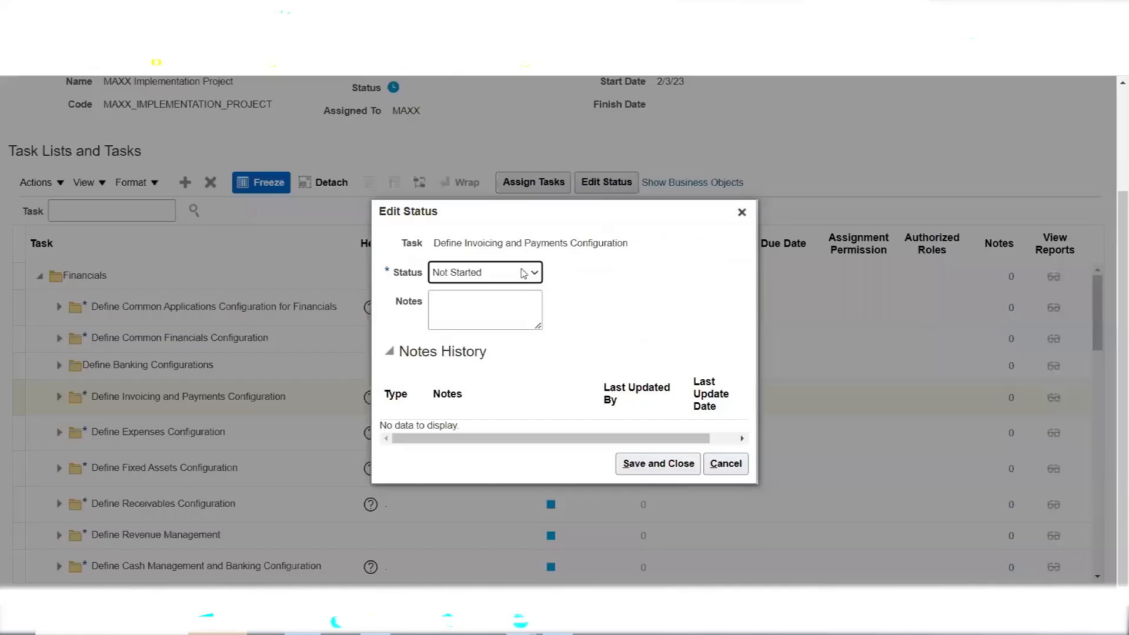
pyautogui.click(523, 272)
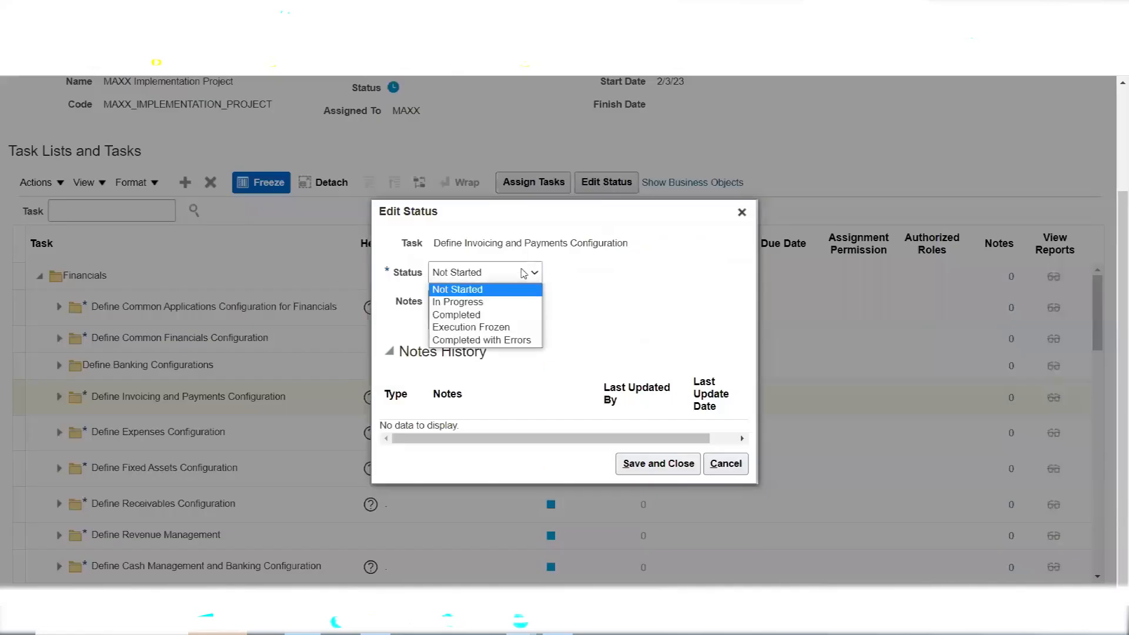
pyautogui.click(495, 294)
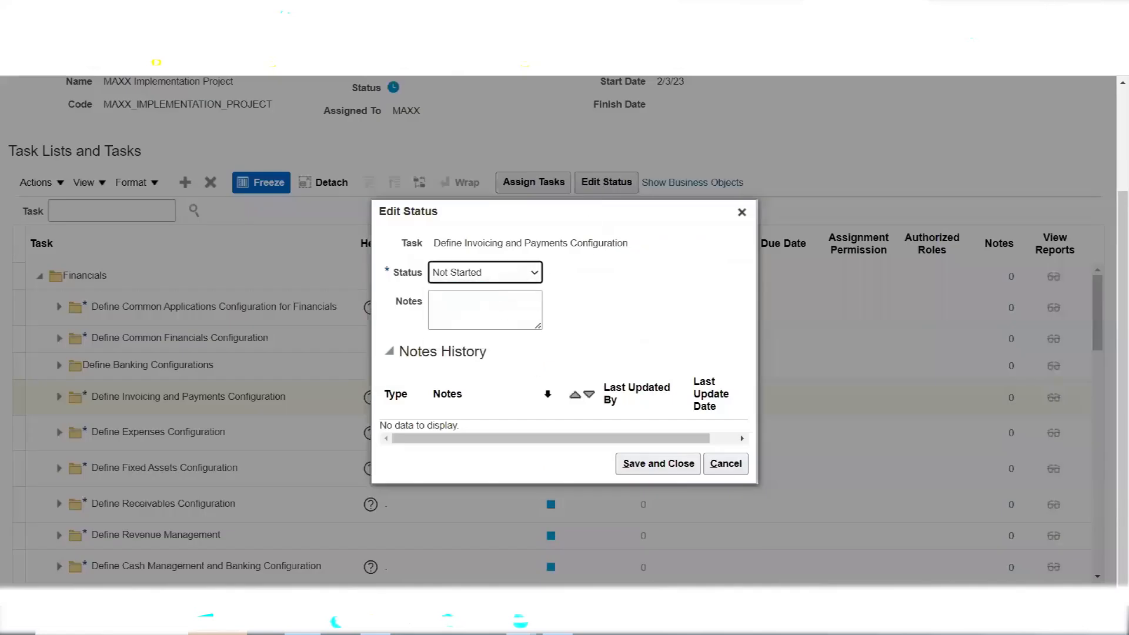
pyautogui.click(518, 278)
pyautogui.click(508, 300)
pyautogui.click(650, 468)
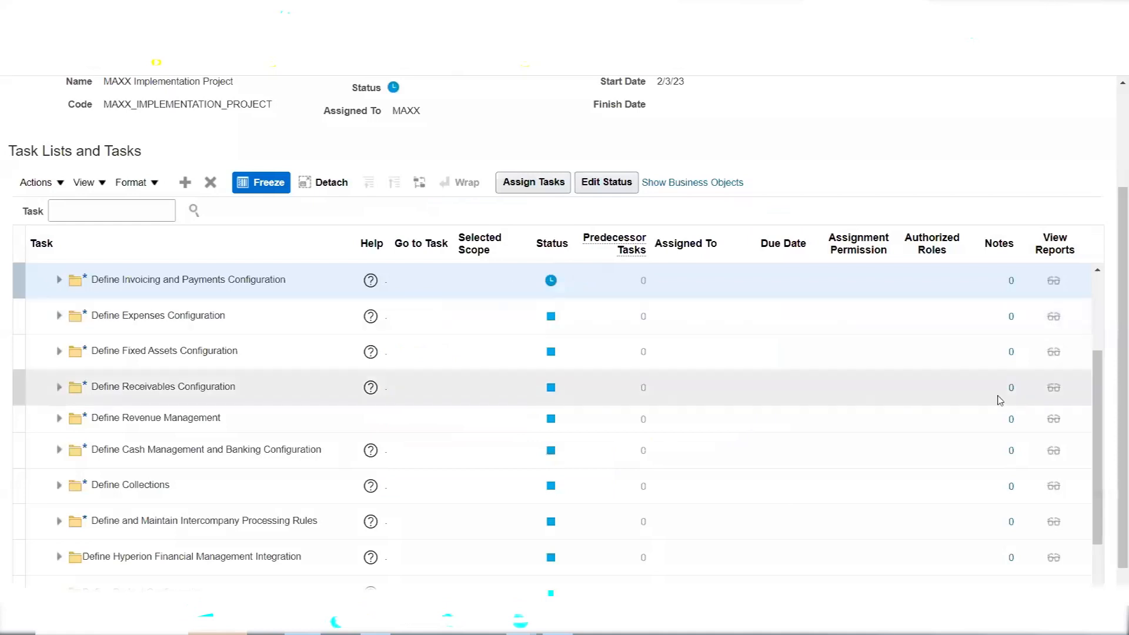
# Expand Define Invoicing and Payments Configuration to confirm its child tasks show In Progress, then collapse it
pyautogui.click(1098, 273)
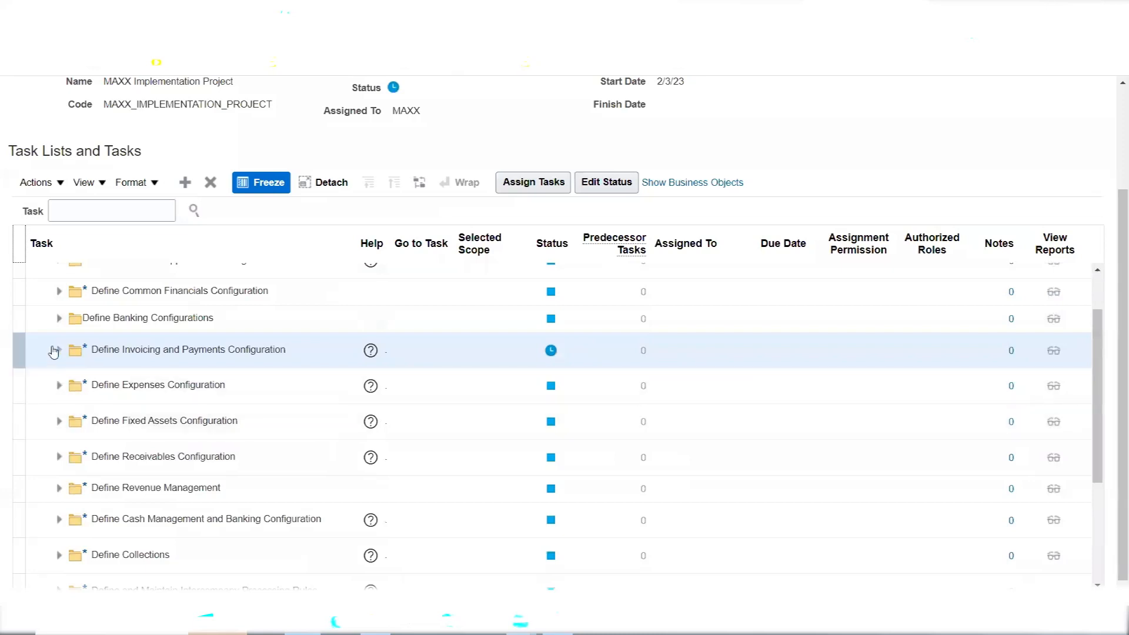
pyautogui.click(57, 351)
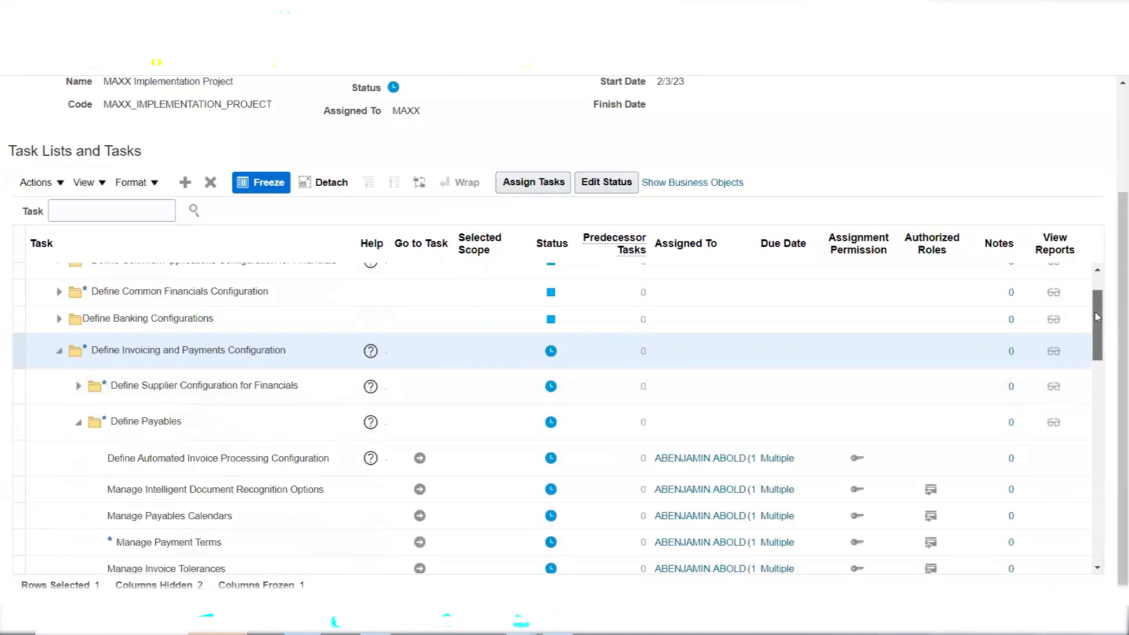
pyautogui.moveTo(1096, 317); pyautogui.dragTo(1103, 340)
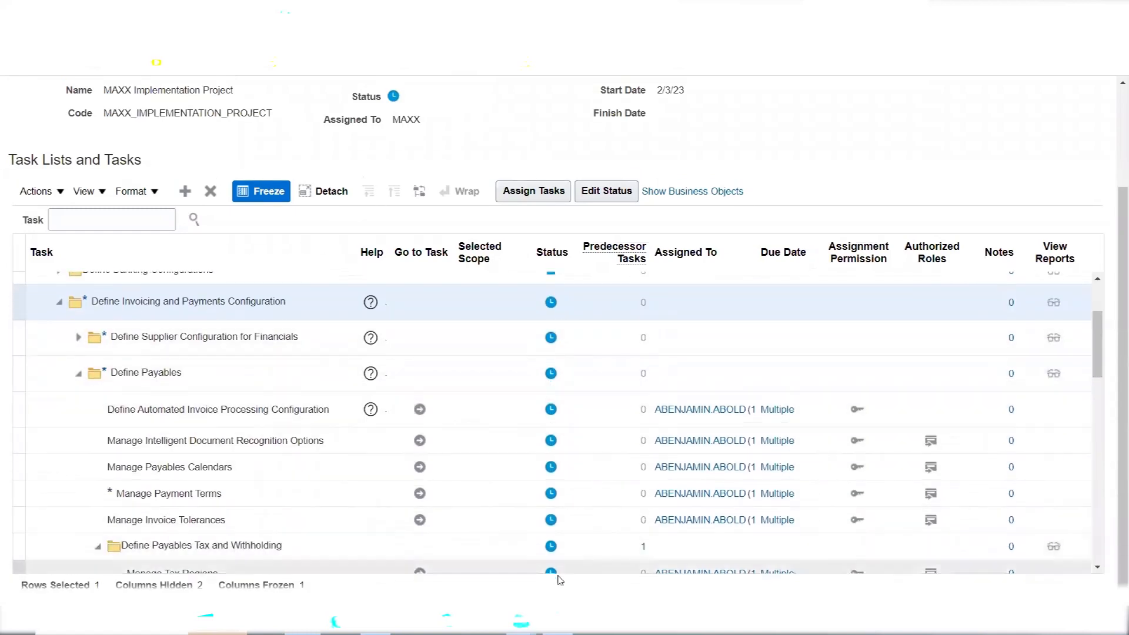
pyautogui.moveTo(1101, 336); pyautogui.dragTo(1103, 311)
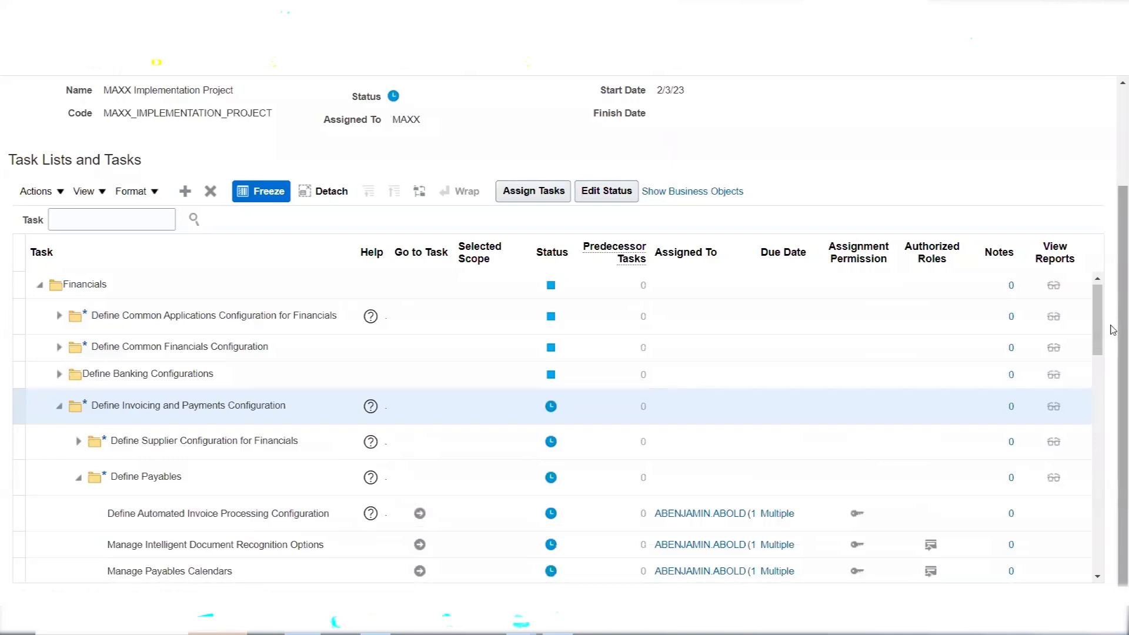
pyautogui.scroll(-1, 1114, 338)
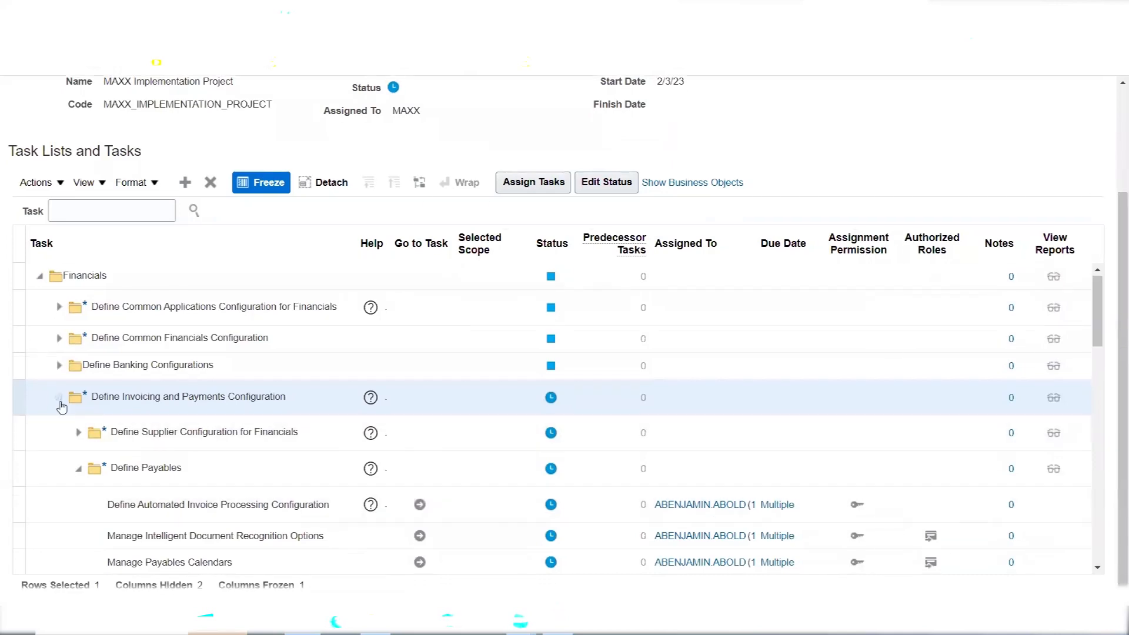
pyautogui.click(59, 398)
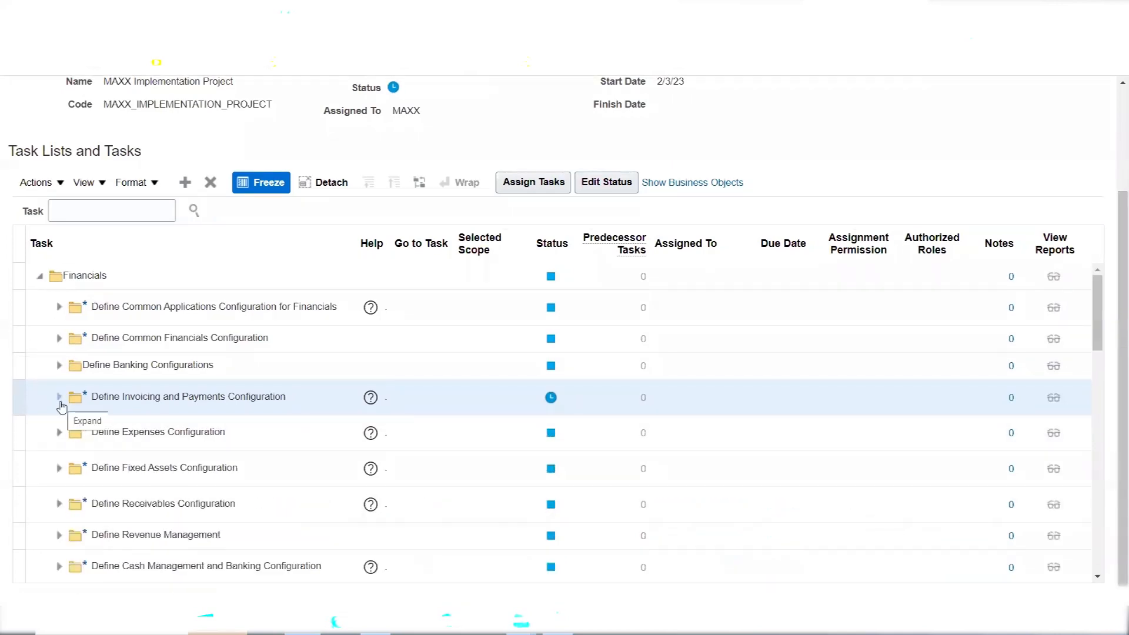
# Change Define Invoicing and Payments Configuration's status to Completed and save it
pyautogui.click(550, 398)
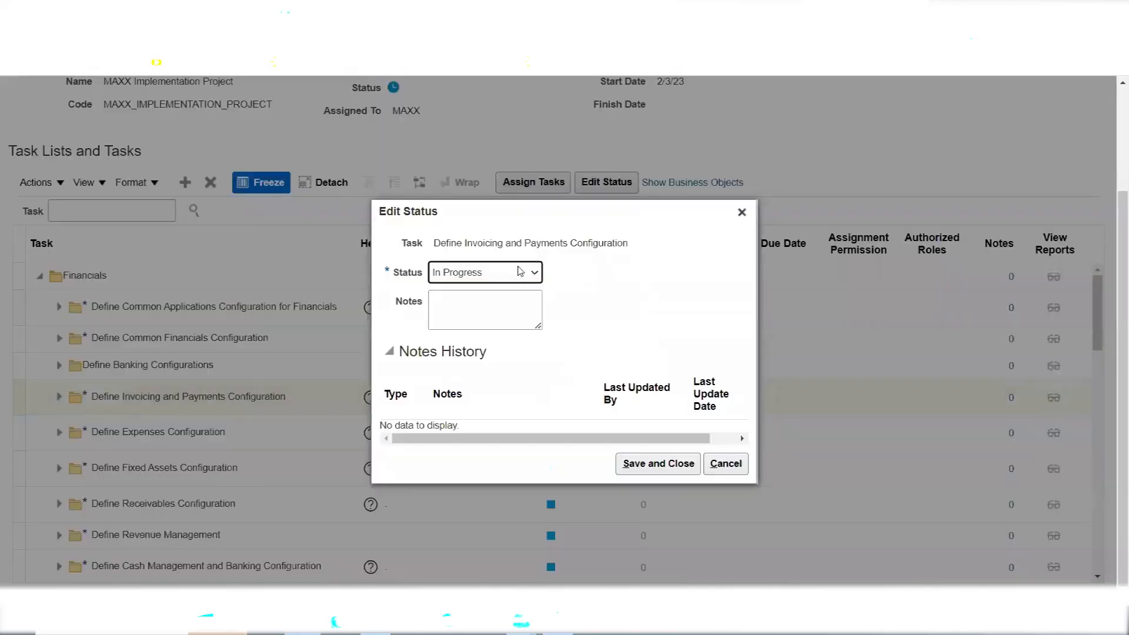
pyautogui.click(519, 271)
pyautogui.click(494, 312)
pyautogui.click(640, 464)
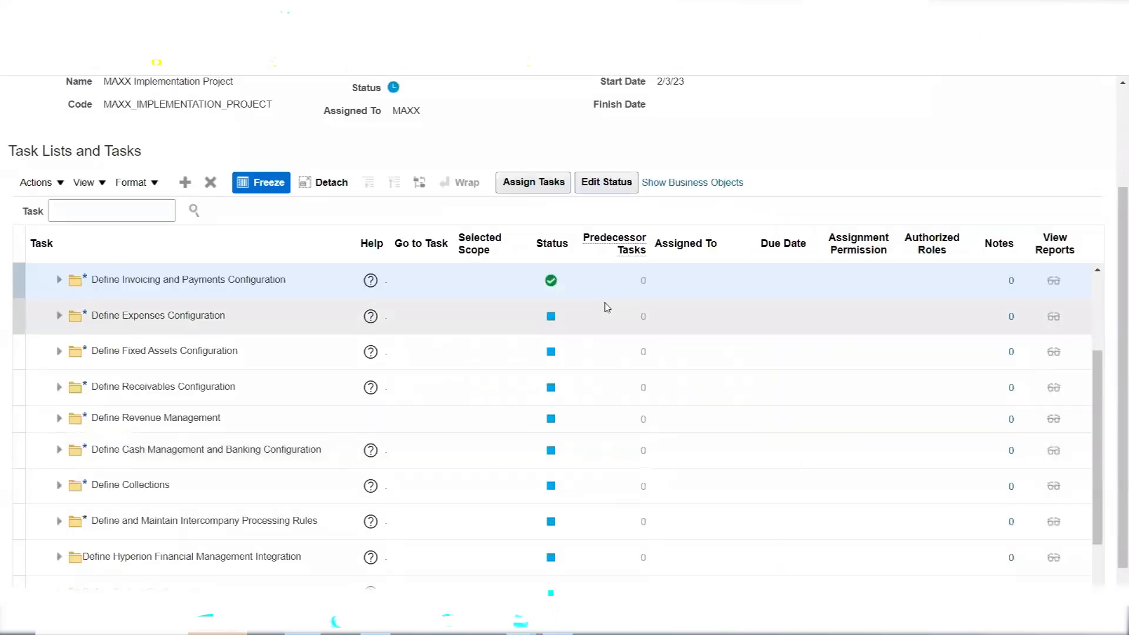
pyautogui.click(1097, 271)
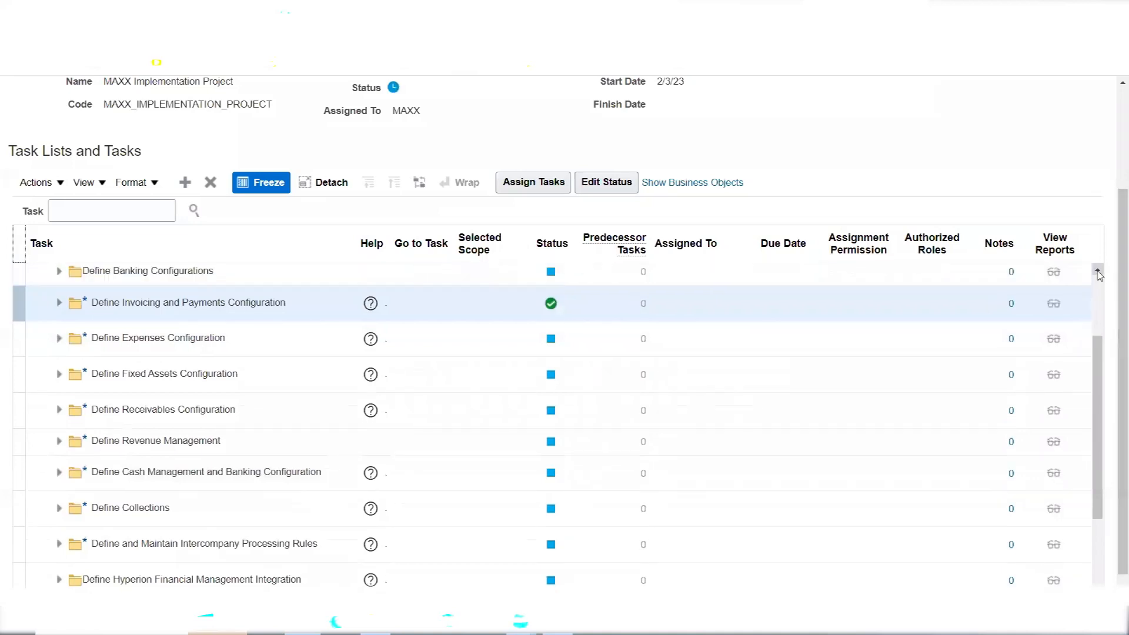
pyautogui.click(1097, 272)
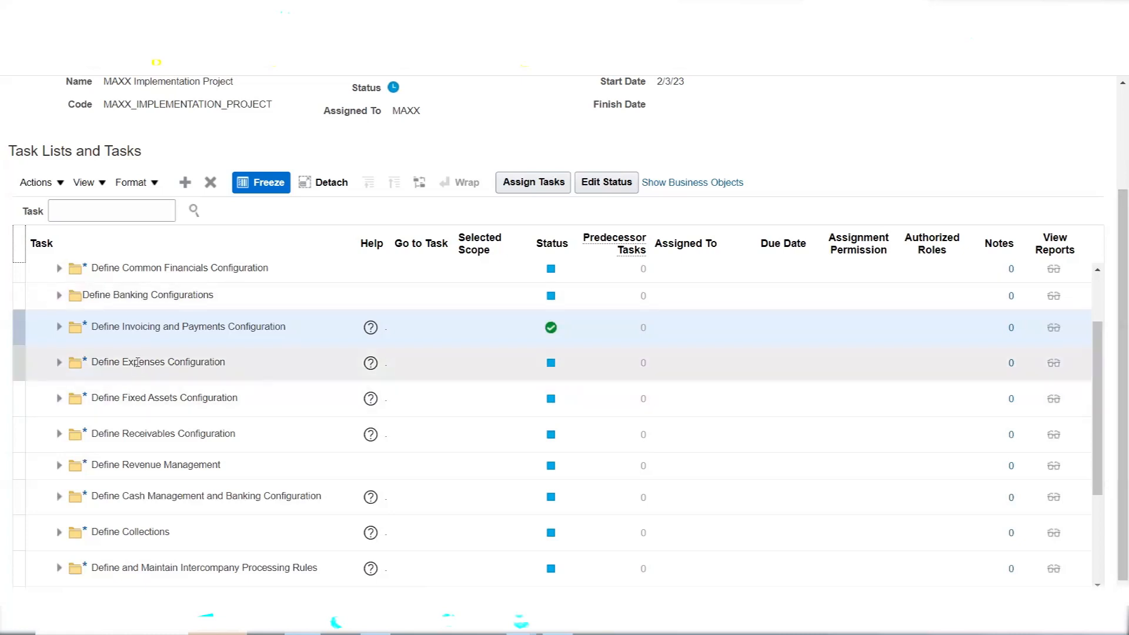
# Set Define Receivables Configuration's status to In Progress and save it
pyautogui.click(148, 427)
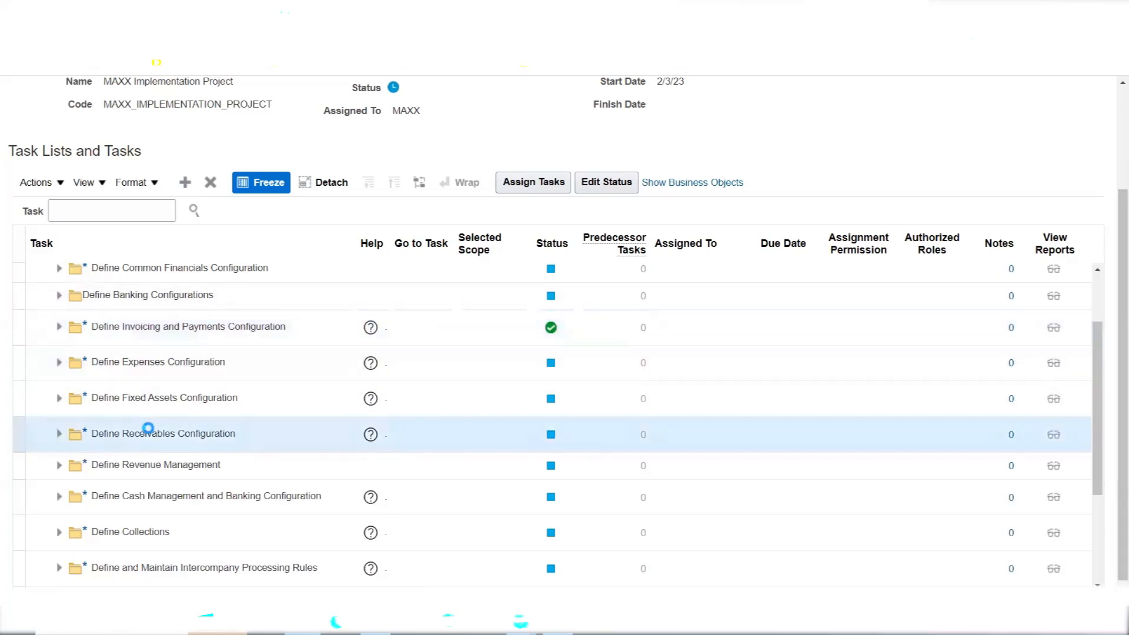
pyautogui.click(551, 437)
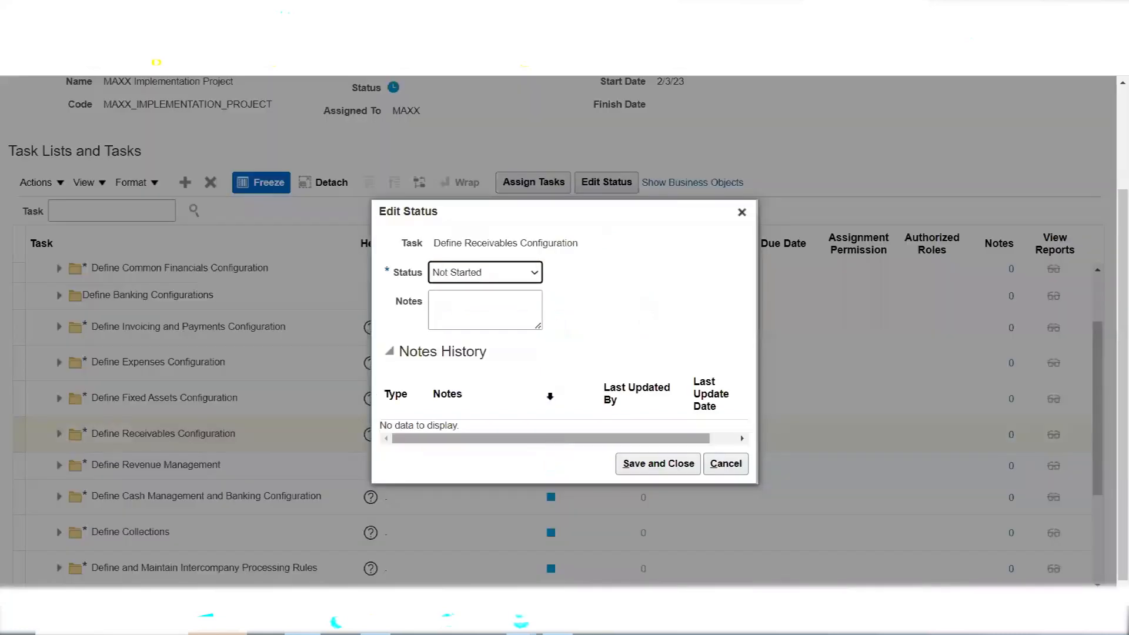
pyautogui.click(501, 273)
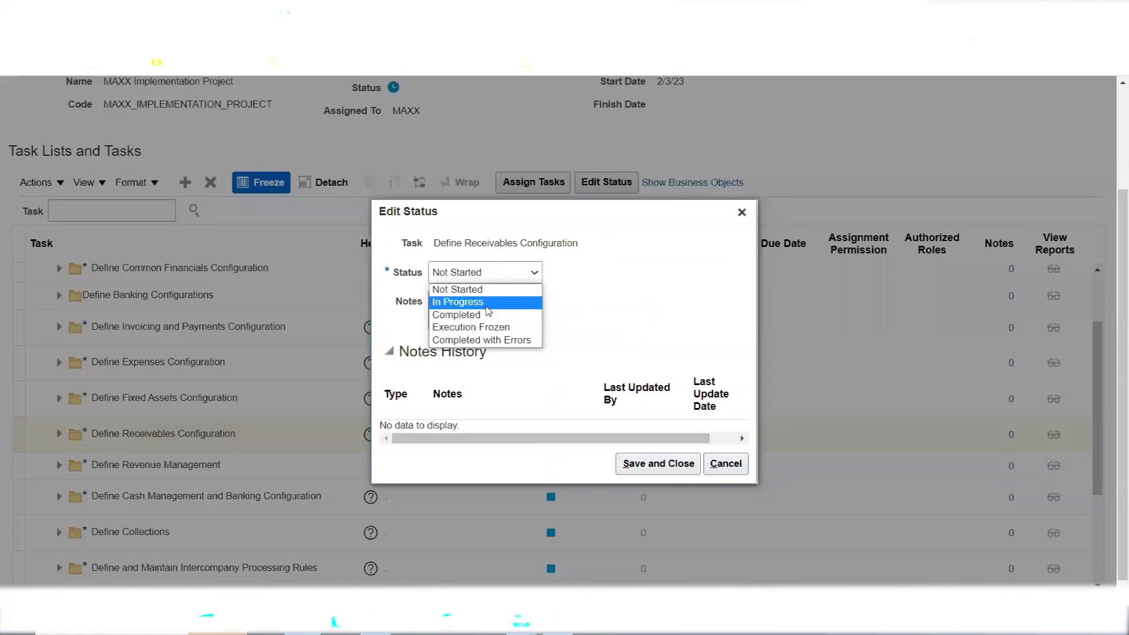
pyautogui.click(487, 304)
pyautogui.click(640, 466)
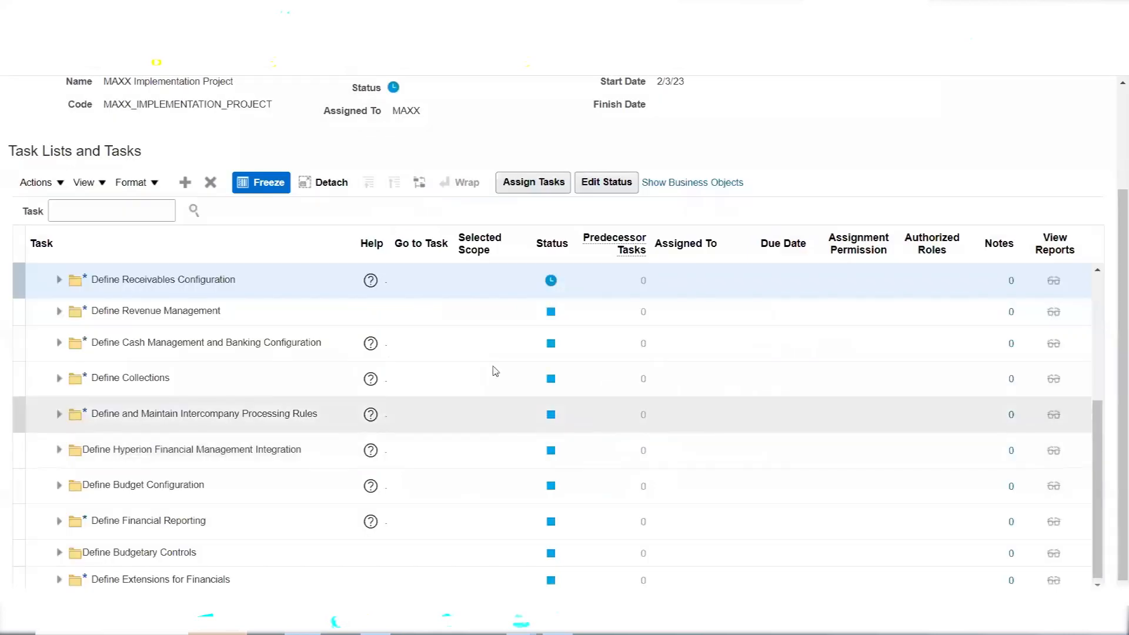
pyautogui.scroll(2, 1101, 432)
pyautogui.moveTo(1101, 432); pyautogui.dragTo(1102, 338)
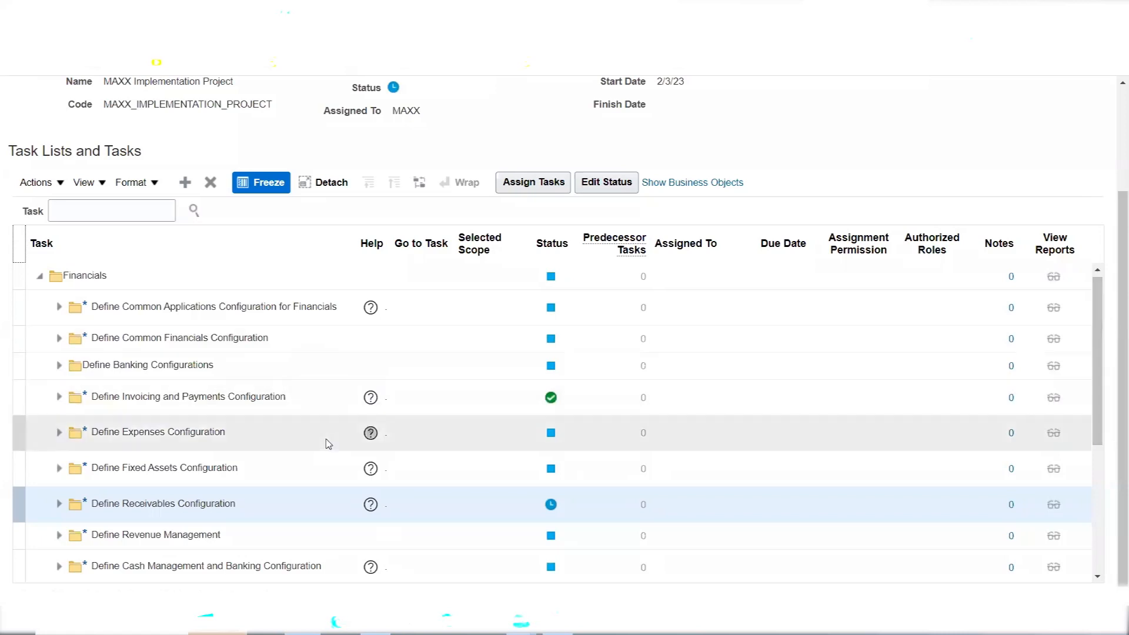
# Expand Define Receivables Configuration and Define Common Accounts Receivable Configuration, then select Manage Receivables Activities
pyautogui.click(58, 505)
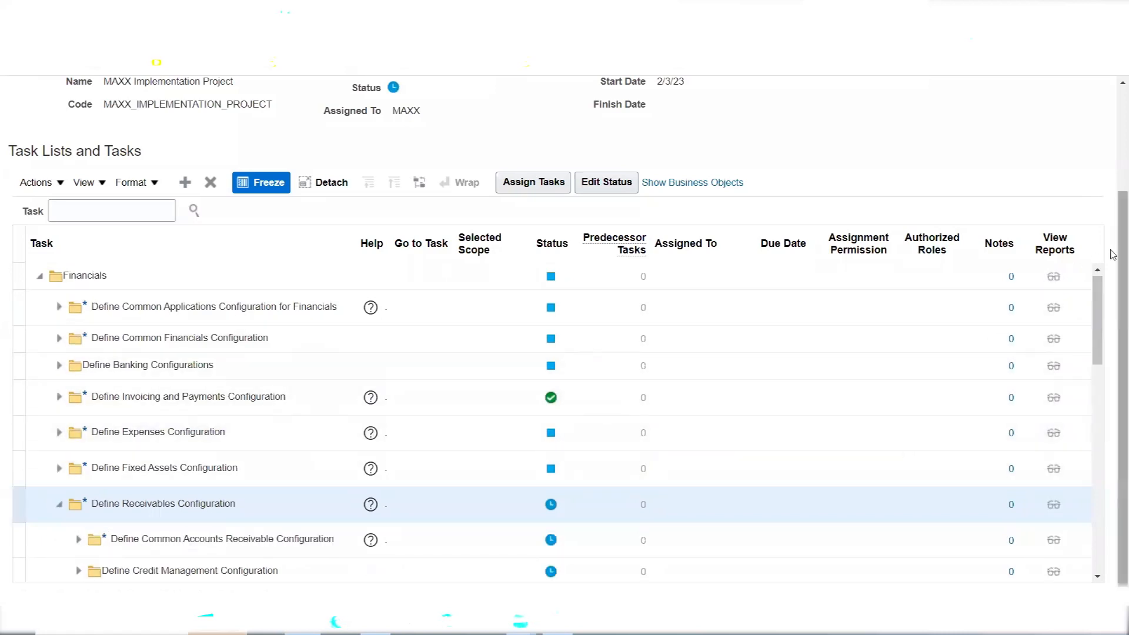
pyautogui.scroll(-1, 1111, 294)
pyautogui.moveTo(1097, 307); pyautogui.dragTo(1101, 360)
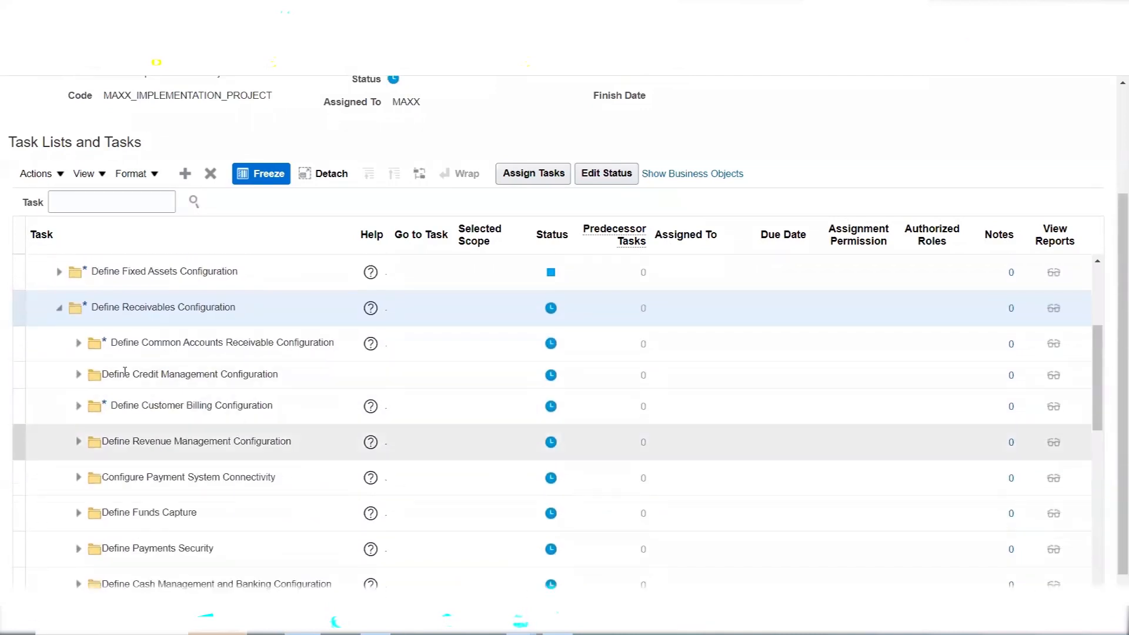
pyautogui.click(78, 345)
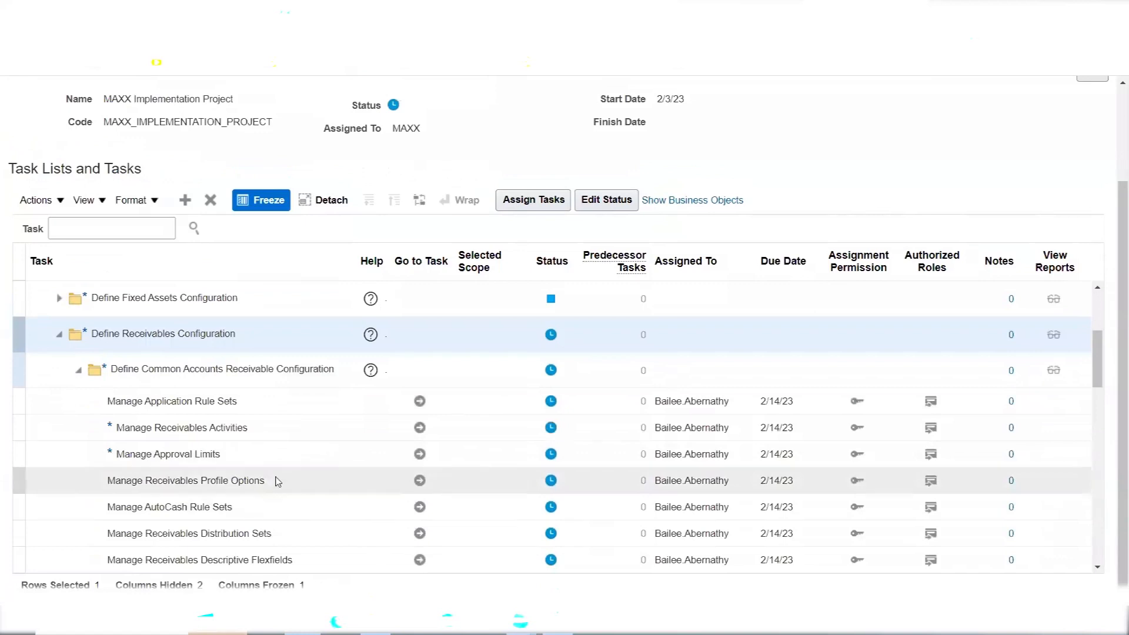
pyautogui.click(262, 430)
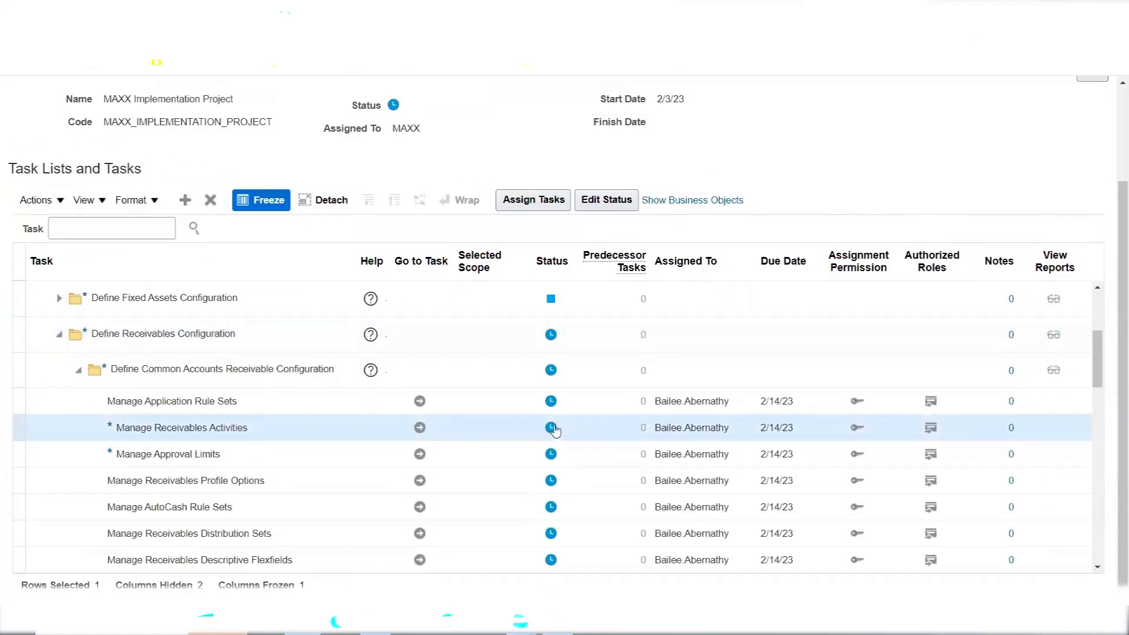
# Mark Manage Receivables Activities as Completed and save
pyautogui.click(549, 428)
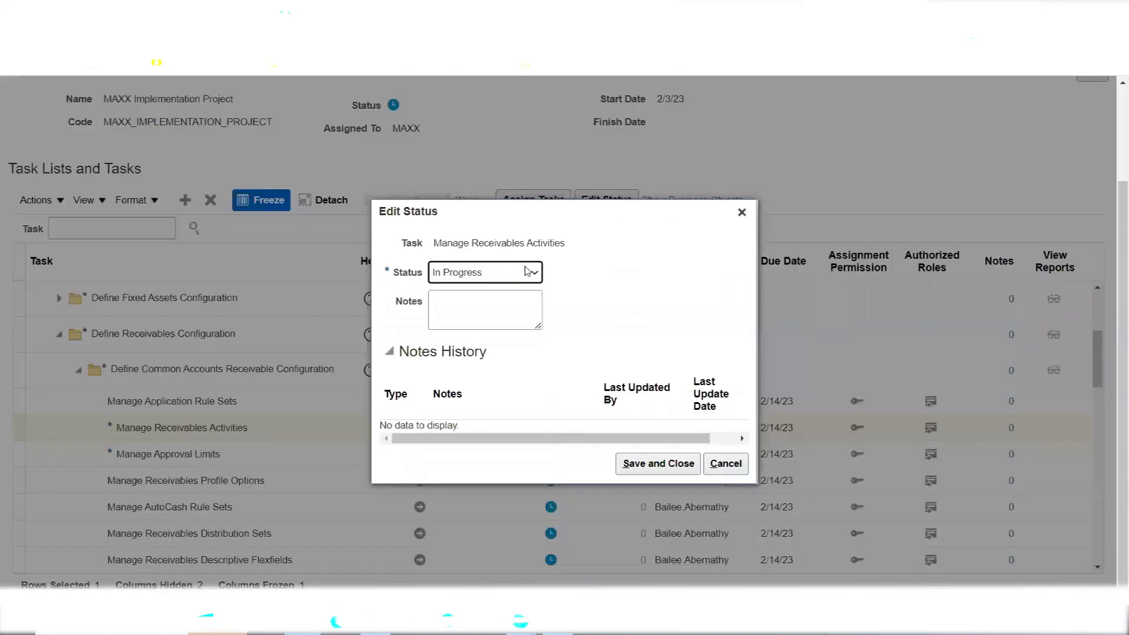
pyautogui.click(531, 271)
pyautogui.click(634, 471)
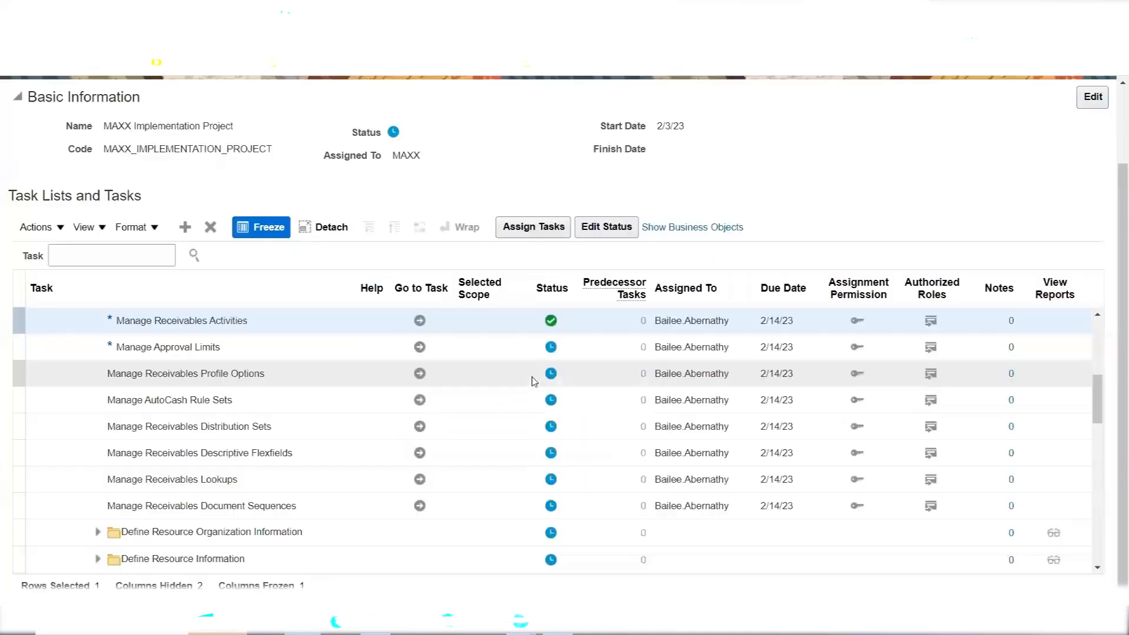
# Mark Manage Approval Limits as Completed and save
pyautogui.click(266, 347)
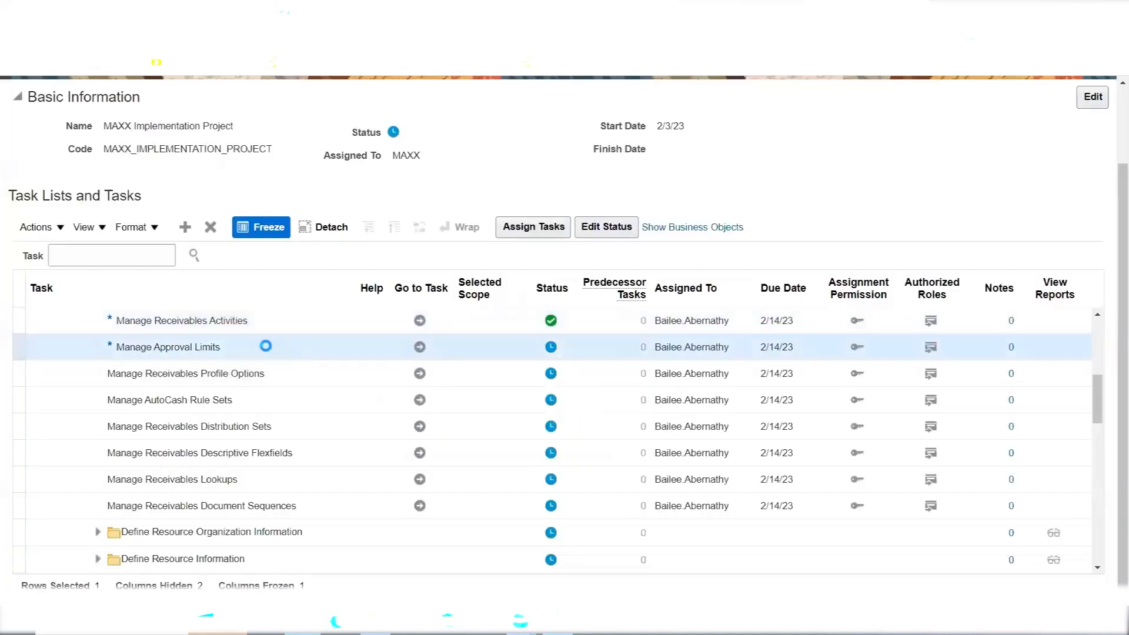
pyautogui.click(549, 348)
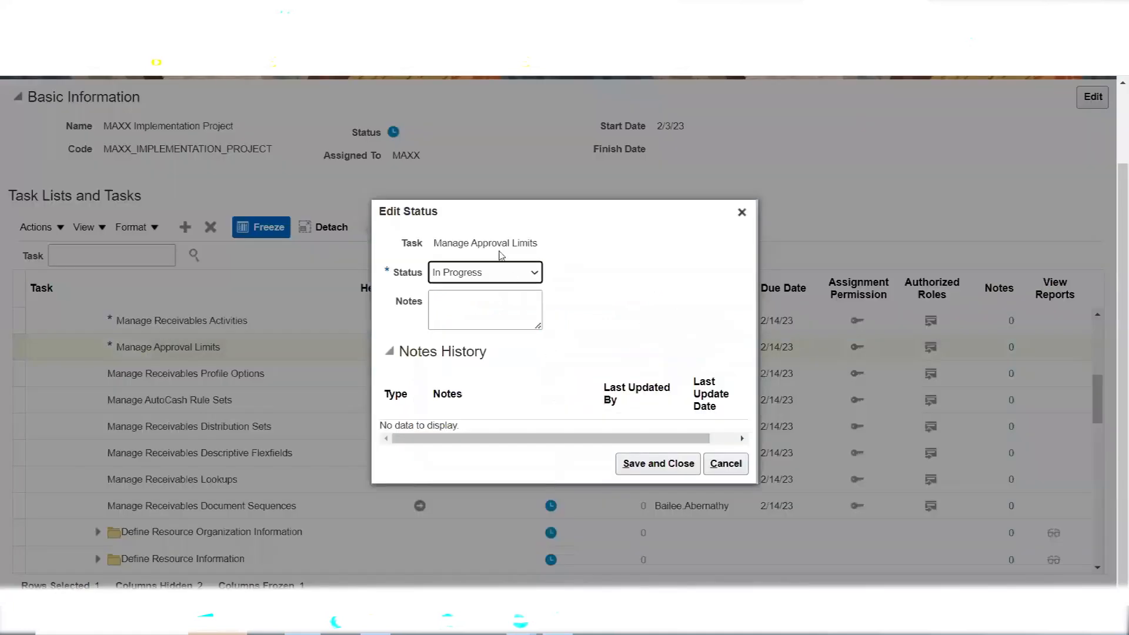
pyautogui.click(497, 271)
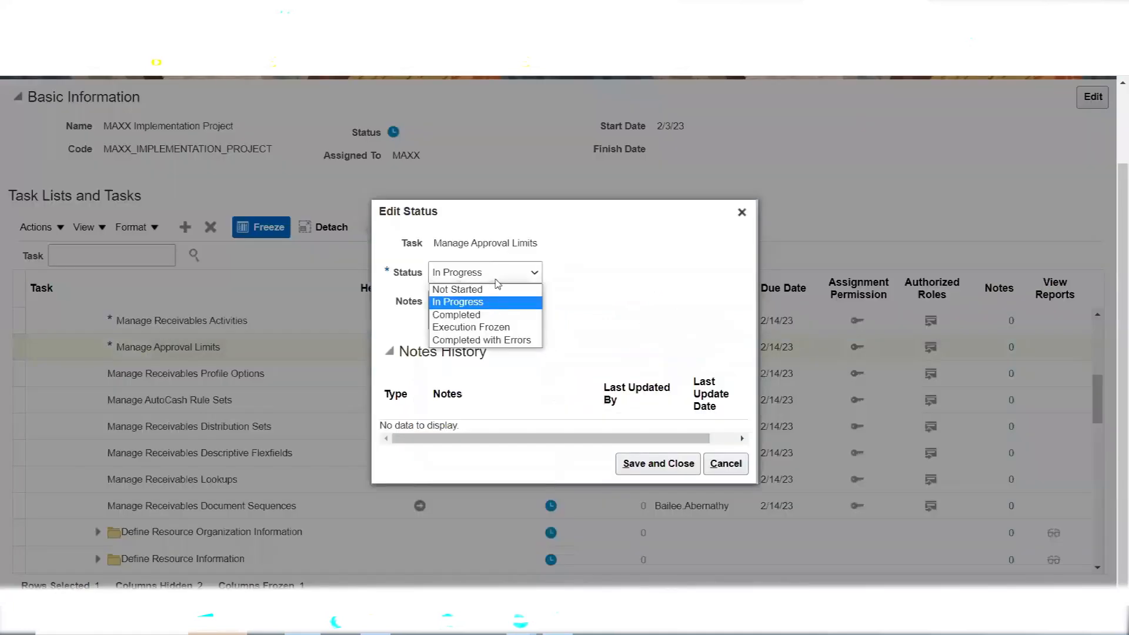
pyautogui.click(487, 315)
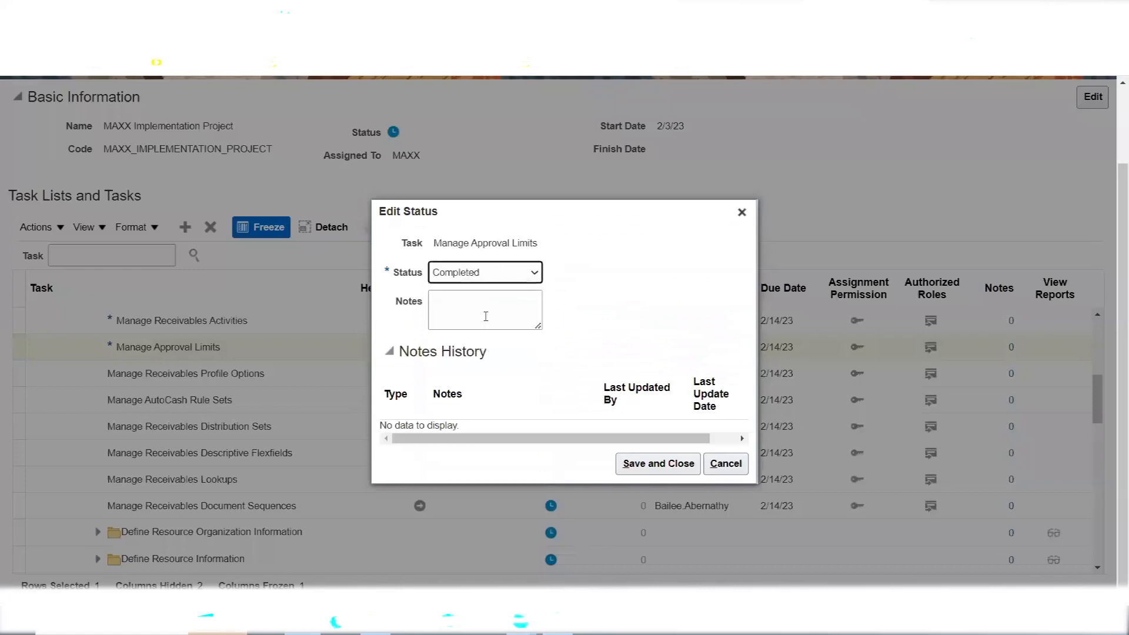
pyautogui.click(678, 472)
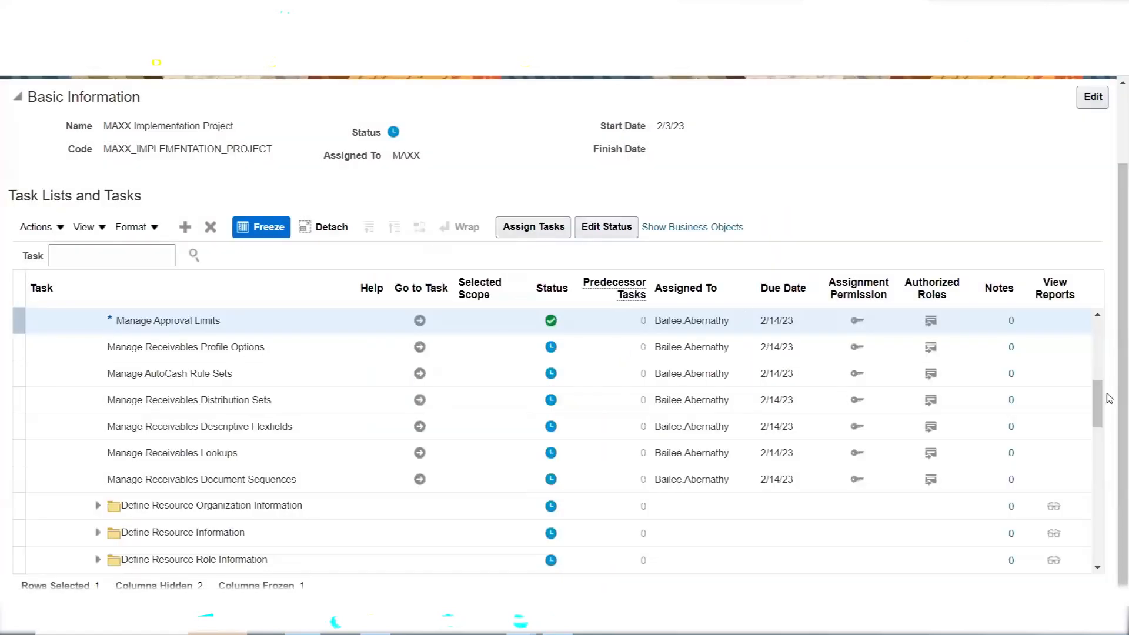
pyautogui.click(1098, 316)
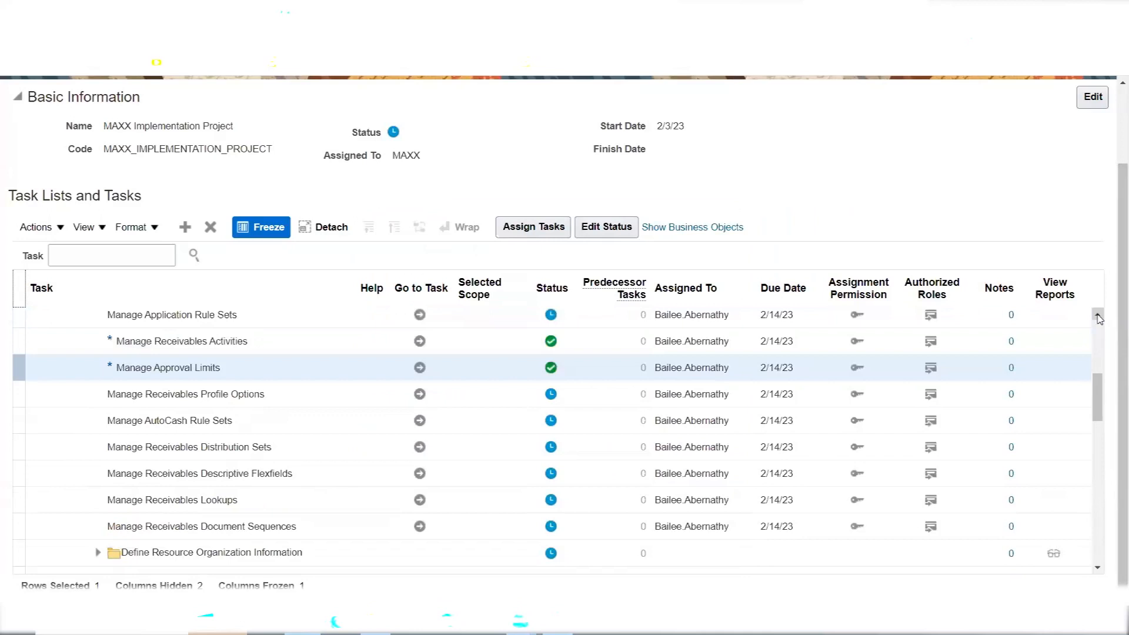
pyautogui.click(1098, 318)
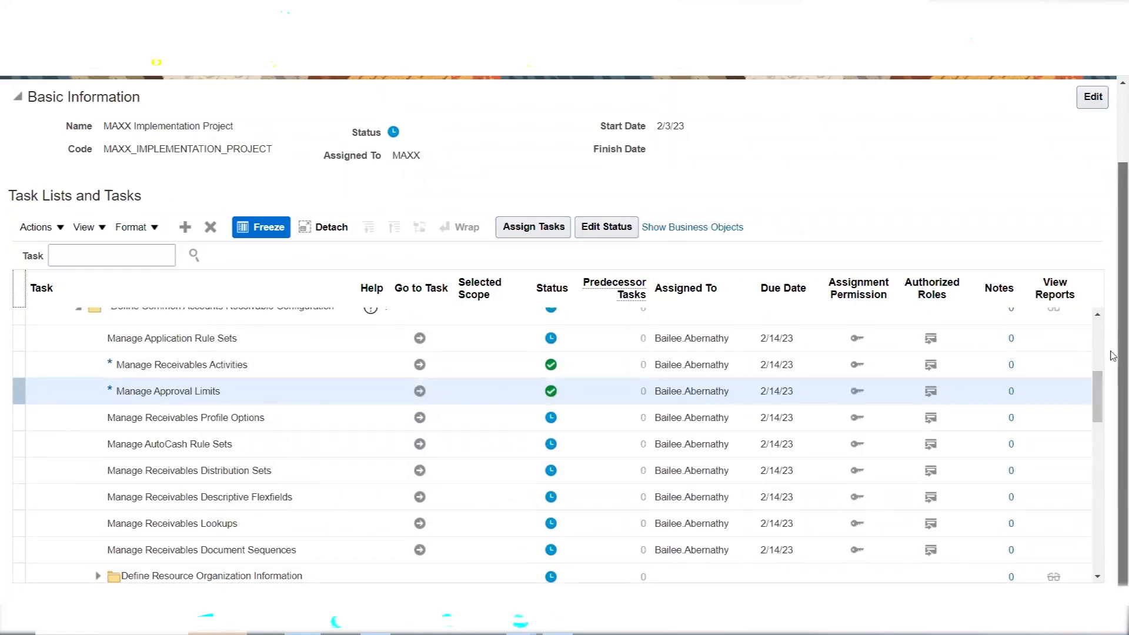
pyautogui.scroll(1, 1112, 288)
pyautogui.scroll(1, 1111, 287)
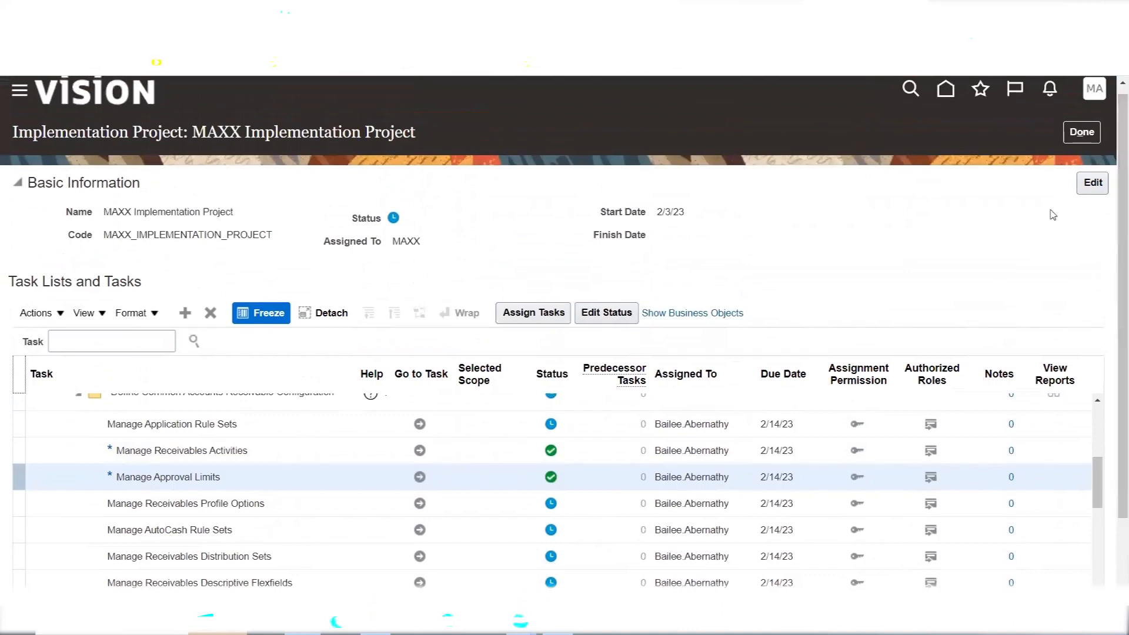
# Return to the projects overview and review MAXX's 1,057 tasks: 52% Not Started, 26% In Progress, 22% Completed
pyautogui.click(1082, 132)
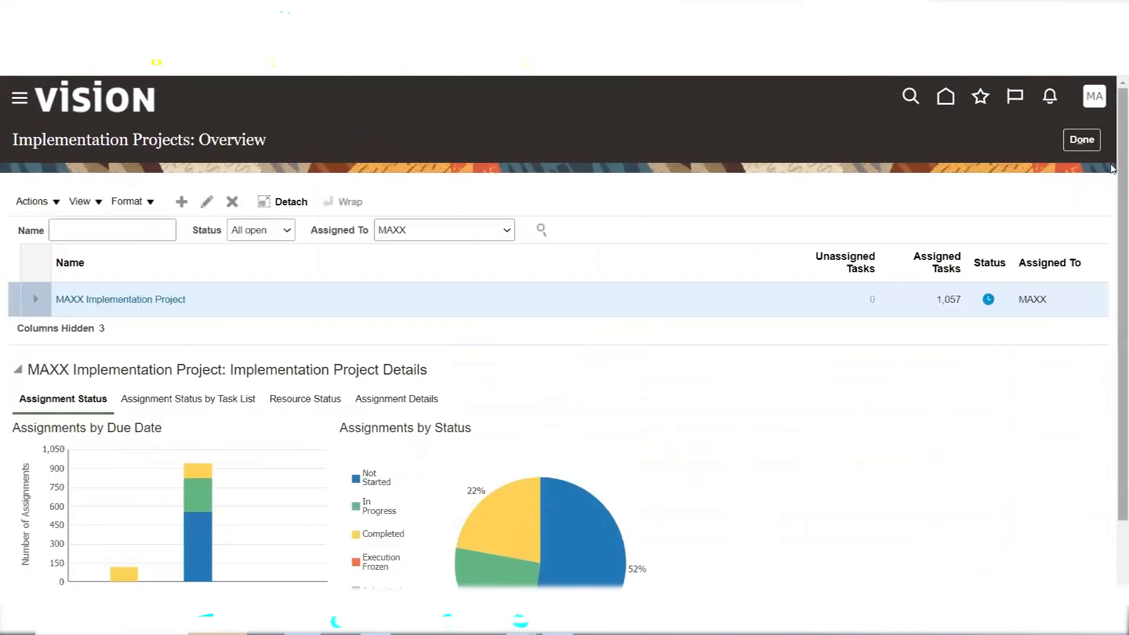
pyautogui.scroll(-2, 1113, 205)
pyautogui.scroll(-3, 1113, 205)
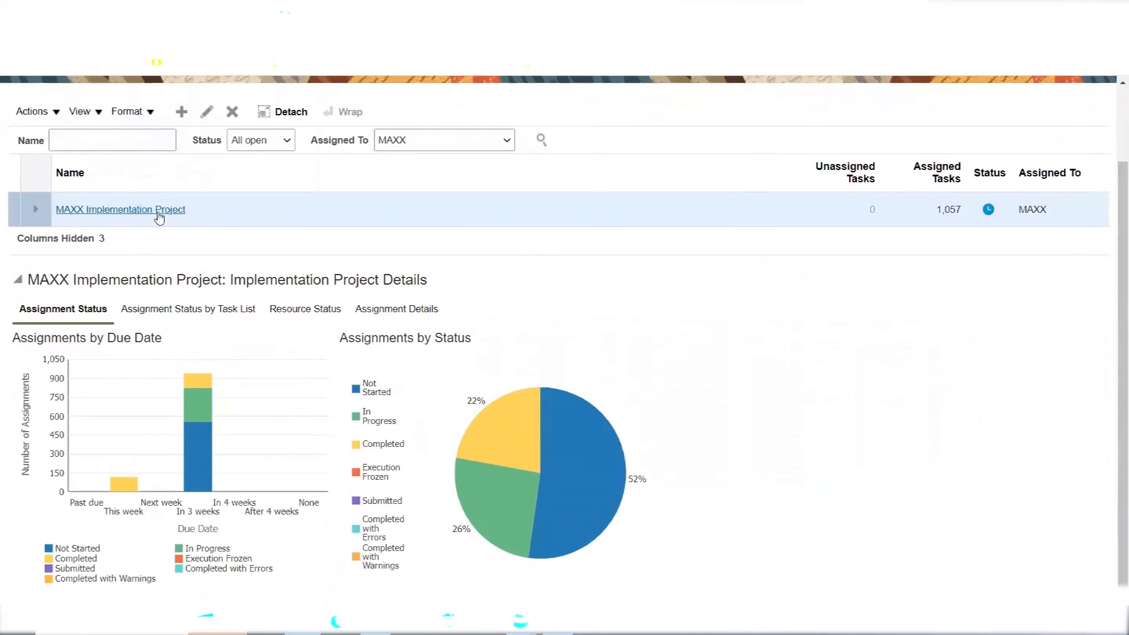
pyautogui.moveTo(509, 423)
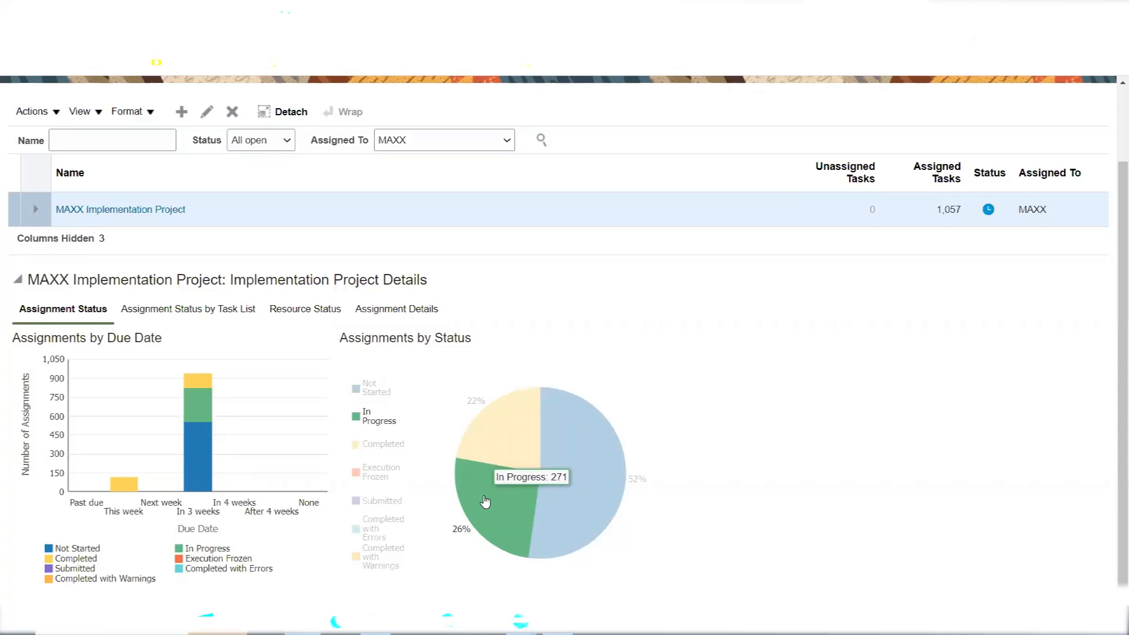
pyautogui.moveTo(582, 495)
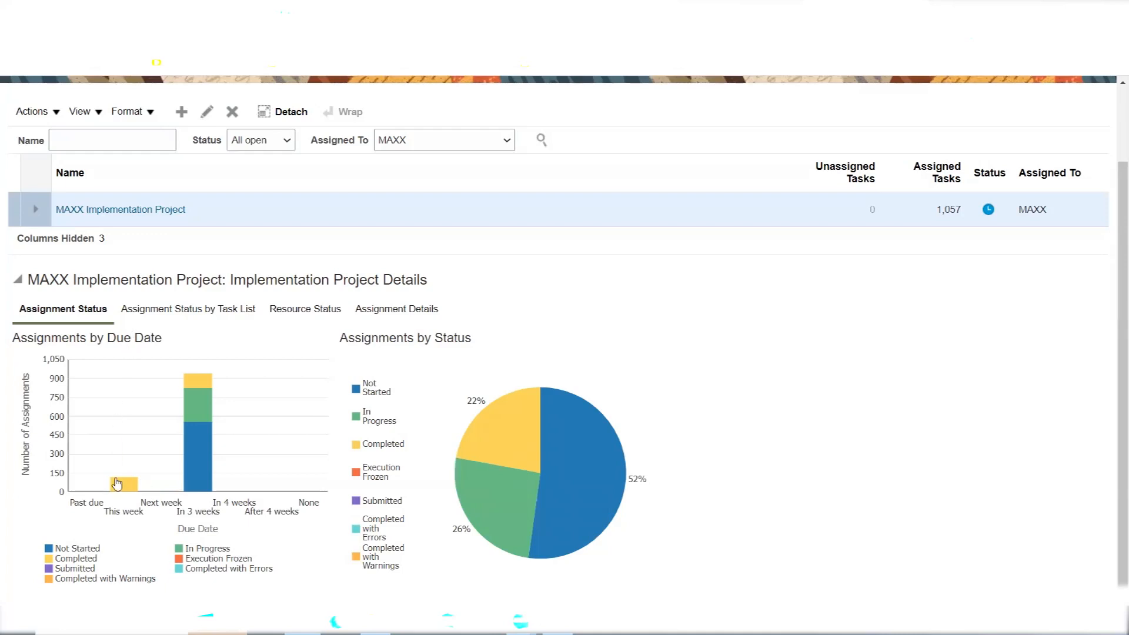
pyautogui.moveTo(117, 484)
# Show the MAXX assignment status chart broken down by task list and review its bars
pyautogui.click(155, 312)
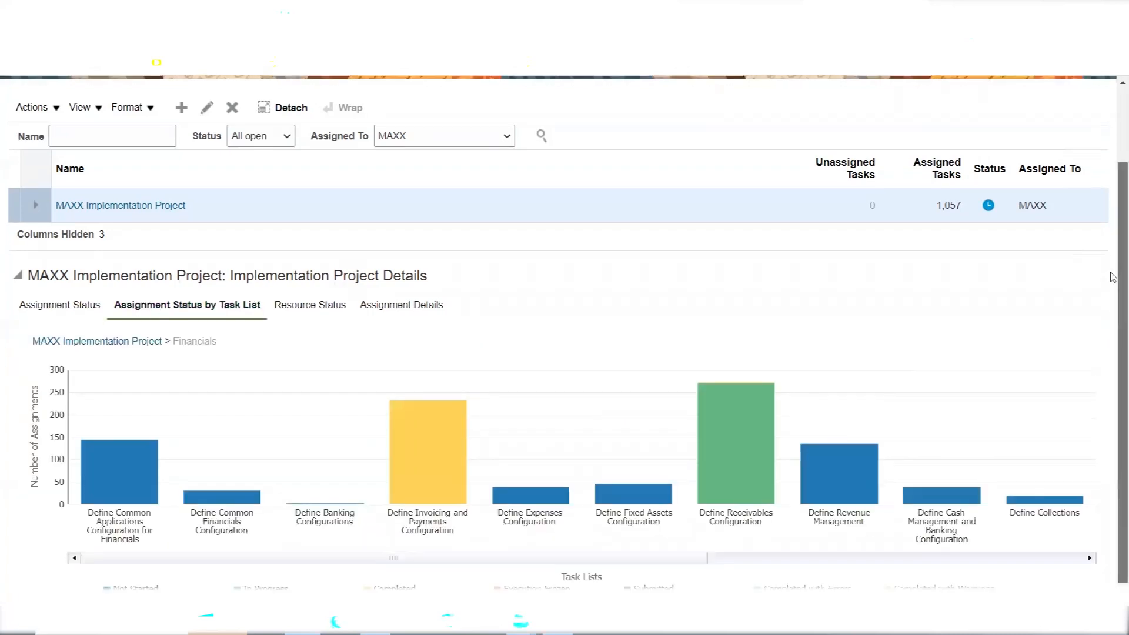
pyautogui.scroll(-1, 1113, 277)
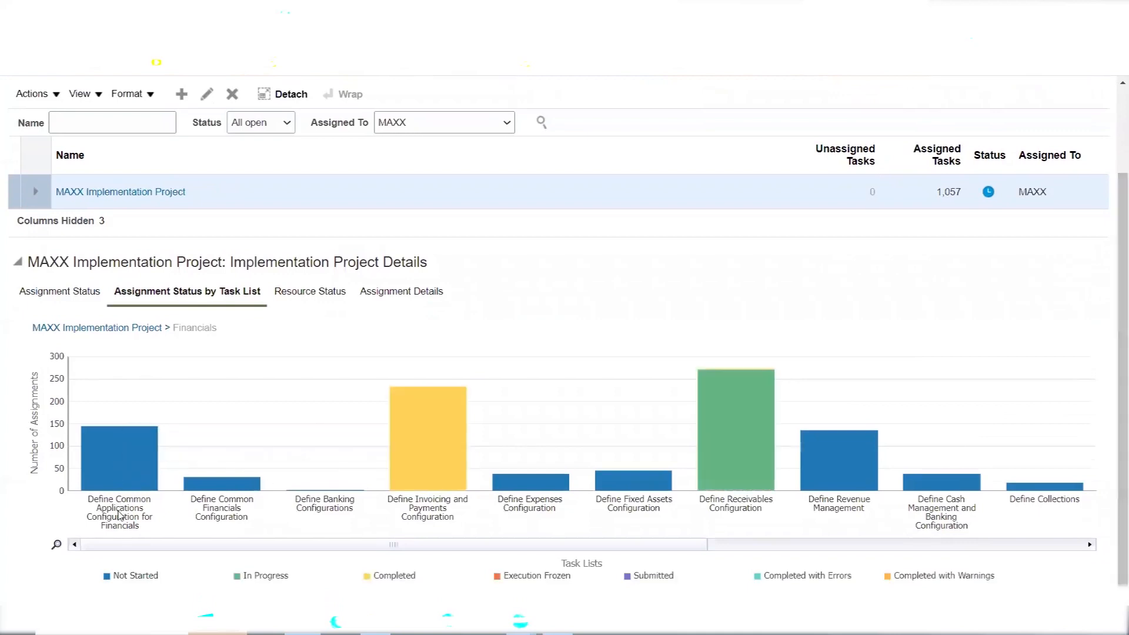
pyautogui.moveTo(427, 463)
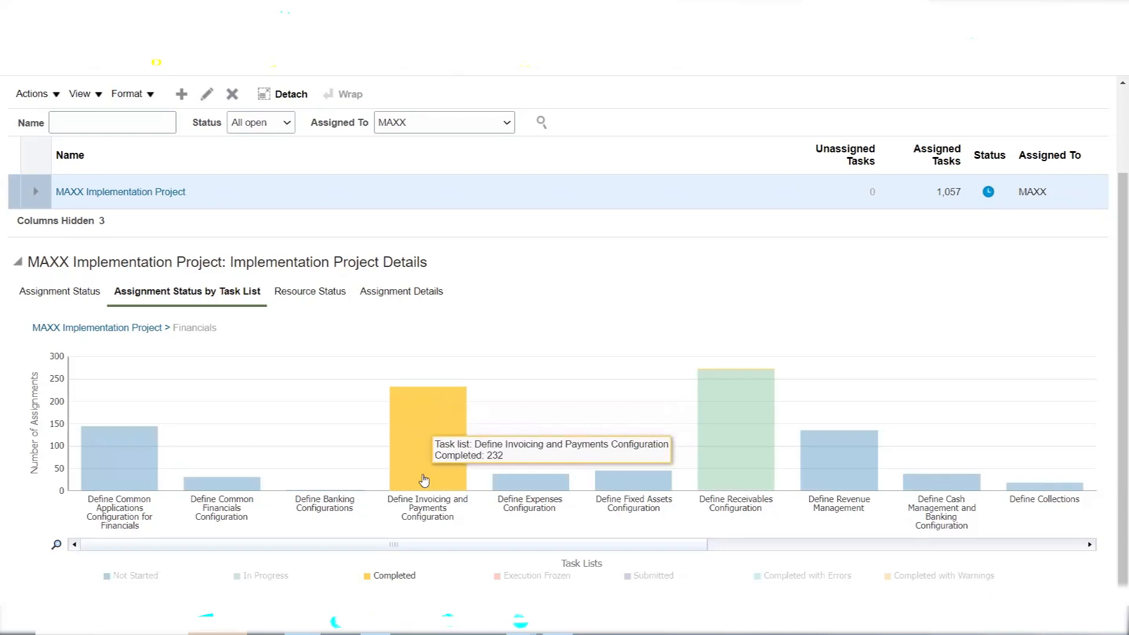
pyautogui.moveTo(625, 488)
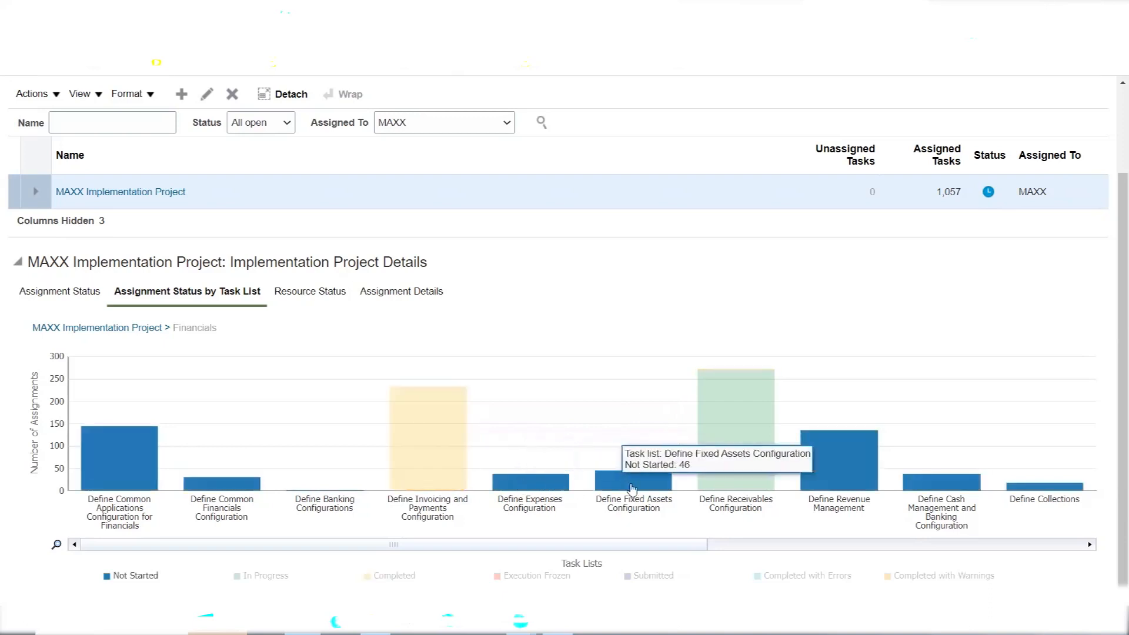
pyautogui.moveTo(731, 428)
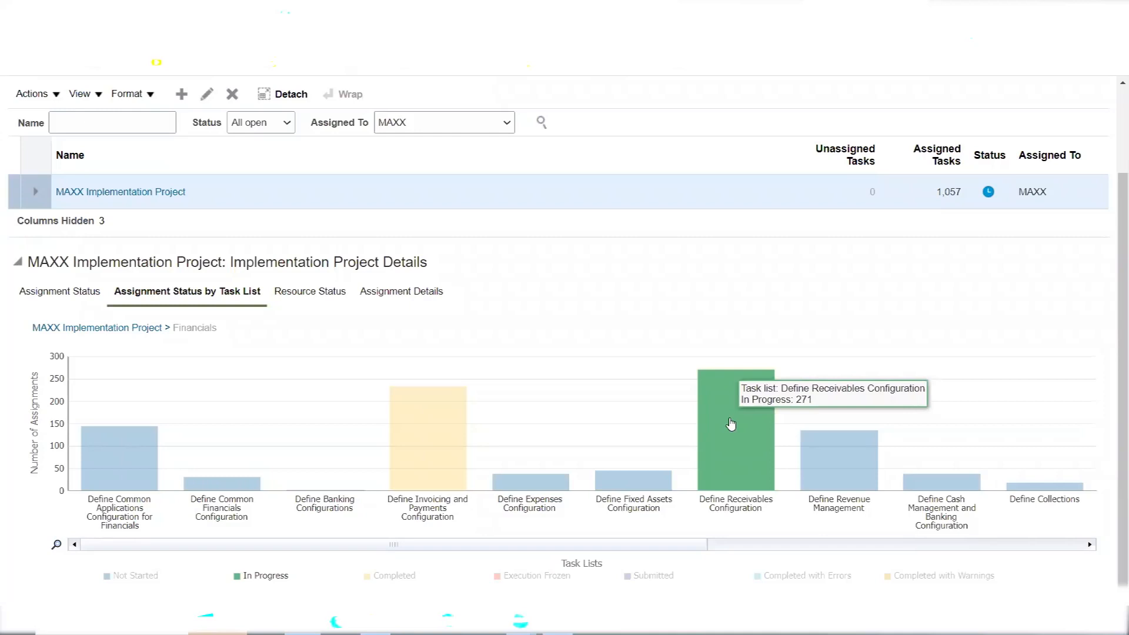
pyautogui.moveTo(822, 469)
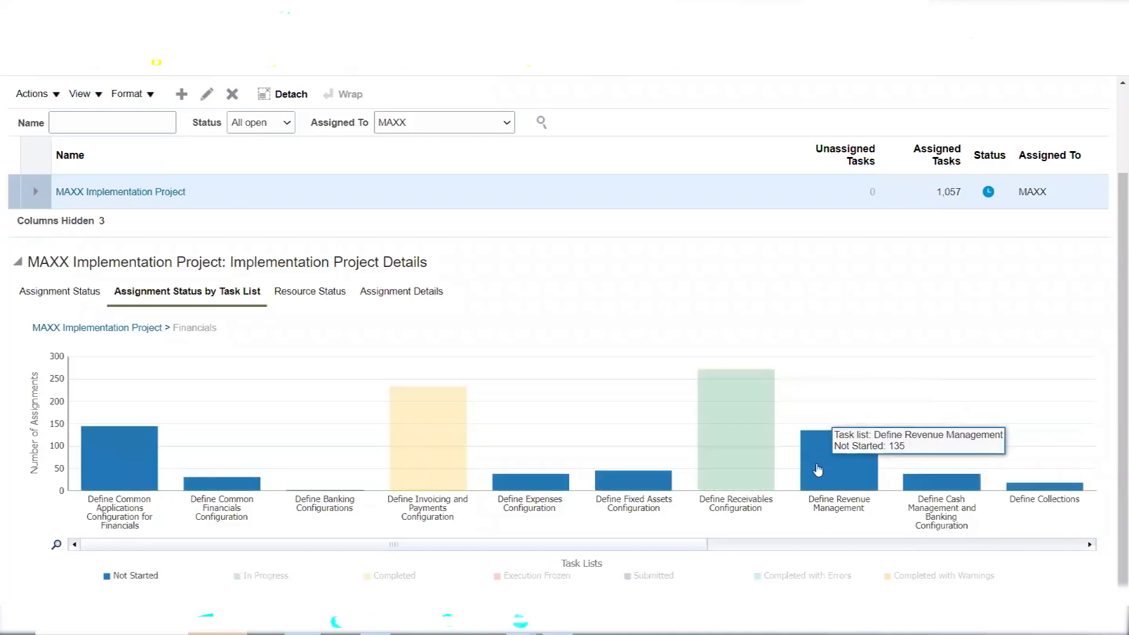
pyautogui.moveTo(427, 419)
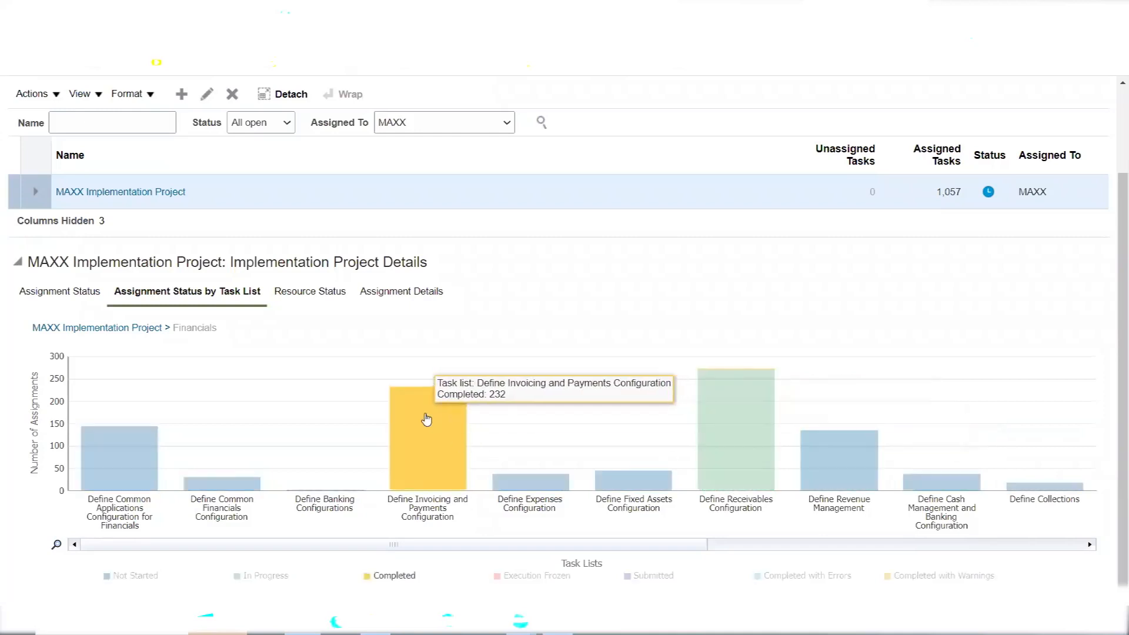
# Drill through Invoicing and Payments and Define Payables to Define Common Options, showing 4 Completed assignments
pyautogui.click(426, 420)
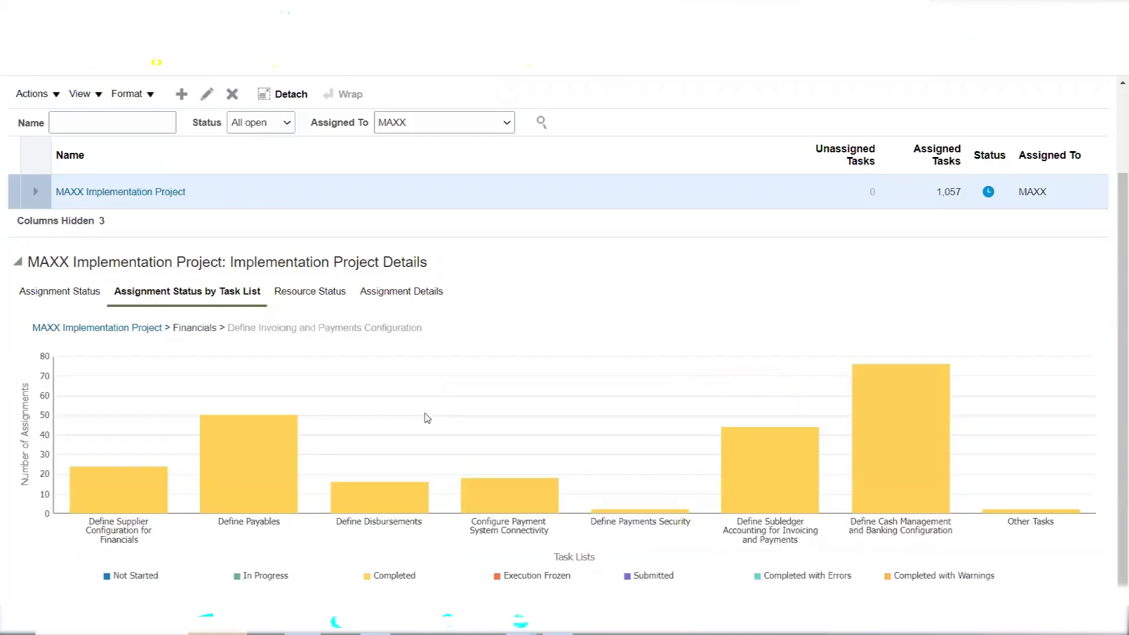
pyautogui.moveTo(245, 452)
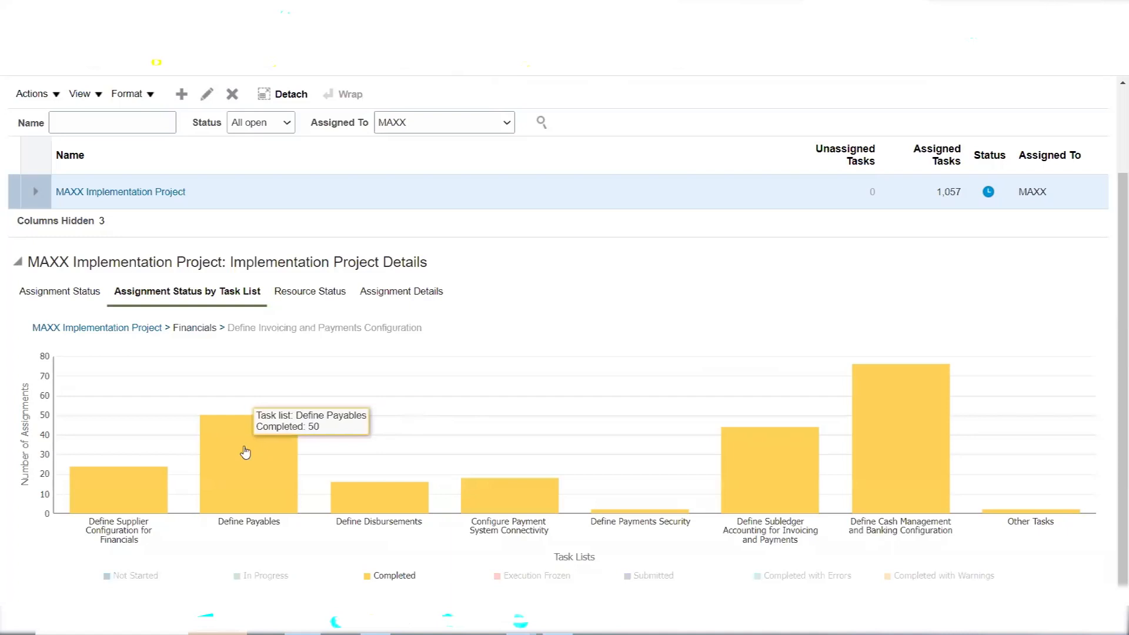
pyautogui.click(245, 452)
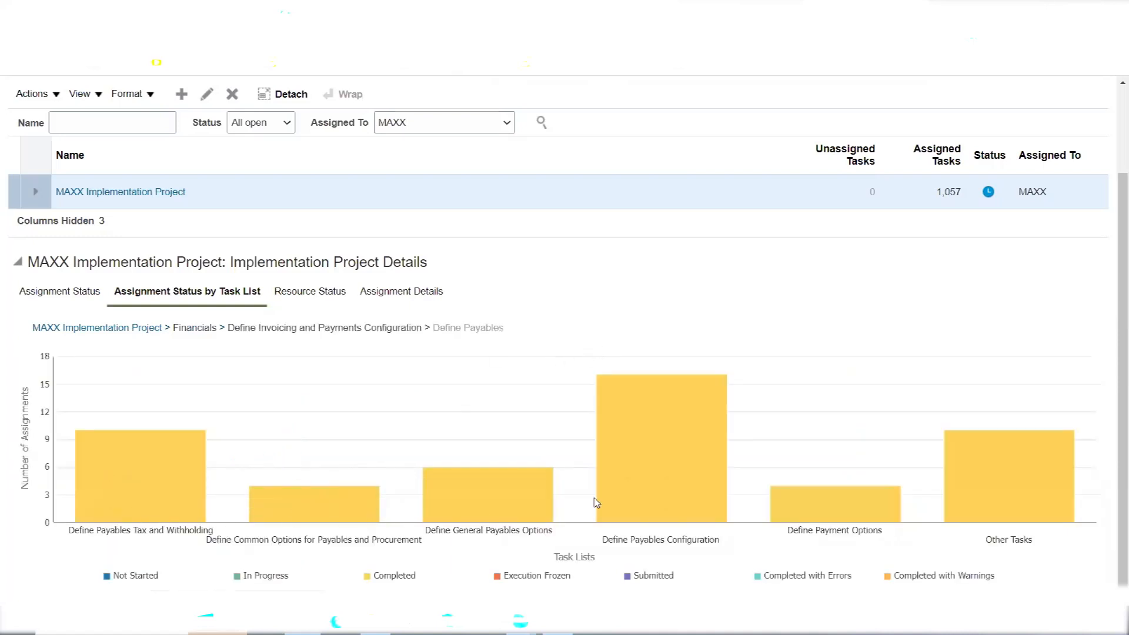
pyautogui.moveTo(336, 494)
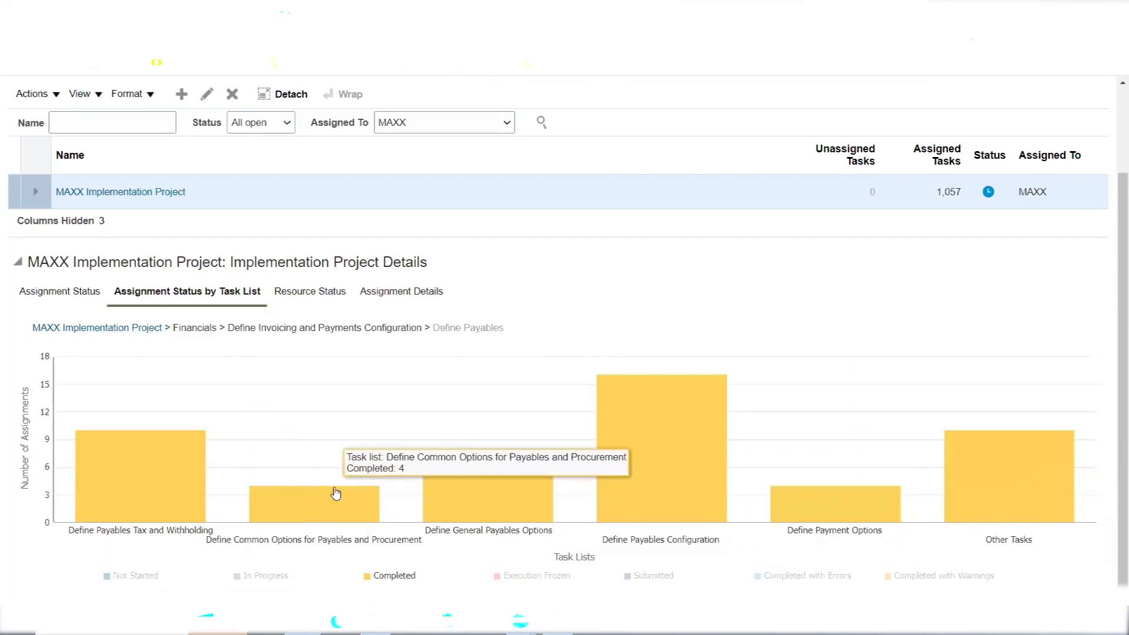
pyautogui.click(335, 494)
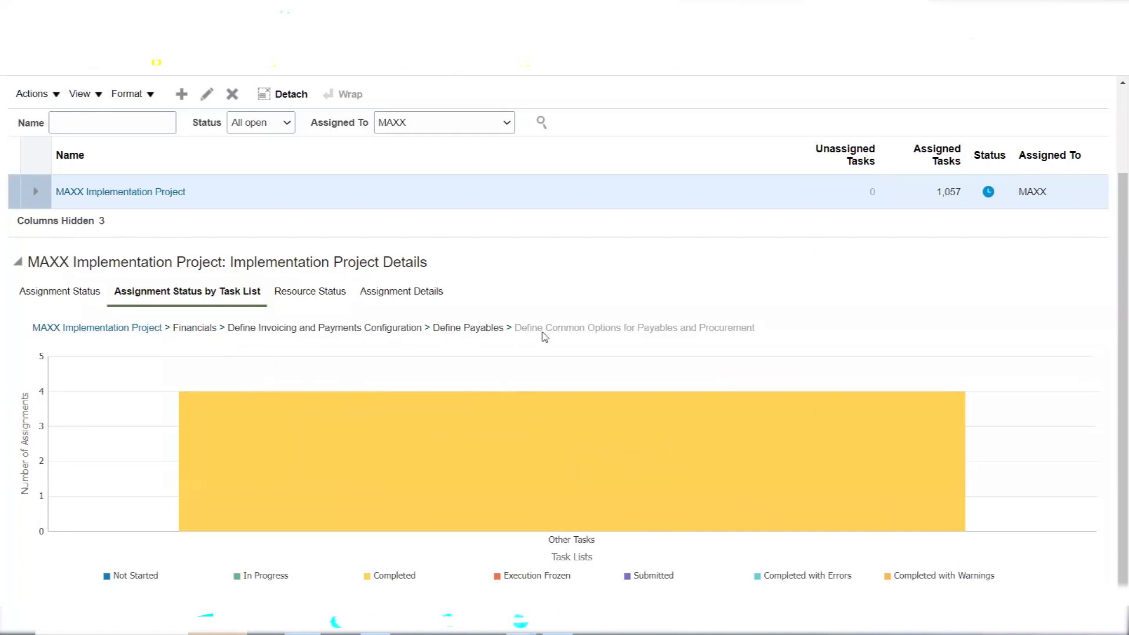
pyautogui.moveTo(596, 447)
pyautogui.moveTo(655, 484)
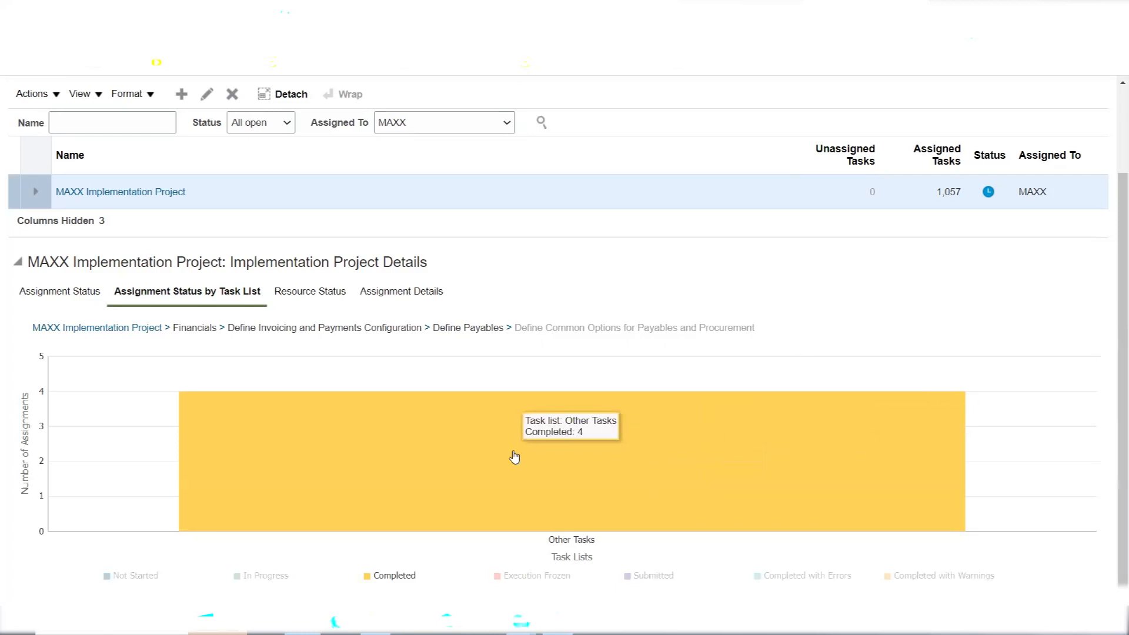
pyautogui.scroll(1, 1112, 245)
pyautogui.scroll(1, 1113, 246)
pyautogui.scroll(1, 1112, 246)
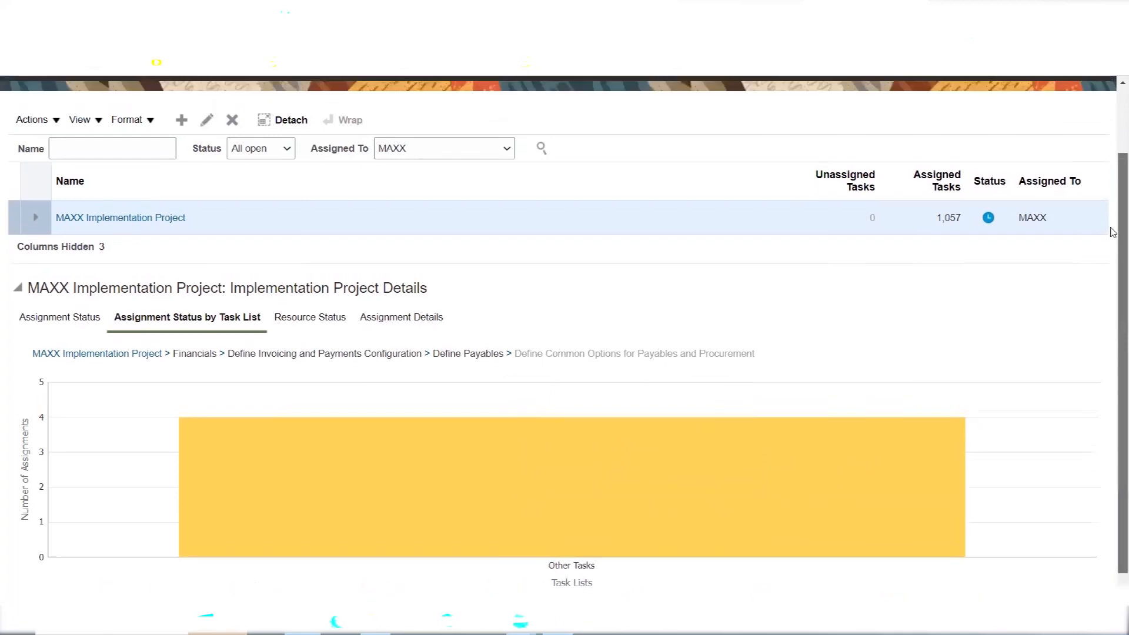
# On Resource Status, filter the Top 5 Task Allocations chart to tasks due In 3 weeks
pyautogui.click(317, 320)
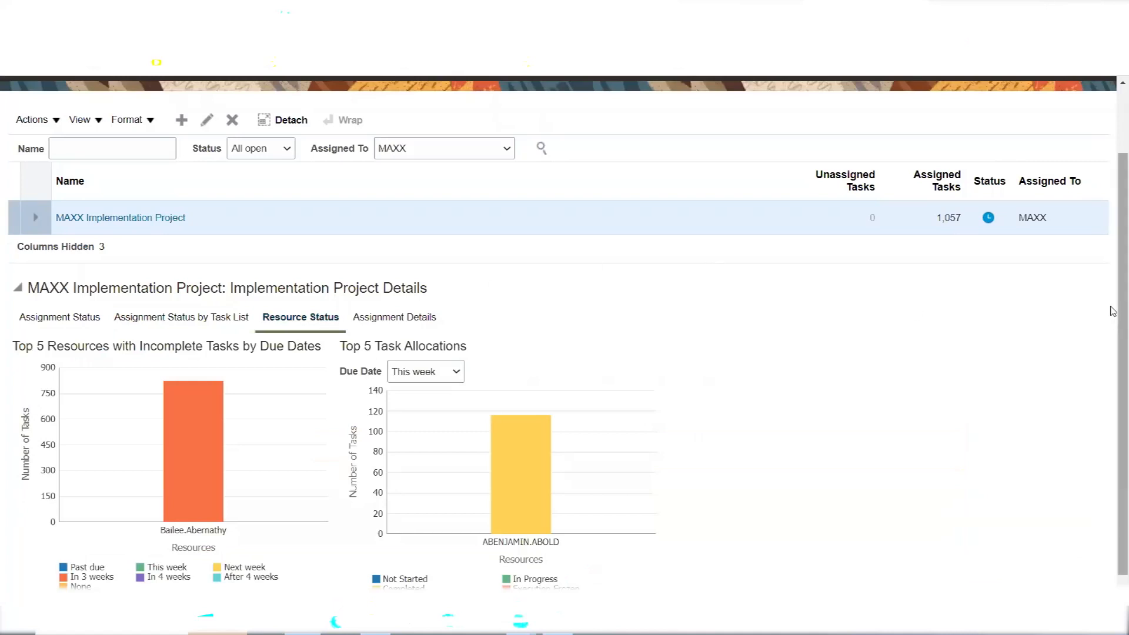
pyautogui.scroll(-1, 1113, 351)
pyautogui.scroll(-1, 1112, 351)
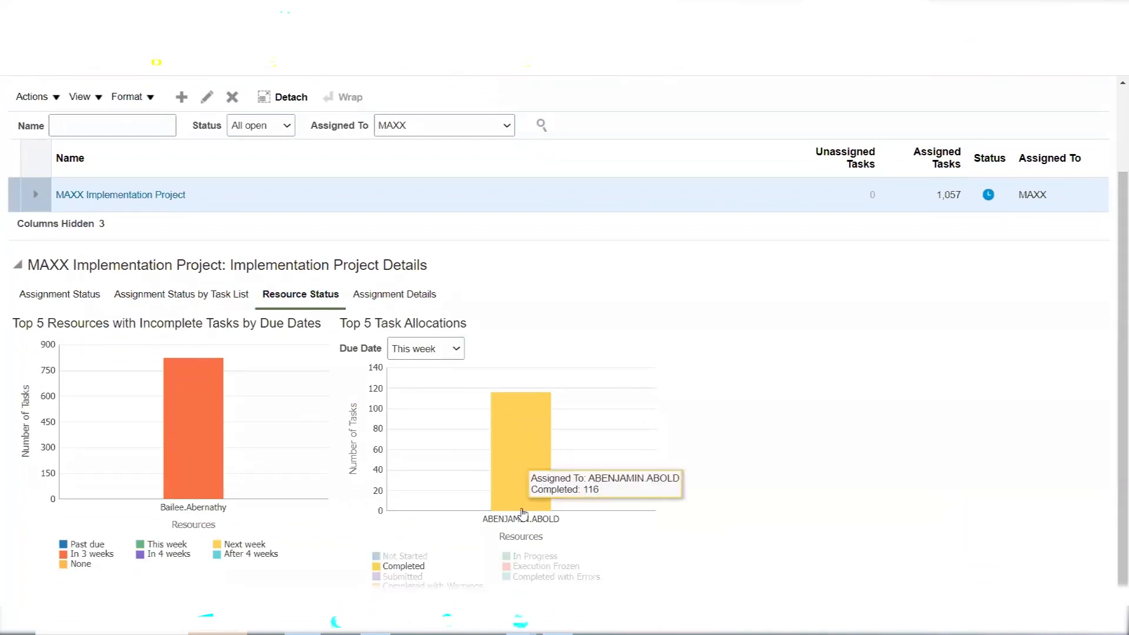
pyautogui.moveTo(524, 445)
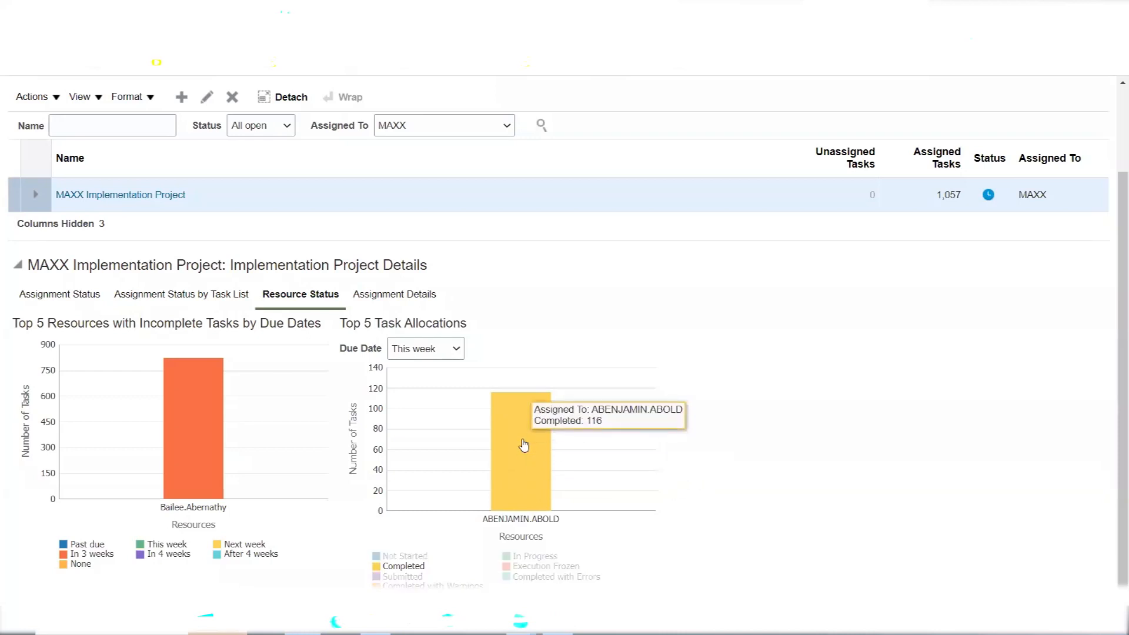
pyautogui.click(444, 349)
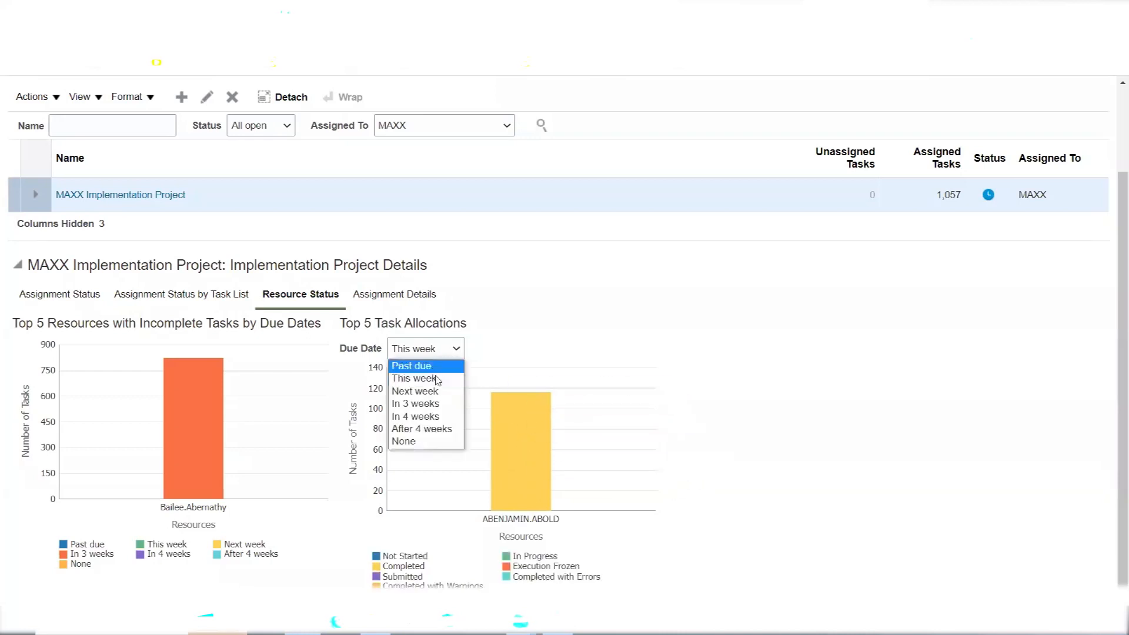
pyautogui.click(433, 404)
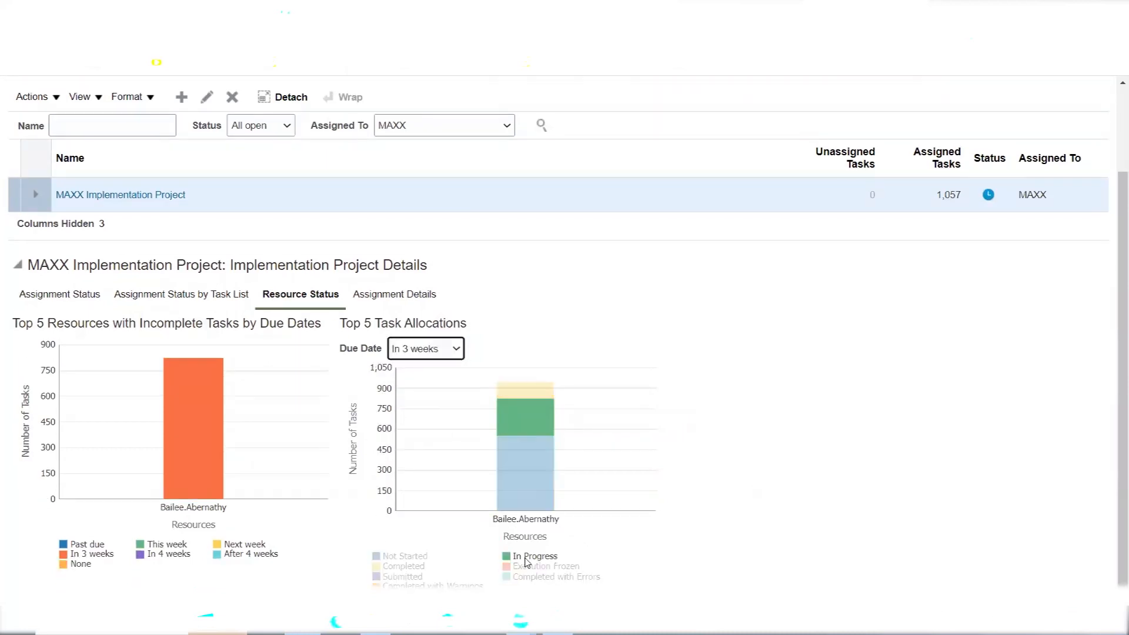
pyautogui.moveTo(520, 495)
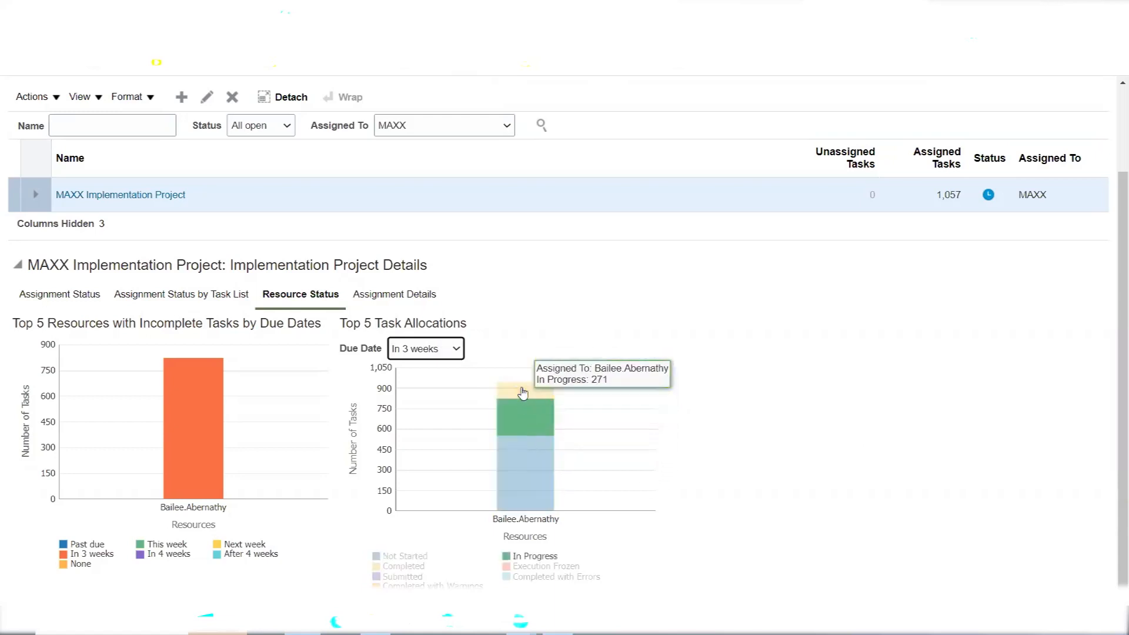
pyautogui.moveTo(522, 390)
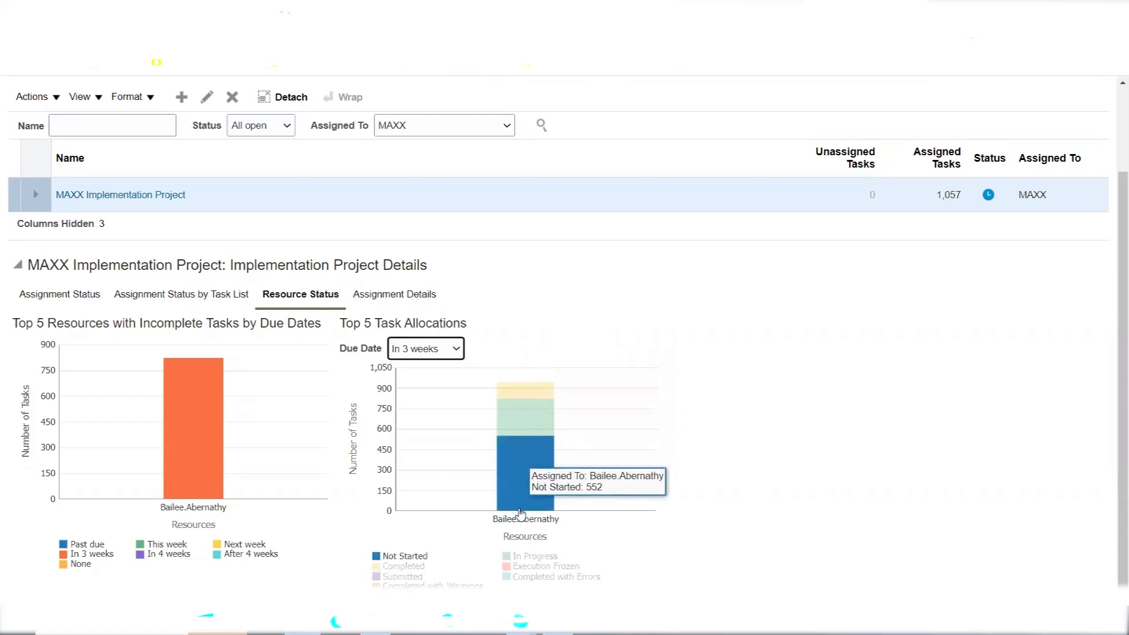
pyautogui.moveTo(205, 441)
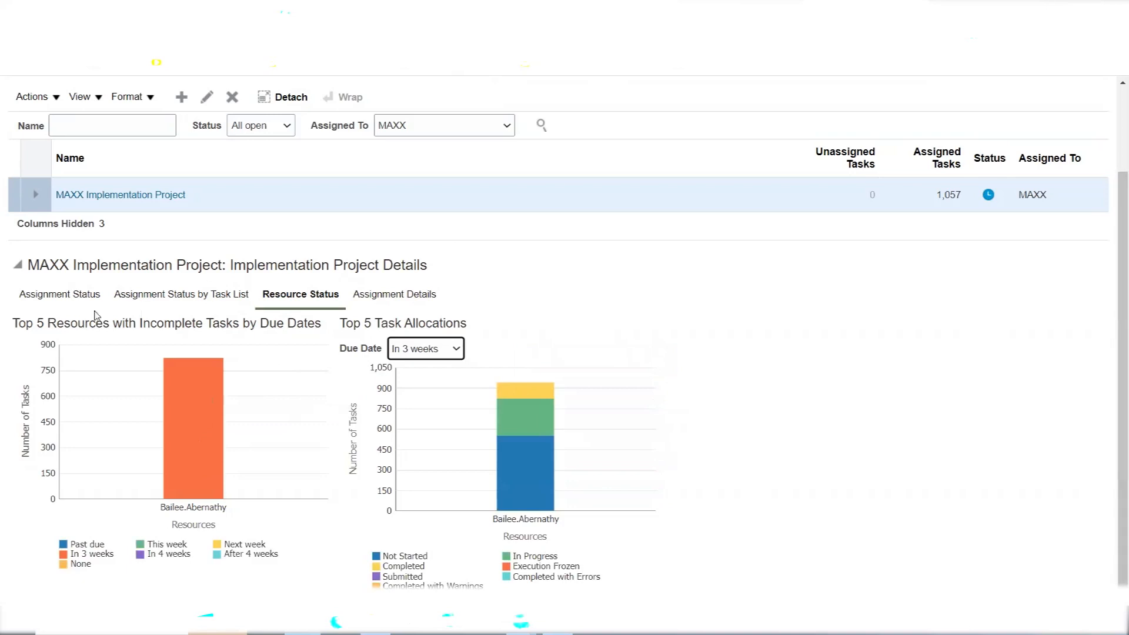
# Switch the MAXX project details to the Assignment Status charts and scroll back to the top
pyautogui.click(75, 301)
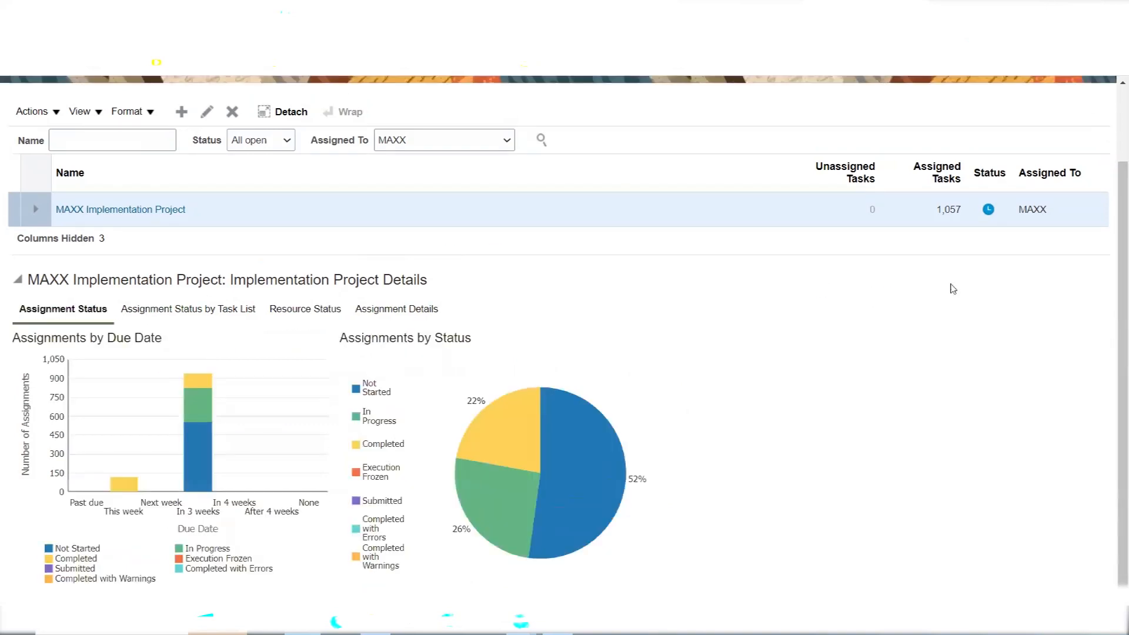
pyautogui.scroll(2, 1113, 335)
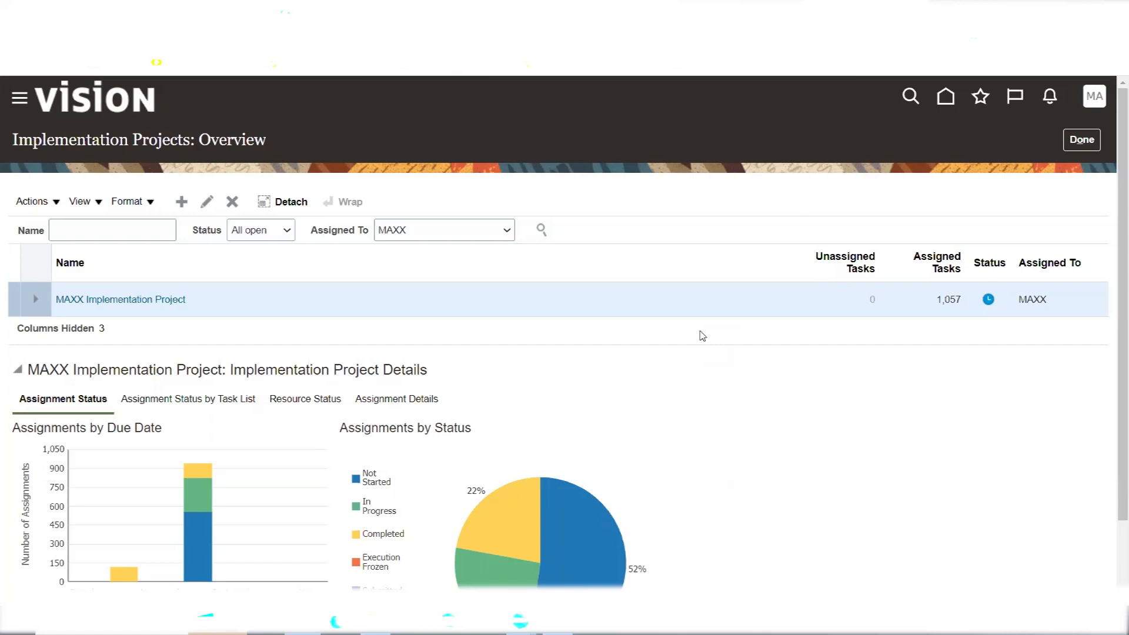
pyautogui.click(1081, 142)
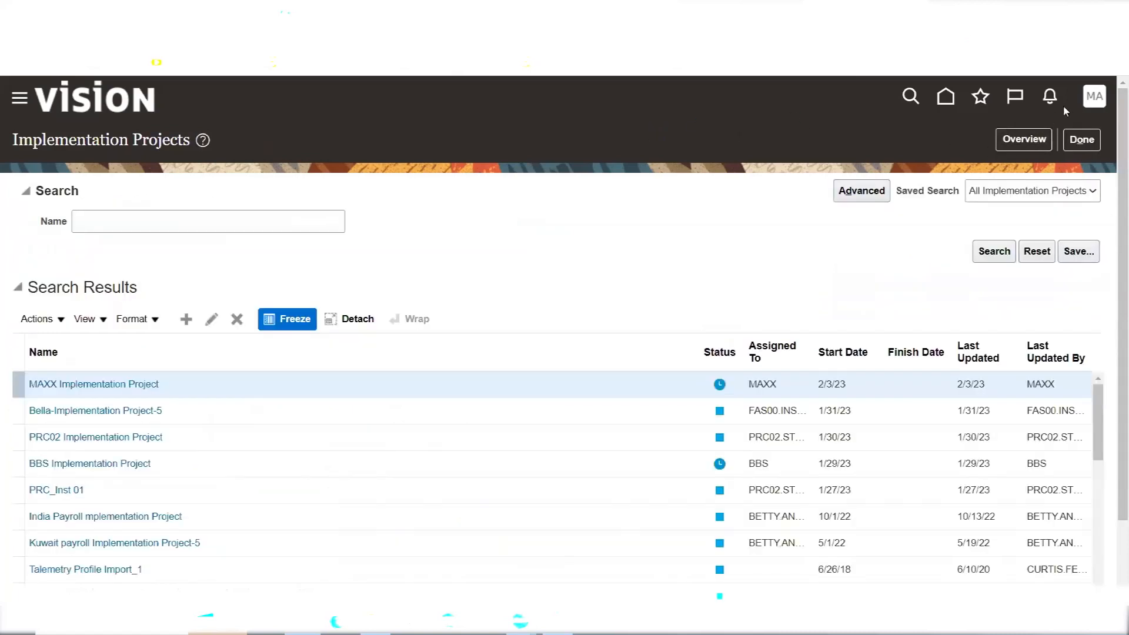
pyautogui.click(1021, 141)
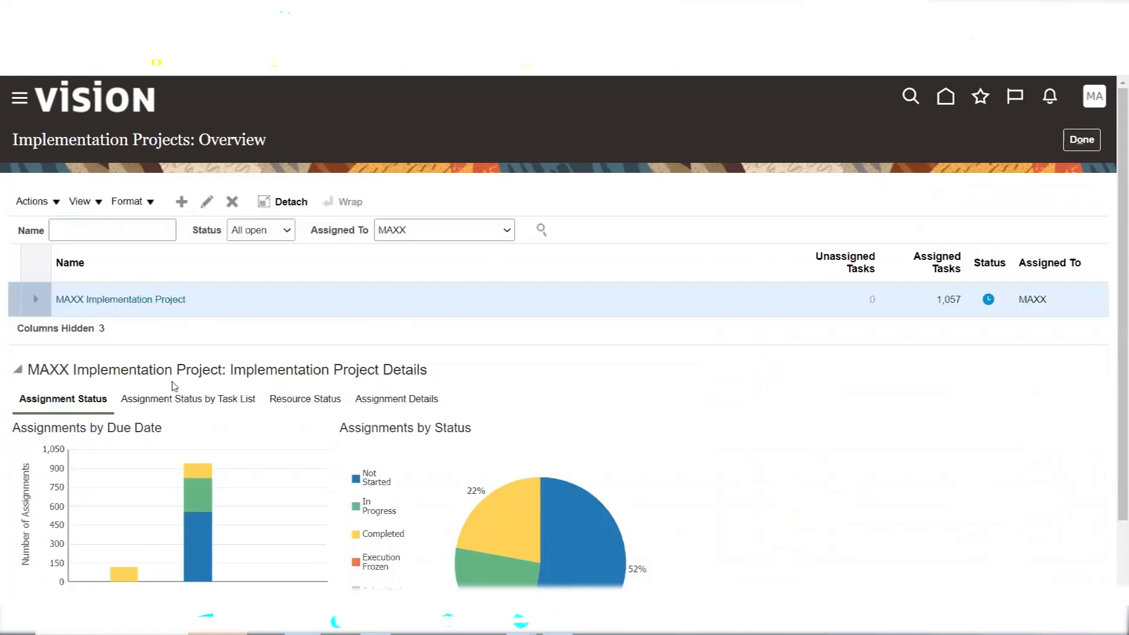
pyautogui.scroll(-3, 1113, 247)
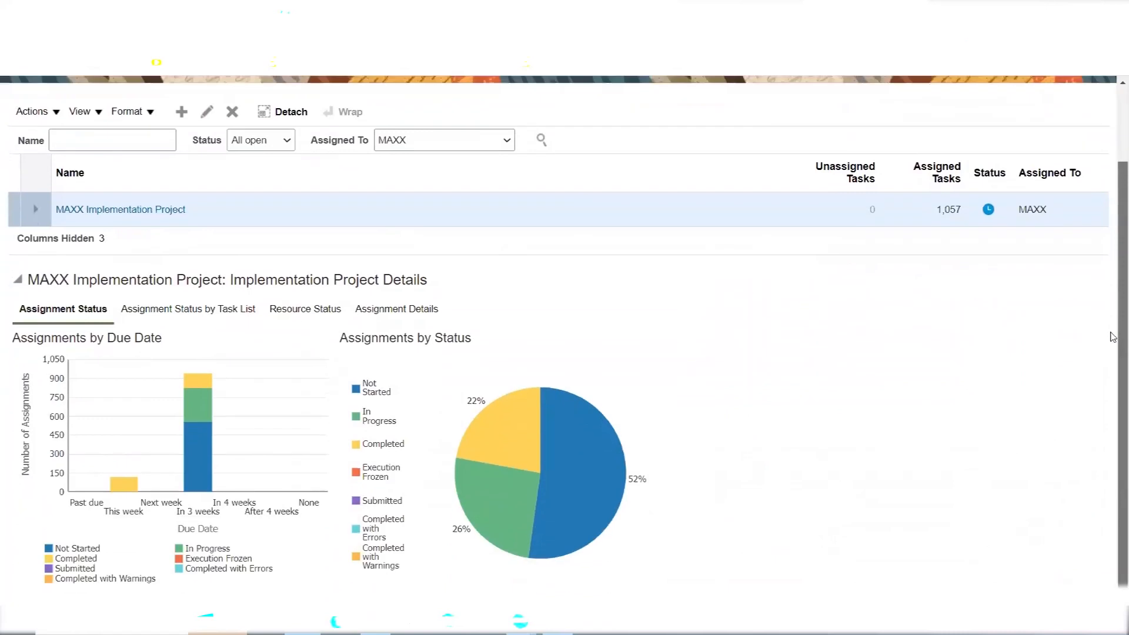
pyautogui.scroll(2, 1113, 323)
pyautogui.scroll(1, 1113, 266)
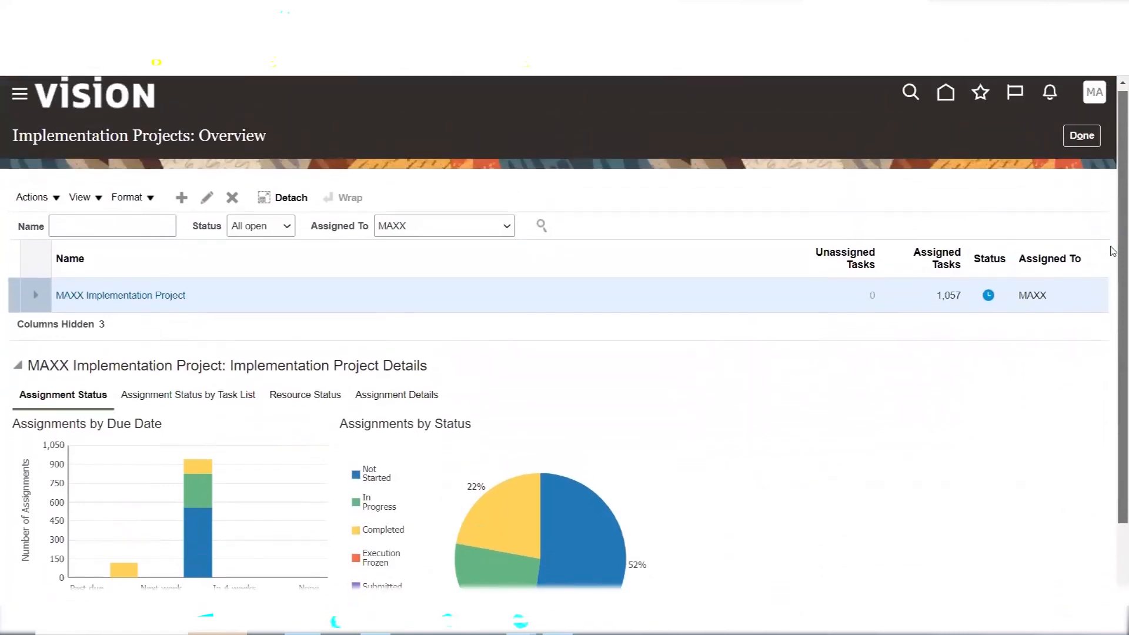
pyautogui.scroll(-3, 1113, 266)
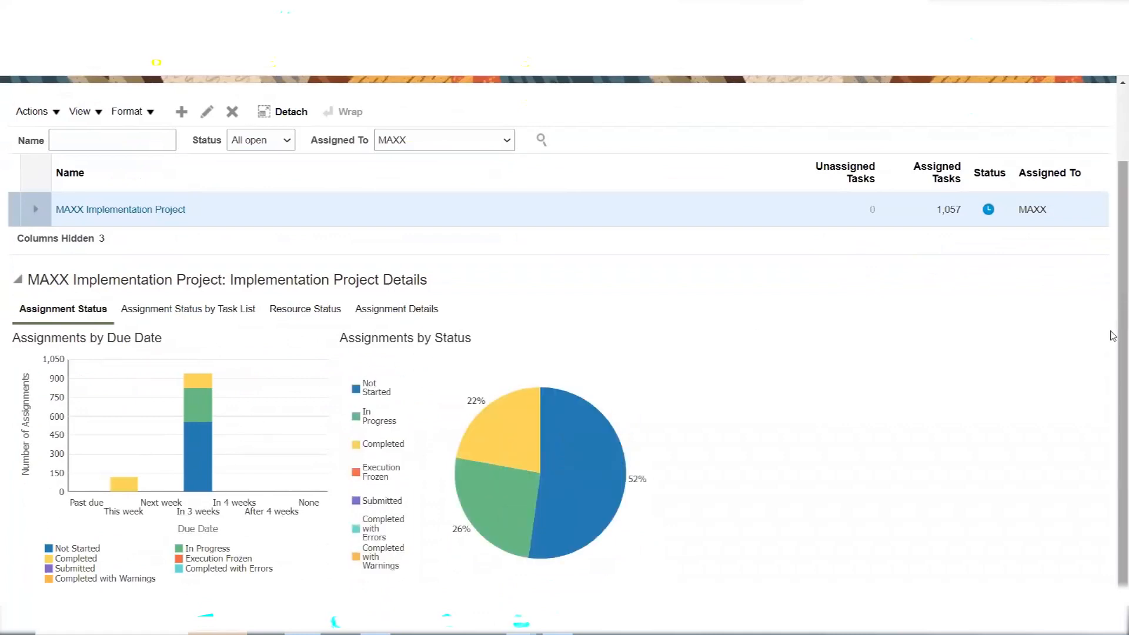
pyautogui.scroll(2, 1113, 245)
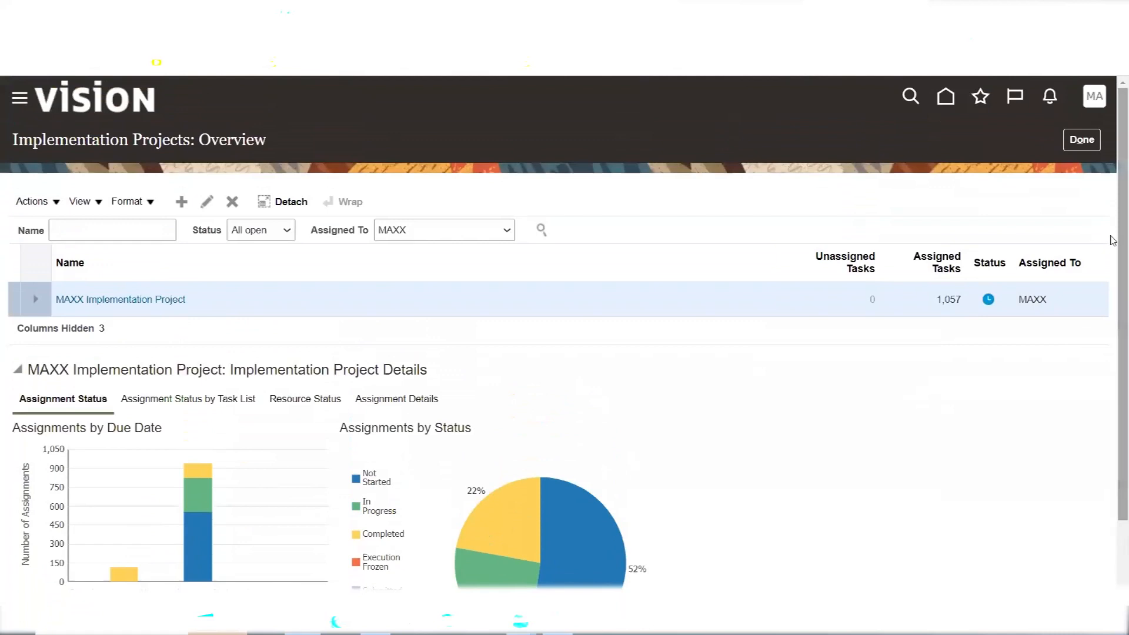
pyautogui.click(1081, 141)
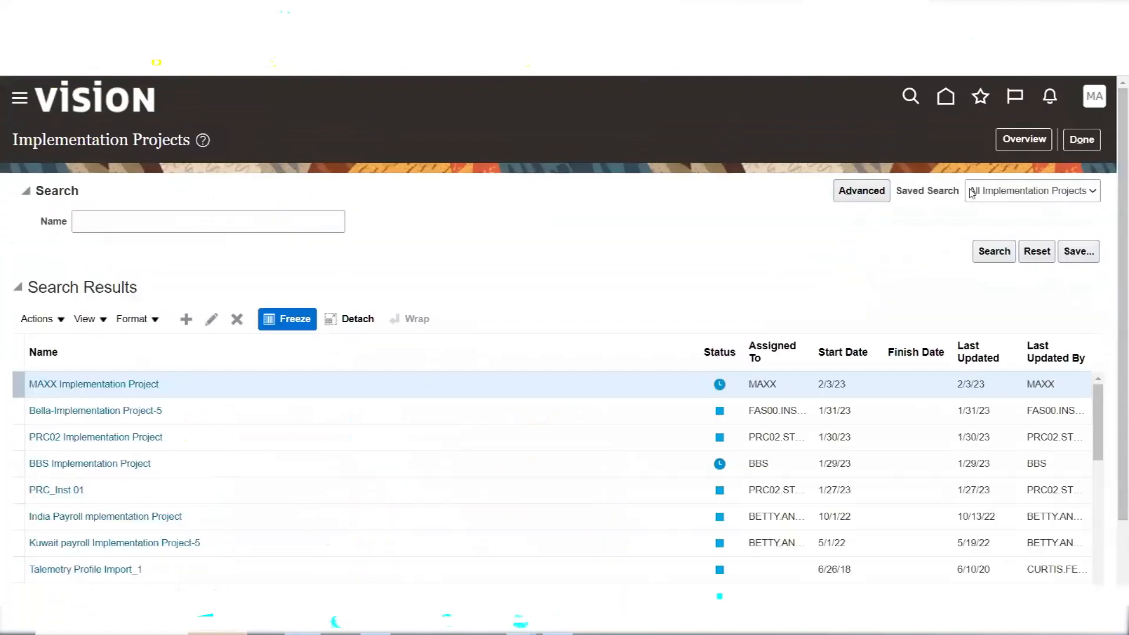
pyautogui.click(1024, 141)
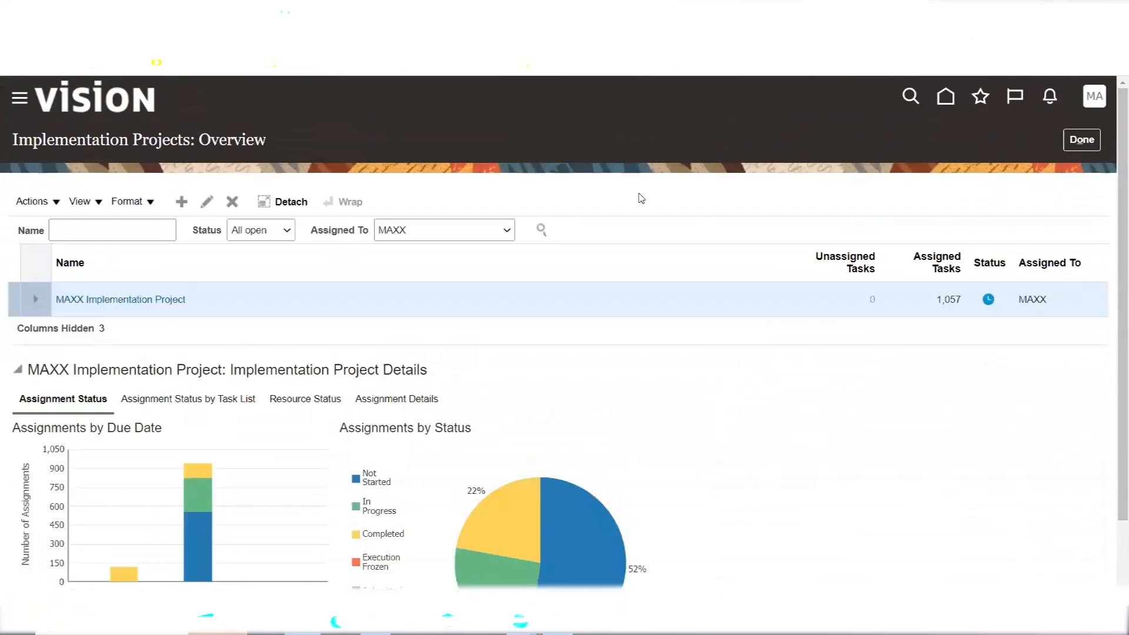
# Reopen the MAXX Implementation Project and collapse its Financials task list to one row
pyautogui.click(118, 299)
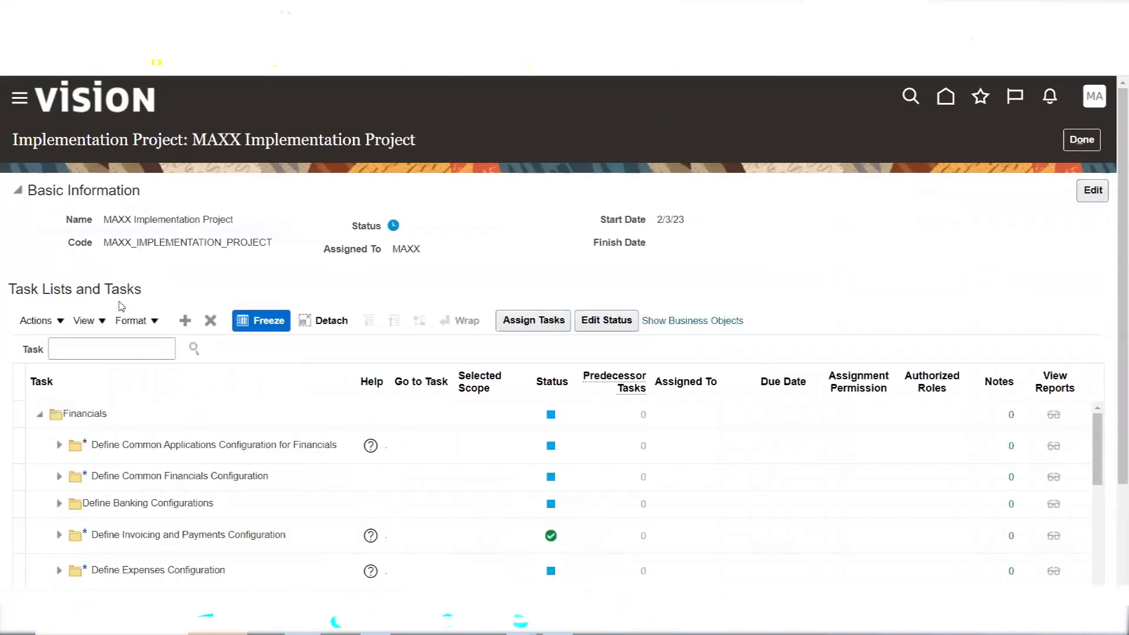
pyautogui.click(40, 414)
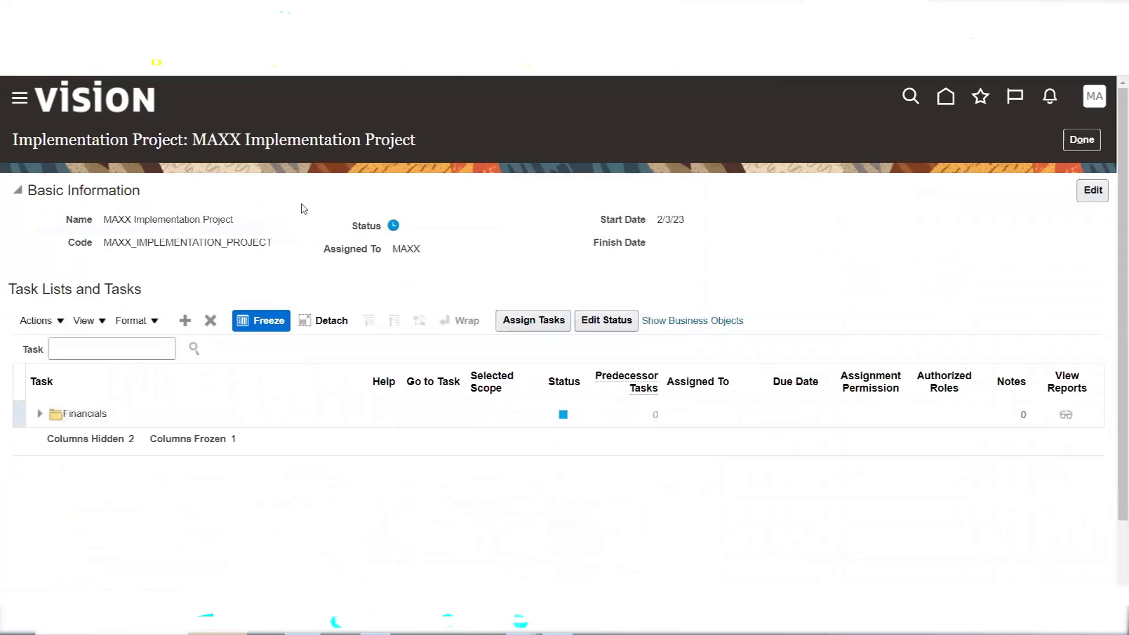
# Search offerings for 'Procurement' and add it to the MAXX project as a task list
pyautogui.click(186, 322)
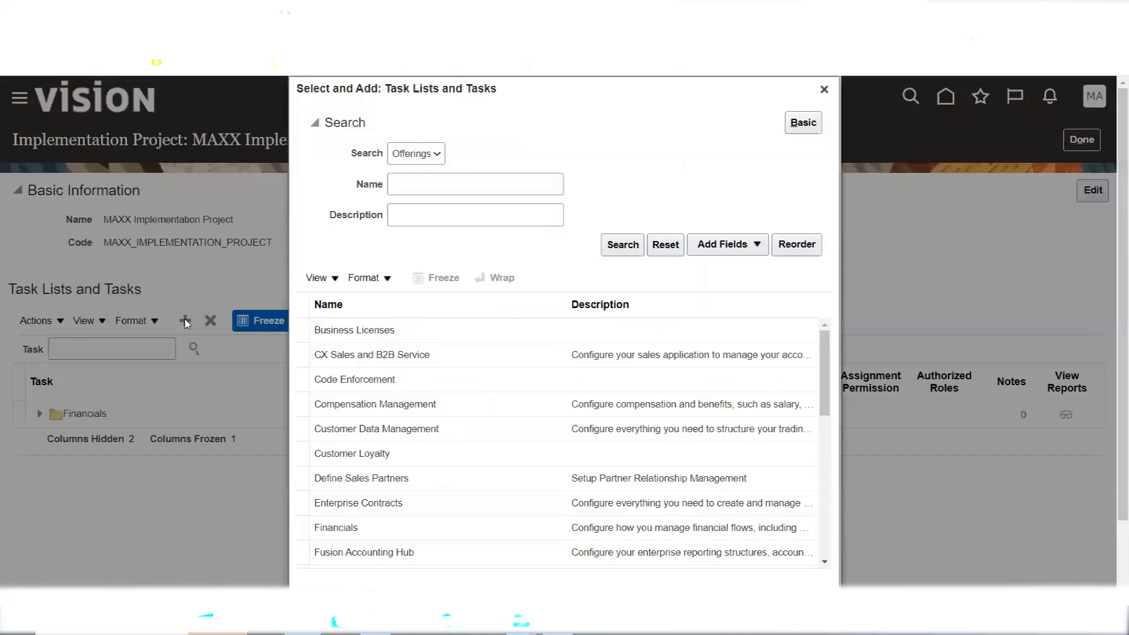
pyautogui.click(444, 189)
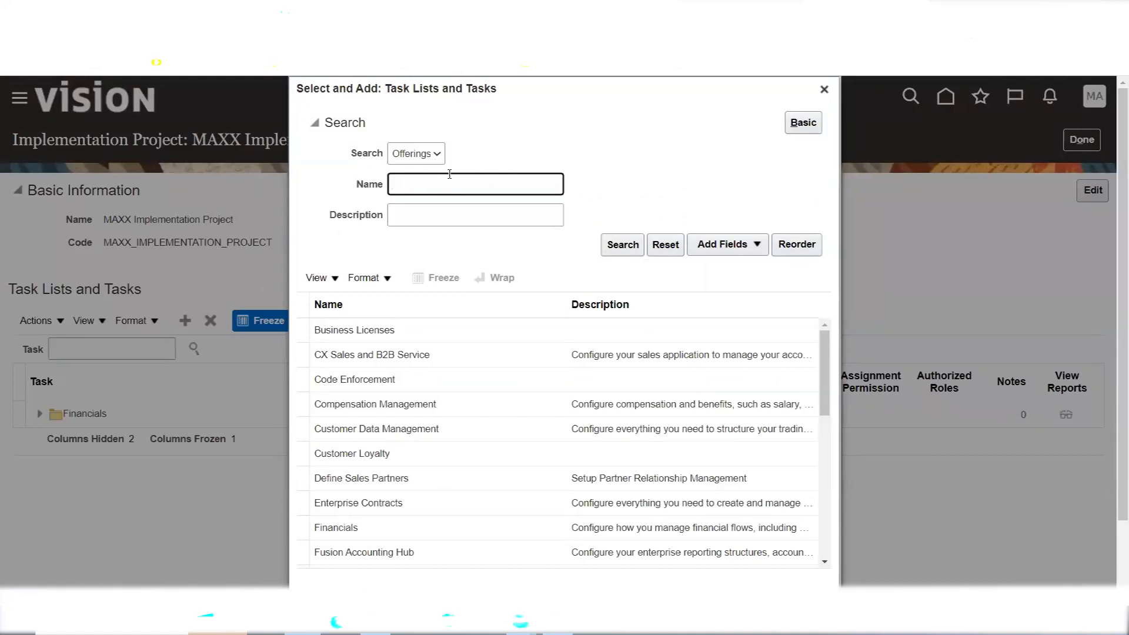
pyautogui.write('Procurement')
pyautogui.click(624, 247)
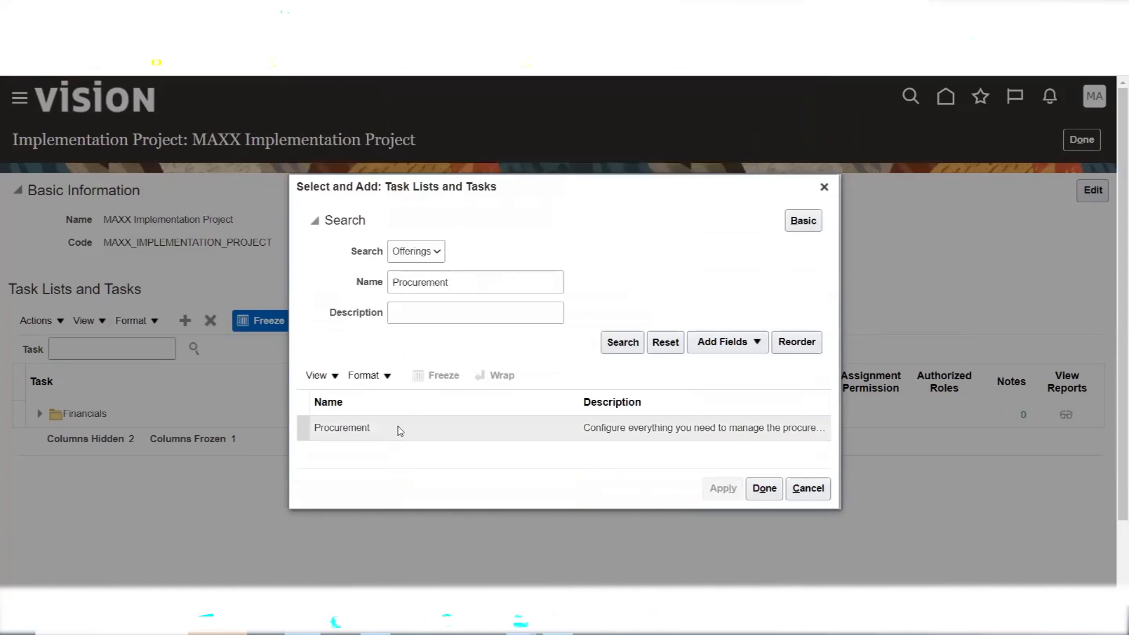
pyautogui.click(397, 429)
pyautogui.click(722, 489)
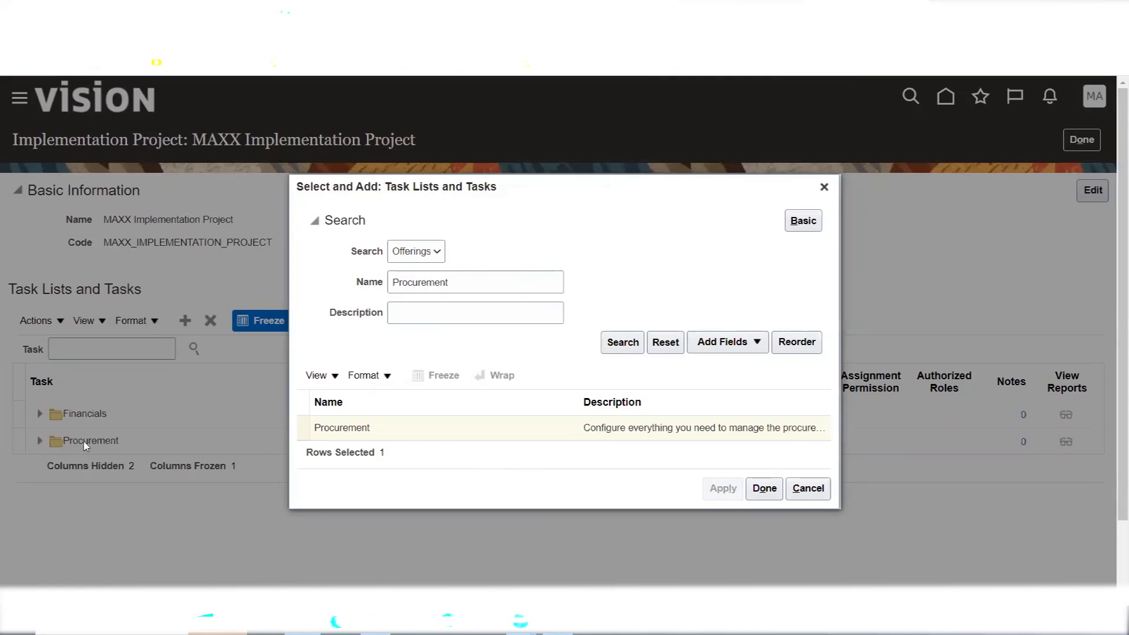
pyautogui.click(762, 491)
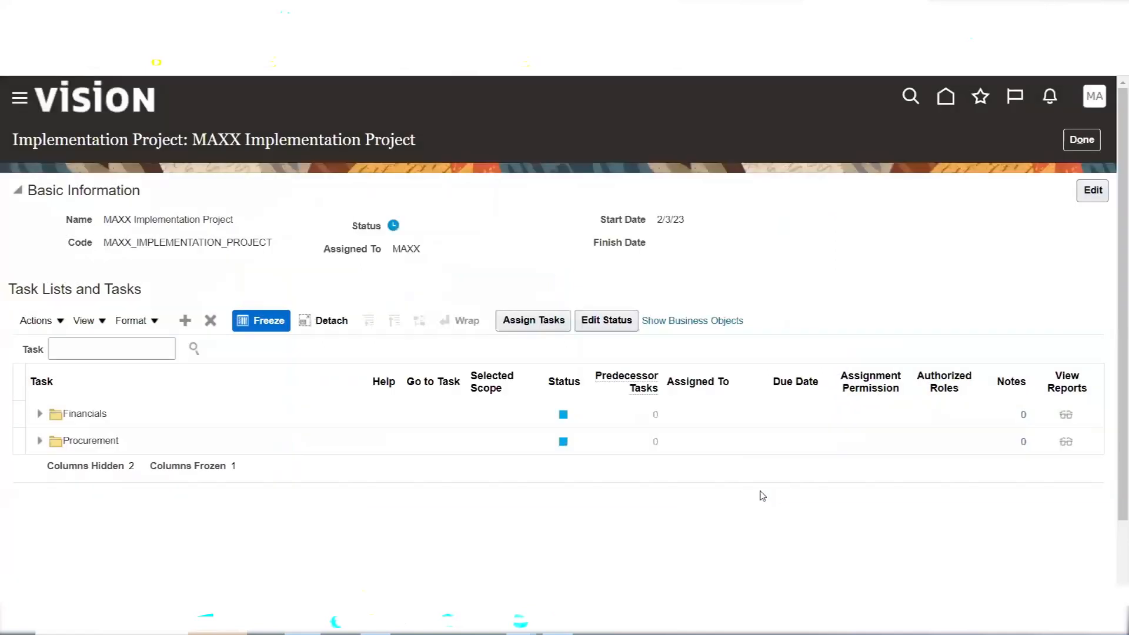
pyautogui.click(561, 417)
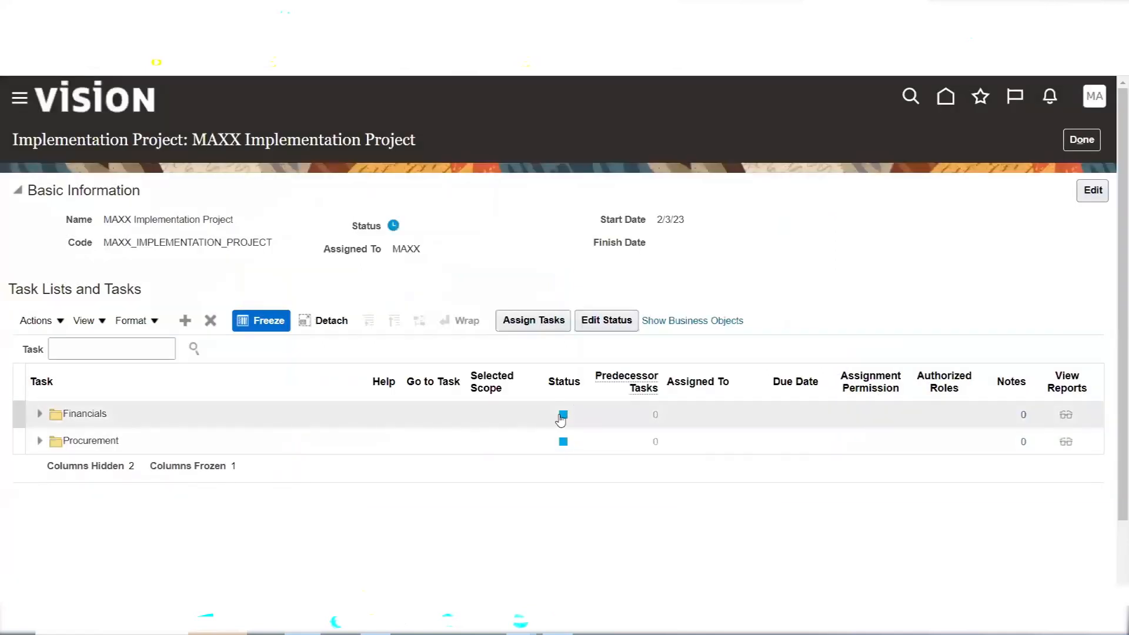
# Set the Financials task list status to Completed and save
pyautogui.click(562, 416)
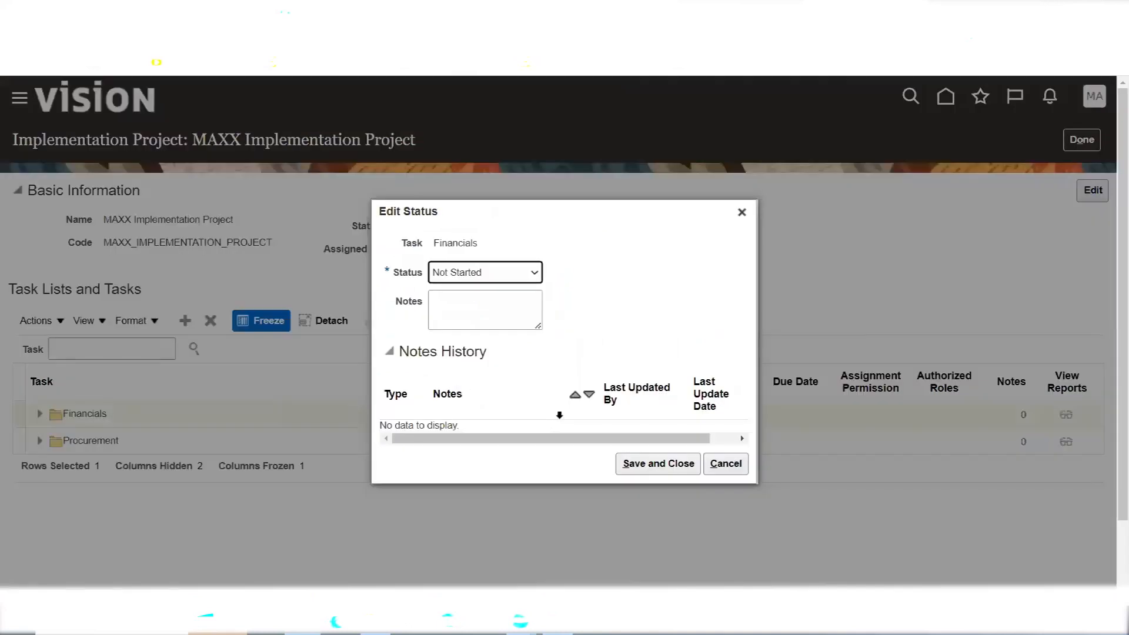
pyautogui.click(523, 271)
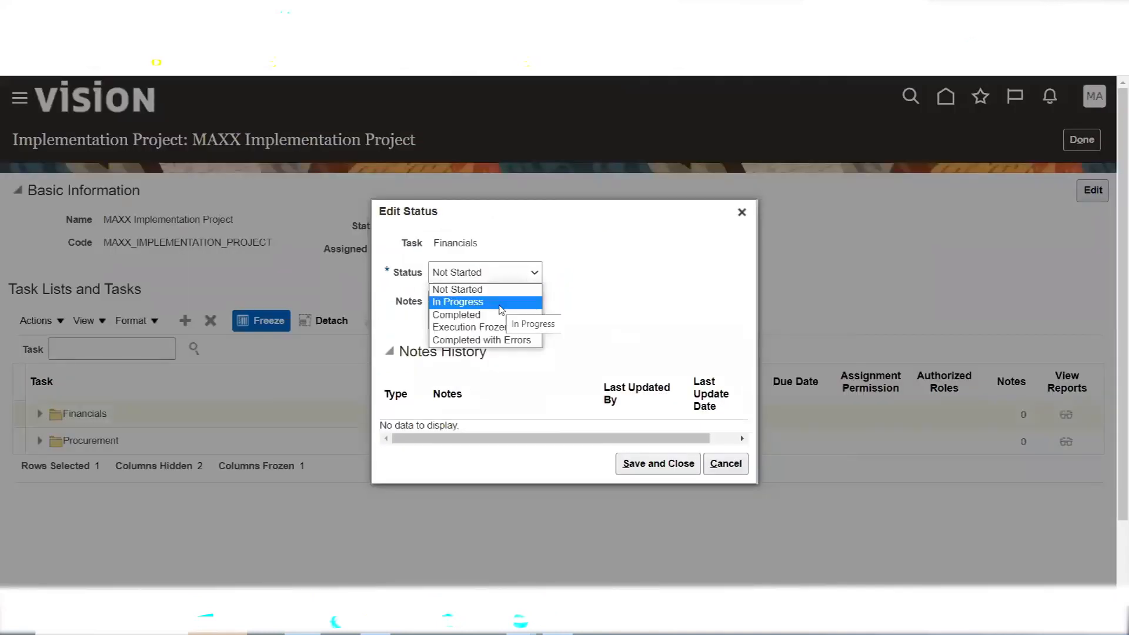
pyautogui.click(499, 315)
pyautogui.click(662, 465)
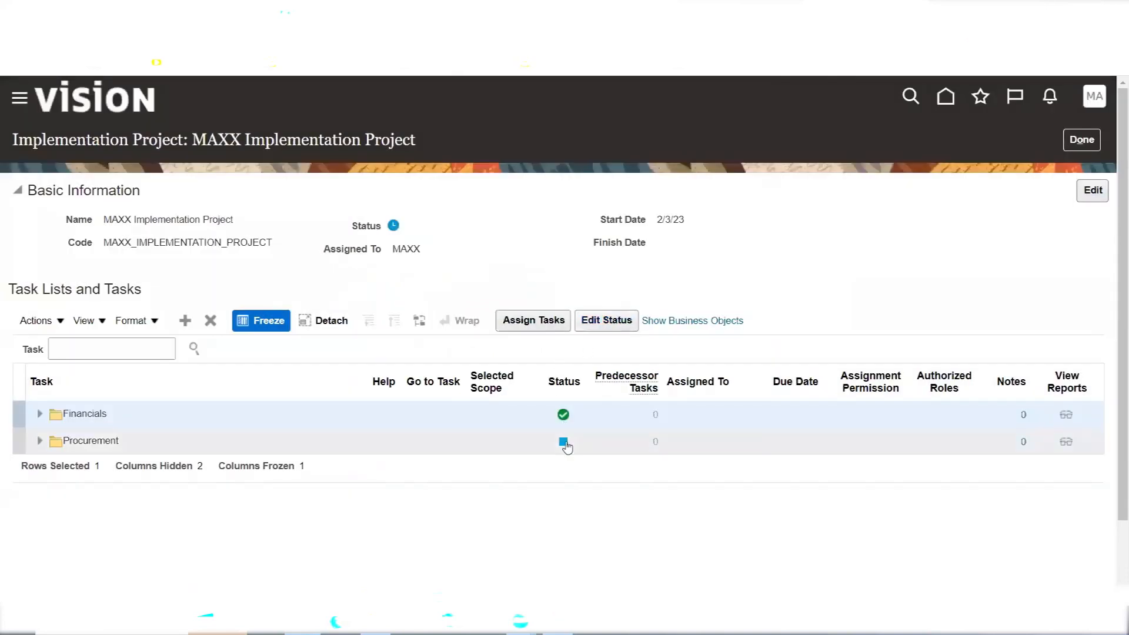
# Set the Procurement task list status to In Progress and save
pyautogui.click(563, 442)
pyautogui.click(563, 440)
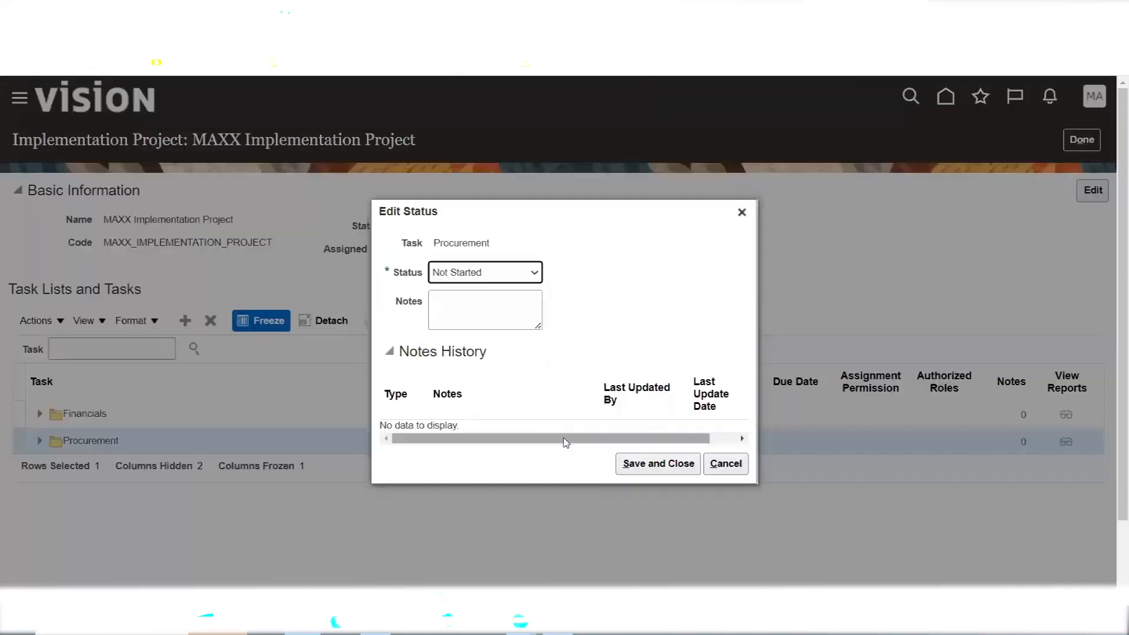
pyautogui.click(532, 272)
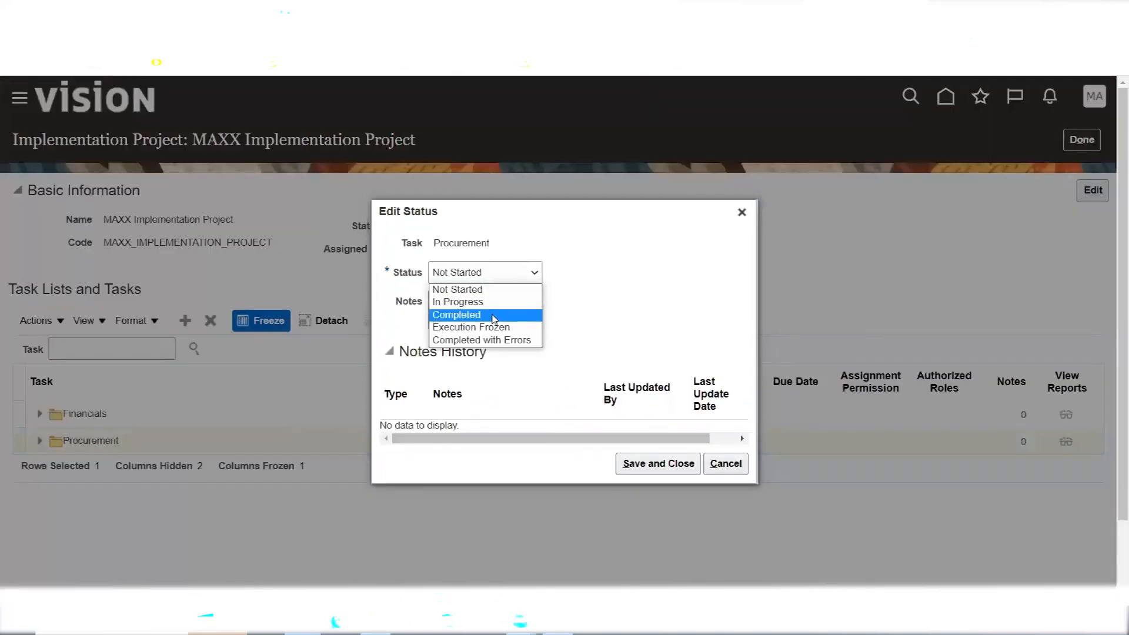
pyautogui.click(493, 303)
pyautogui.click(630, 459)
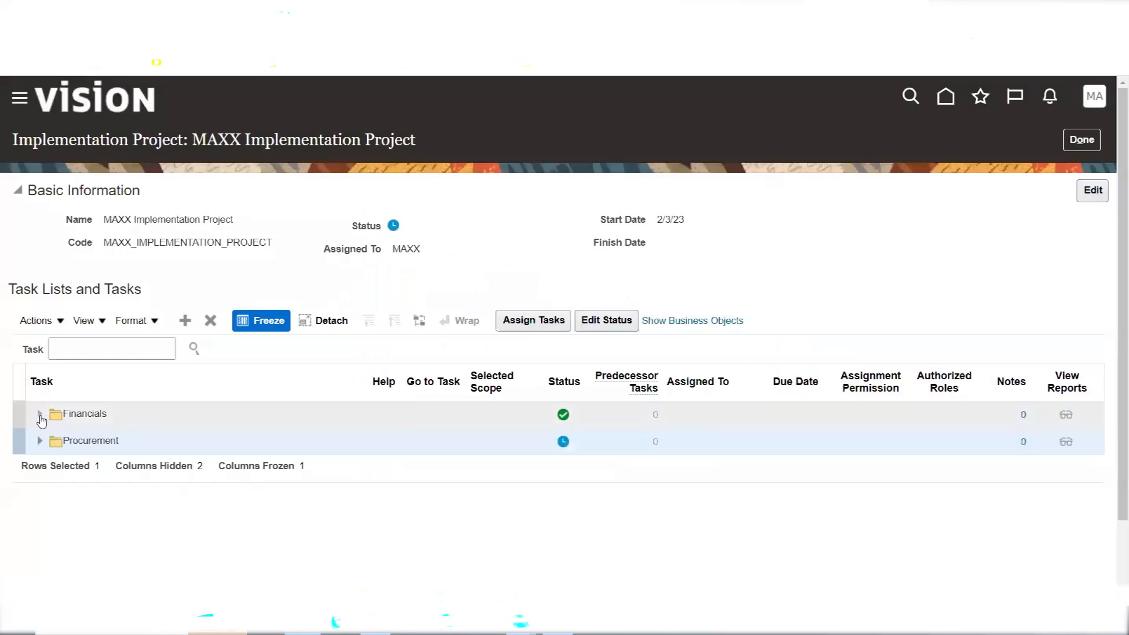
# Expand Financials to review its tasks, then collapse it back to one row
pyautogui.click(40, 418)
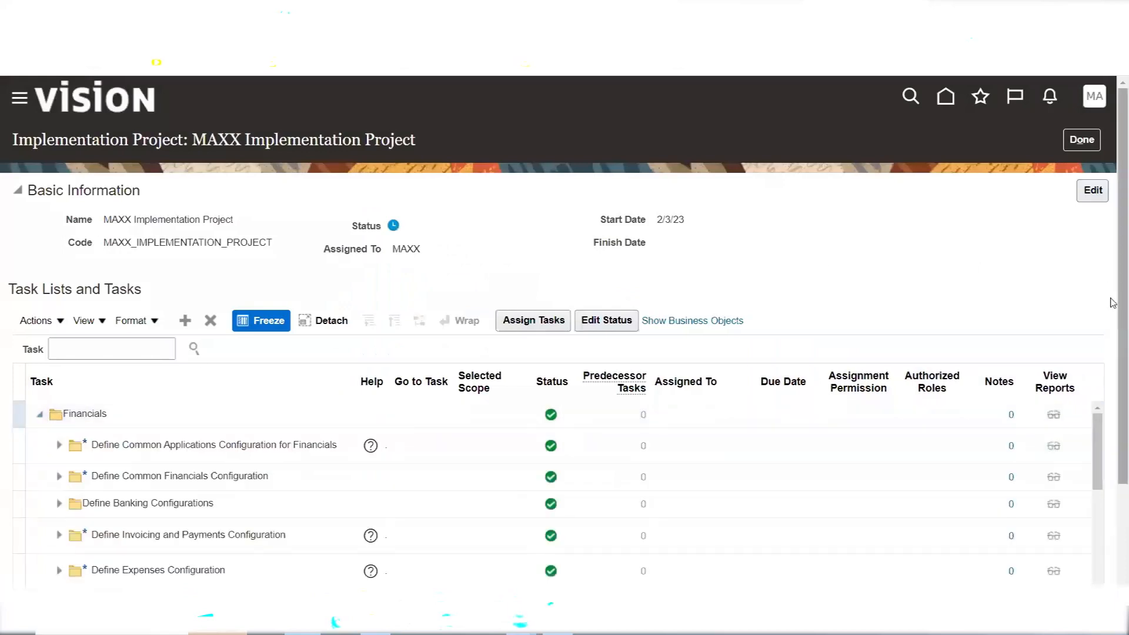
pyautogui.scroll(-1, 1112, 349)
pyautogui.scroll(-2, 1113, 349)
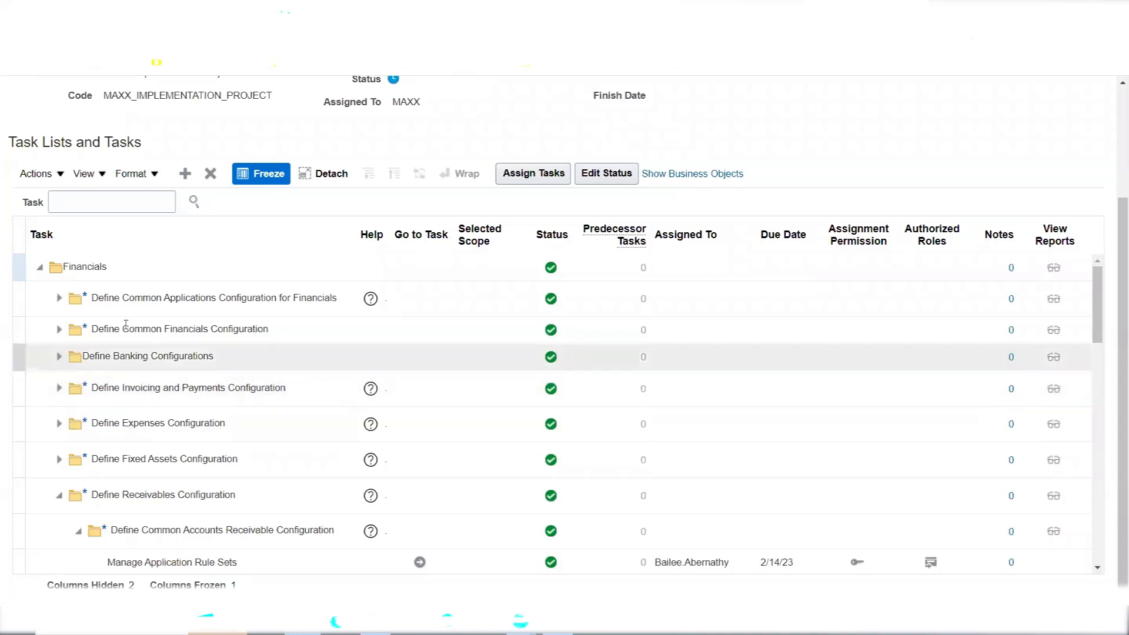
pyautogui.click(42, 271)
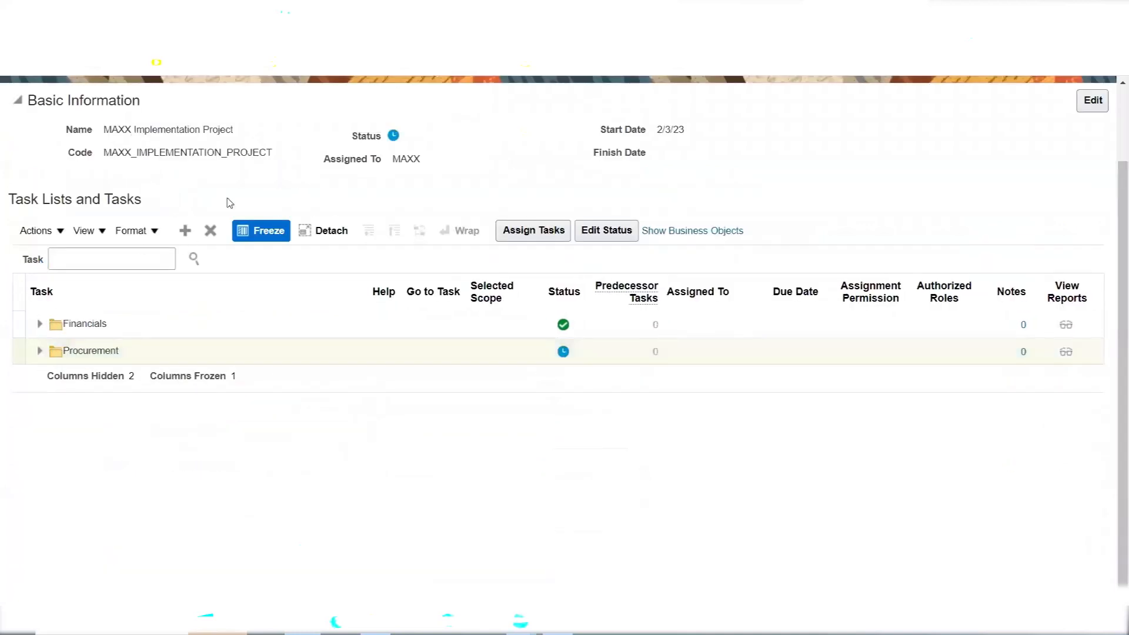
# Select all task rows in the table and clear the selection again
pyautogui.click(20, 281)
pyautogui.click(20, 280)
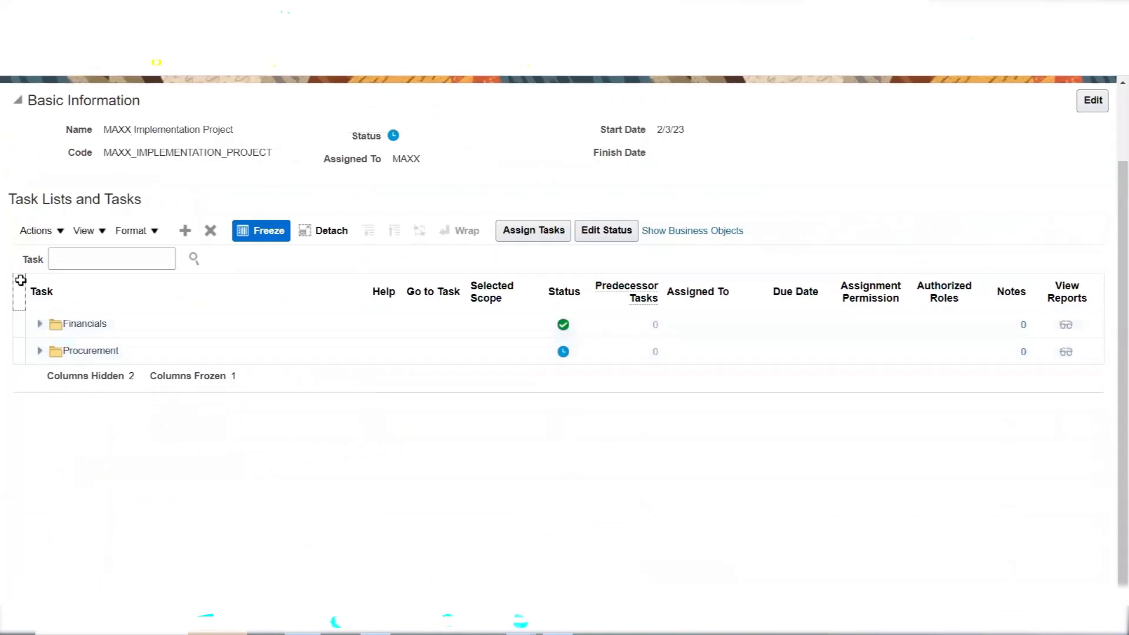
pyautogui.click(133, 328)
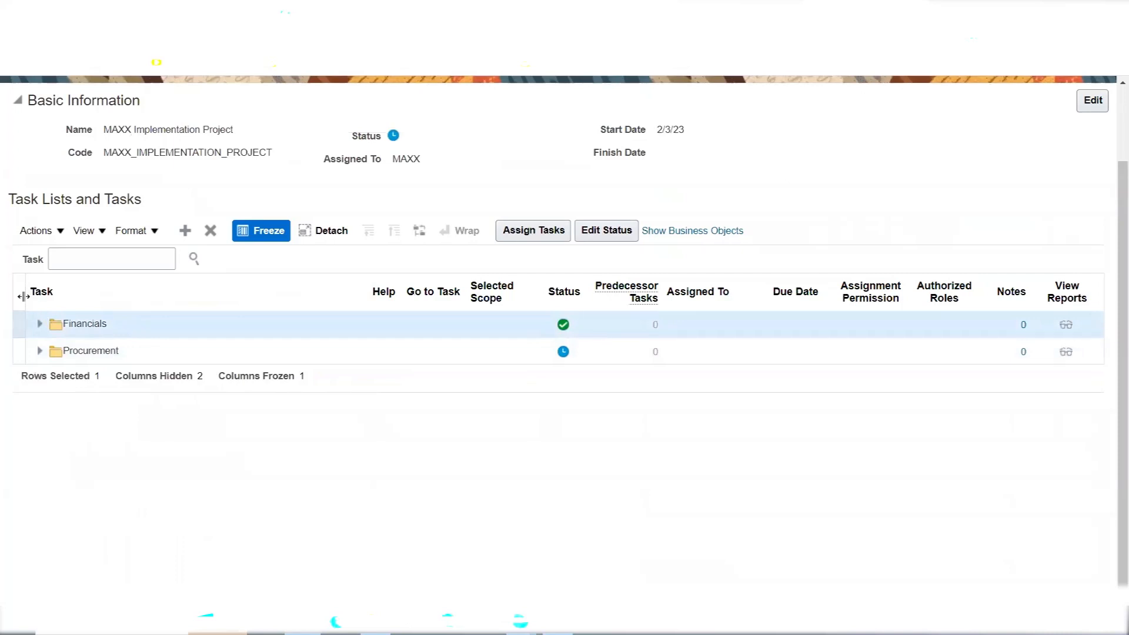
pyautogui.click(19, 288)
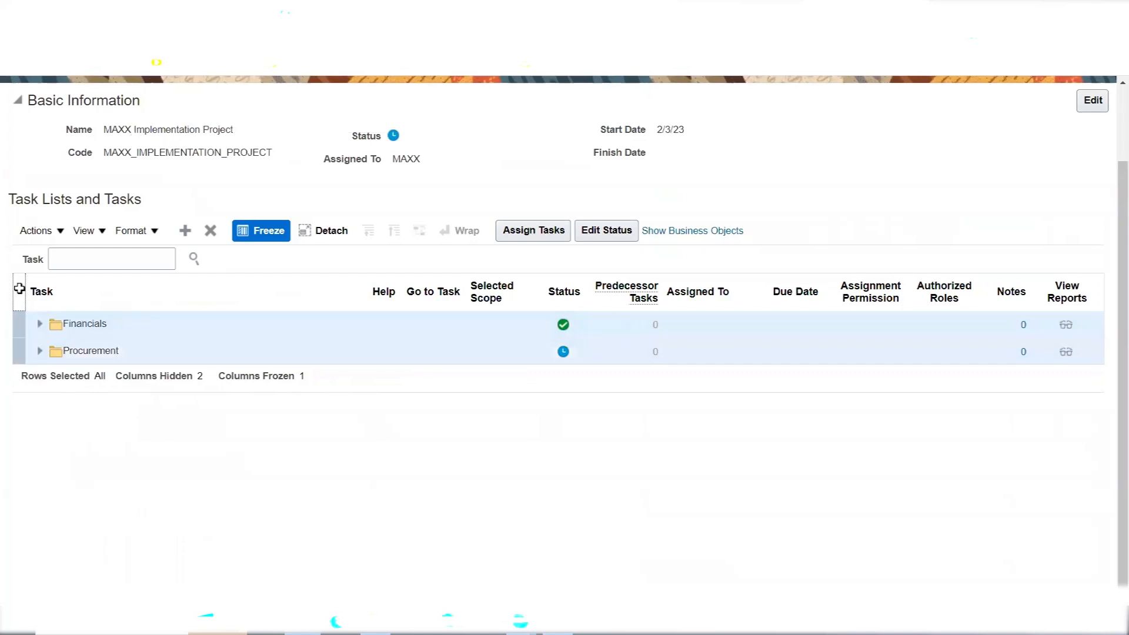
pyautogui.click(20, 288)
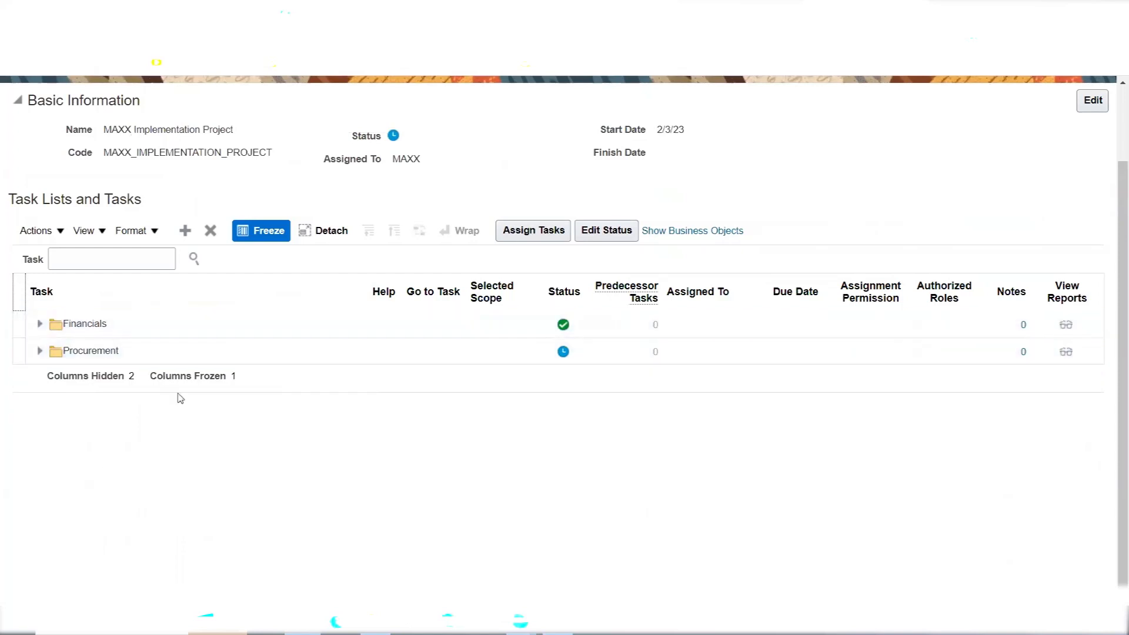
# In the add dialog, search Task lists by name 'Define Invoi', replacing the old Procurement text
pyautogui.click(184, 233)
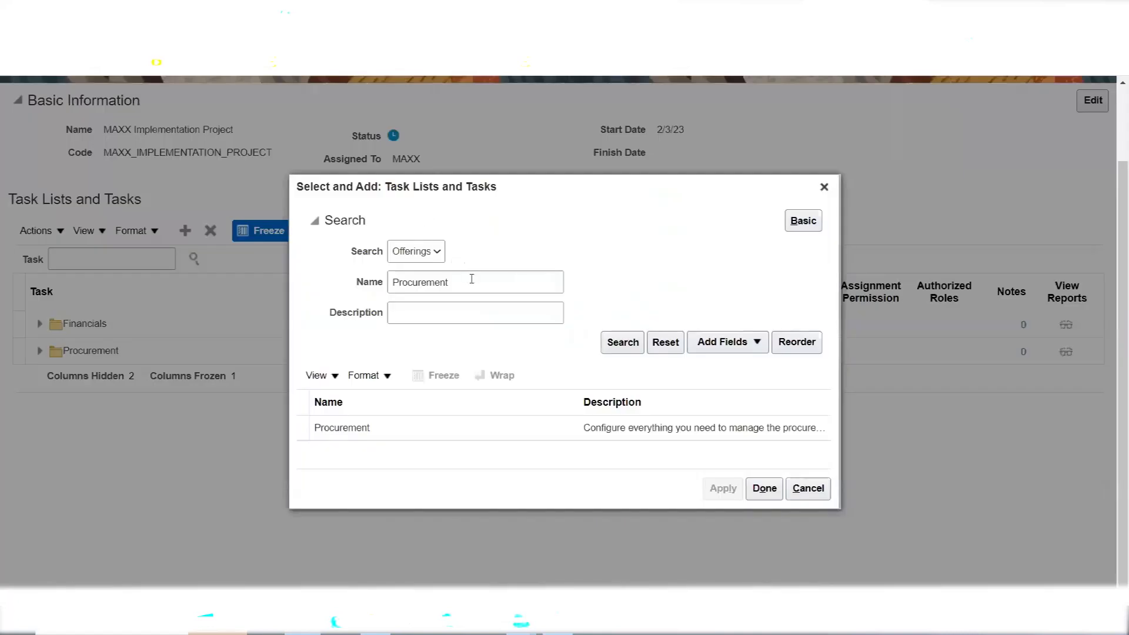
pyautogui.click(473, 284)
pyautogui.doubleClick(473, 283)
pyautogui.press('BackSpace')
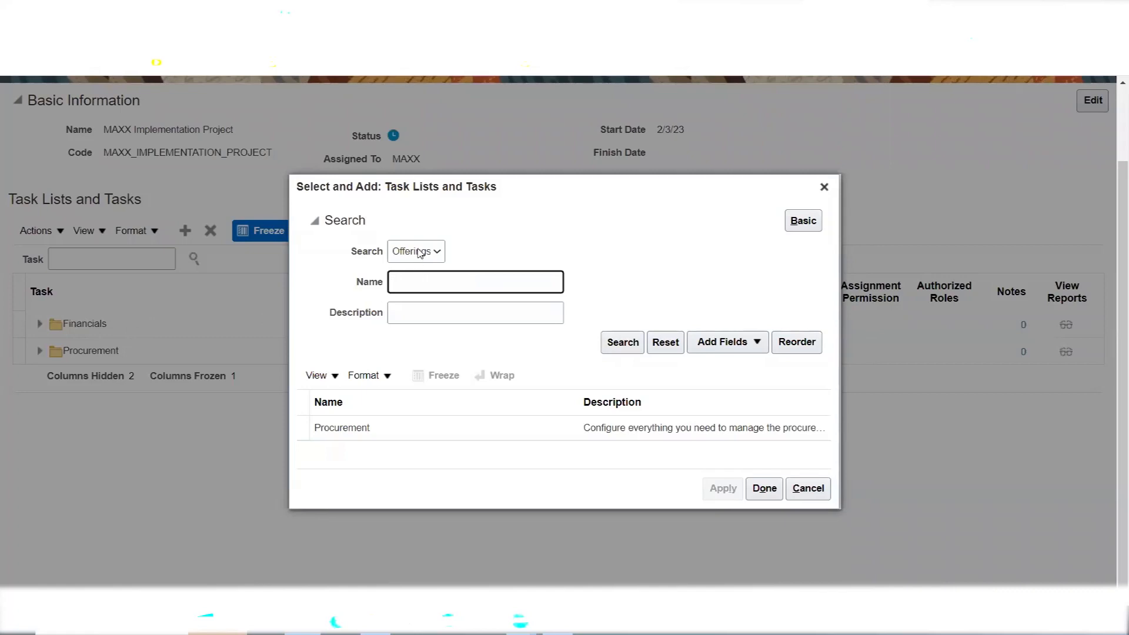
pyautogui.click(419, 252)
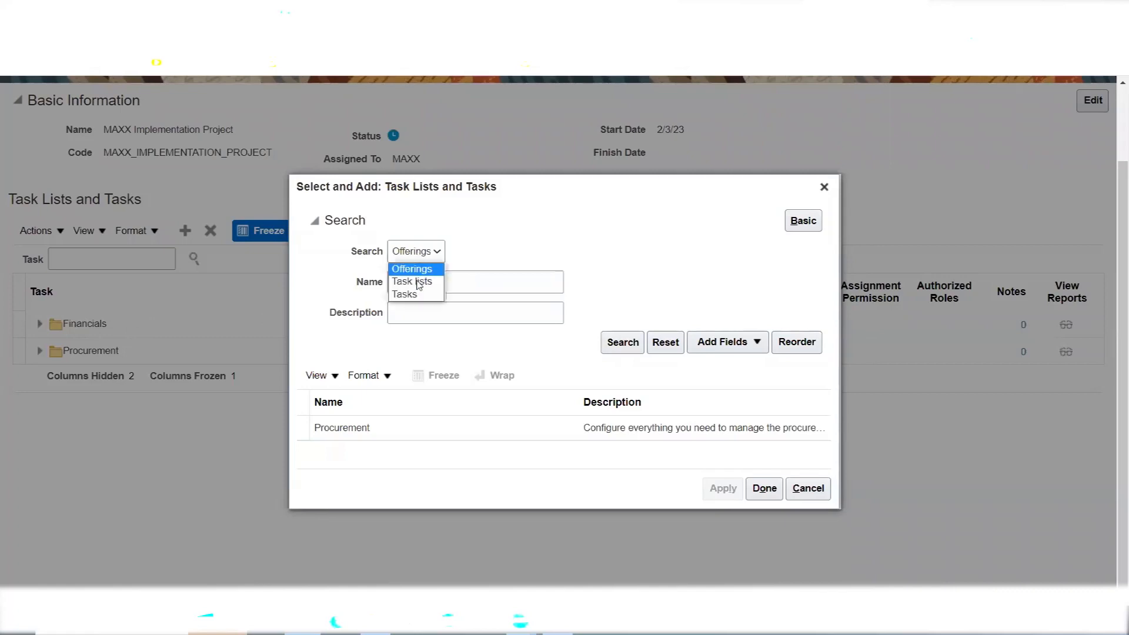
pyautogui.click(418, 283)
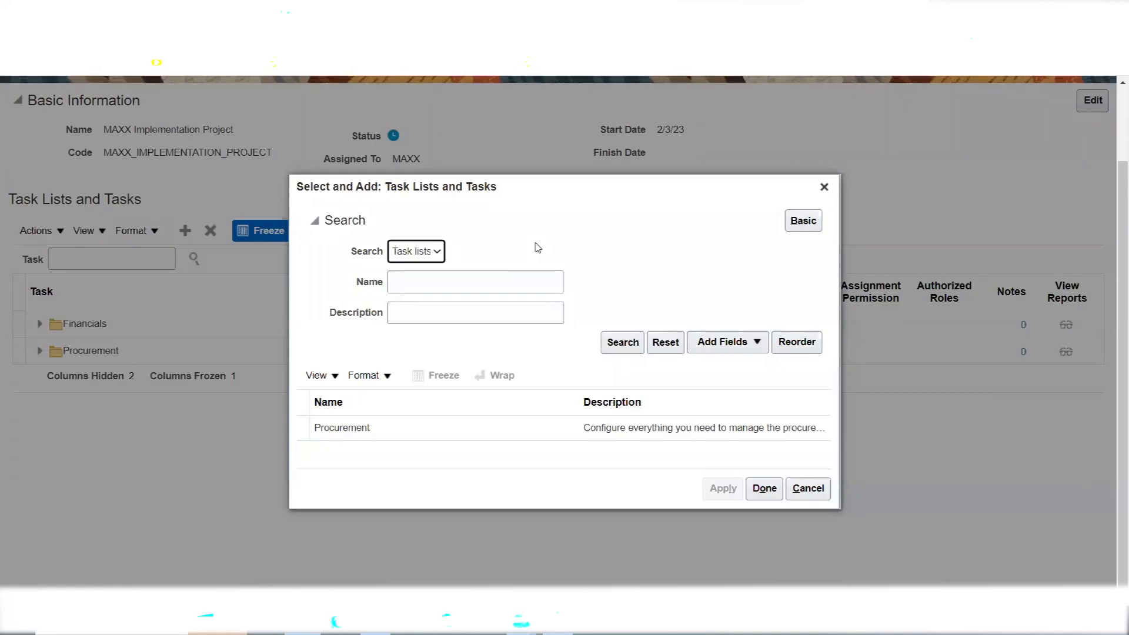
pyautogui.click(435, 286)
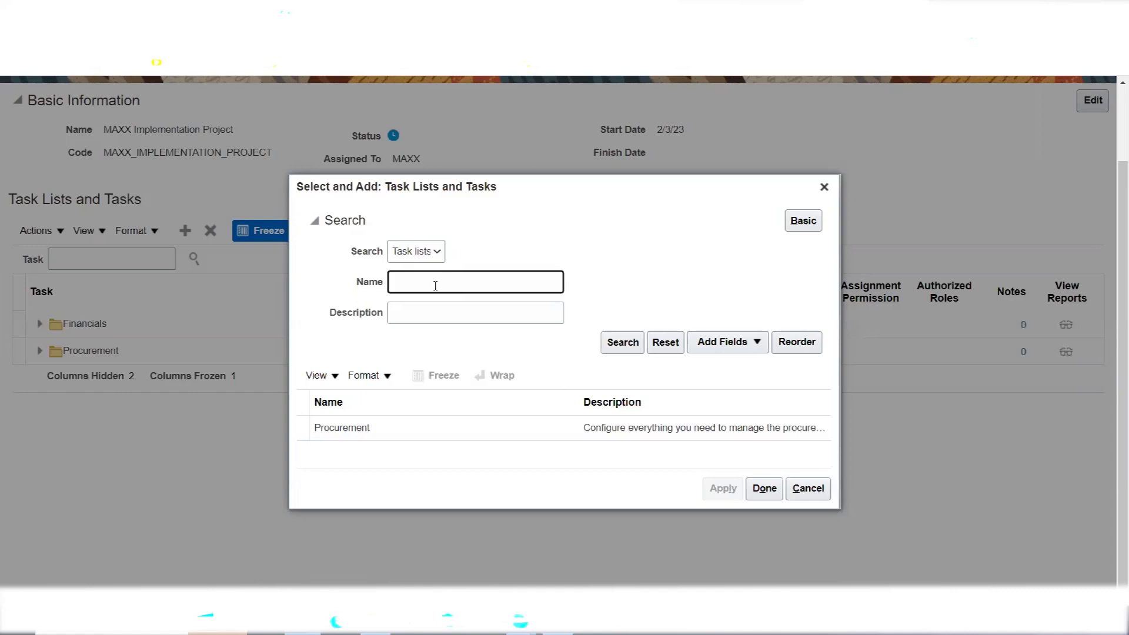
pyautogui.write('D')
pyautogui.press('BackSpace')
pyautogui.write('Define Invoi')
pyautogui.click(624, 343)
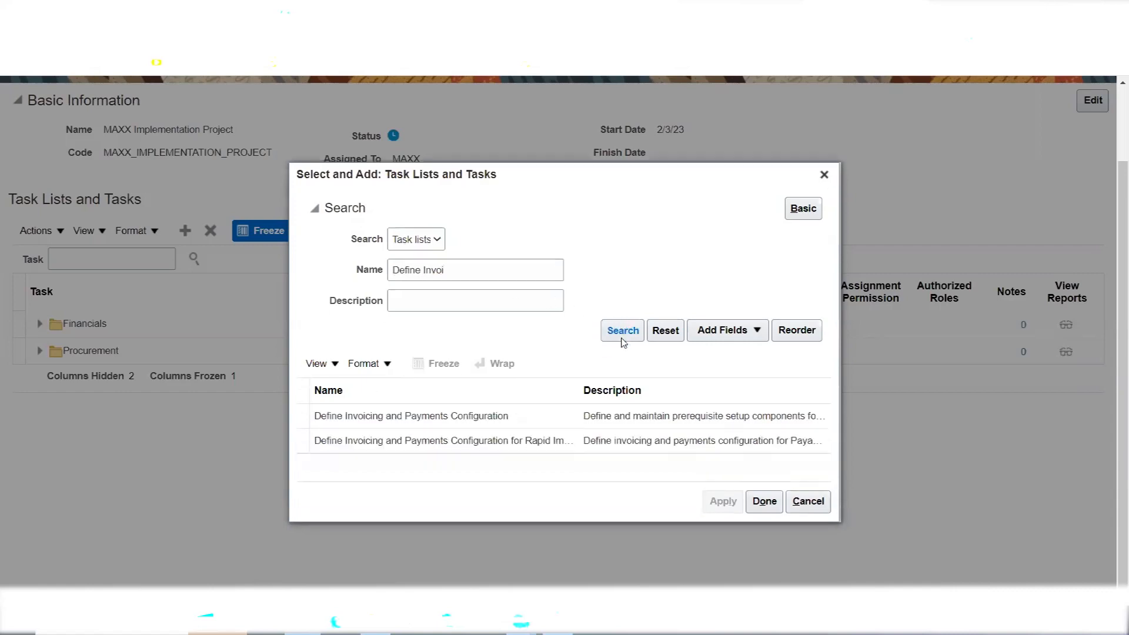
# Add Define Invoicing and Payments Configuration to the project and close the dialog
pyautogui.click(440, 416)
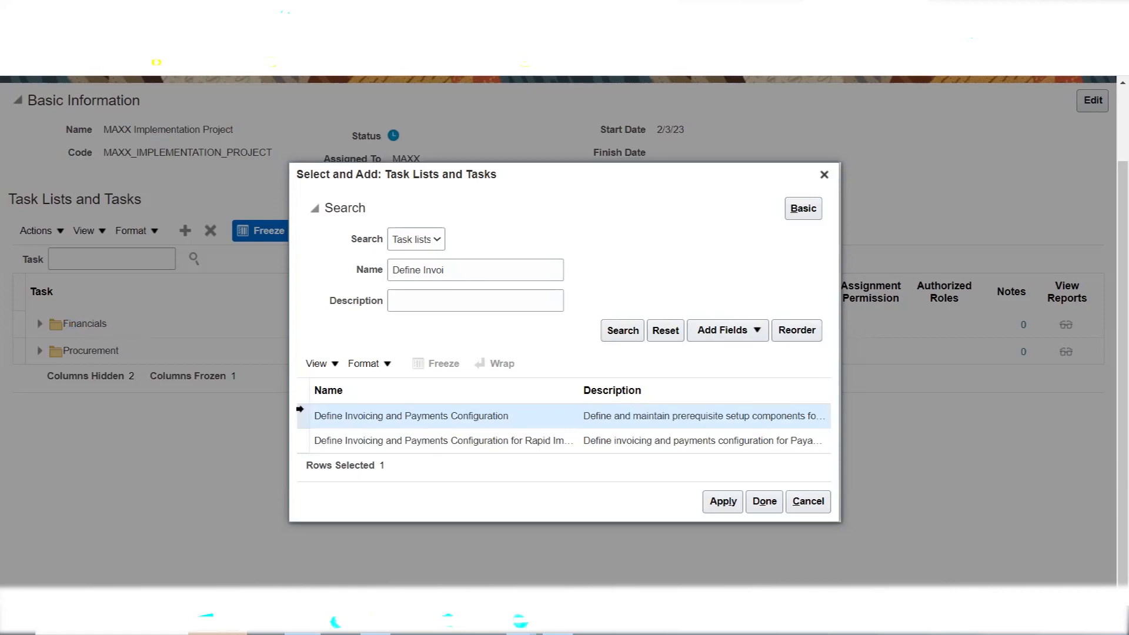
pyautogui.click(723, 502)
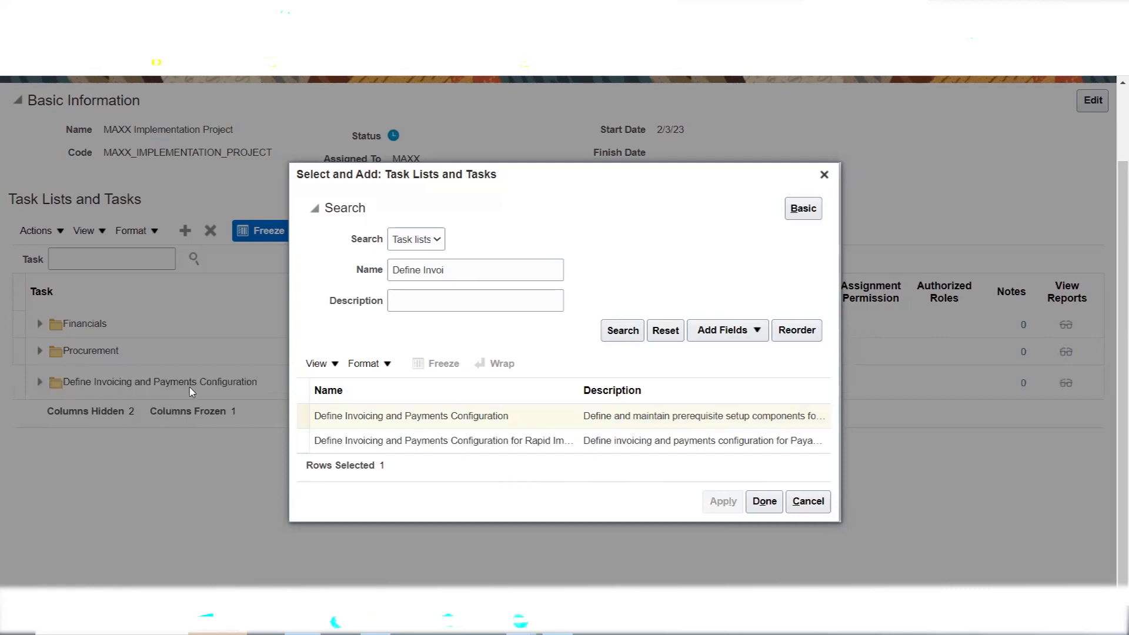
pyautogui.click(764, 501)
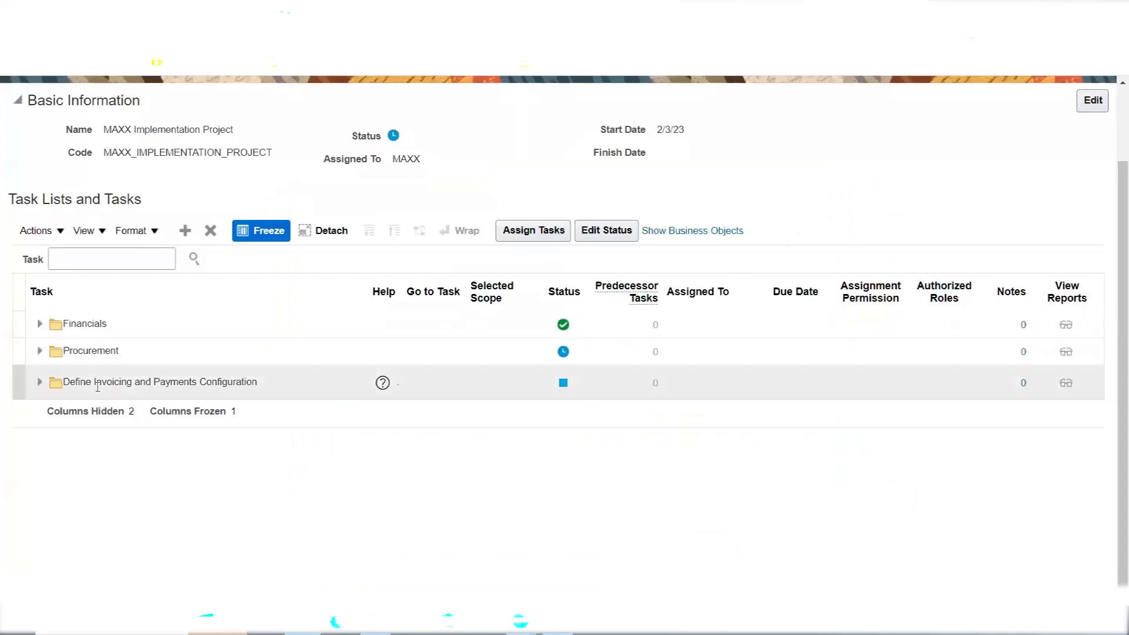
pyautogui.click(114, 334)
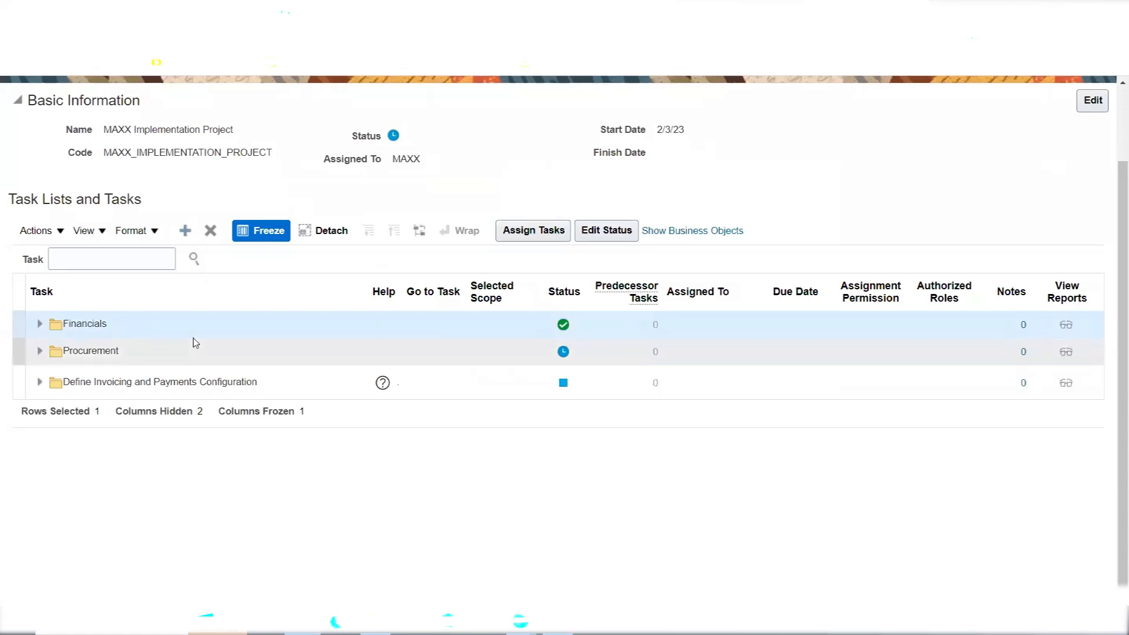
pyautogui.click(20, 288)
pyautogui.click(18, 288)
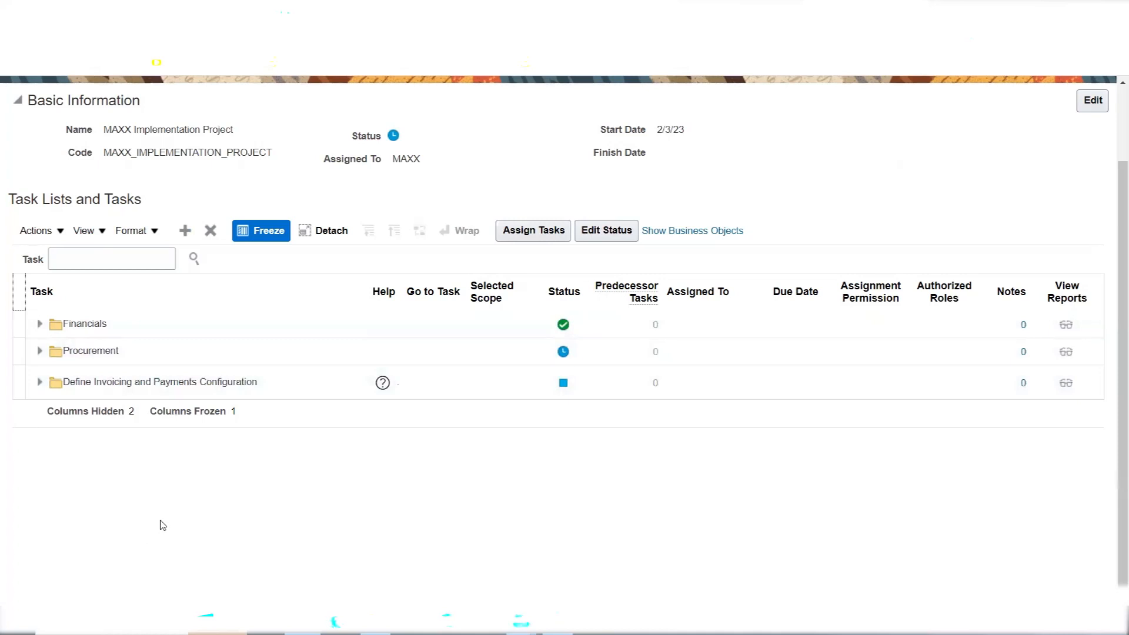
# In the add dialog, switch the search to Tasks and search for 'Manage Payment'
pyautogui.click(185, 231)
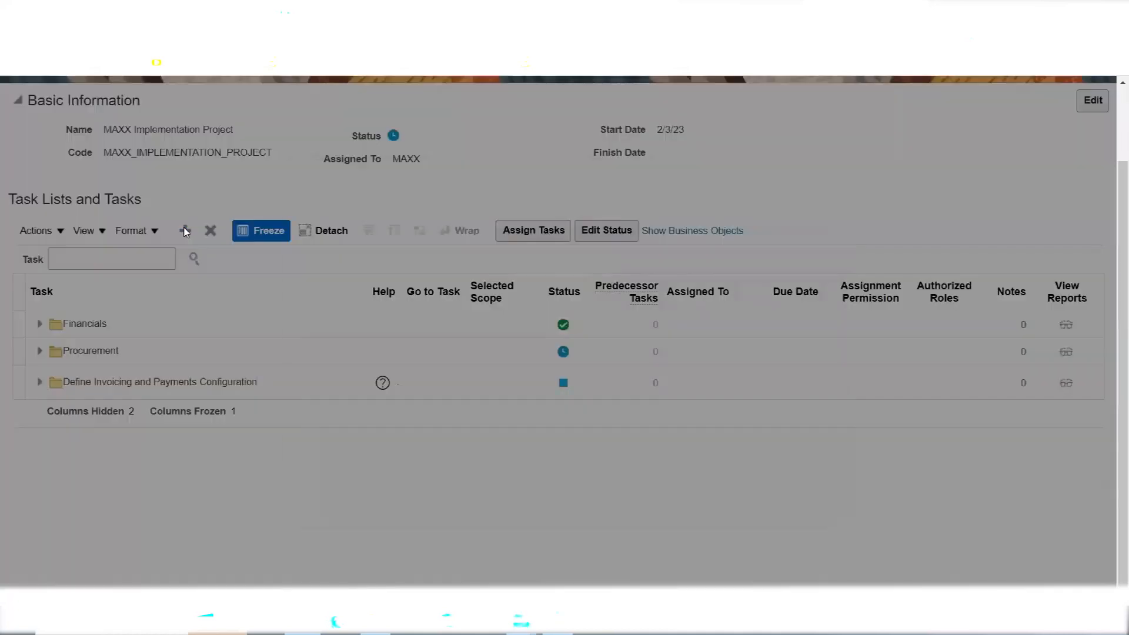
pyautogui.click(434, 239)
pyautogui.click(431, 281)
pyautogui.click(428, 270)
pyautogui.write('Define Invoi')
pyautogui.doubleClick(461, 268)
pyautogui.tripleClick(461, 268)
pyautogui.write('M')
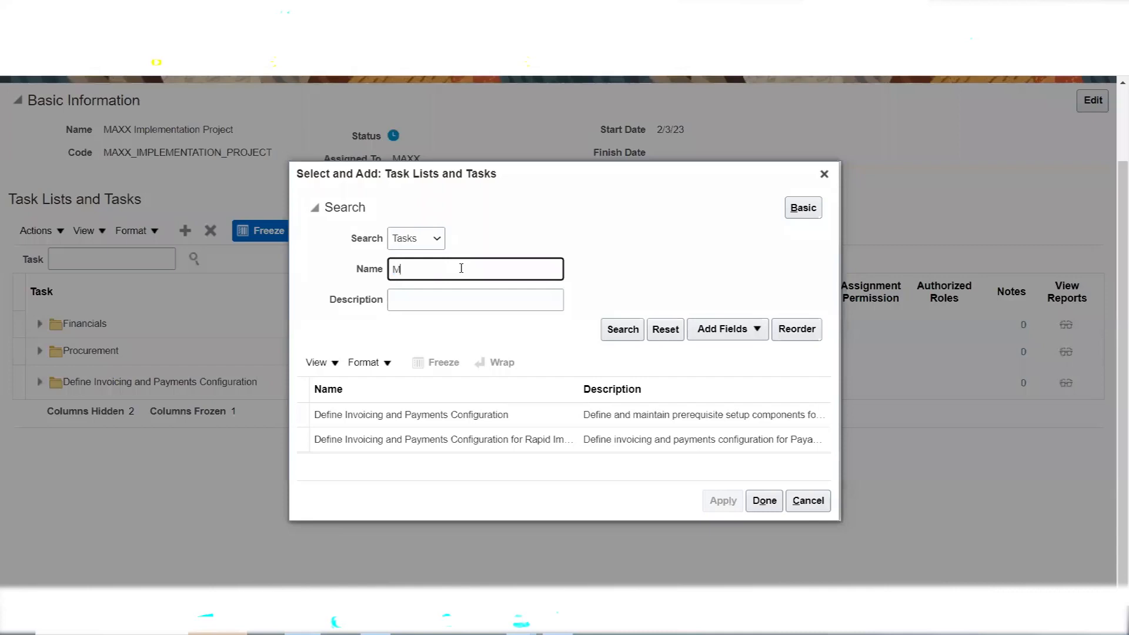
pyautogui.write('anage Payment')
pyautogui.click(624, 328)
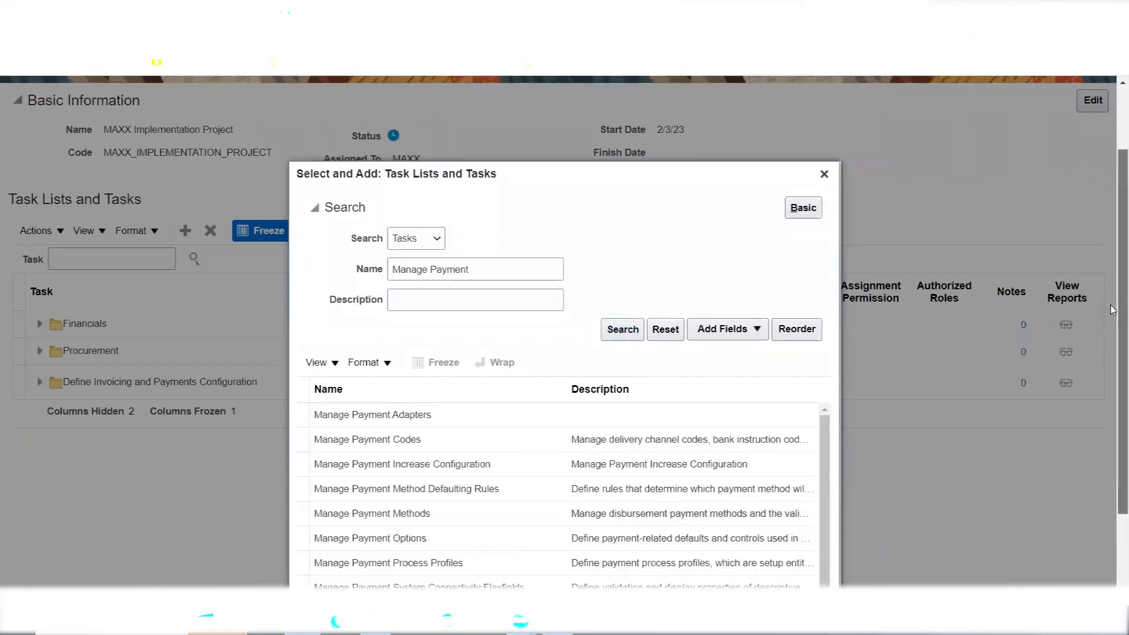
# Narrow the search to 'Manage Payment ter' and add Manage Payment Terms to the project
pyautogui.scroll(-2, 1112, 300)
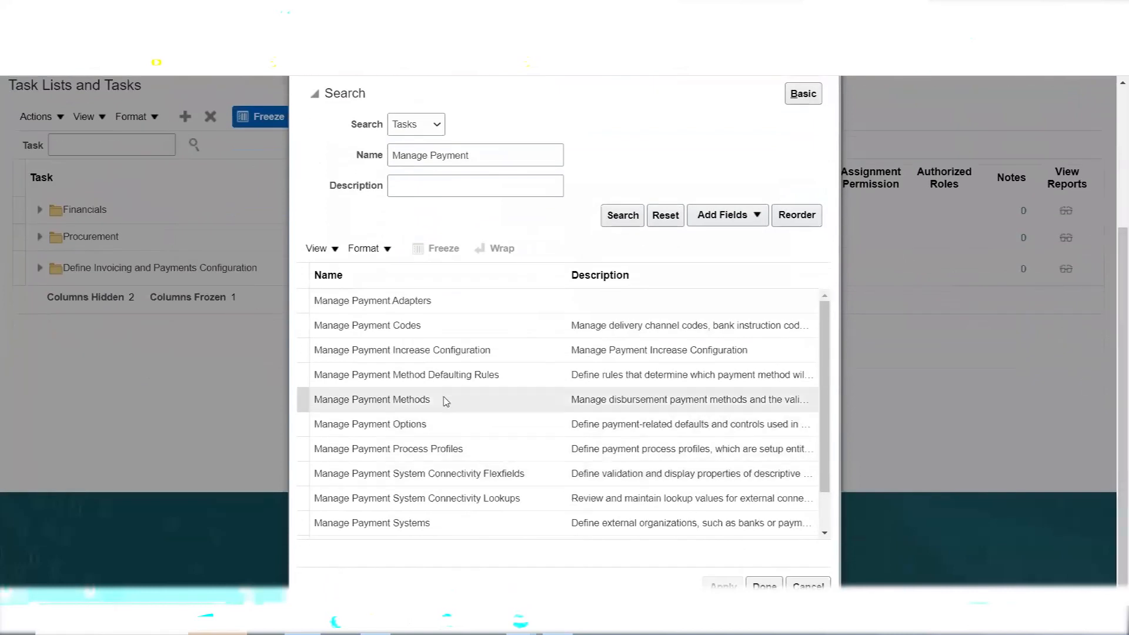
pyautogui.click(517, 147)
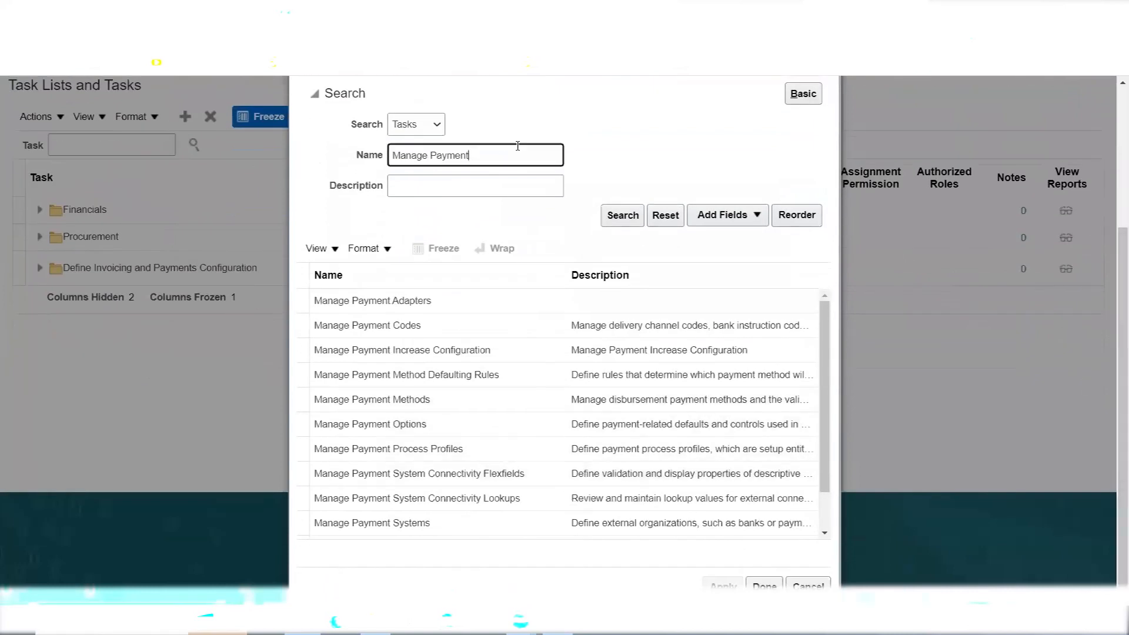
pyautogui.write('ter')
pyautogui.click(610, 215)
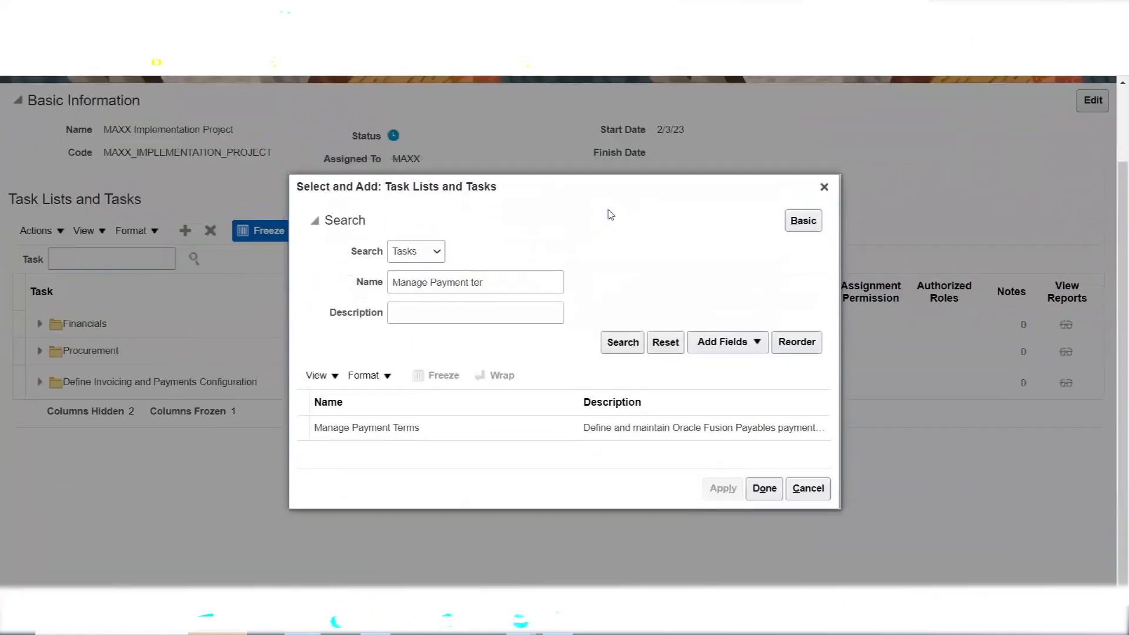
pyautogui.click(430, 427)
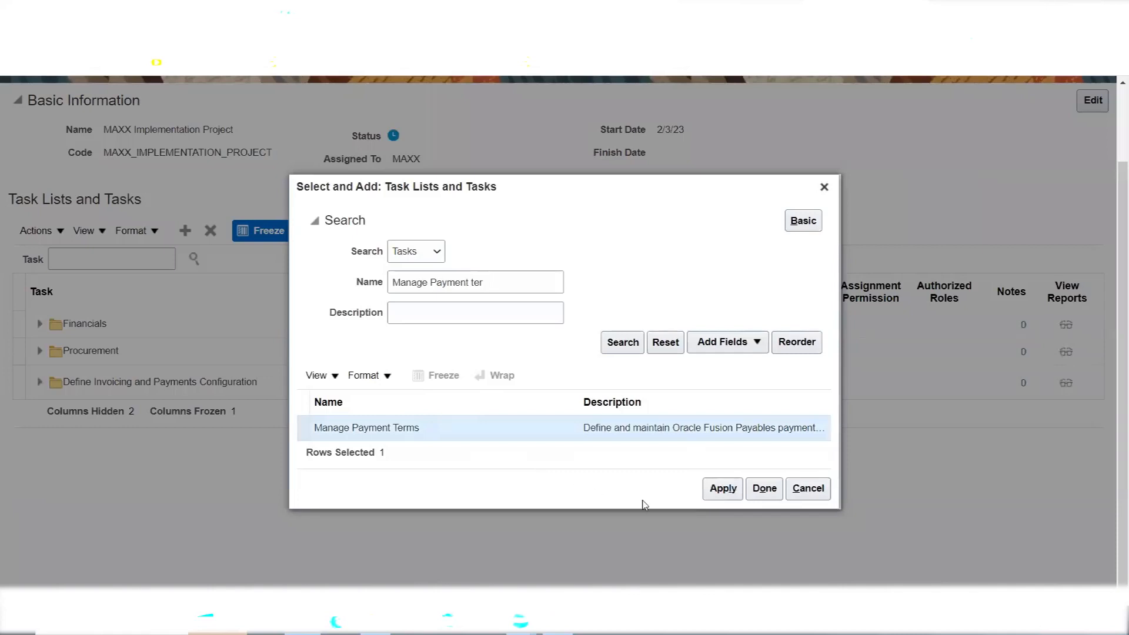
pyautogui.click(721, 495)
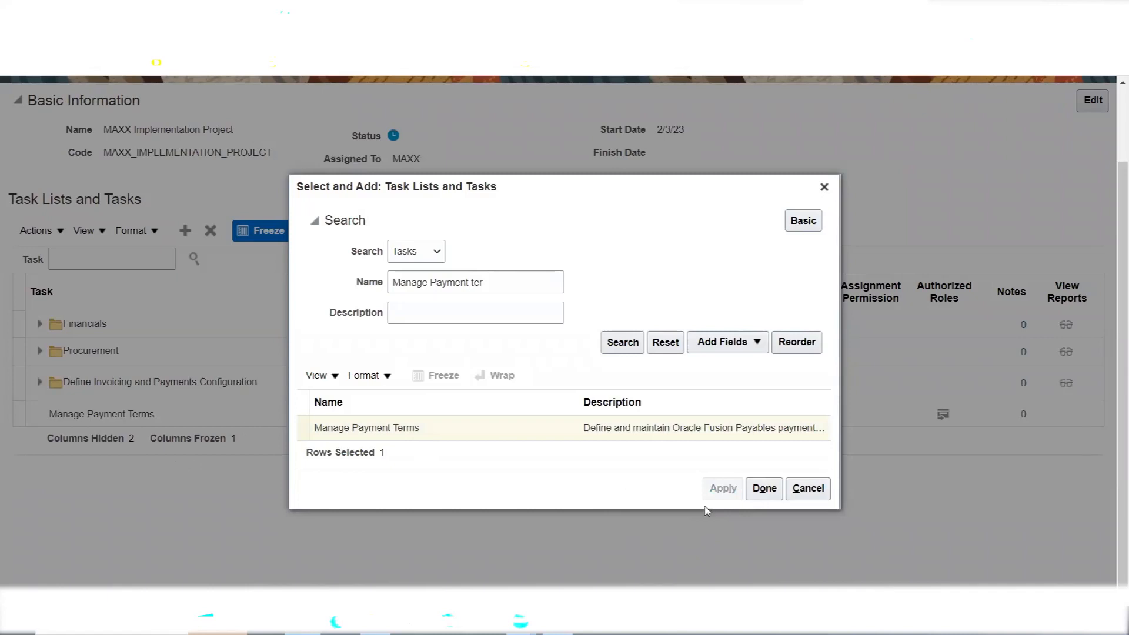
pyautogui.click(765, 491)
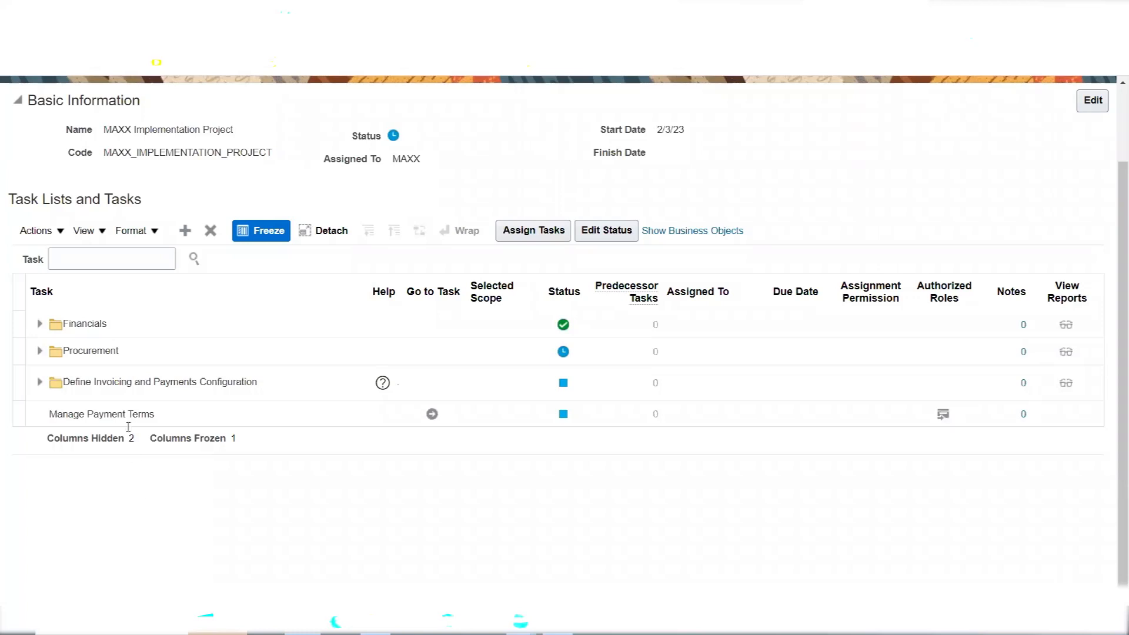
pyautogui.click(104, 328)
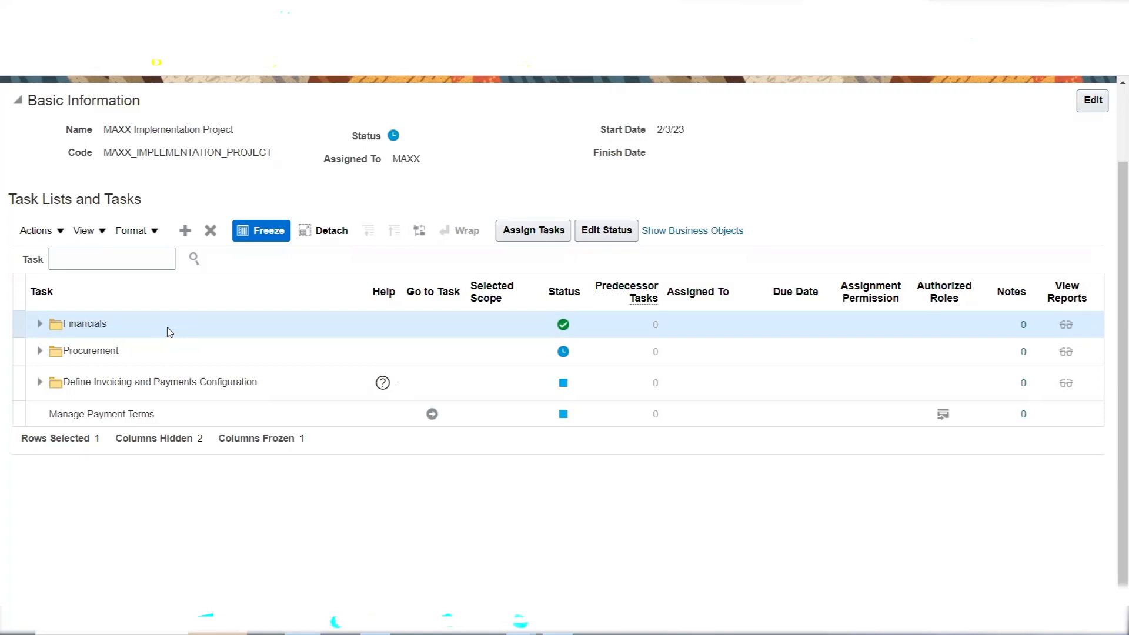
pyautogui.click(169, 332)
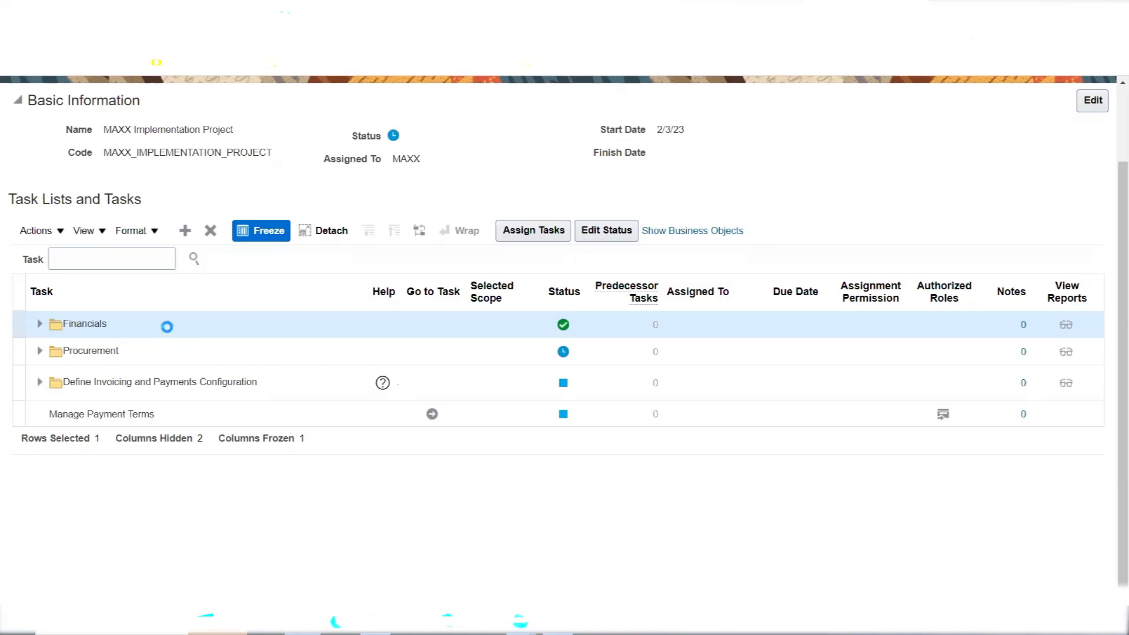
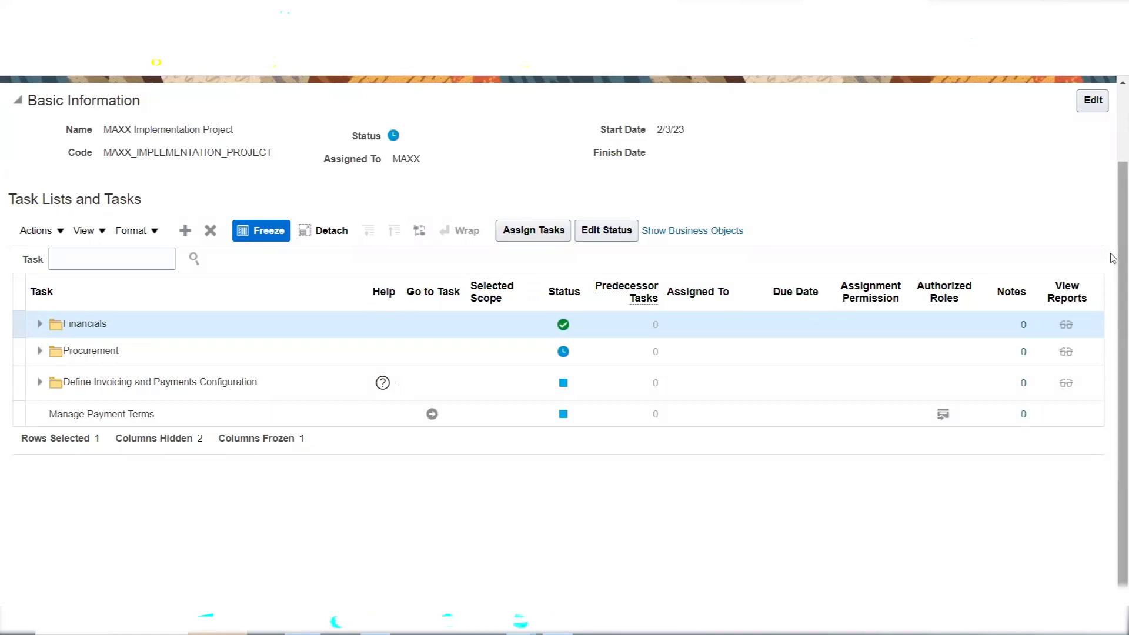
# Return to the Implementation Projects overview and display the MAXX project's Resource Status charts
pyautogui.scroll(1, 1113, 269)
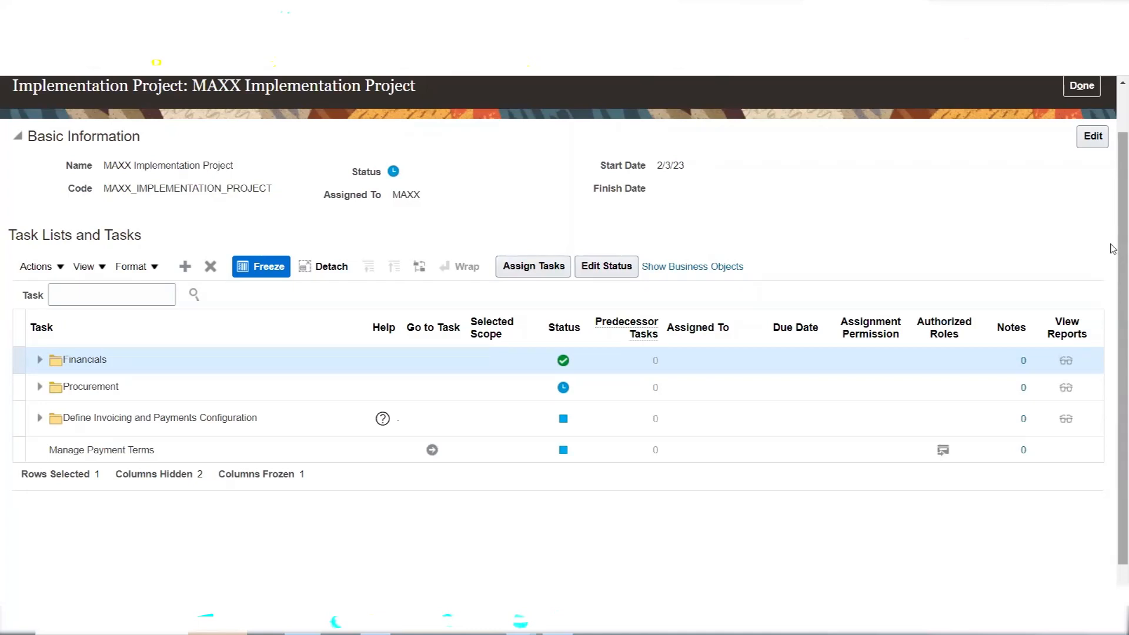
pyautogui.scroll(1, 1113, 248)
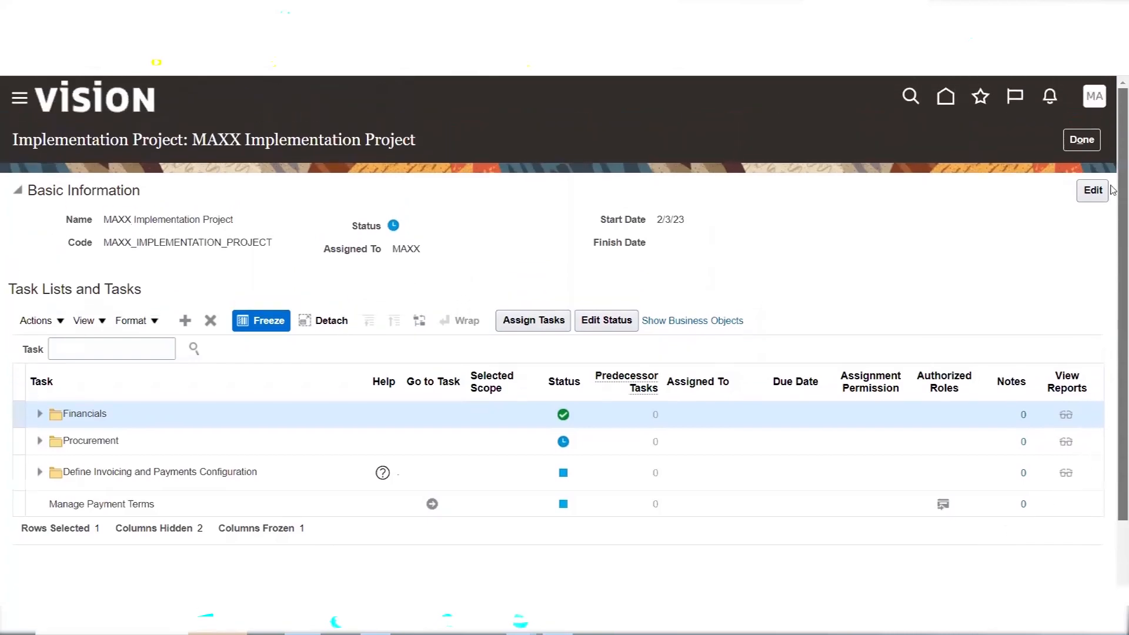
pyautogui.scroll(-1, 512, 144)
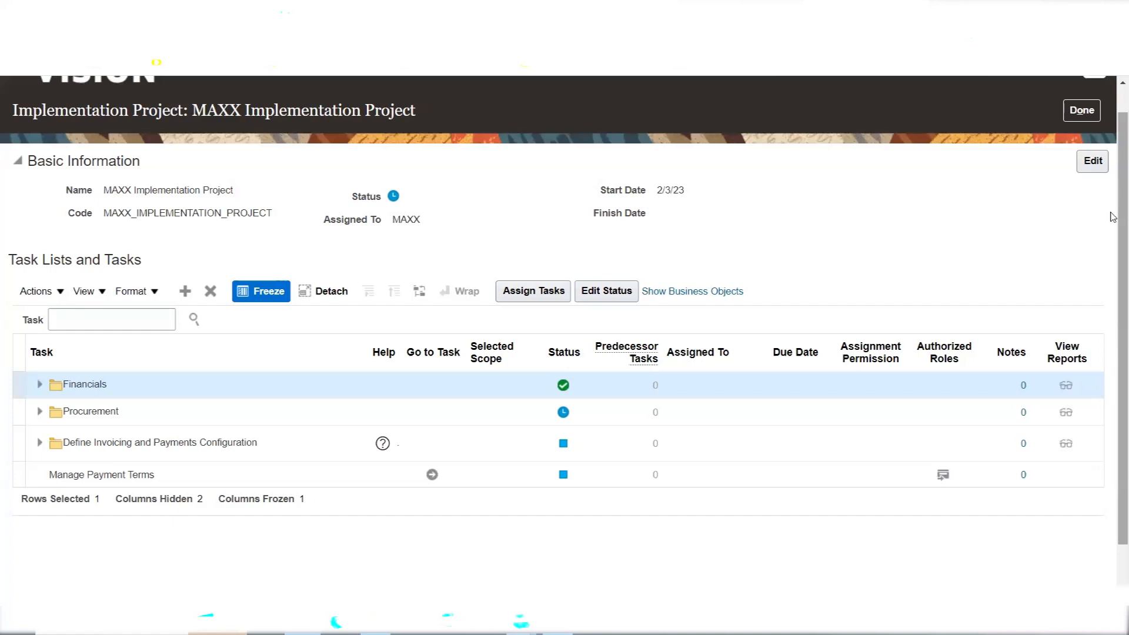
pyautogui.click(1083, 114)
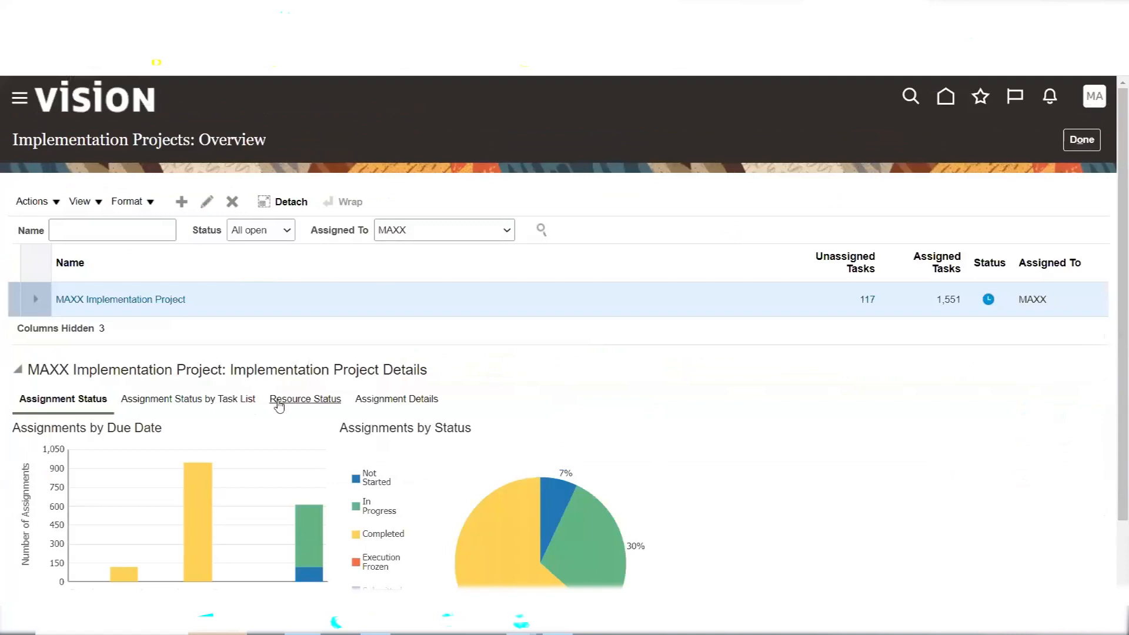
pyautogui.click(278, 403)
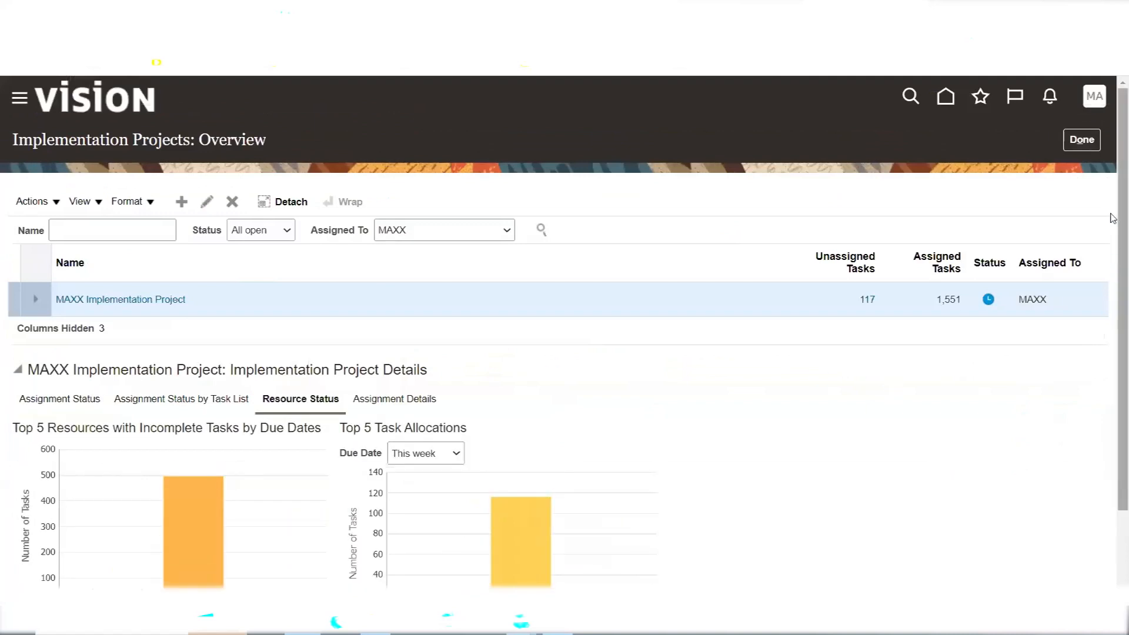
pyautogui.scroll(-3, 1113, 318)
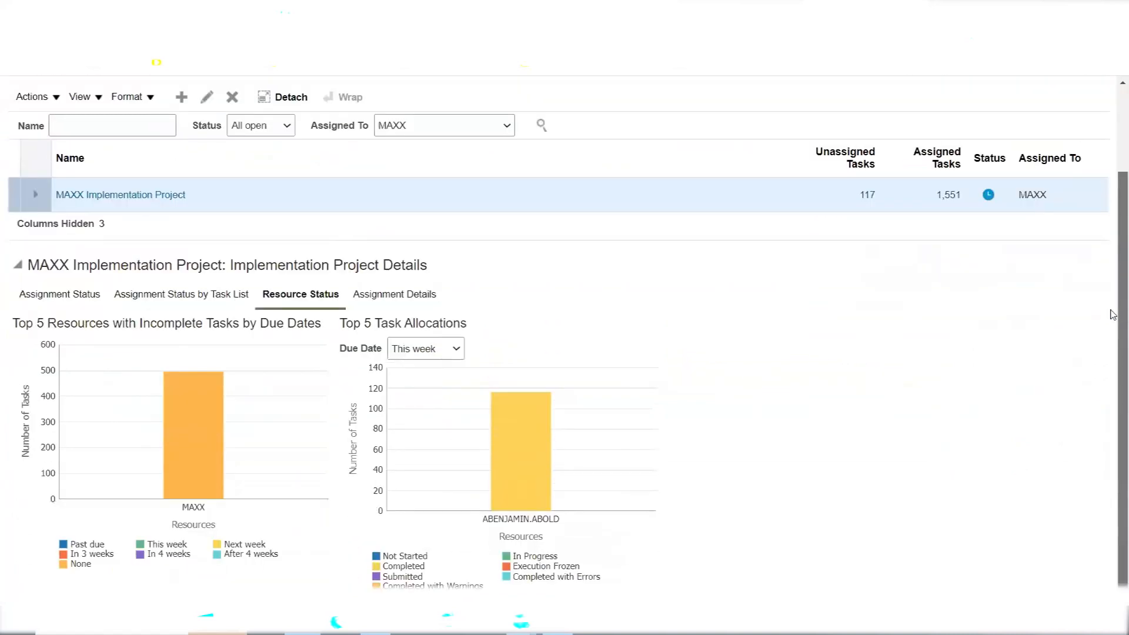
pyautogui.click(426, 354)
# Set the Top 5 Task Allocations due date filter to Next week
pyautogui.click(426, 395)
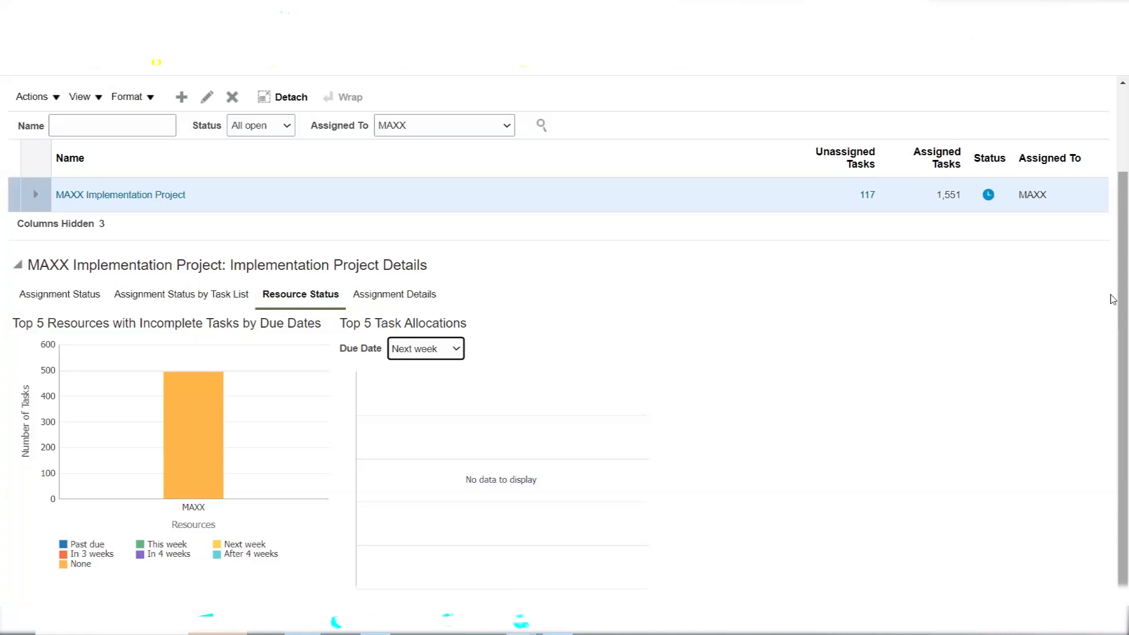
# Leave the overview and reopen the MAXX Implementation Project from the projects list
pyautogui.scroll(3, 1113, 299)
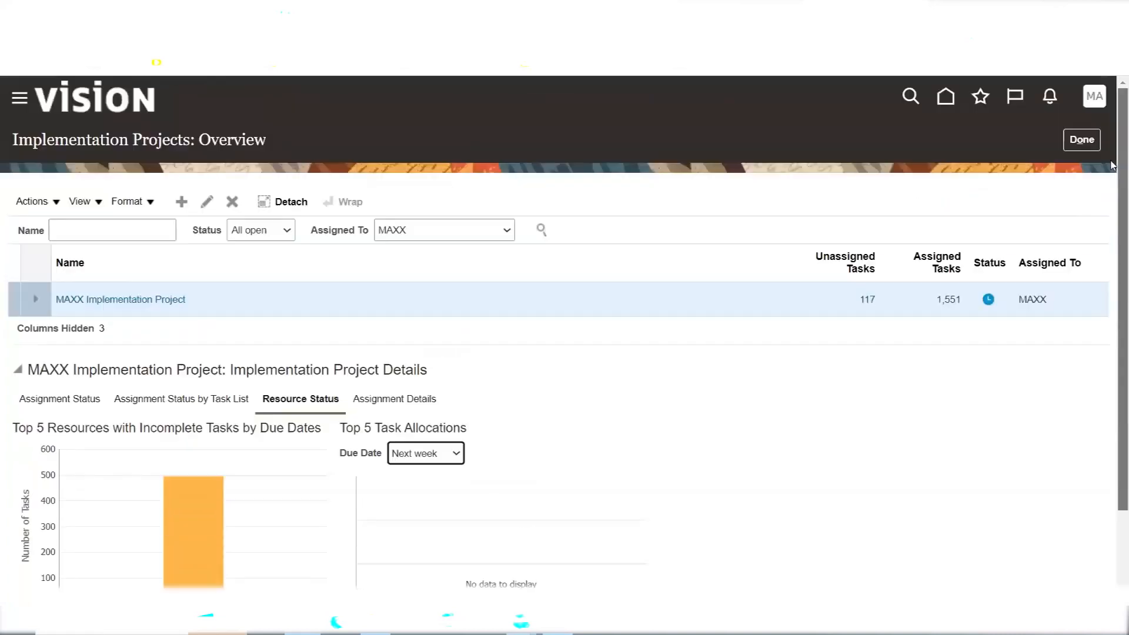
pyautogui.click(1081, 139)
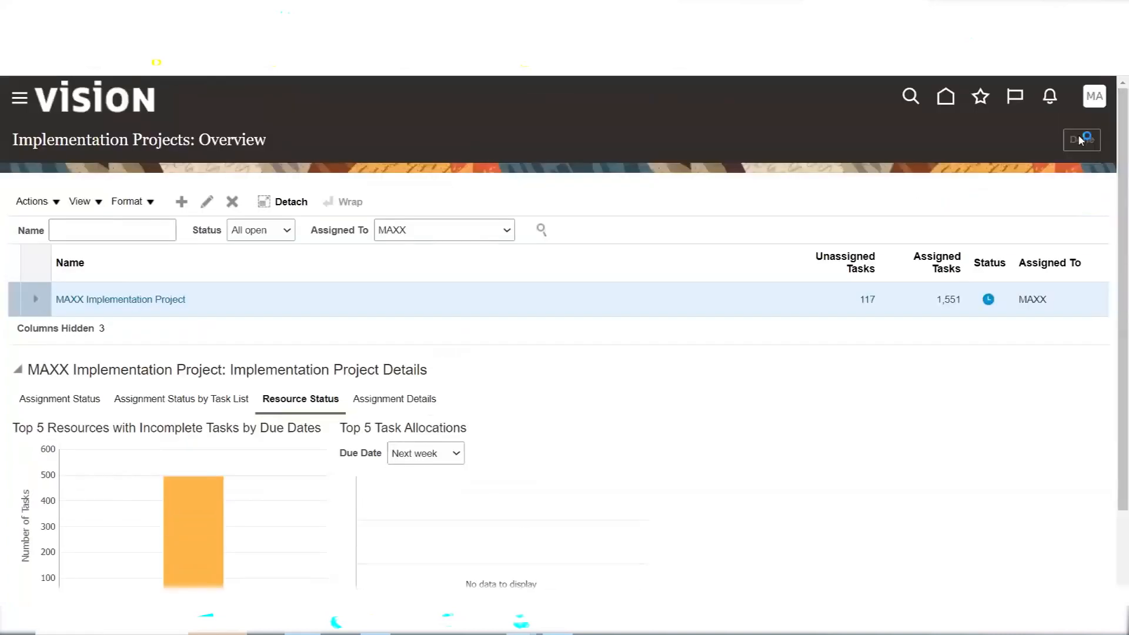
pyautogui.click(1024, 139)
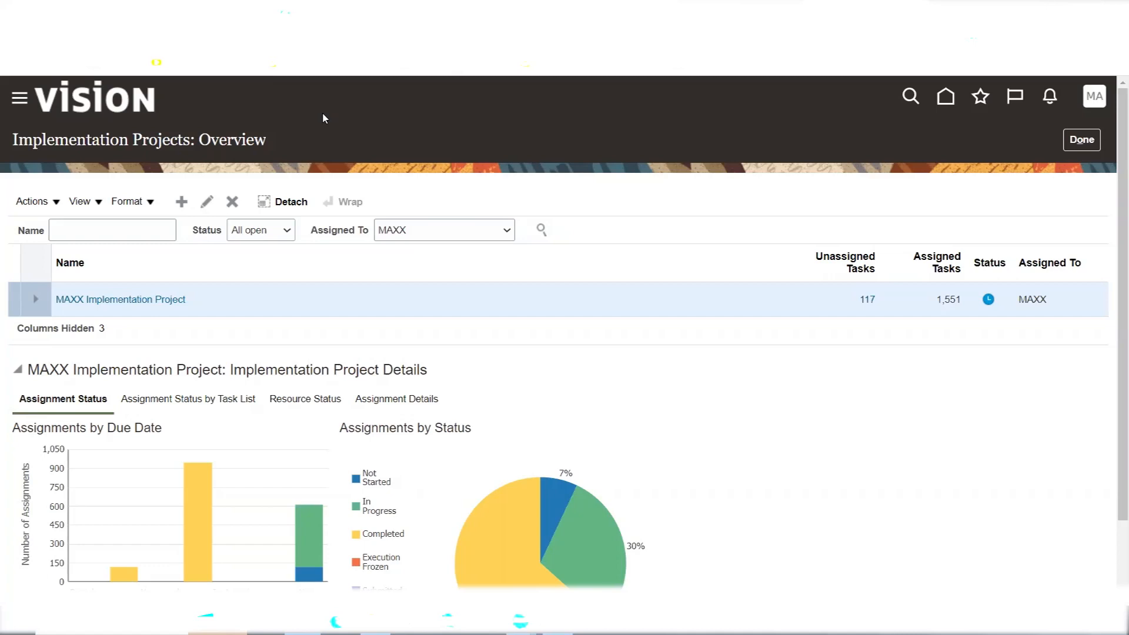
pyautogui.click(127, 300)
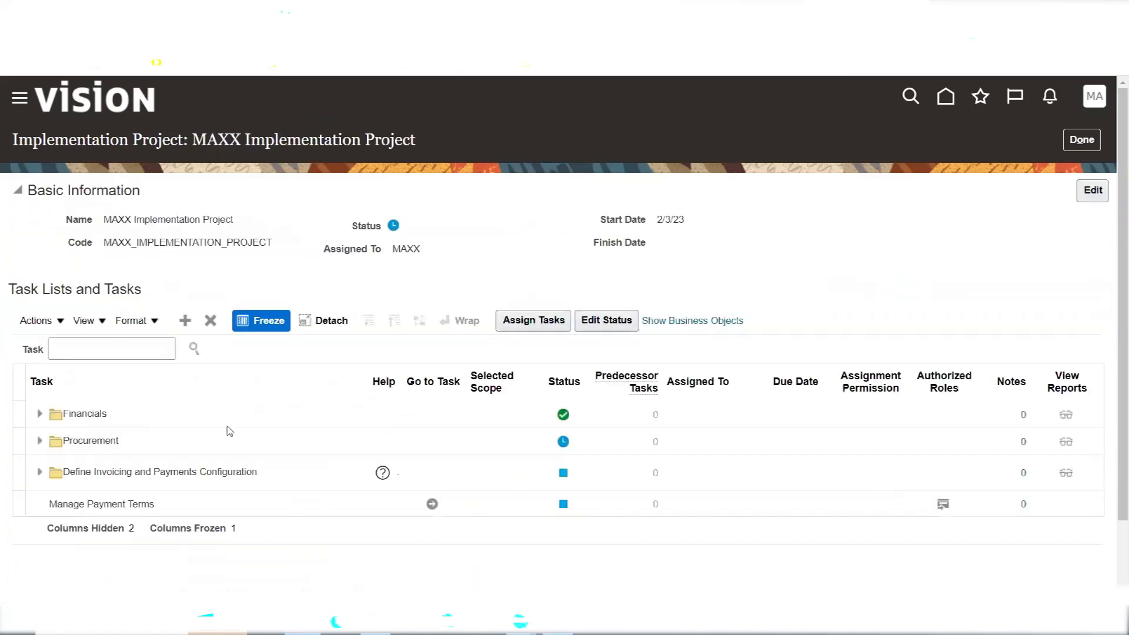
# Select only the Manage Payment Terms task, remove it, and confirm the warning
pyautogui.click(118, 424)
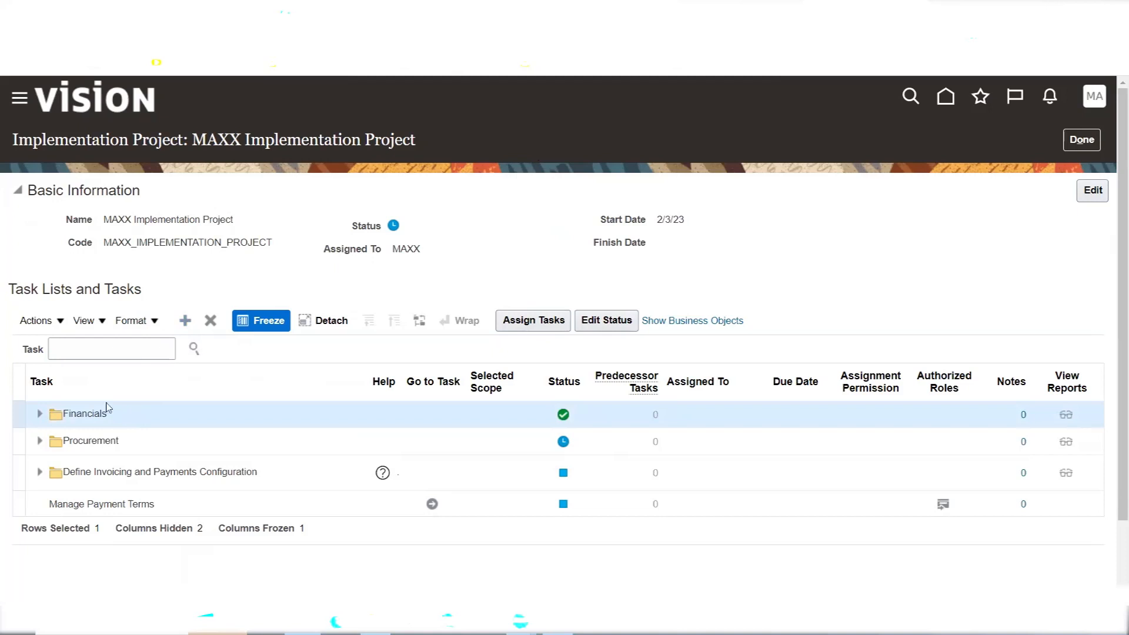
pyautogui.click(20, 378)
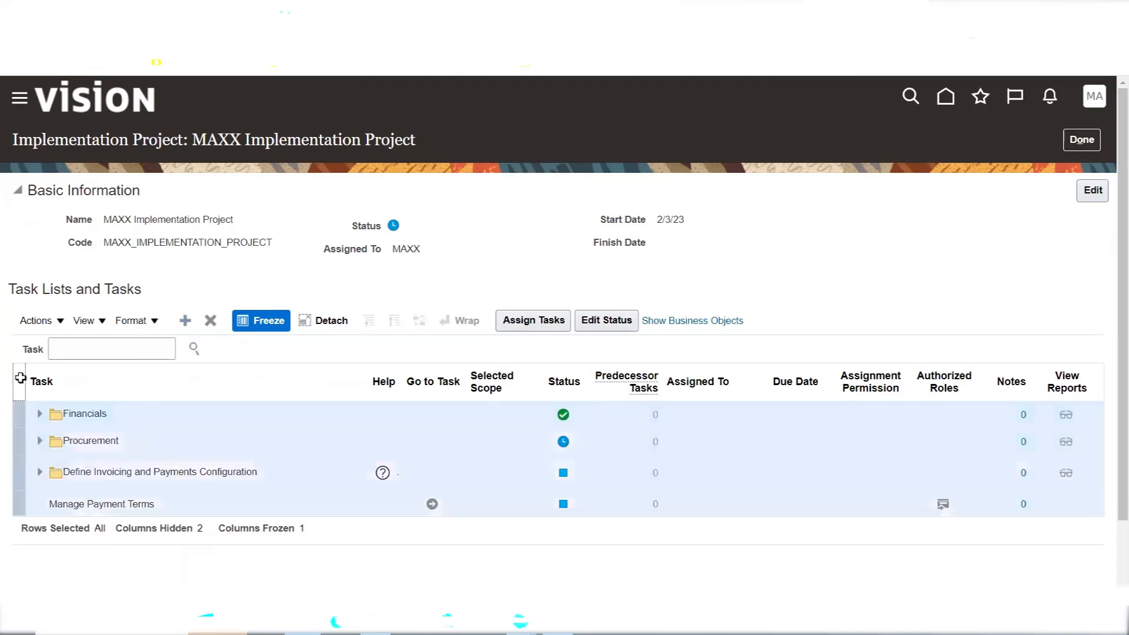
pyautogui.click(20, 378)
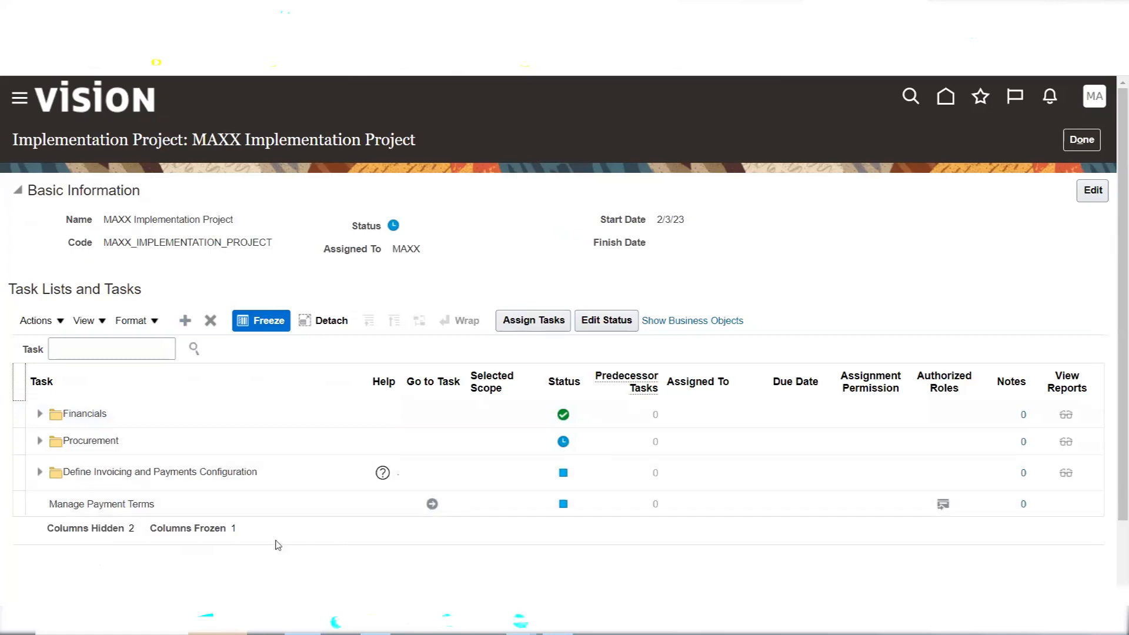
pyautogui.click(17, 504)
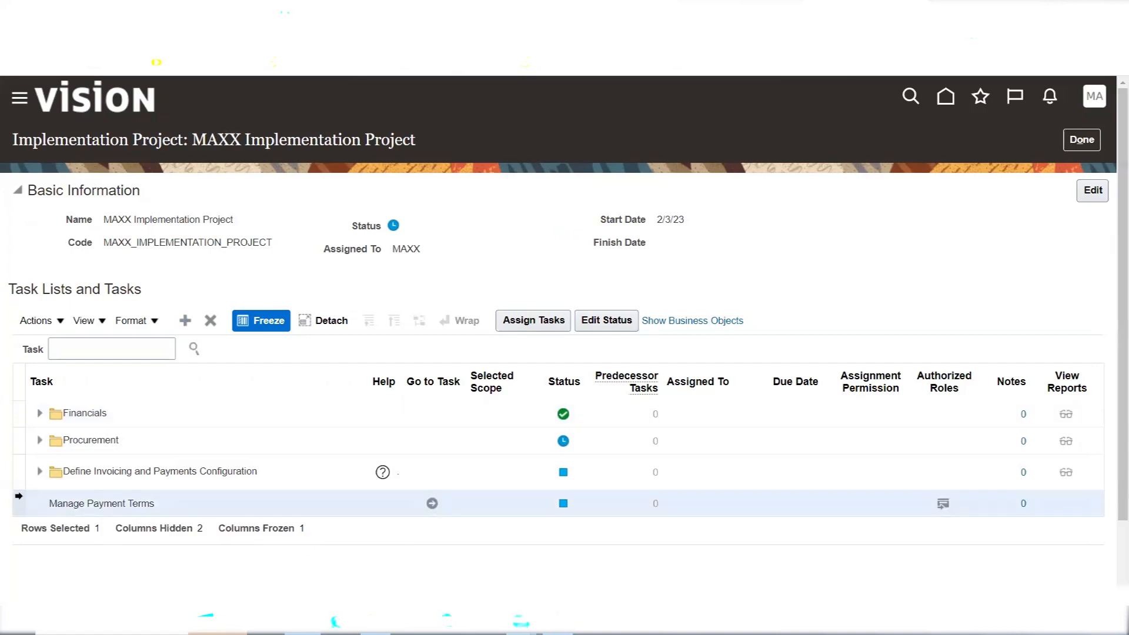
pyautogui.keyDown('ctrl'); pyautogui.click(22, 466); pyautogui.keyUp('ctrl')
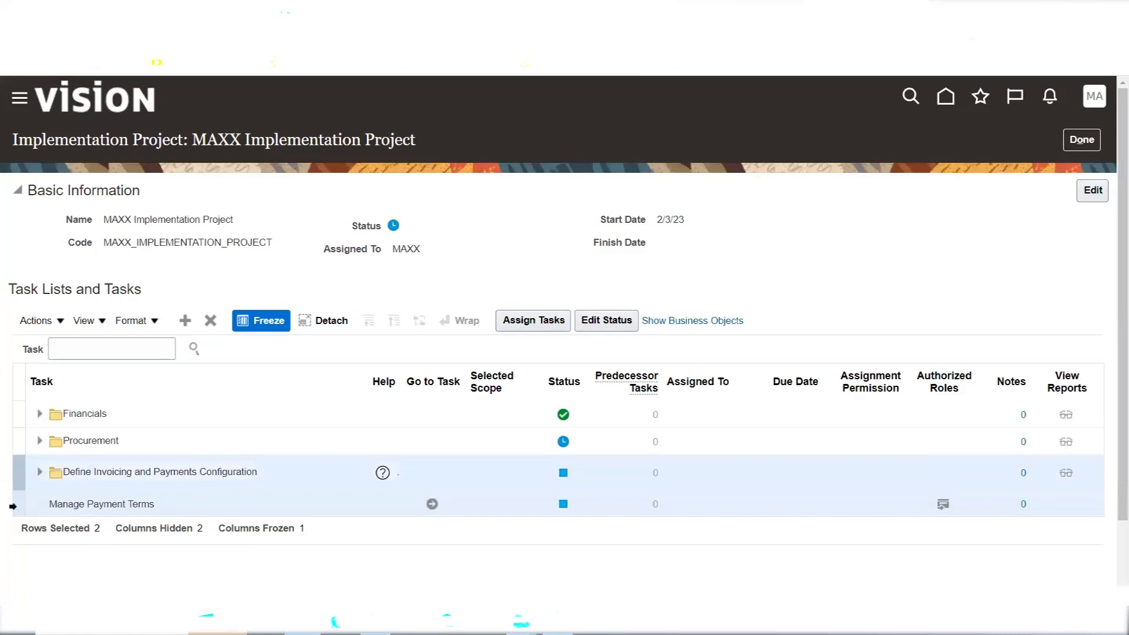
pyautogui.click(18, 504)
pyautogui.click(211, 321)
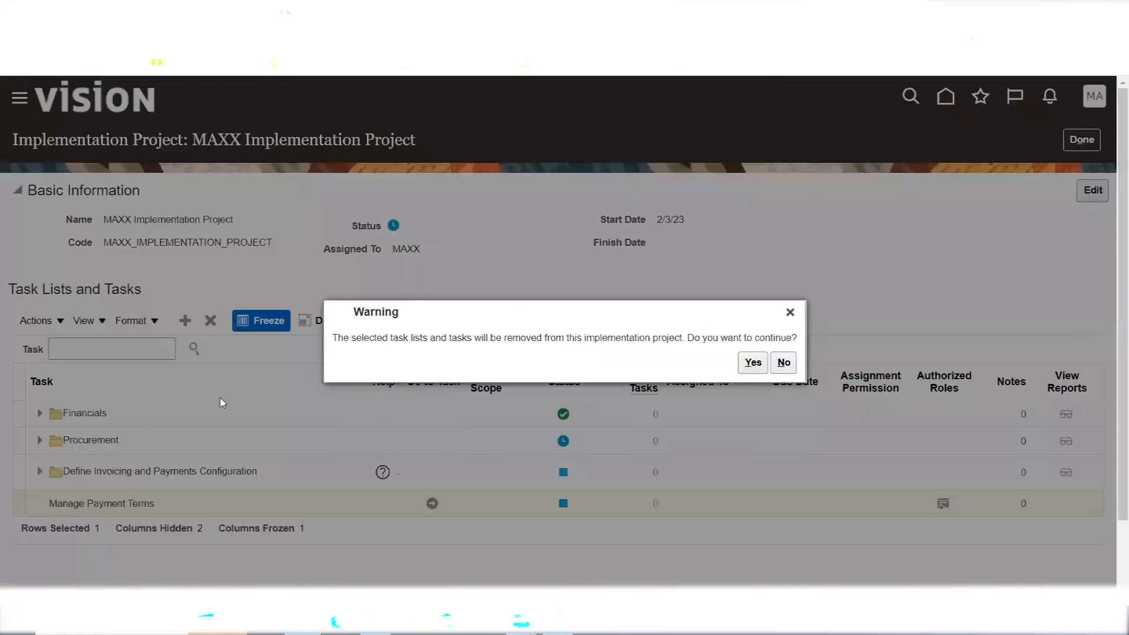
pyautogui.click(752, 362)
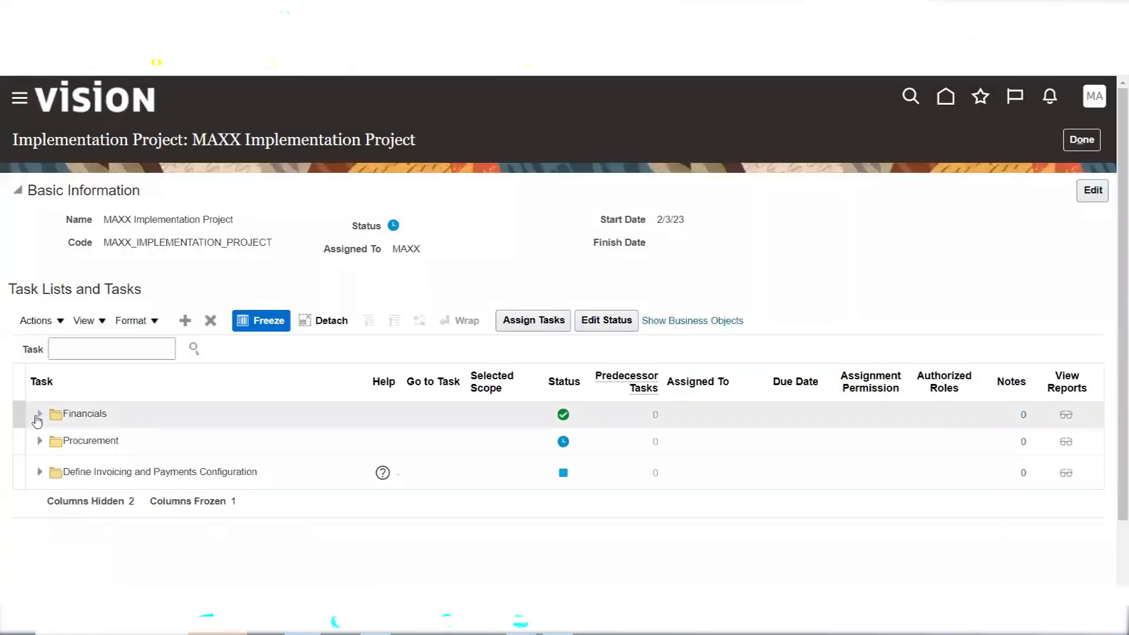
# Expand the Financials task list to review its tasks, then return to the overview
pyautogui.click(40, 415)
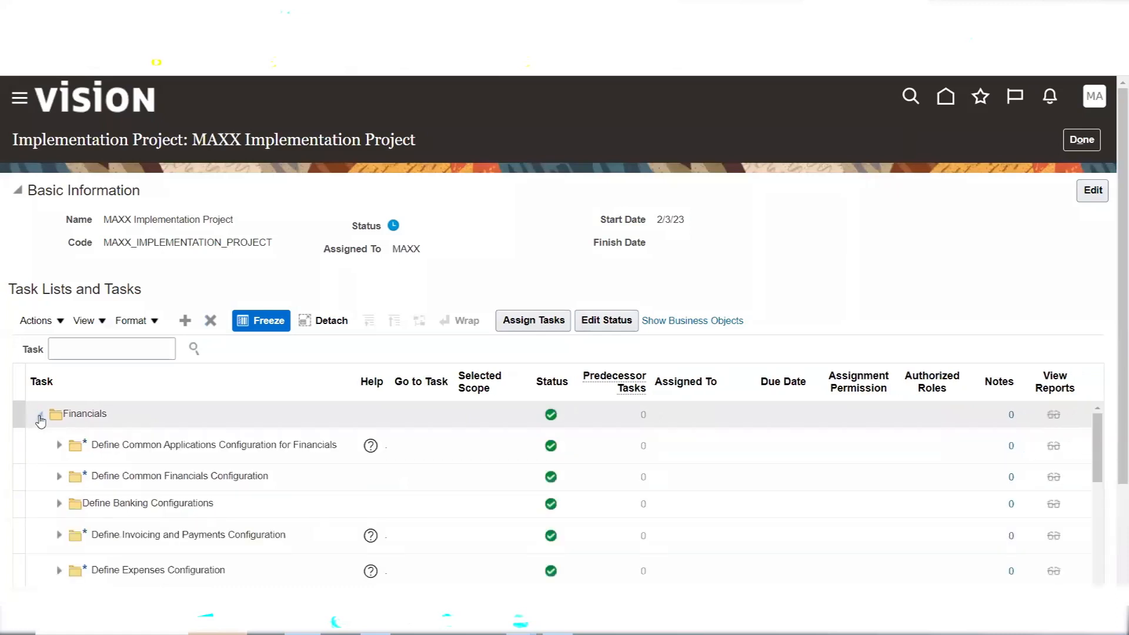
pyautogui.scroll(-2, 1113, 291)
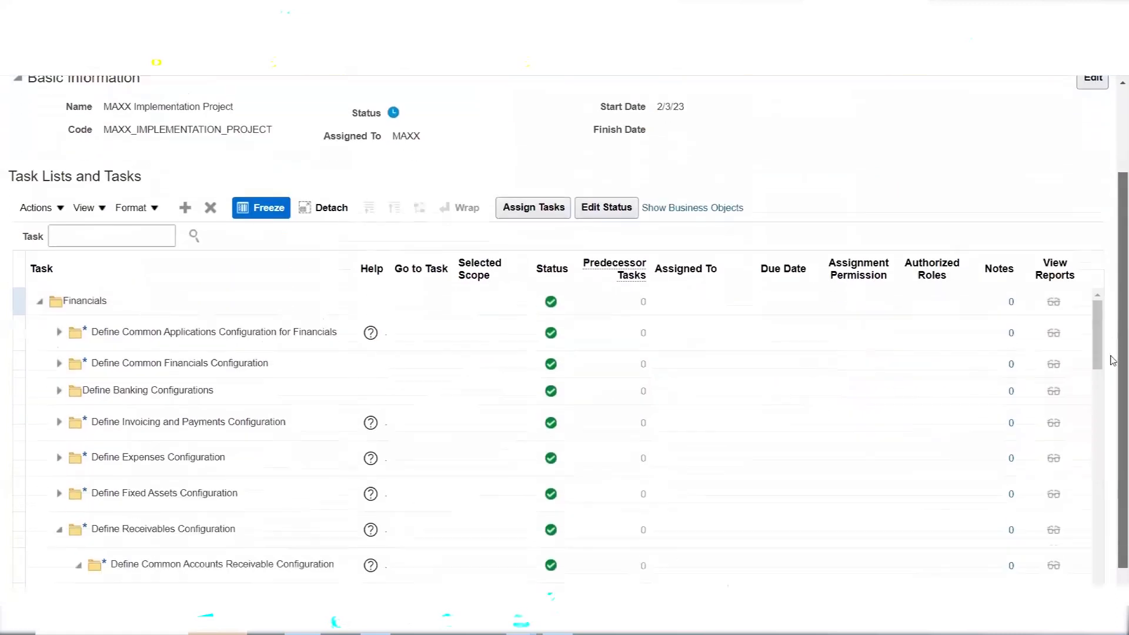
pyautogui.click(128, 409)
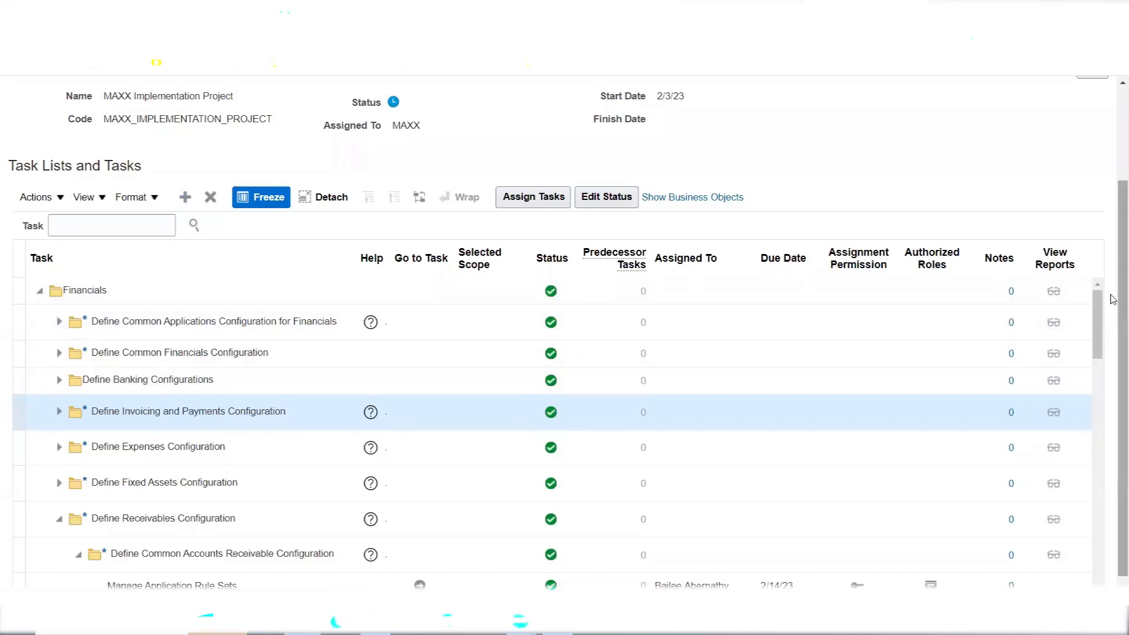
pyautogui.scroll(2, 1113, 237)
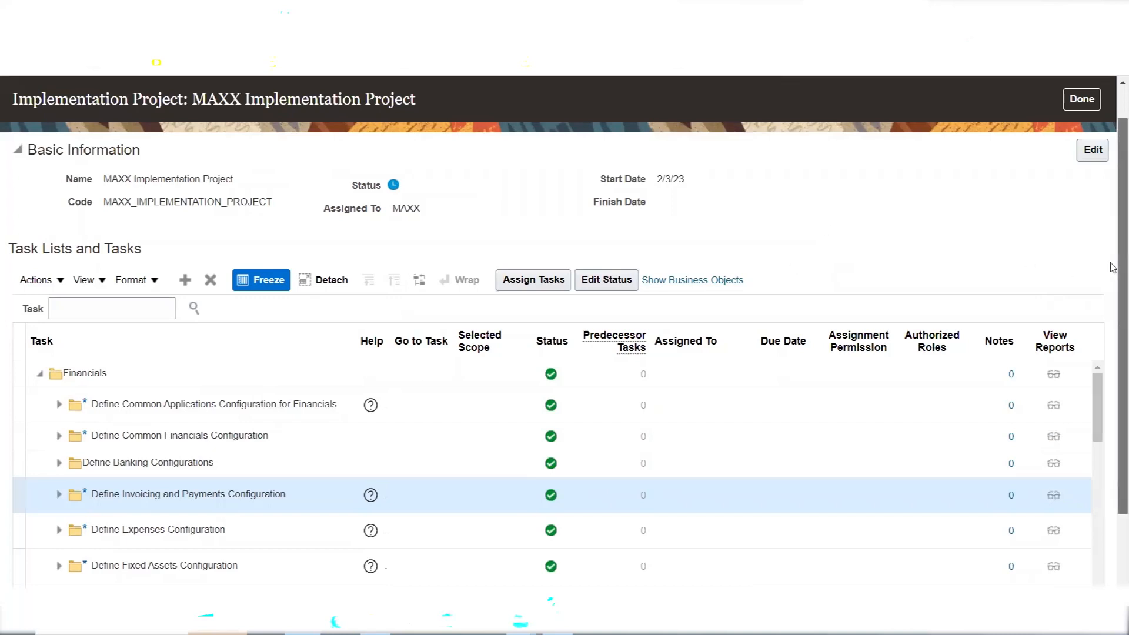
pyautogui.scroll(1, 1113, 247)
pyautogui.click(1082, 139)
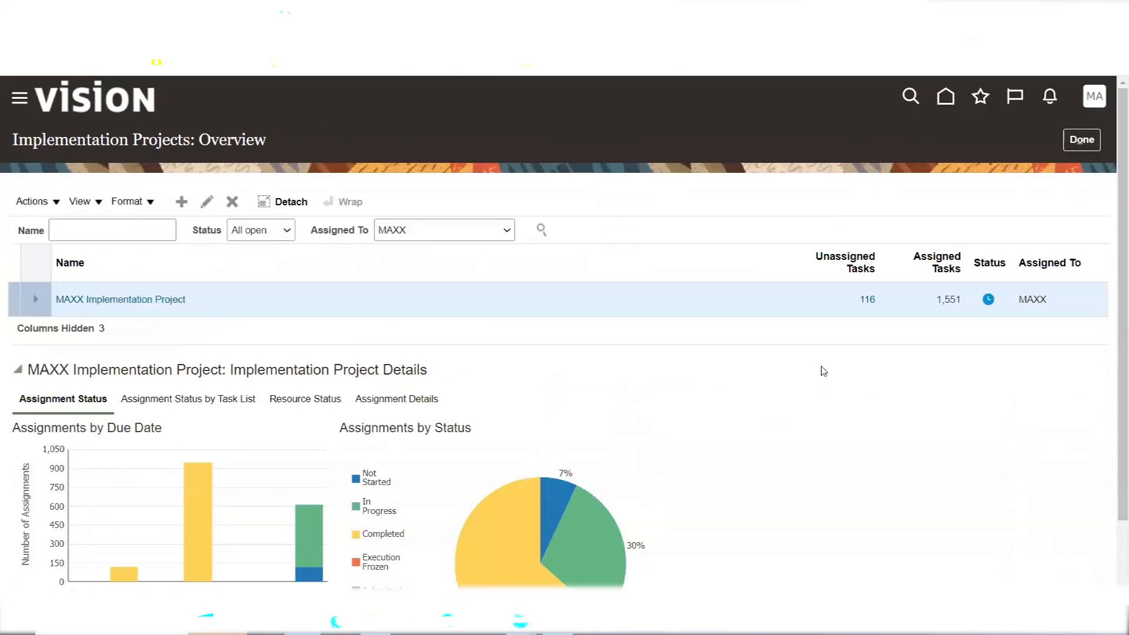
# Close the implementation project pages and open the Security Console from the Navigator's Tools group
pyautogui.click(1090, 144)
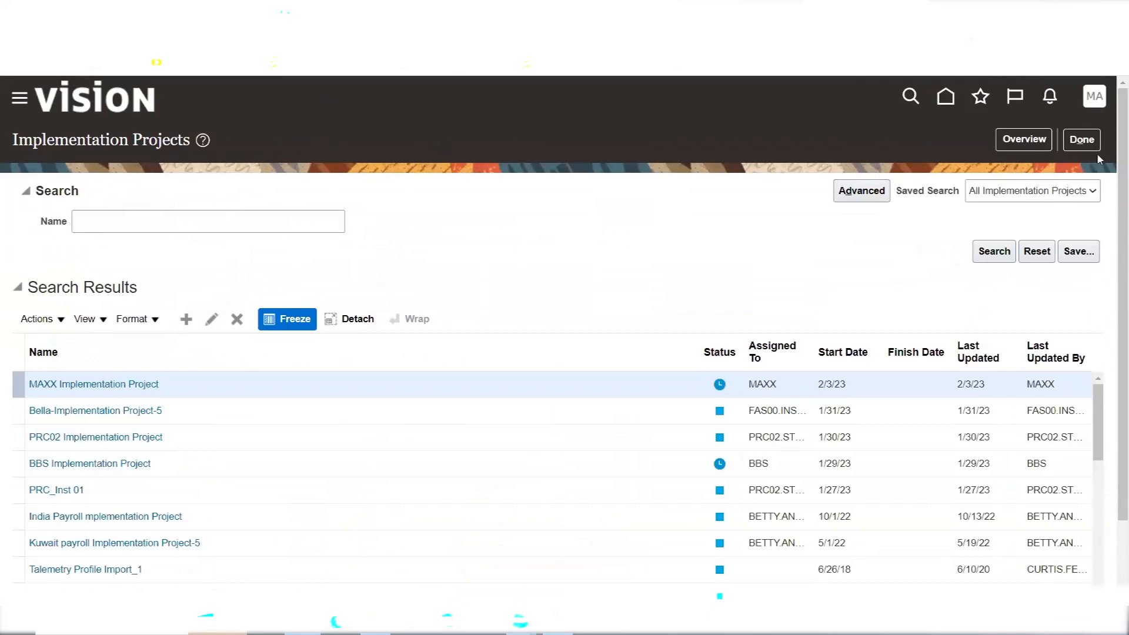
pyautogui.click(1088, 147)
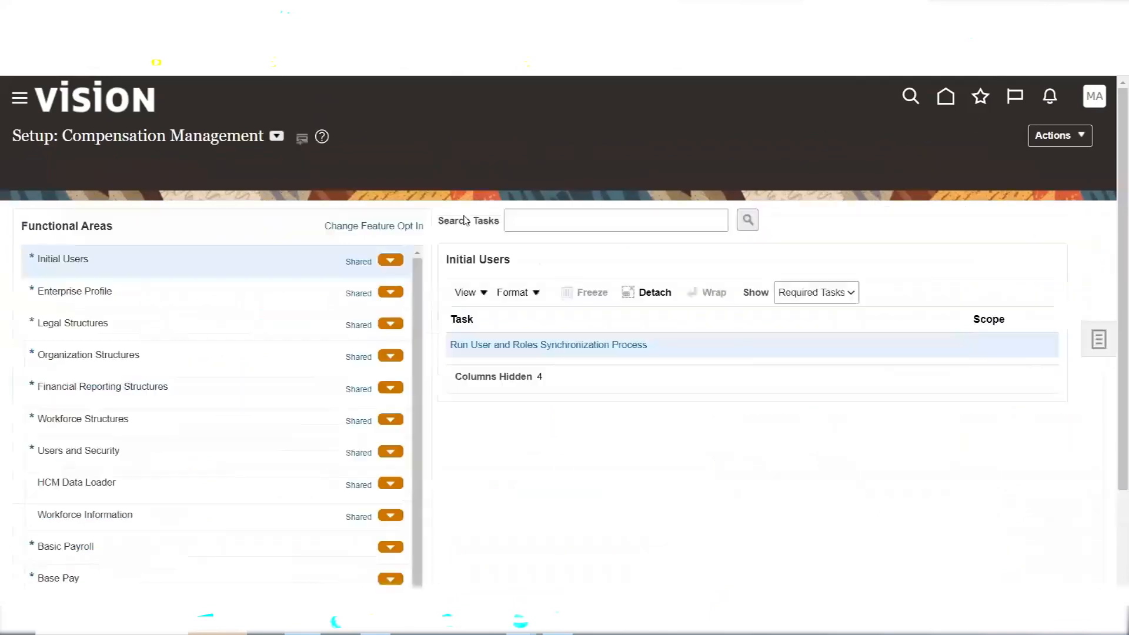
pyautogui.click(18, 99)
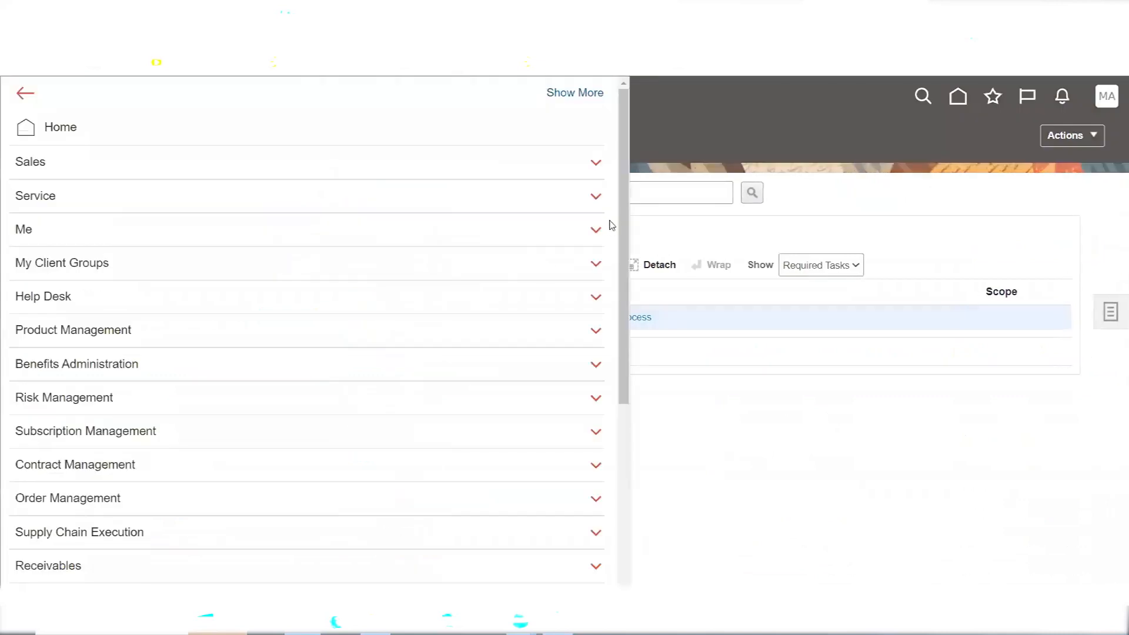
pyautogui.moveTo(623, 211); pyautogui.dragTo(628, 416)
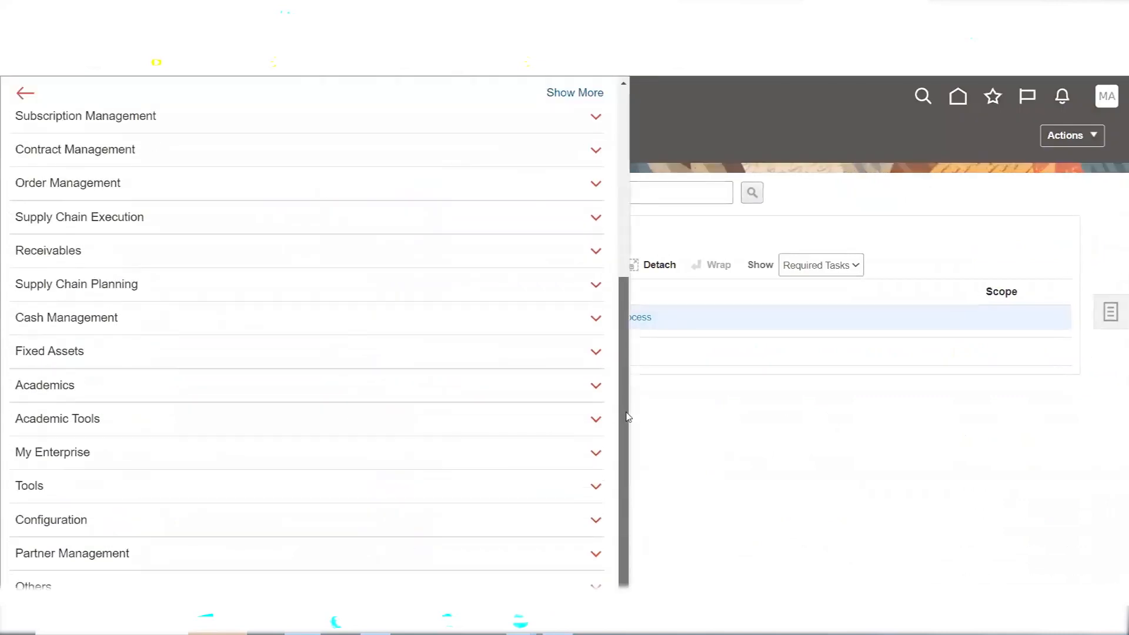
pyautogui.moveTo(628, 416); pyautogui.dragTo(616, 171)
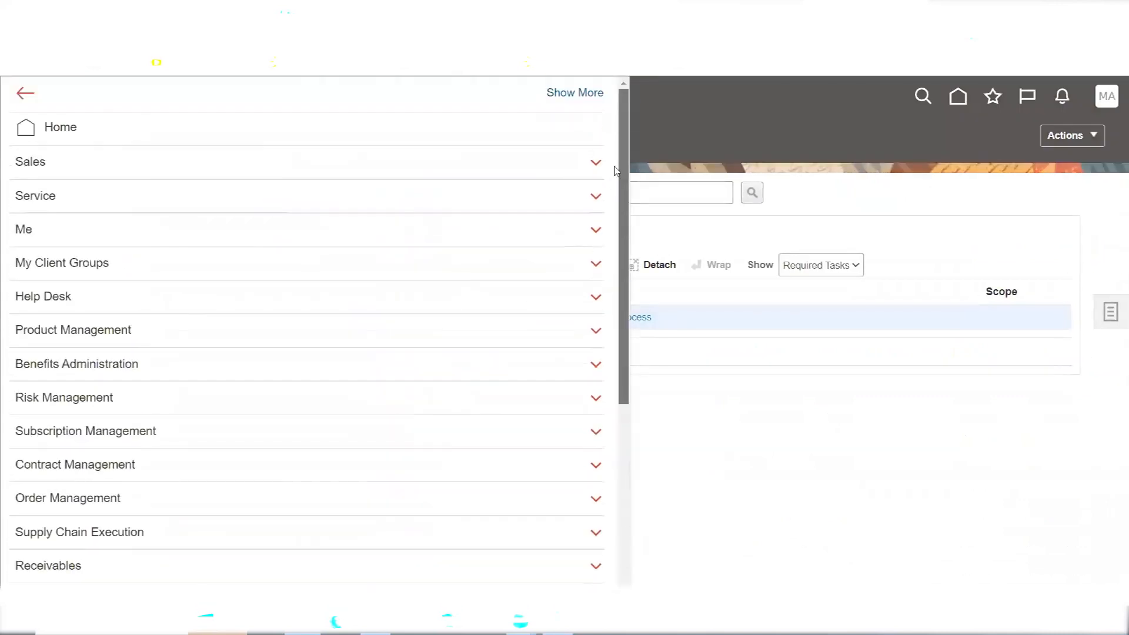
pyautogui.scroll(-5, 599, 517)
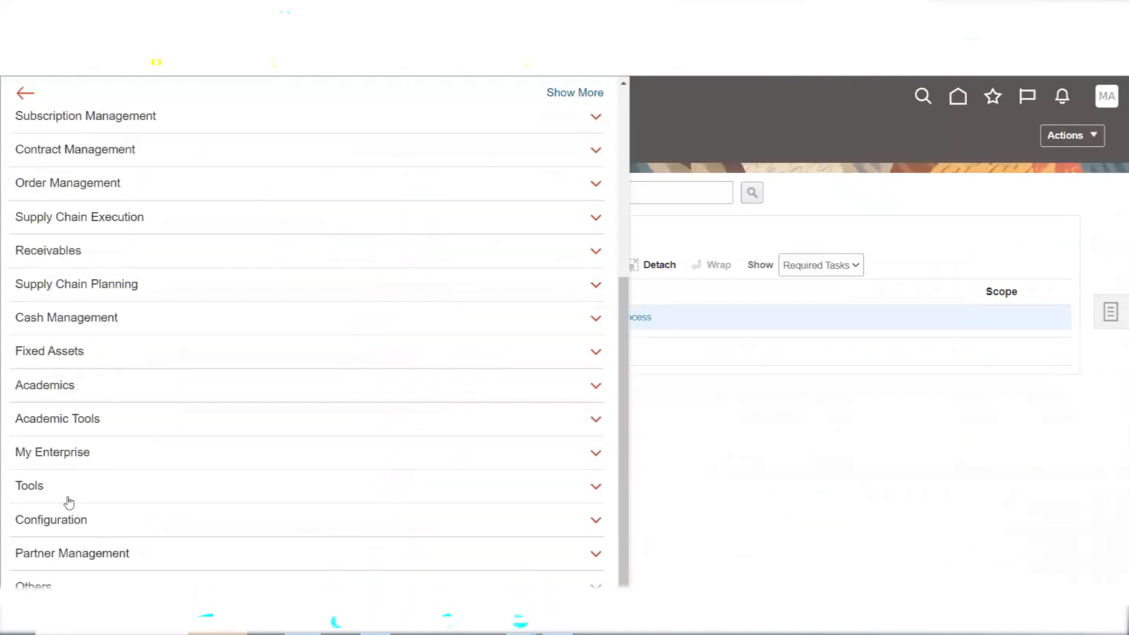
pyautogui.click(55, 491)
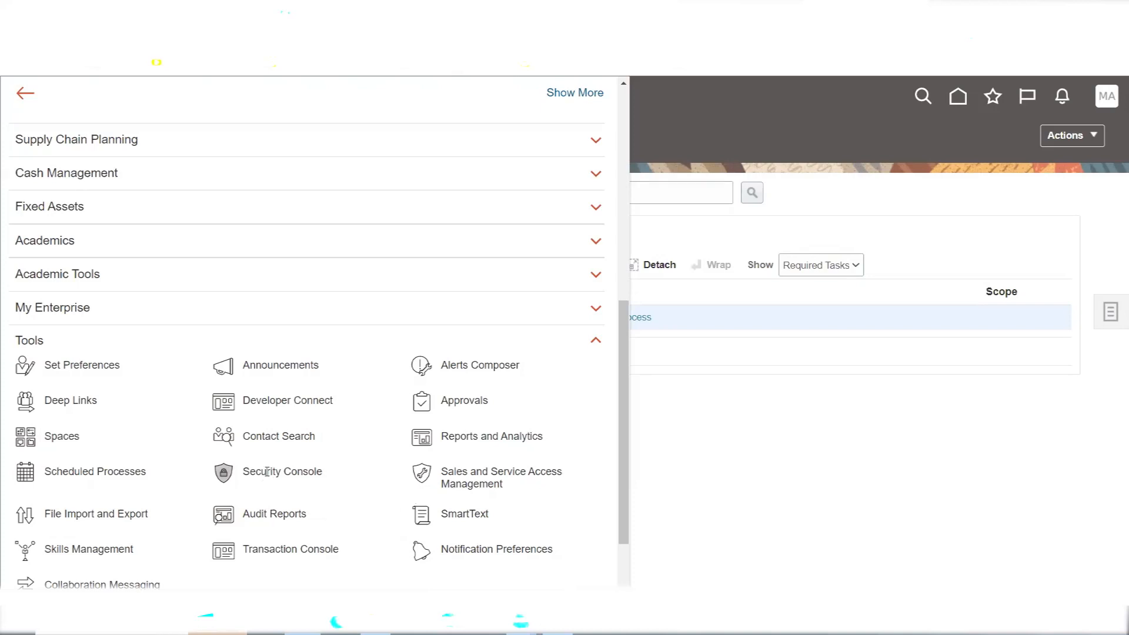
pyautogui.click(267, 472)
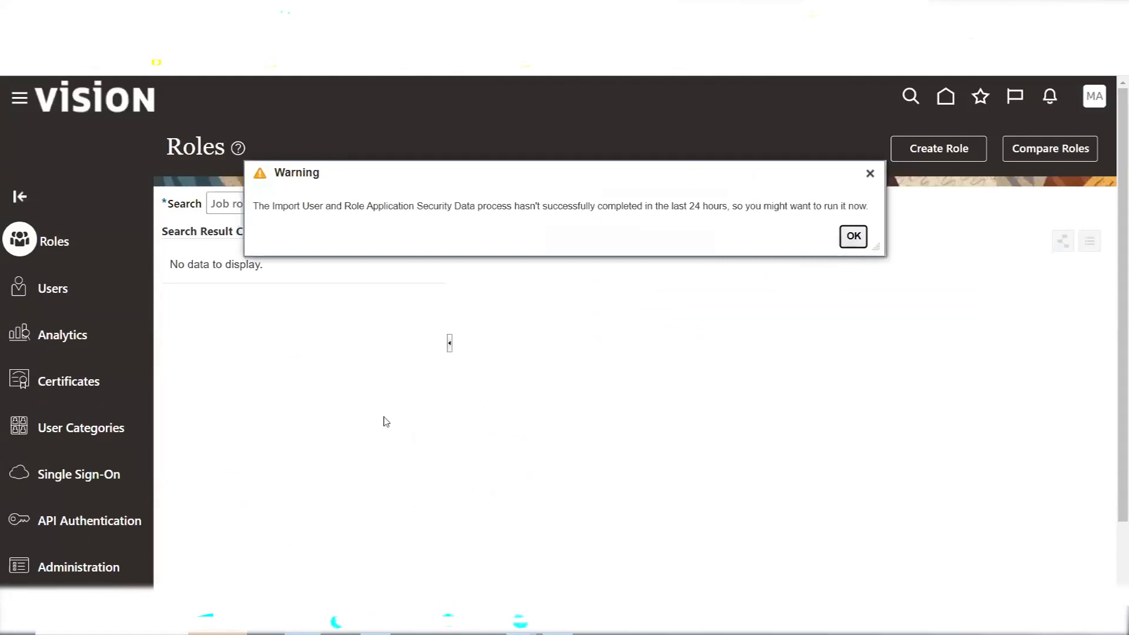
# Dismiss the import warning and search user accounts for the user name MAXX
pyautogui.click(47, 291)
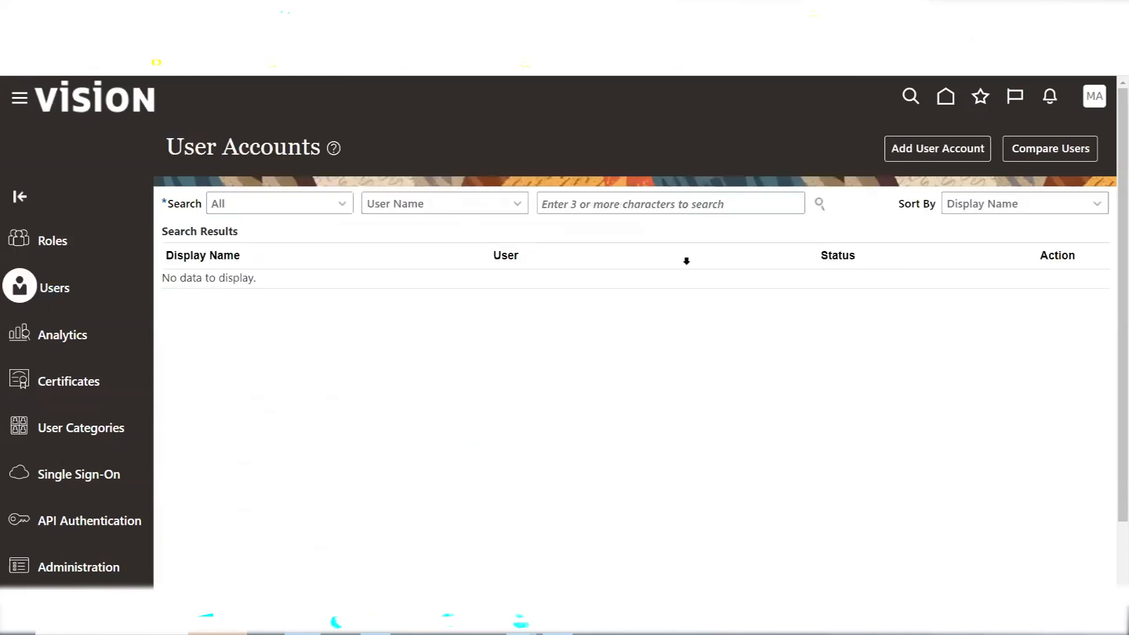
pyautogui.click(724, 206)
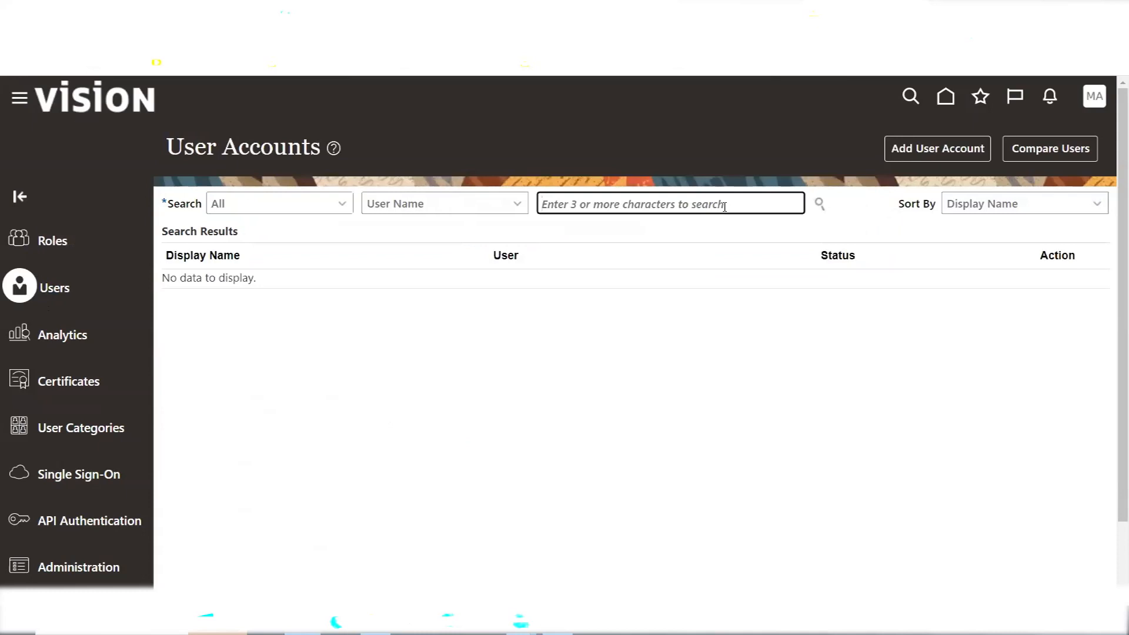
pyautogui.write('MAXX')
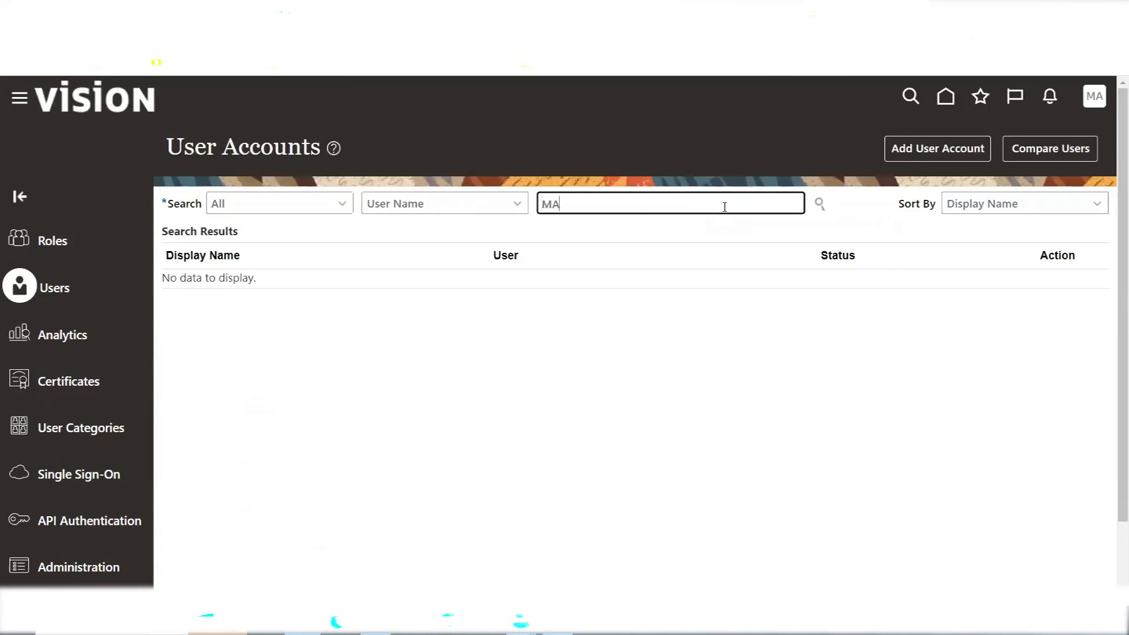
pyautogui.click(818, 204)
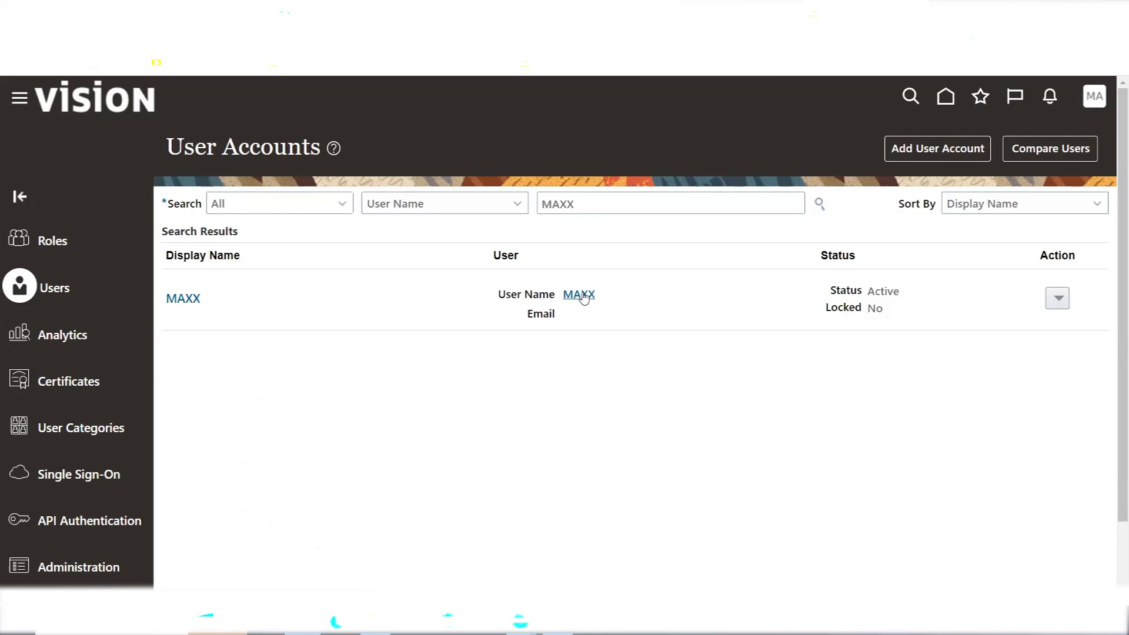
pyautogui.click(582, 294)
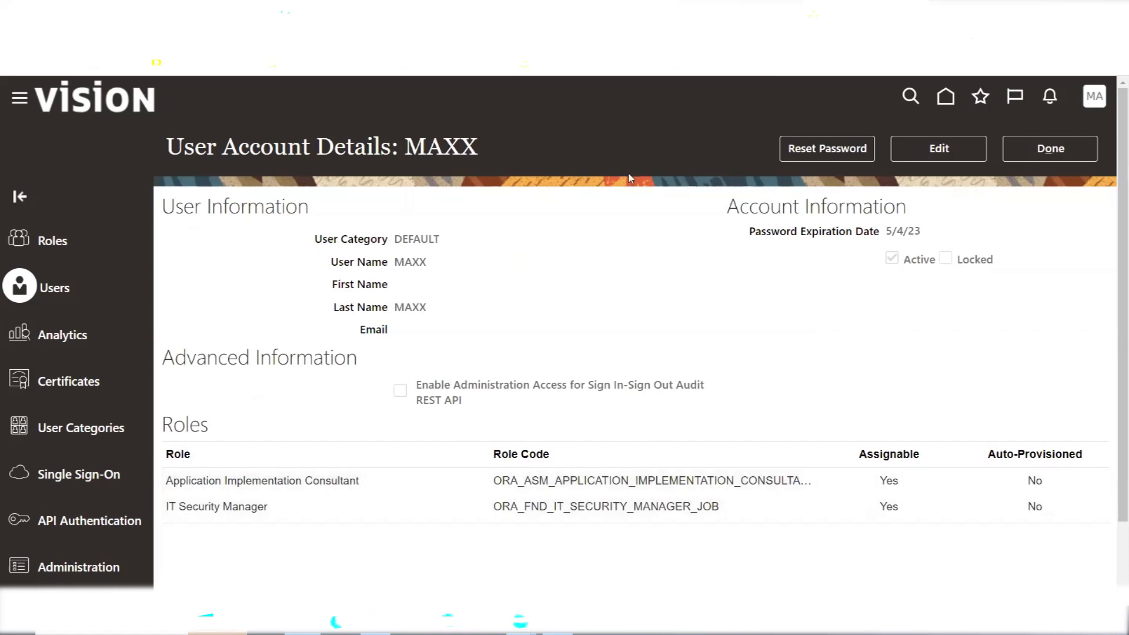
pyautogui.click(941, 149)
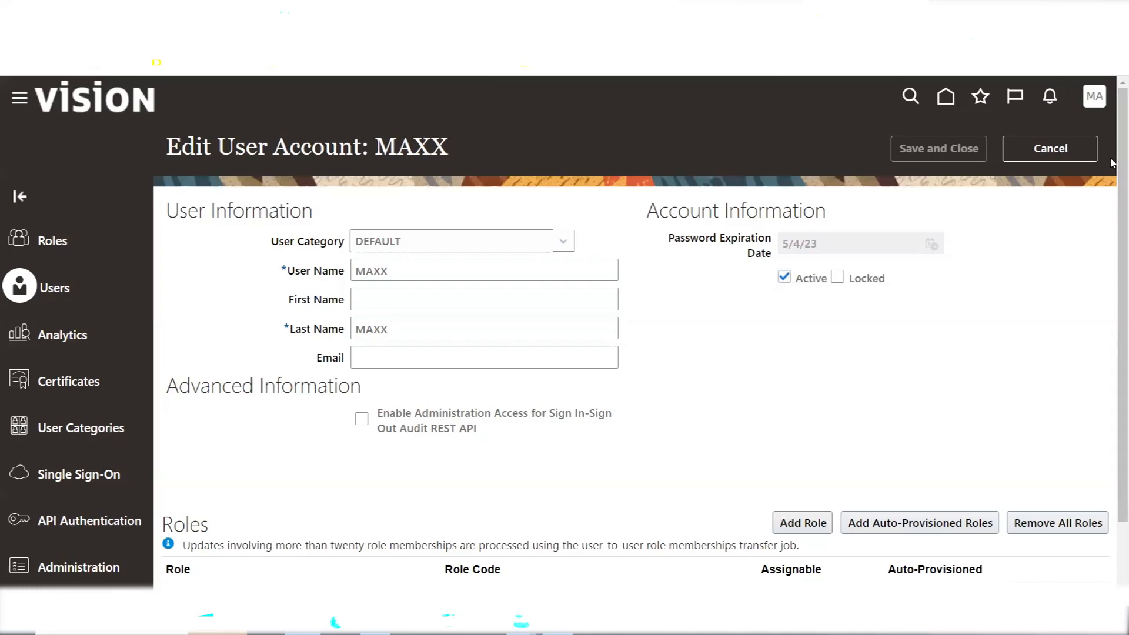
pyautogui.click(1084, 148)
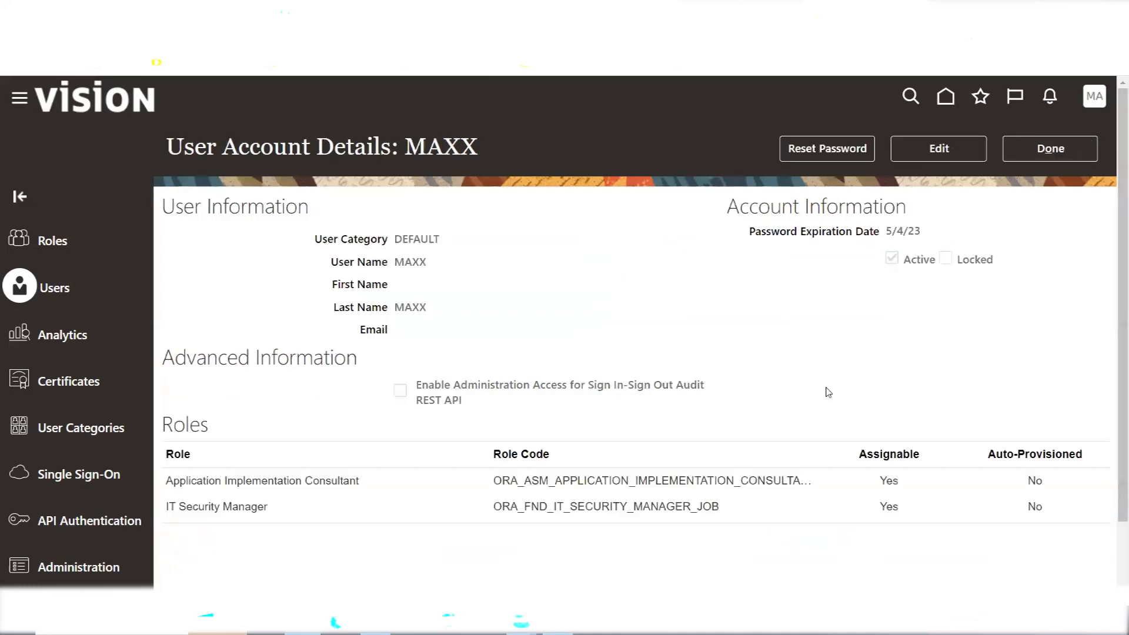
pyautogui.click(1035, 154)
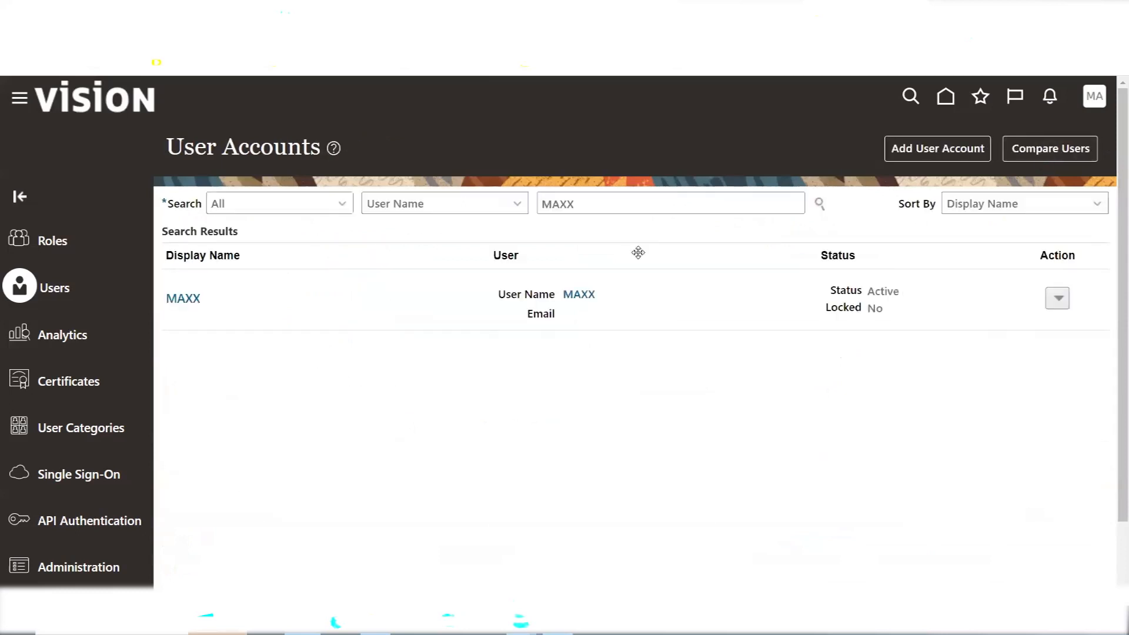
# Start a new user account and point out its User Category field
pyautogui.click(917, 151)
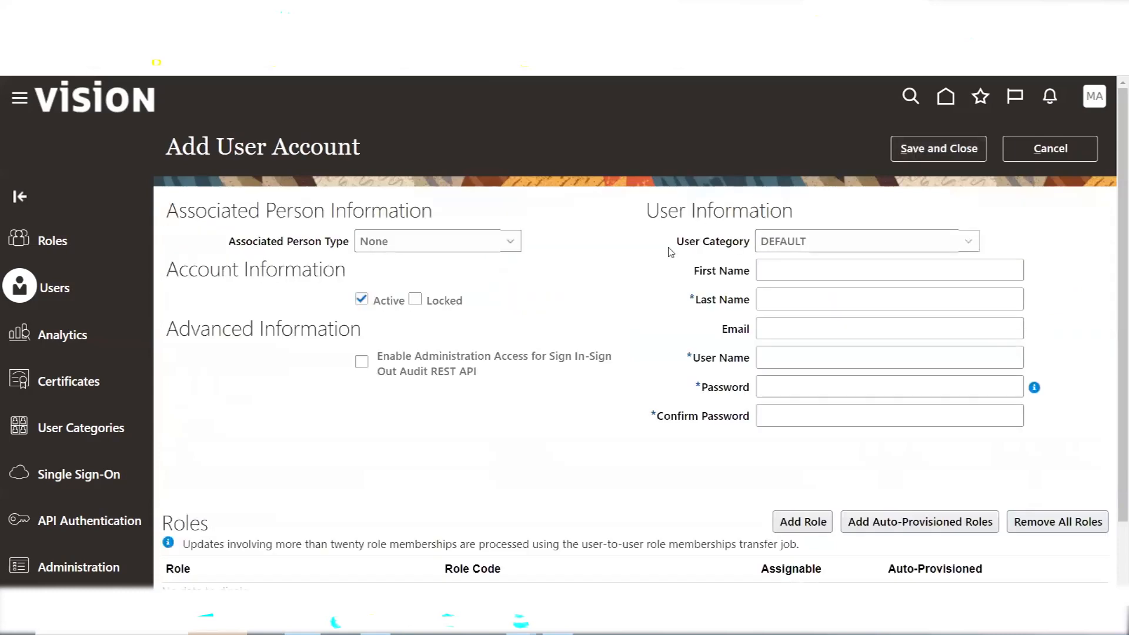
pyautogui.moveTo(679, 246); pyautogui.dragTo(745, 242)
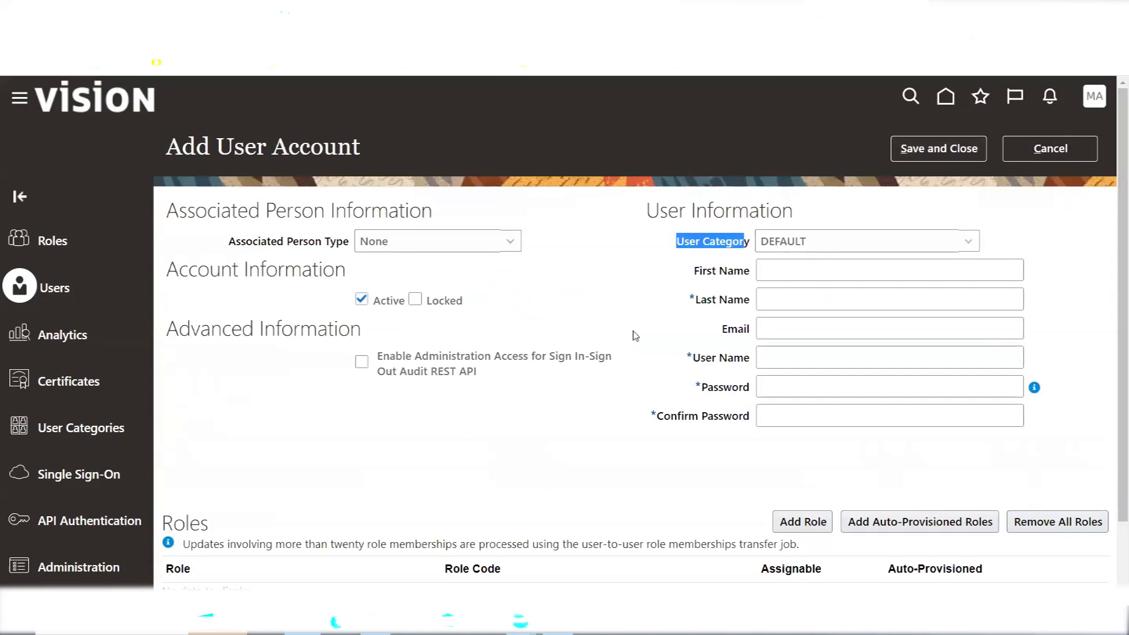
pyautogui.moveTo(1034, 389)
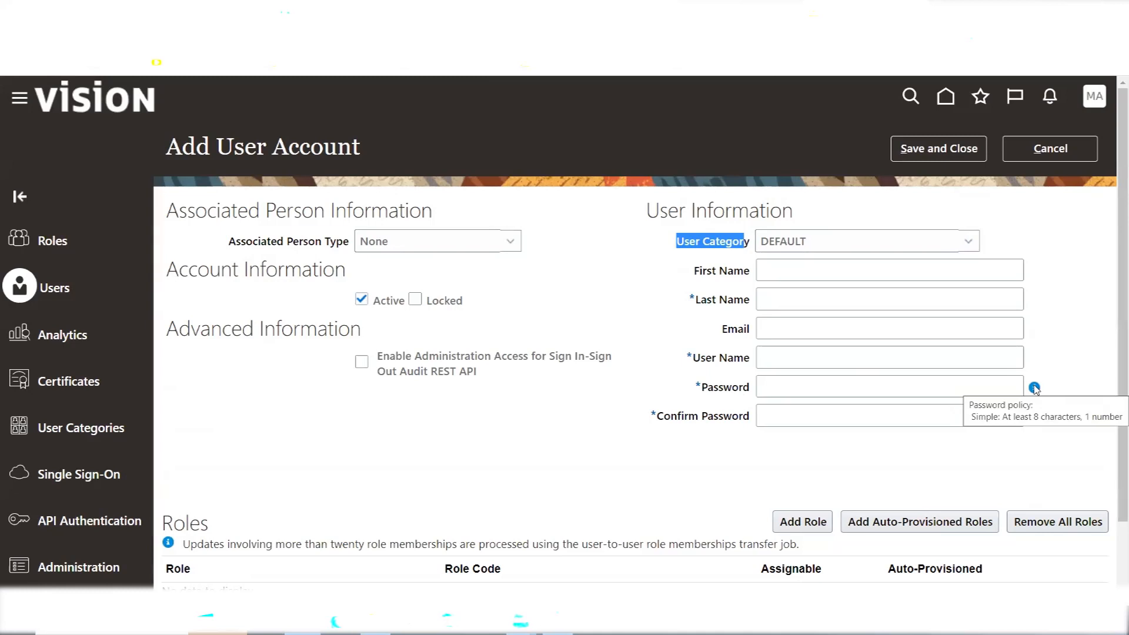
pyautogui.rightClick(1074, 347)
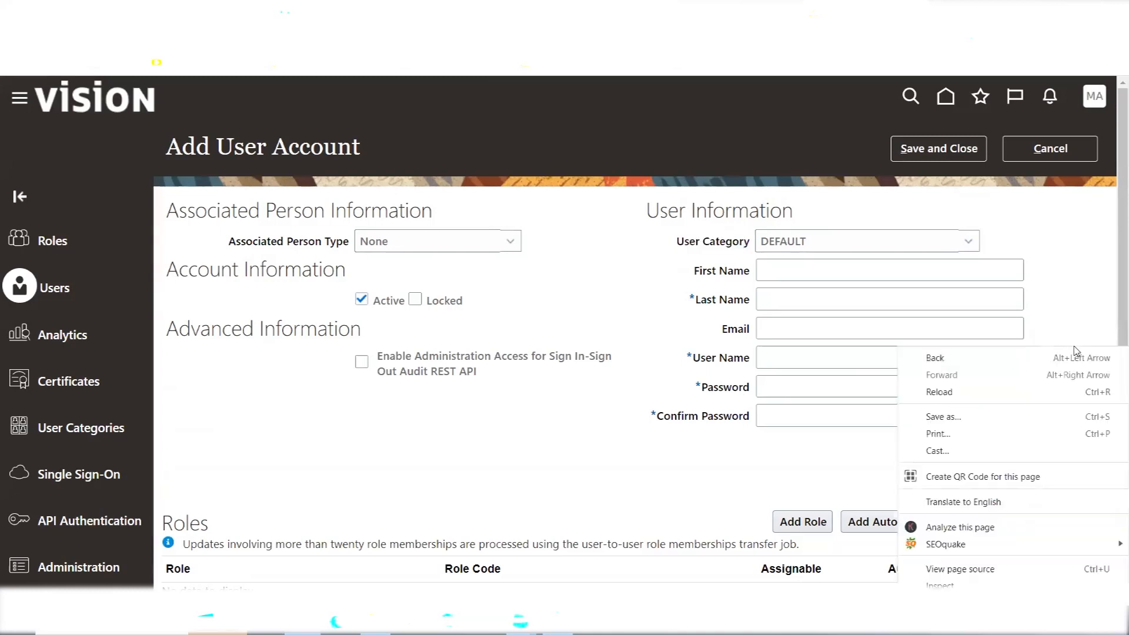
# Enter last name A and first name B so the user name B.A fills in
pyautogui.click(768, 294)
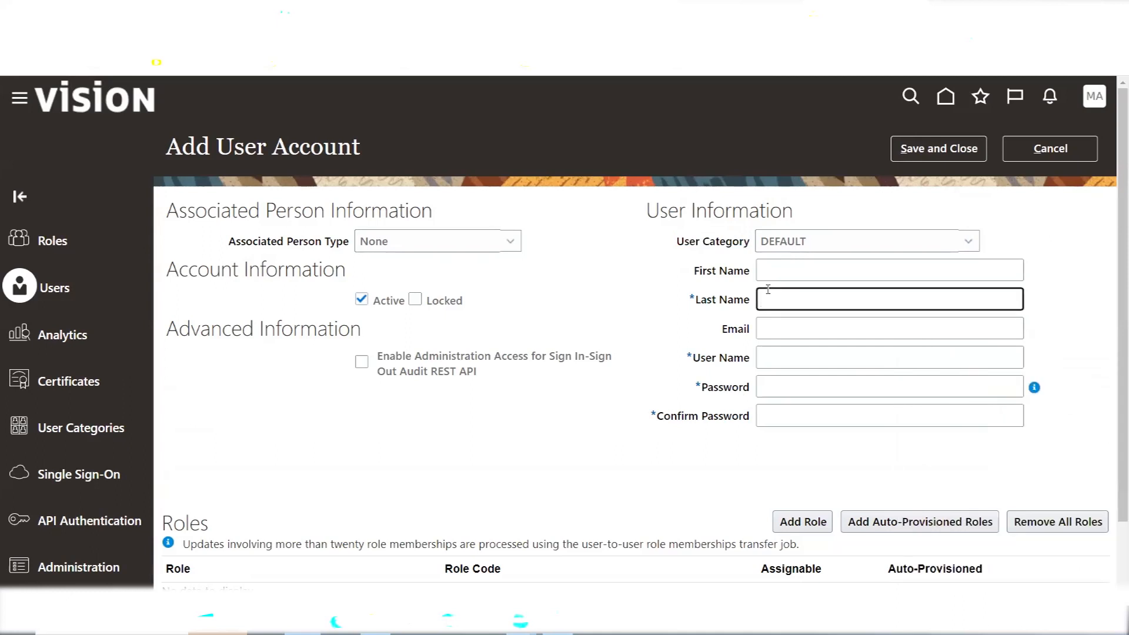
pyautogui.write('a')
pyautogui.press('BackSpace')
pyautogui.write('A')
pyautogui.press('Tab')
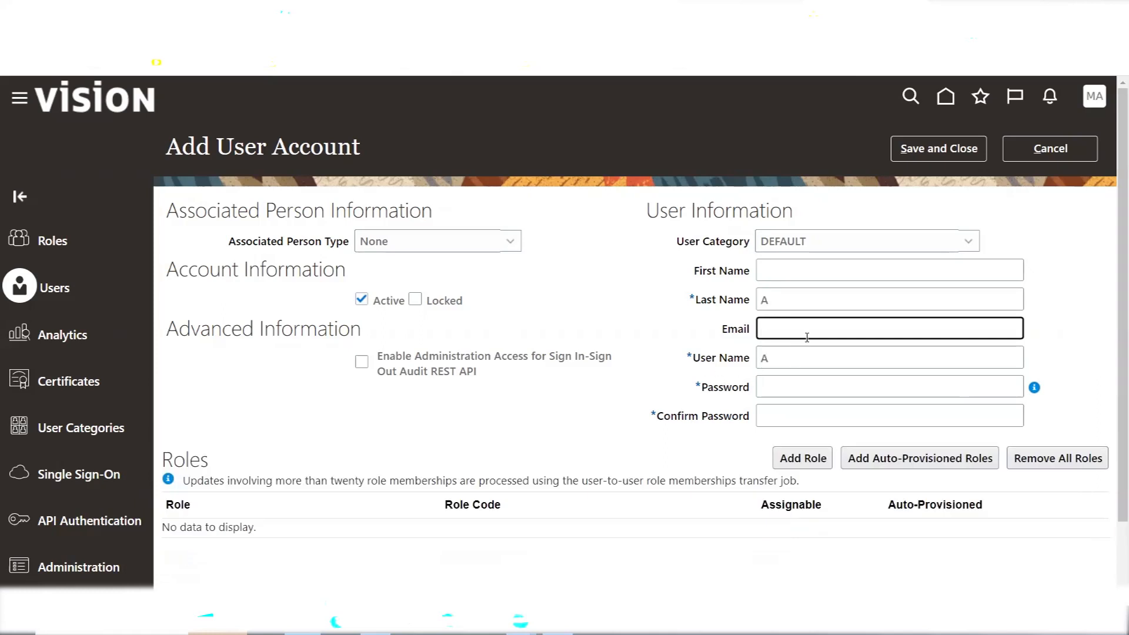
pyautogui.click(781, 269)
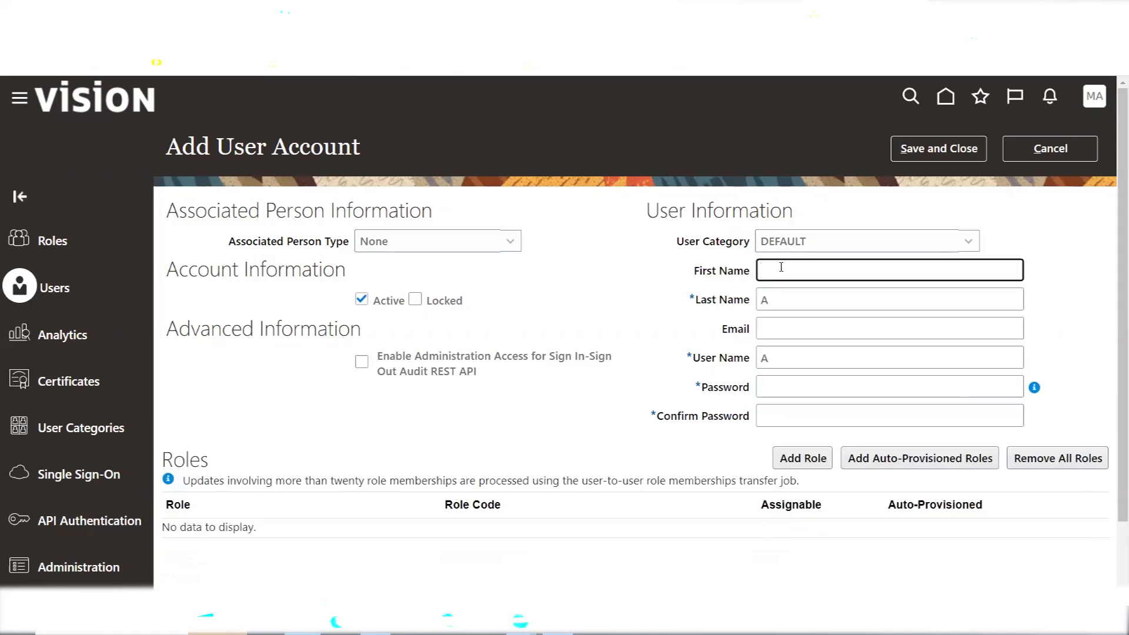
pyautogui.write('B')
pyautogui.click(622, 268)
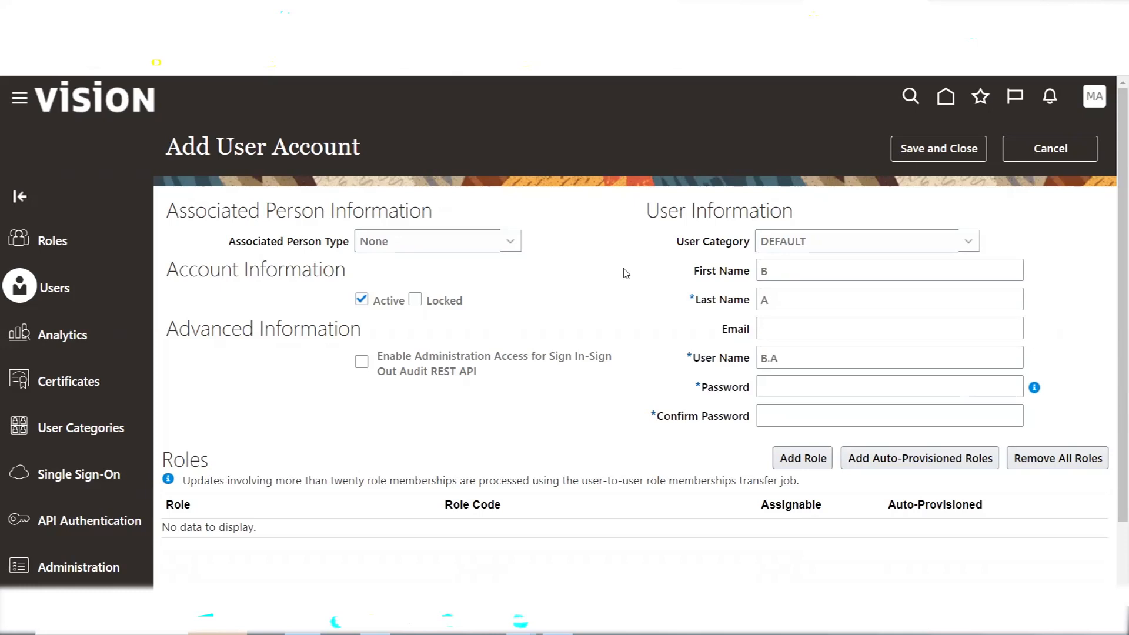
pyautogui.moveTo(677, 245); pyautogui.dragTo(814, 246)
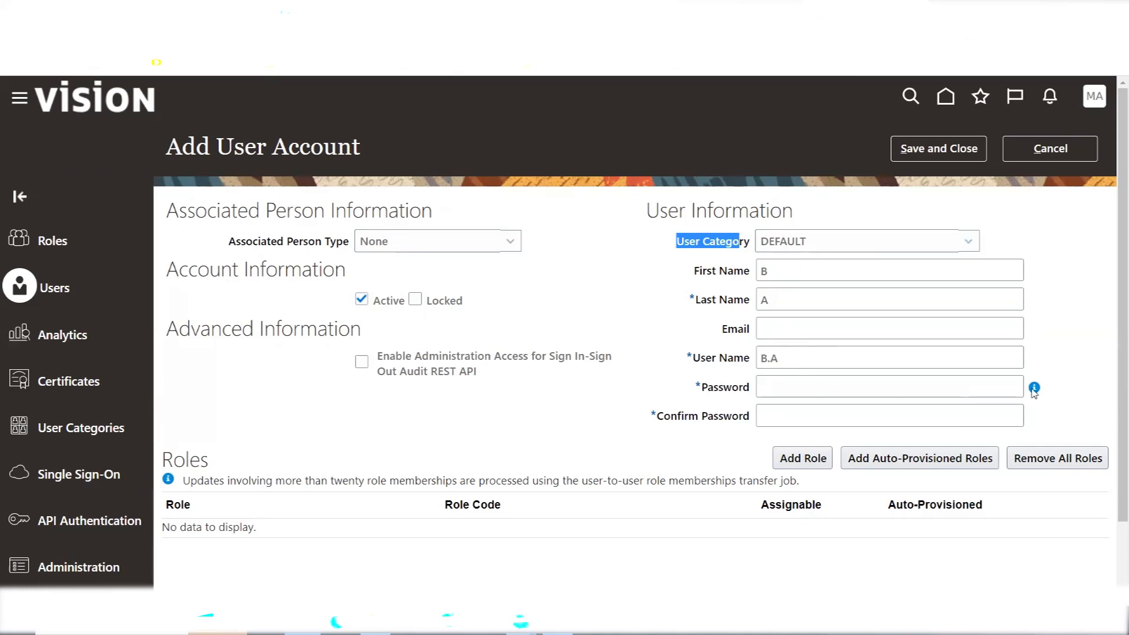
pyautogui.moveTo(1034, 389)
# Discard the new account, delete the TEST user category, and begin a new category
pyautogui.click(1050, 149)
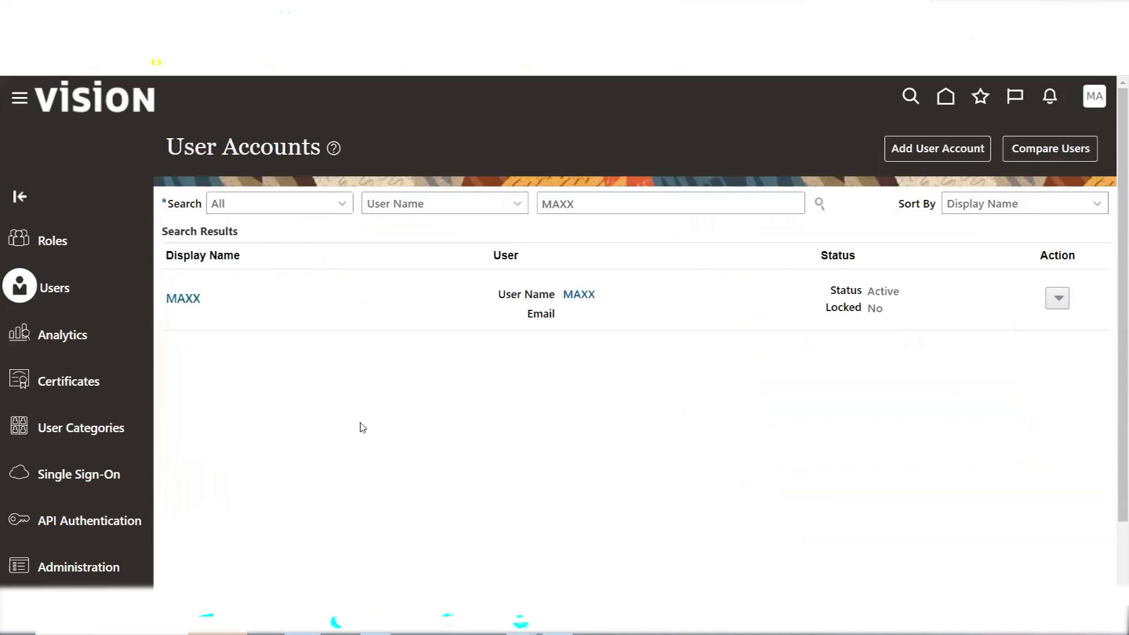
pyautogui.click(73, 432)
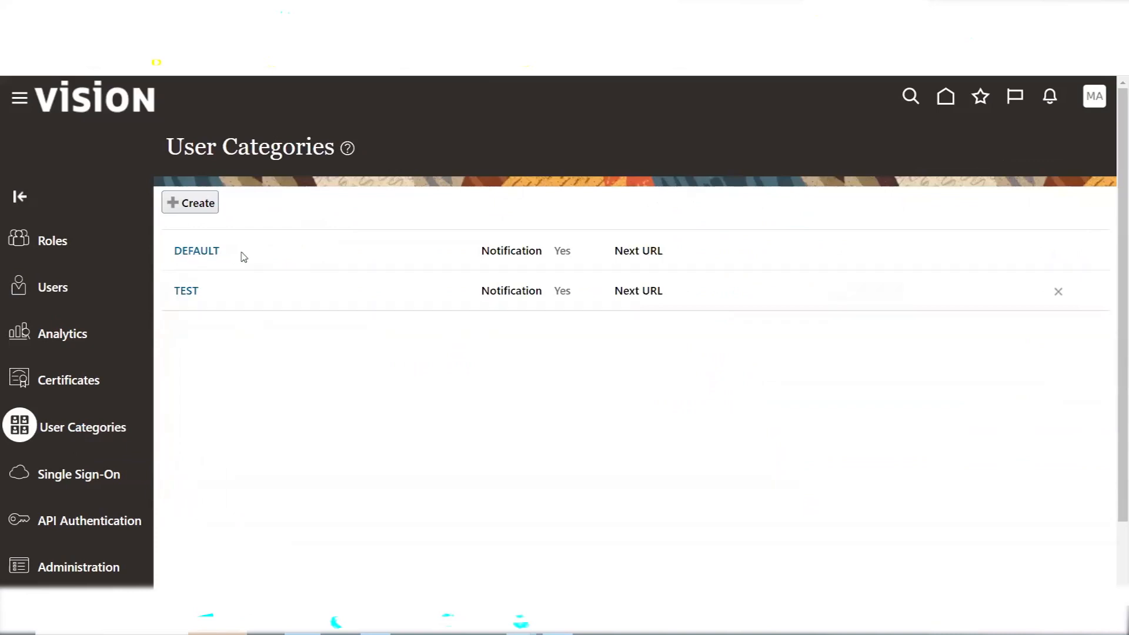
pyautogui.click(1059, 292)
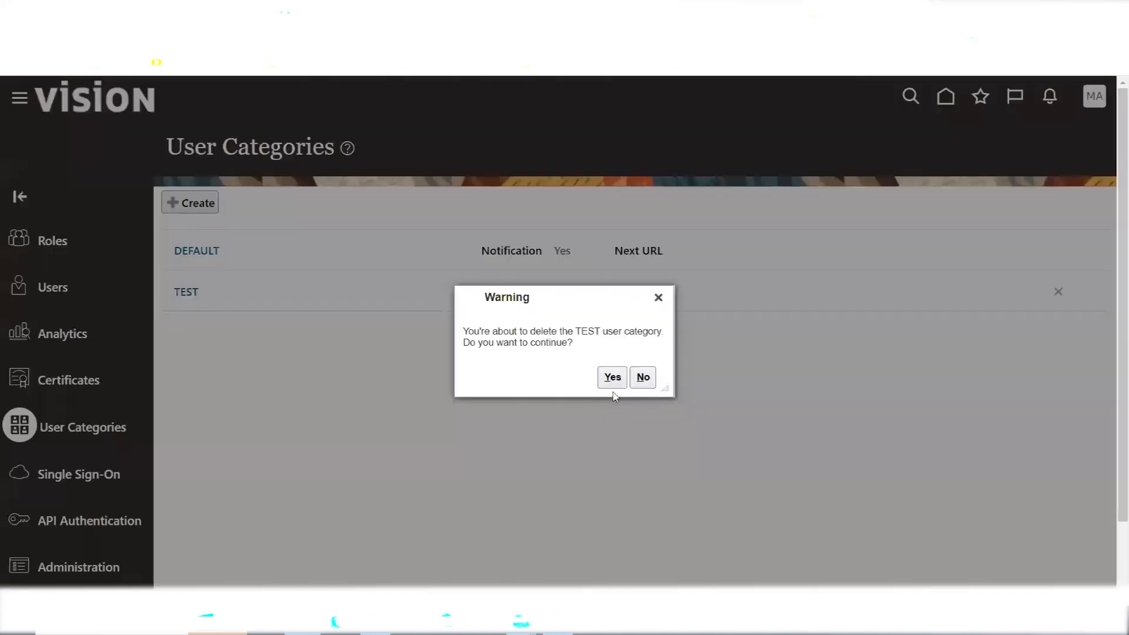
pyautogui.click(617, 380)
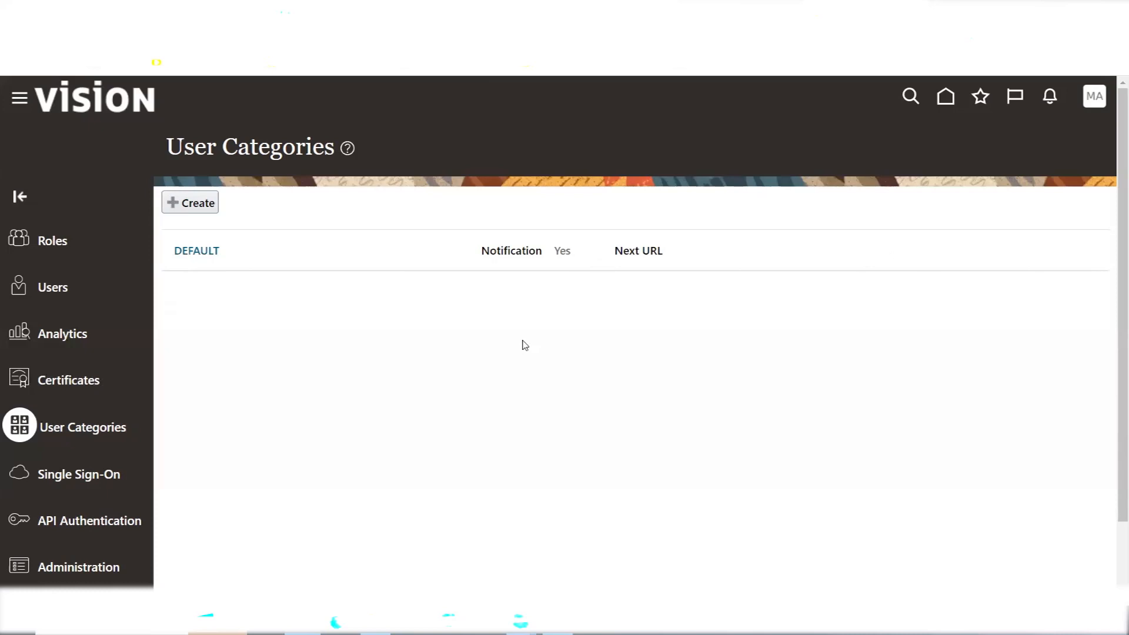
pyautogui.click(193, 206)
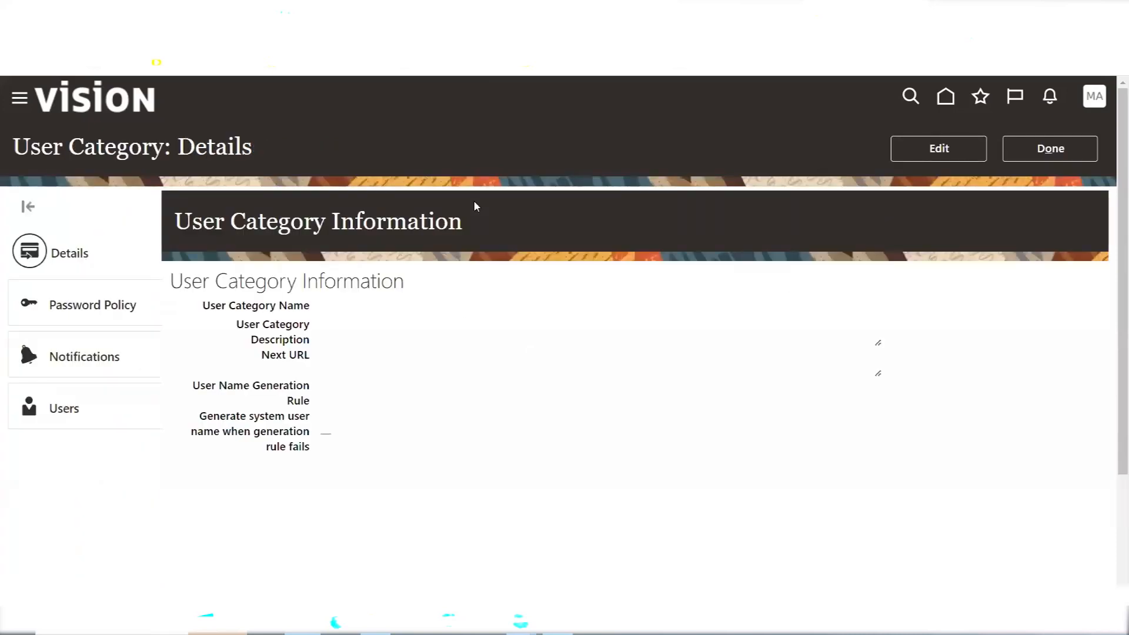
# Cancel the blank category's edit, return to the list, and open the DEFAULT category
pyautogui.click(958, 158)
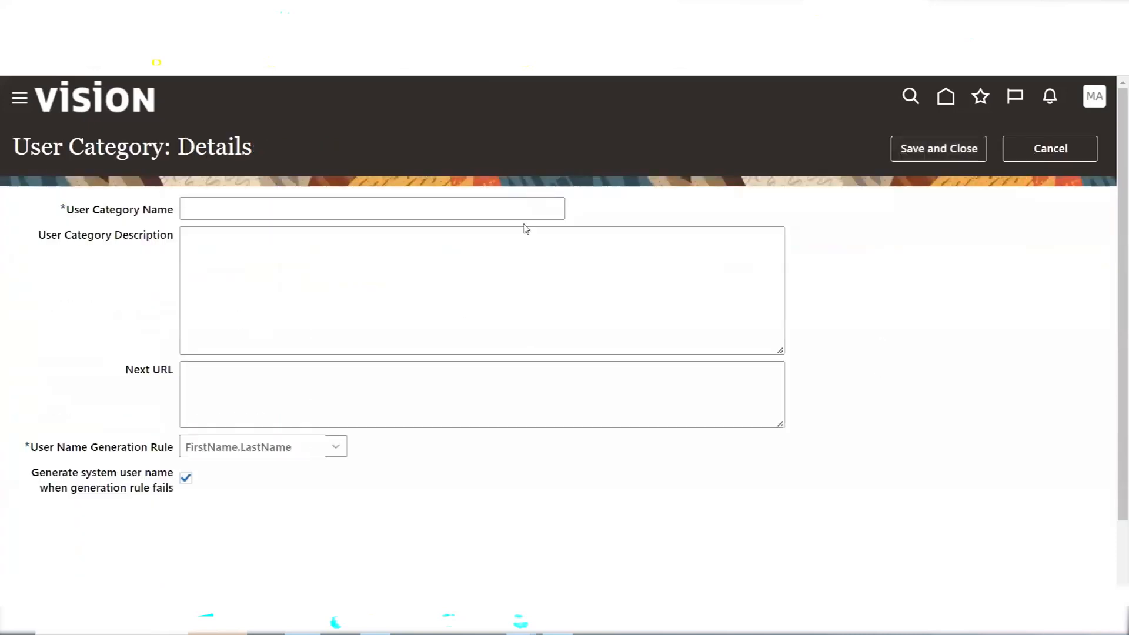
pyautogui.click(1061, 154)
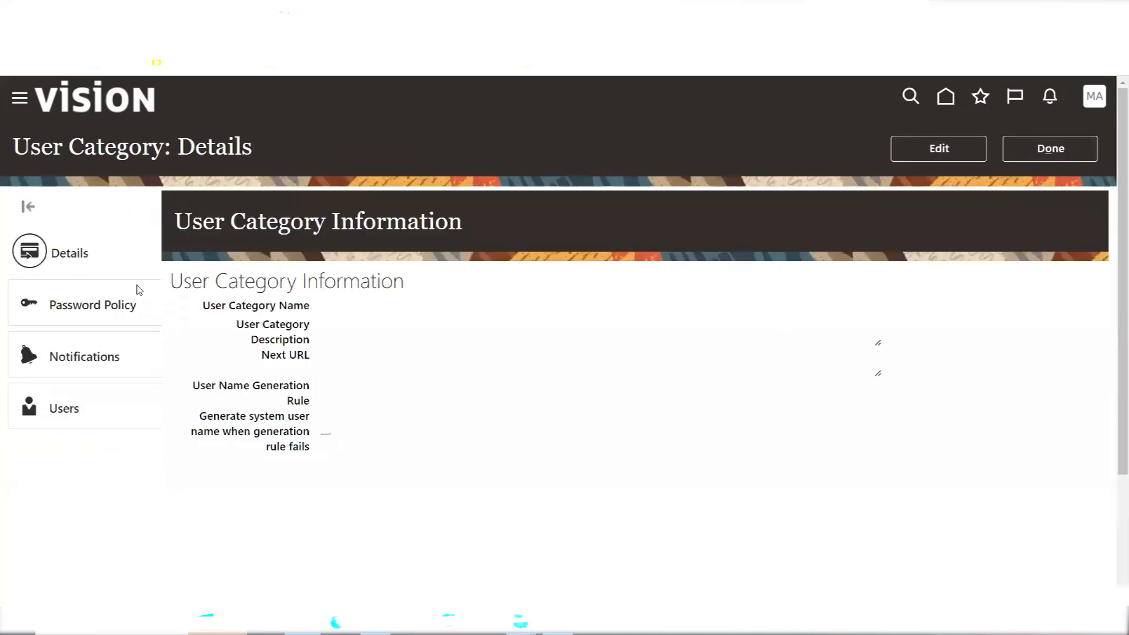
pyautogui.click(1067, 147)
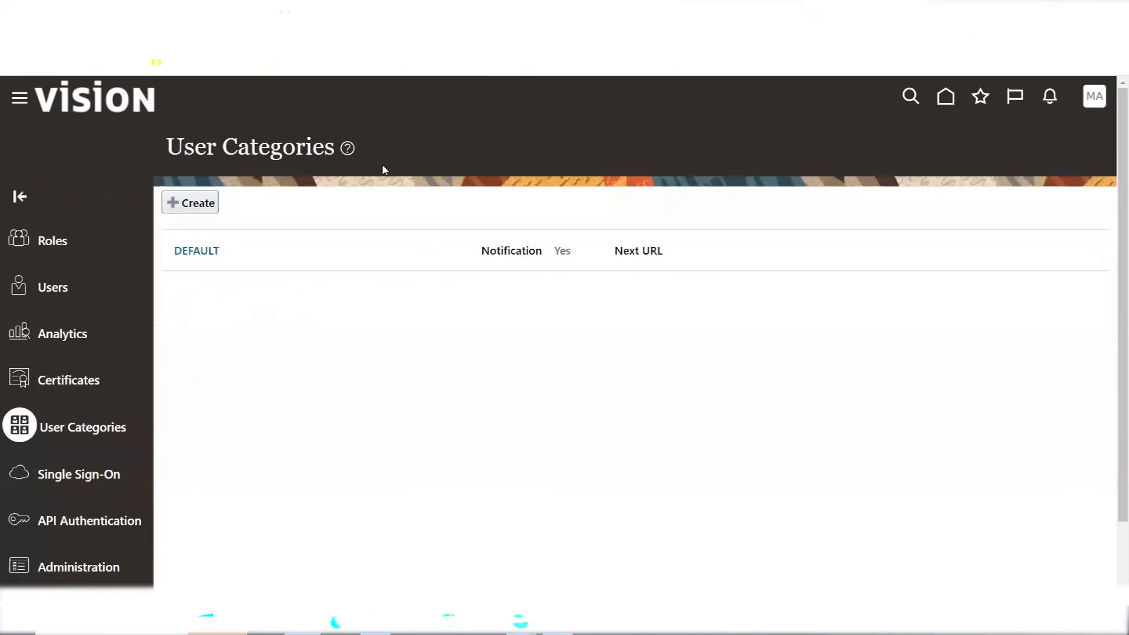
pyautogui.click(195, 252)
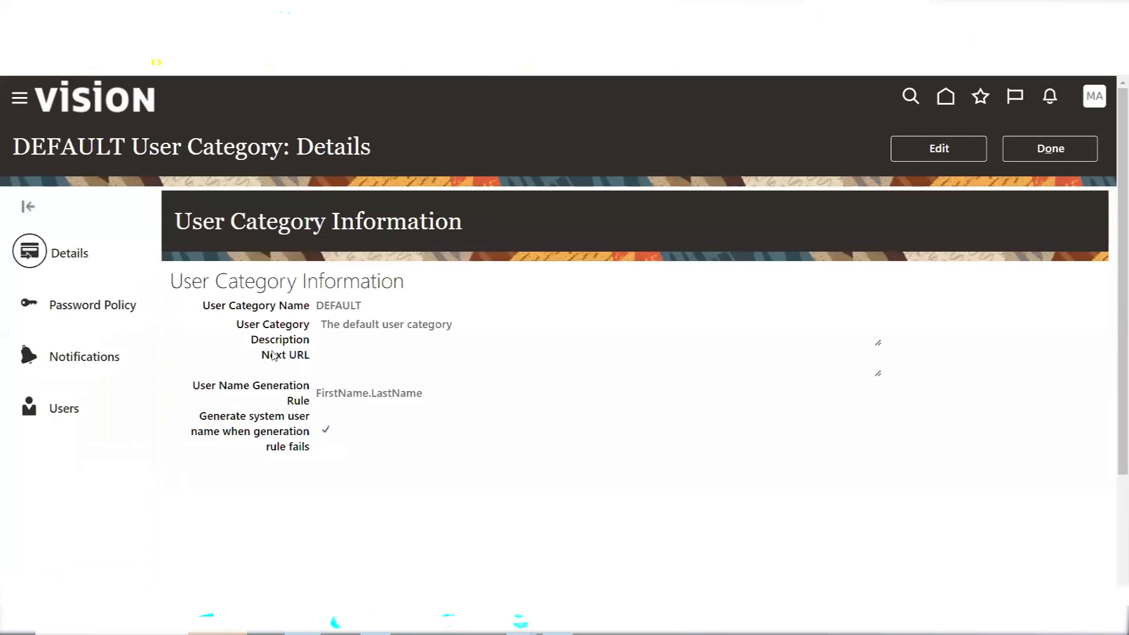
# Leave DEFAULT unchanged and view its Password Policy: 90-day expiration, 80-day warning, Simple complexity
pyautogui.click(964, 151)
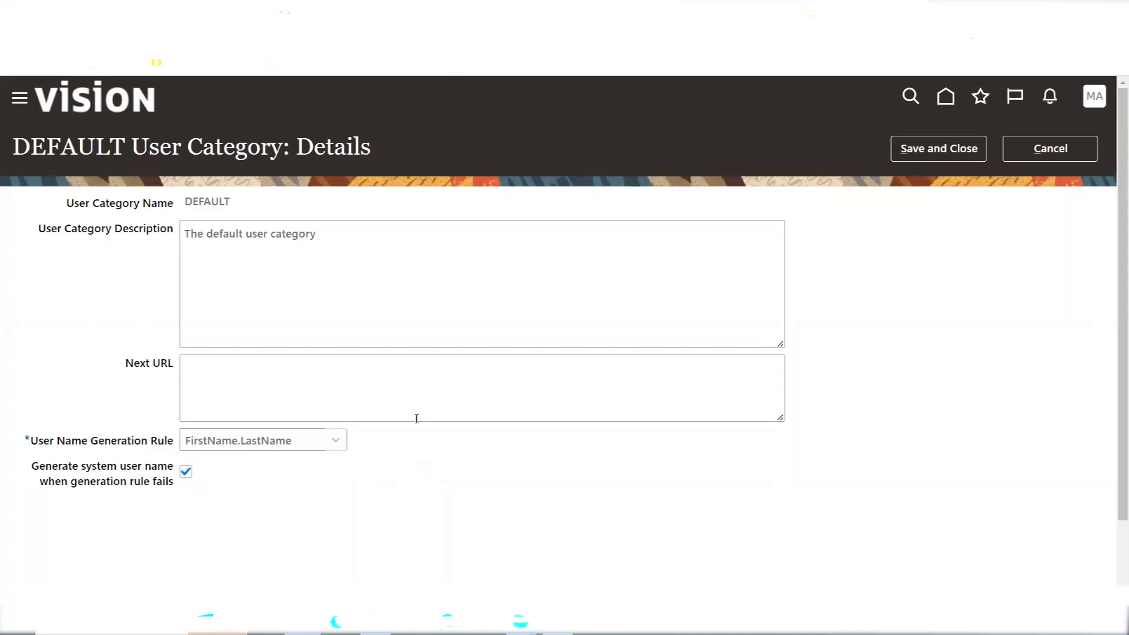
pyautogui.click(1040, 149)
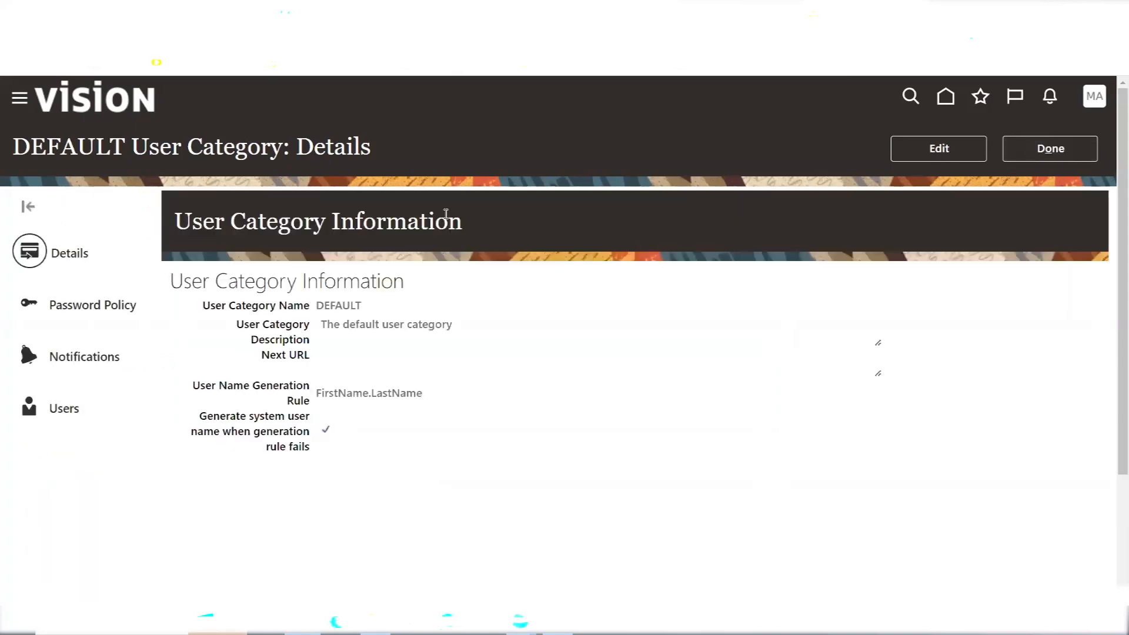
pyautogui.click(92, 310)
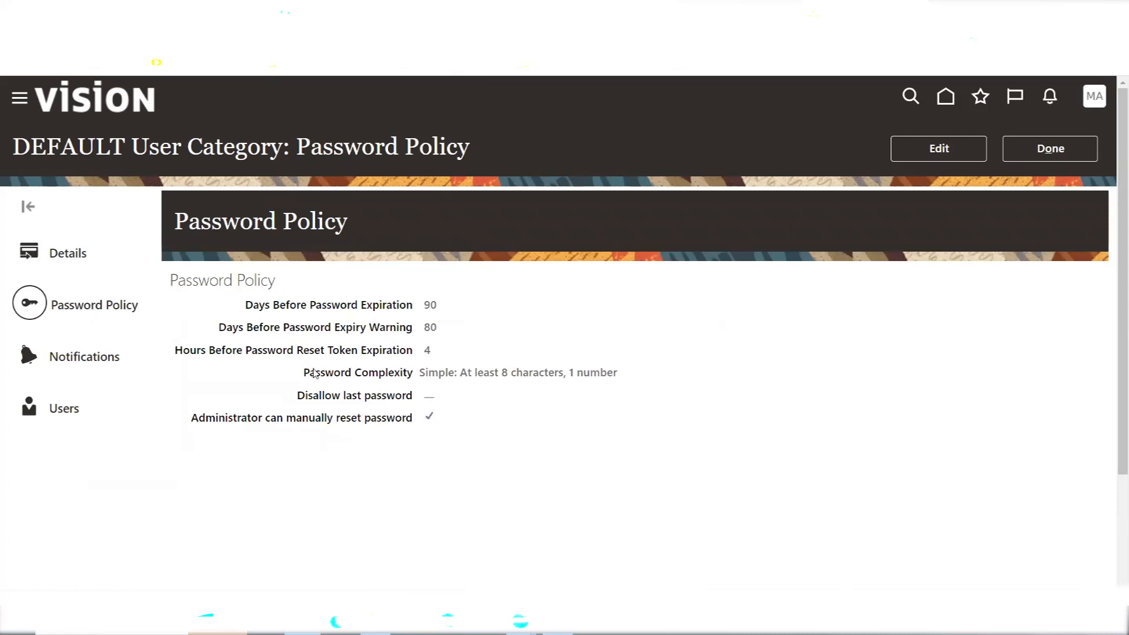
# Highlight DEFAULT's complexity, 90-day expiration, 80-day warning and reset token settings, then close the category
pyautogui.tripleClick(314, 373)
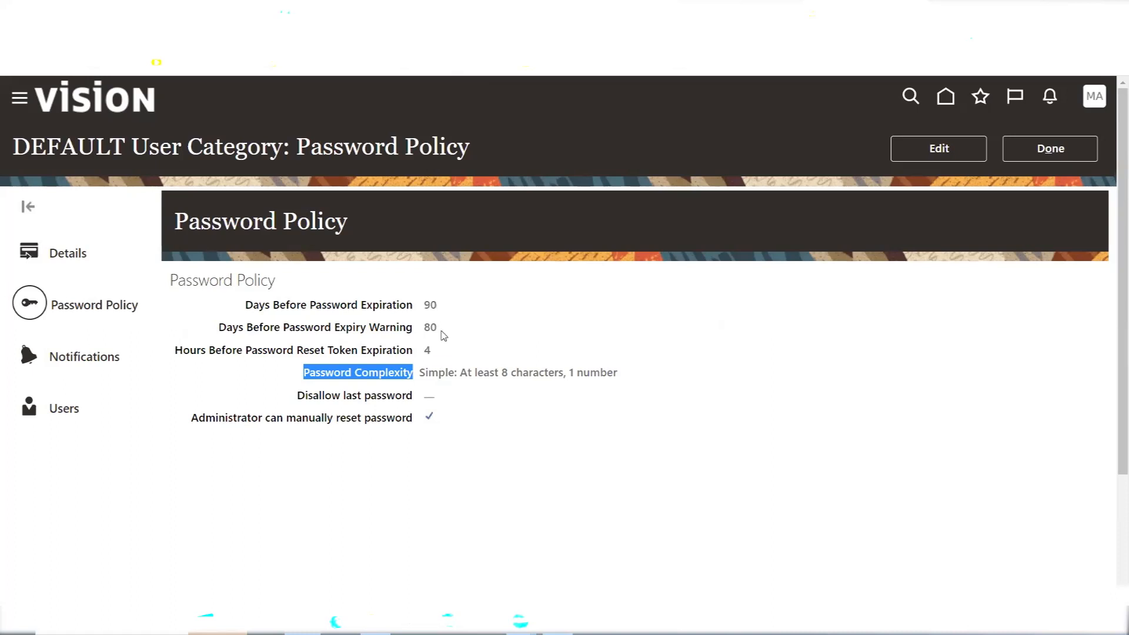
pyautogui.doubleClick(440, 328)
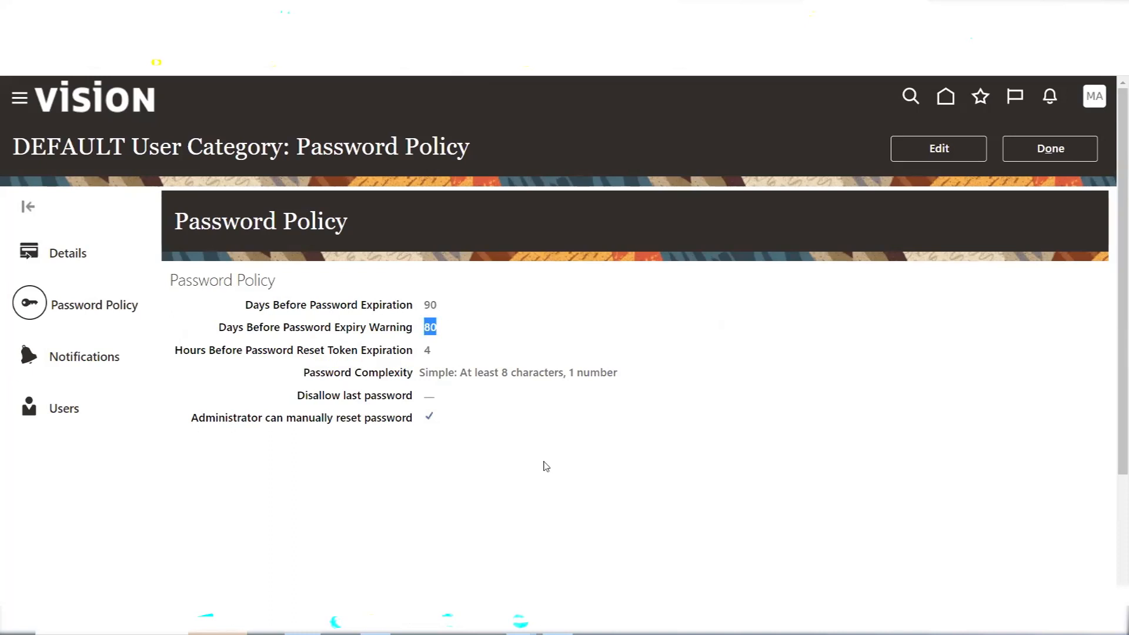
pyautogui.doubleClick(430, 305)
pyautogui.doubleClick(433, 328)
pyautogui.tripleClick(266, 351)
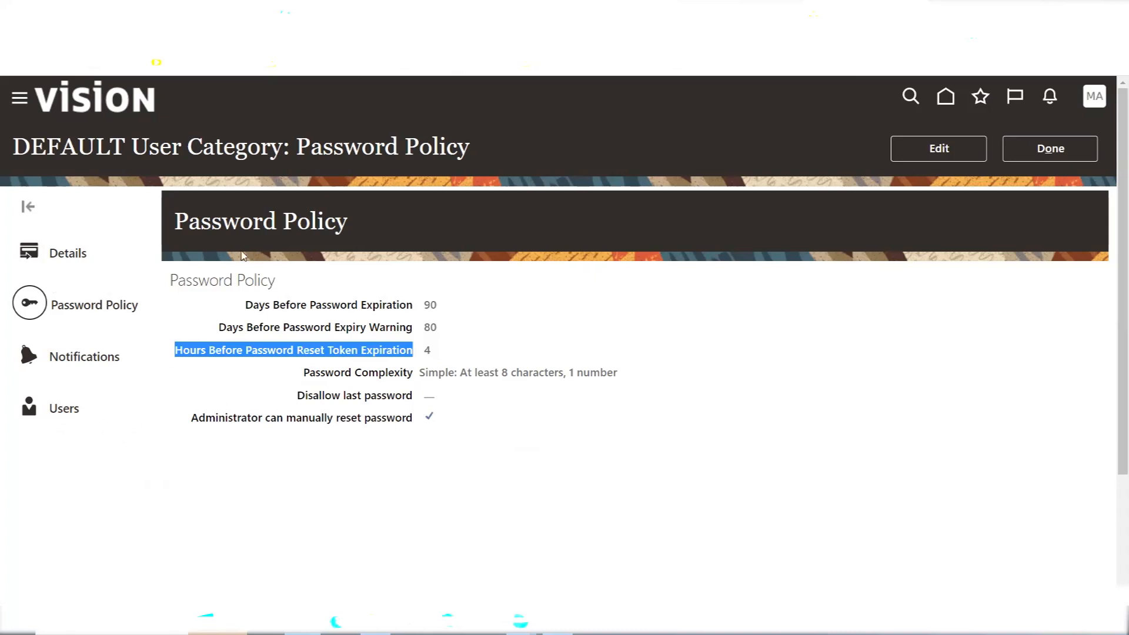
pyautogui.click(1055, 154)
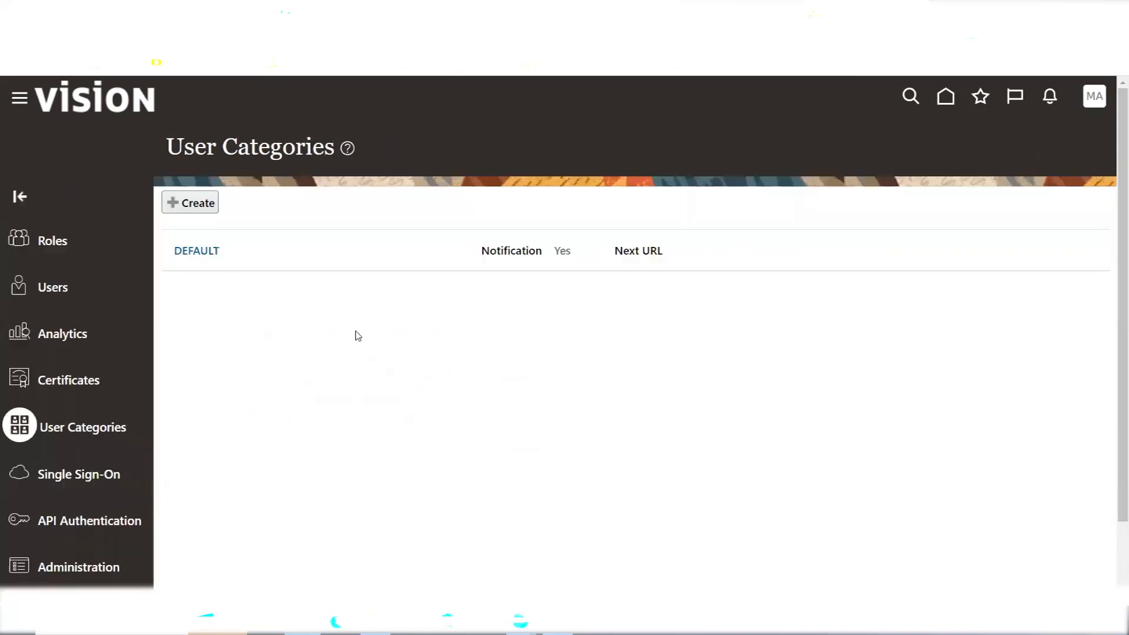
# Create a new user category named 'AMEXX Category' with Email as its user name generation rule
pyautogui.click(194, 211)
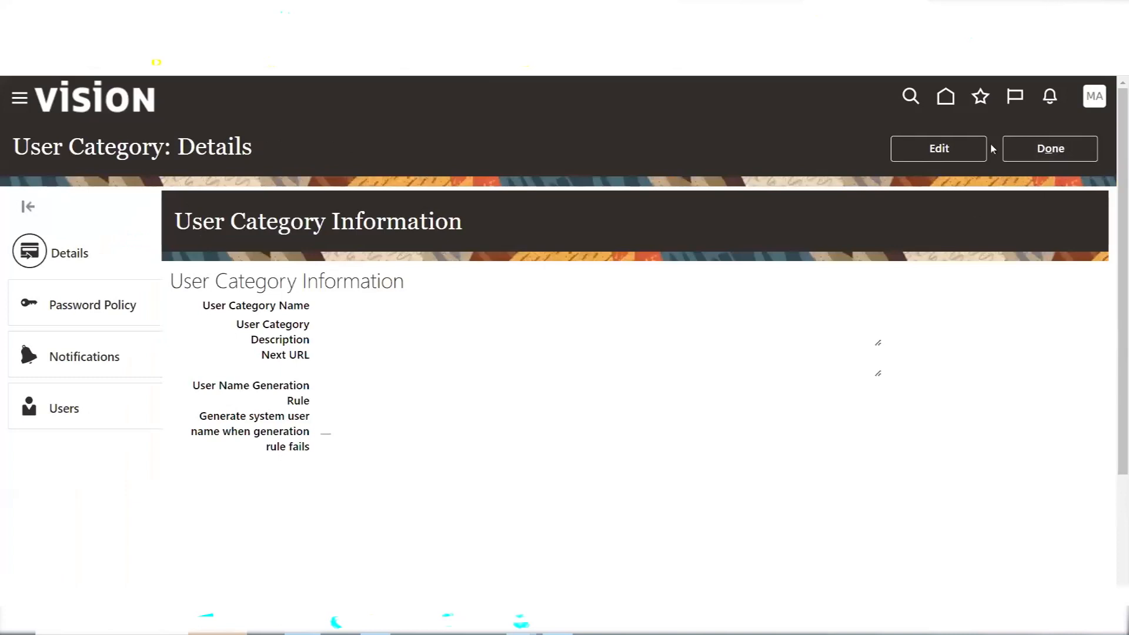
pyautogui.click(943, 147)
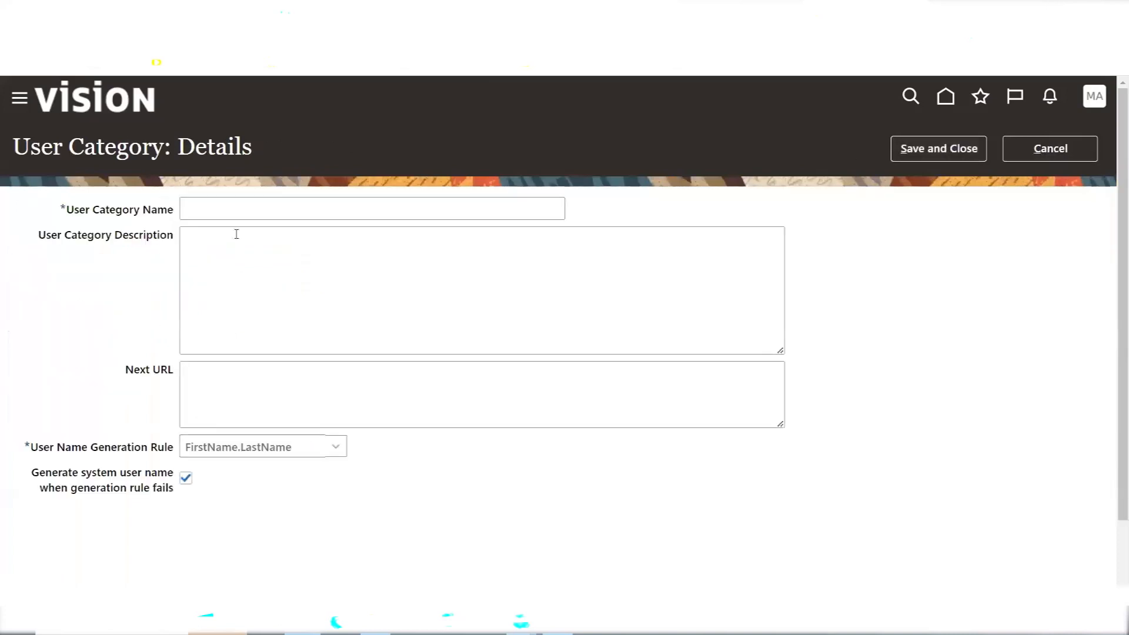
pyautogui.click(215, 214)
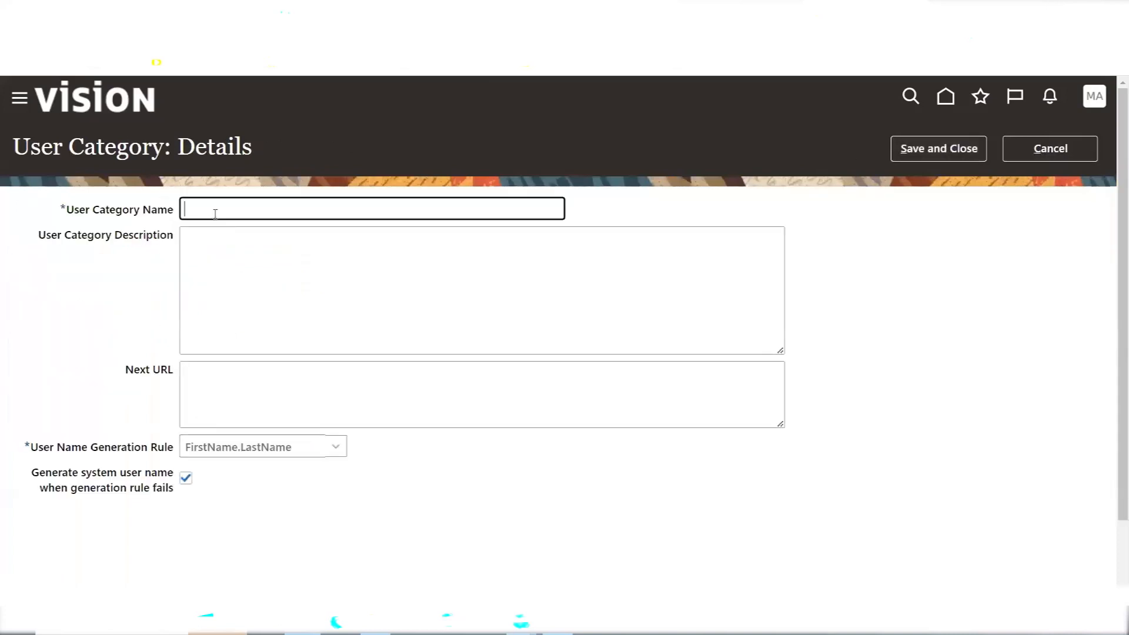
pyautogui.write('AMEXX Category')
pyautogui.click(216, 452)
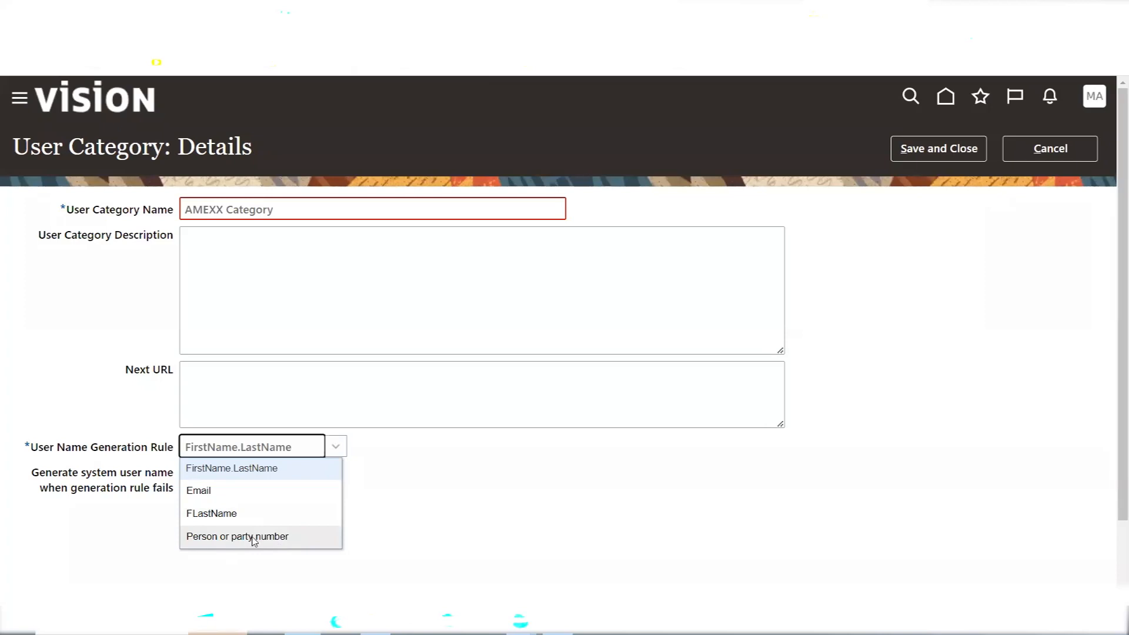
pyautogui.click(199, 492)
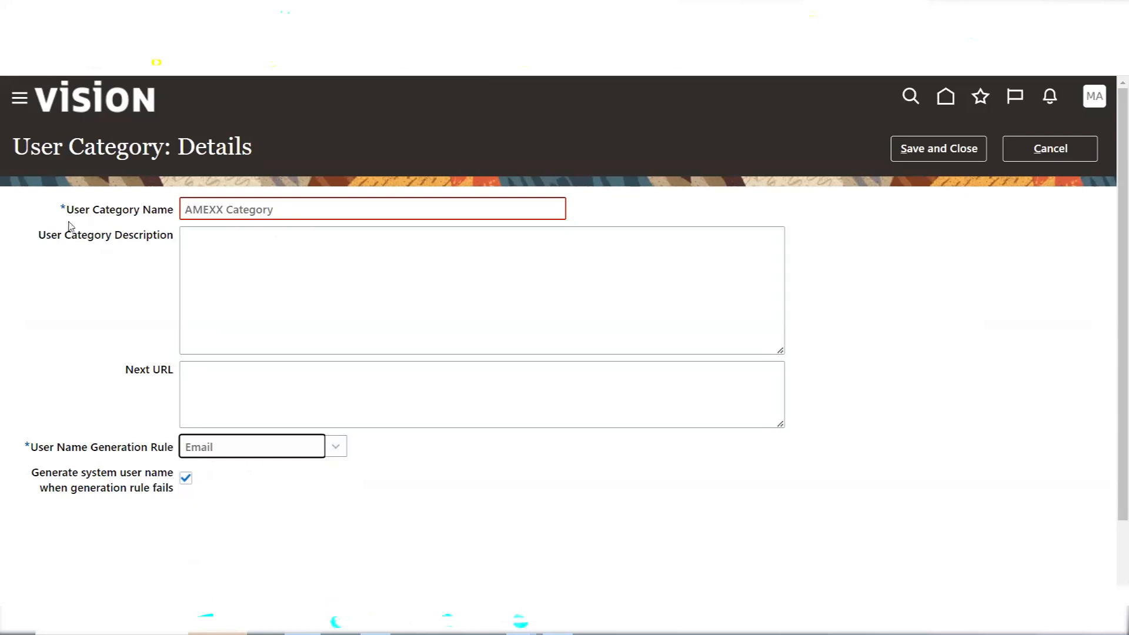
# Rename the new category to the alphanumeric name MAXX and save it
pyautogui.click(304, 212)
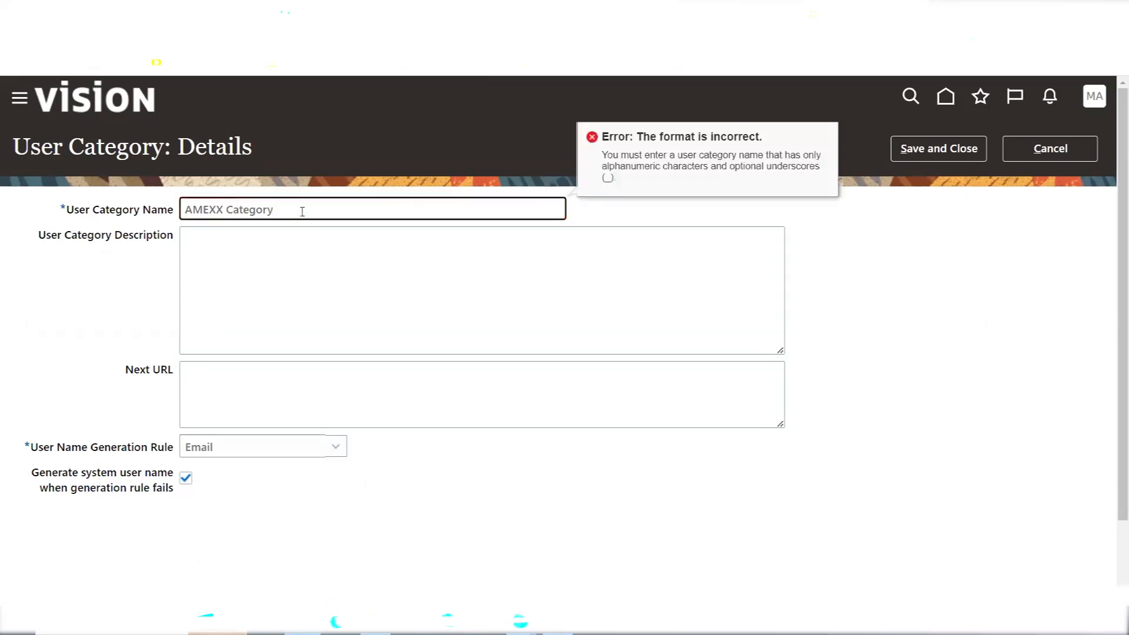
pyautogui.moveTo(274, 210); pyautogui.dragTo(224, 209)
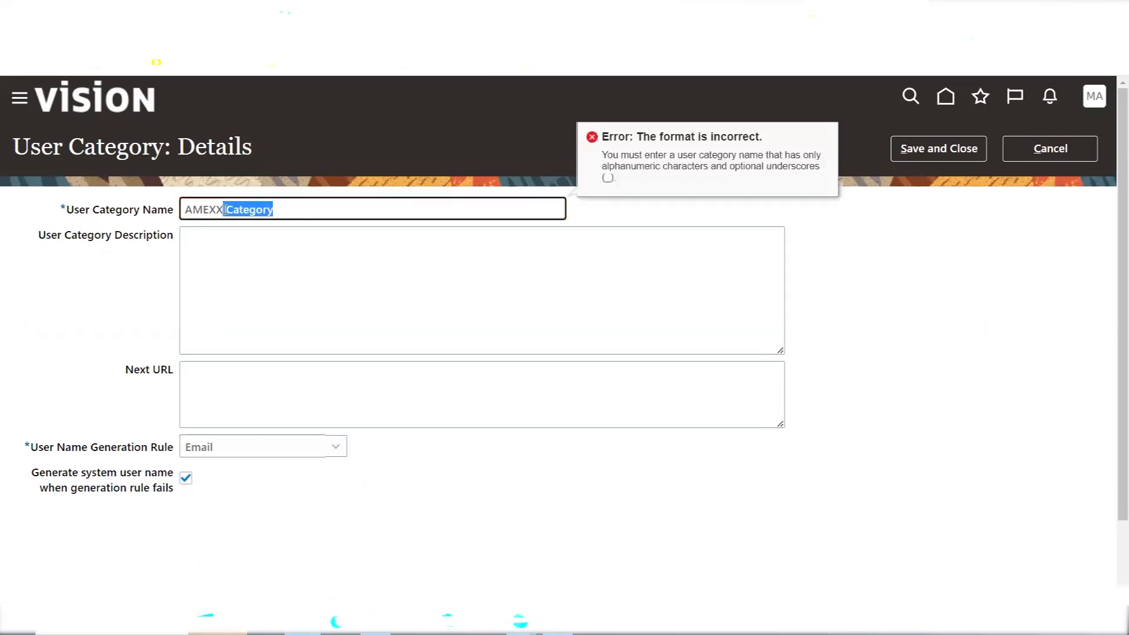
pyautogui.press('BackSpace')
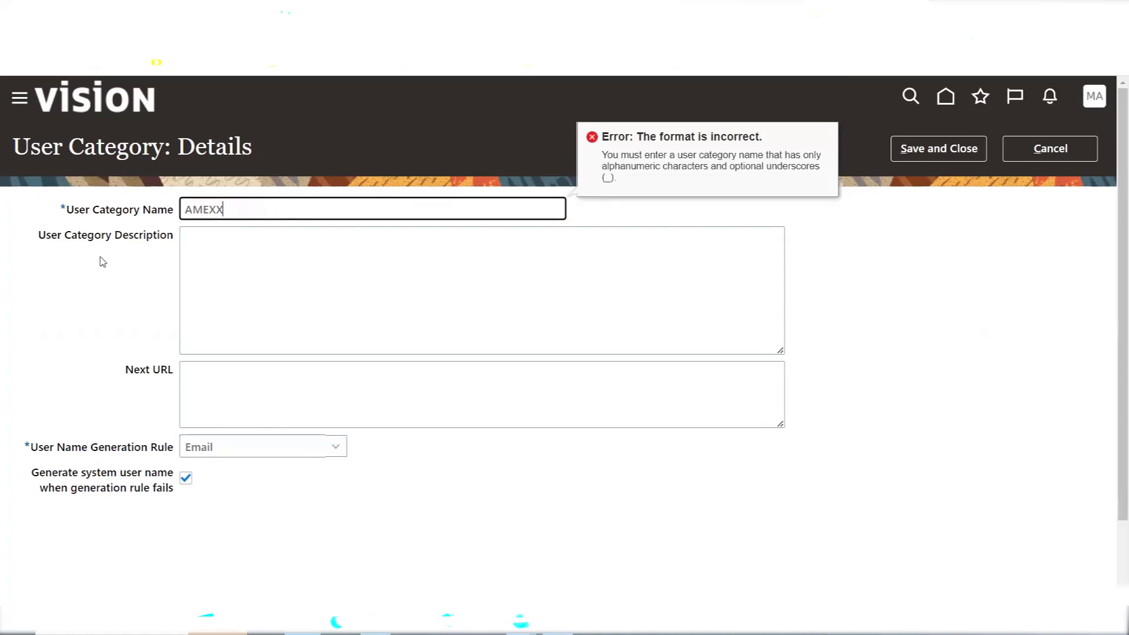
pyautogui.click(100, 256)
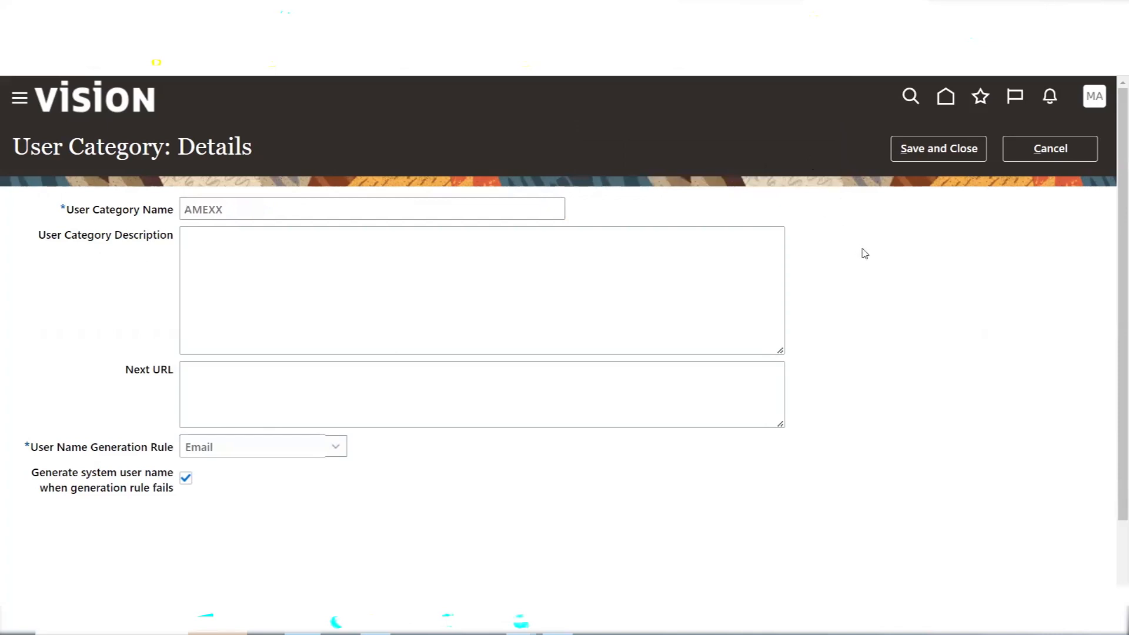
pyautogui.doubleClick(301, 213)
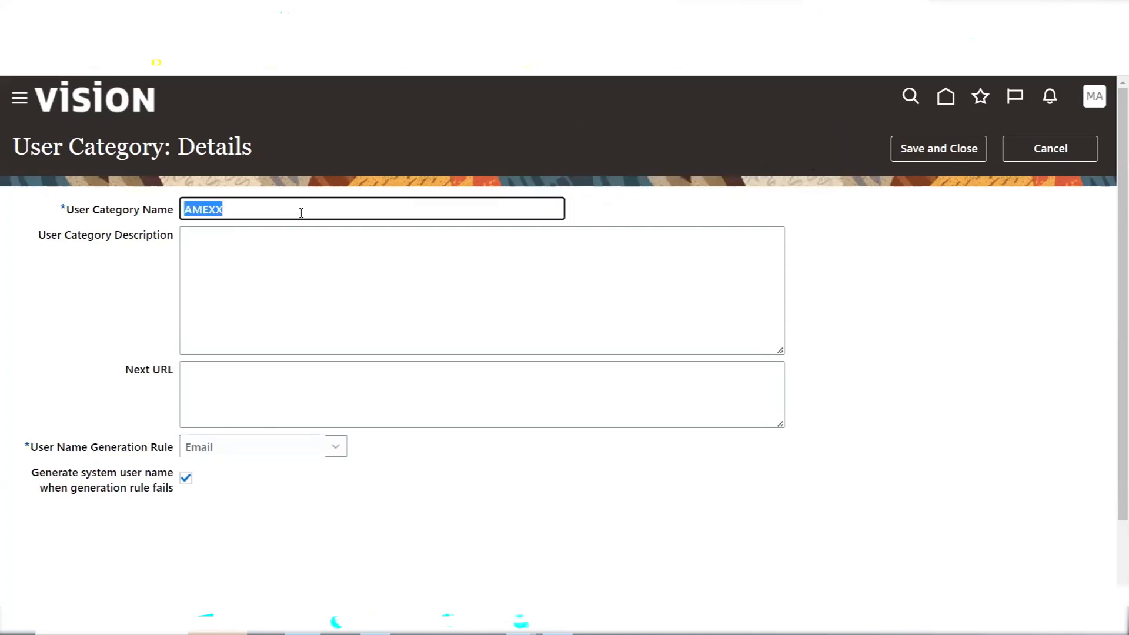
pyautogui.write('M')
pyautogui.press('BackSpace')
pyautogui.write('MAXX')
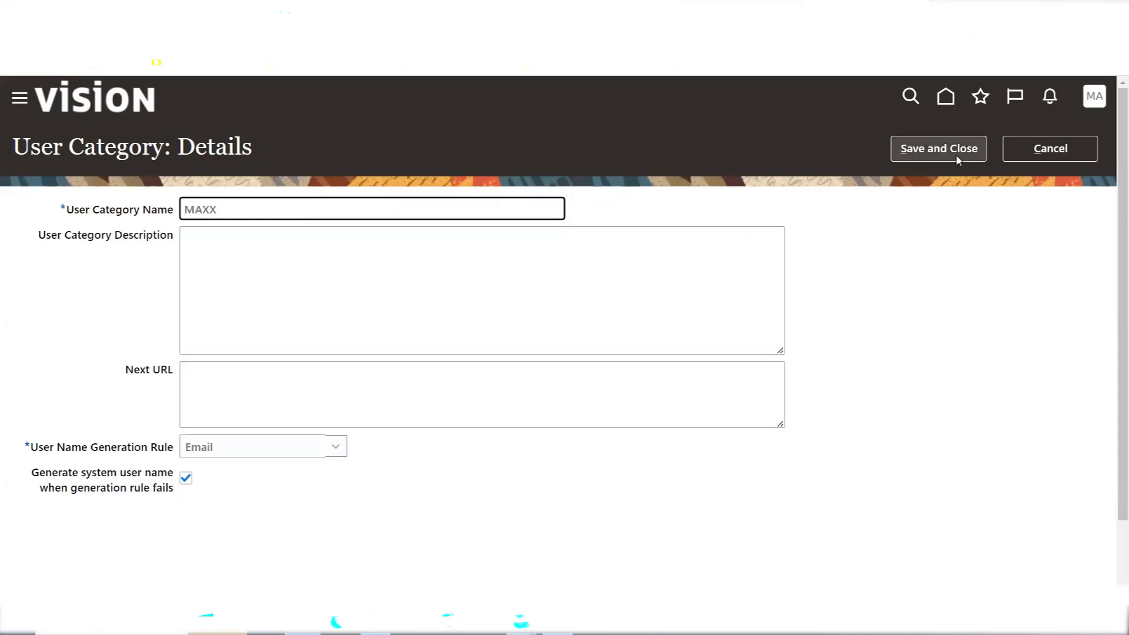
pyautogui.click(942, 151)
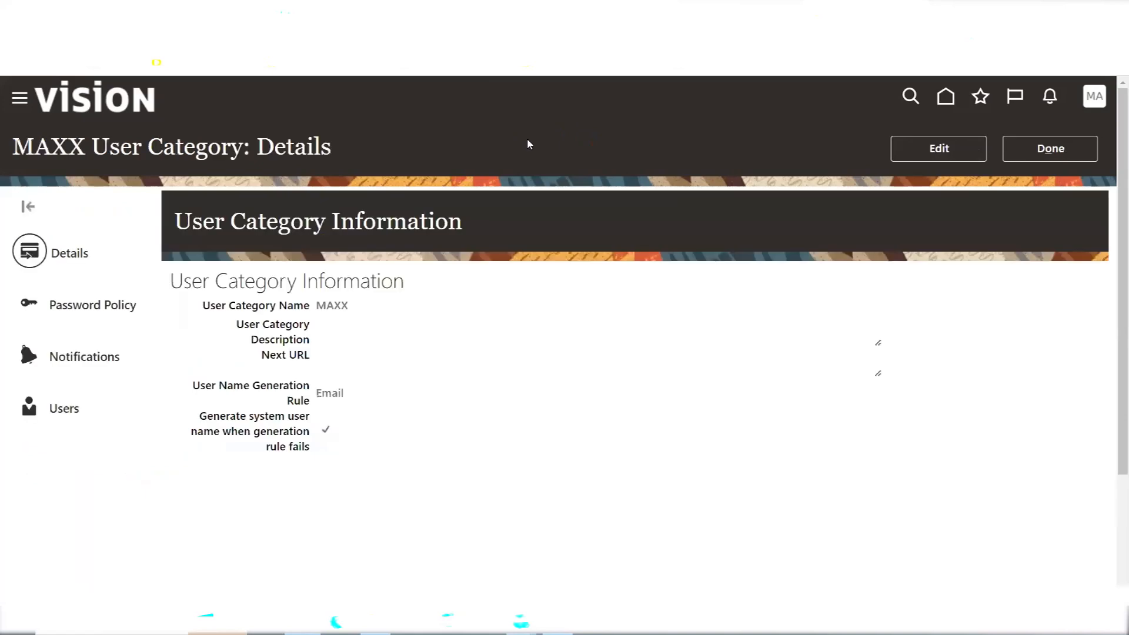
# Open MAXX's Password Policy and make it editable
pyautogui.click(105, 306)
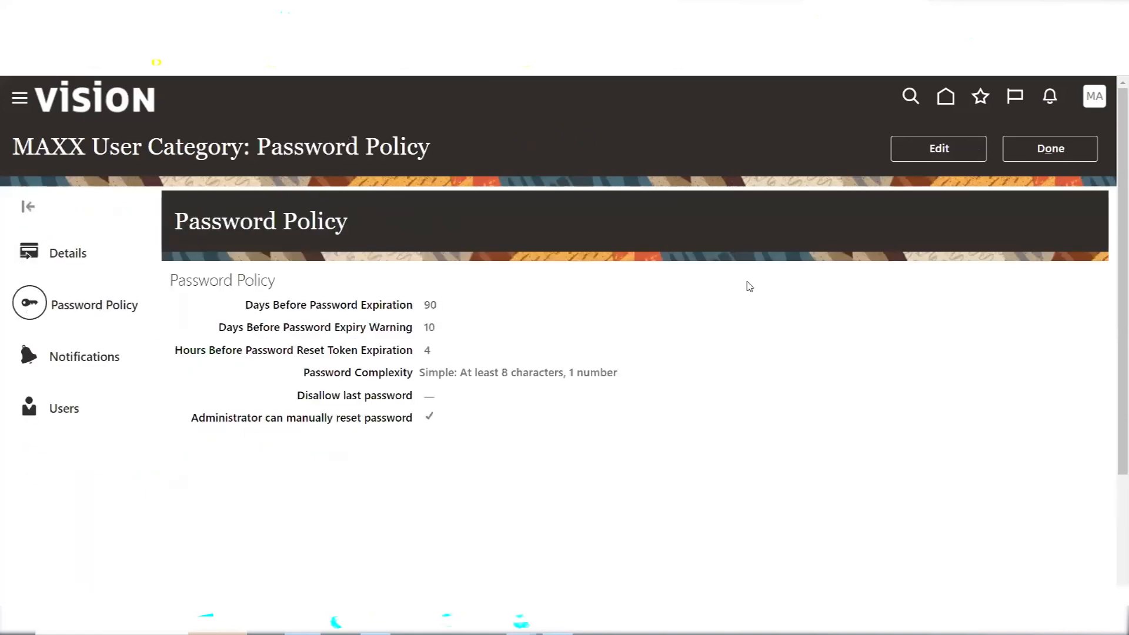
pyautogui.click(926, 148)
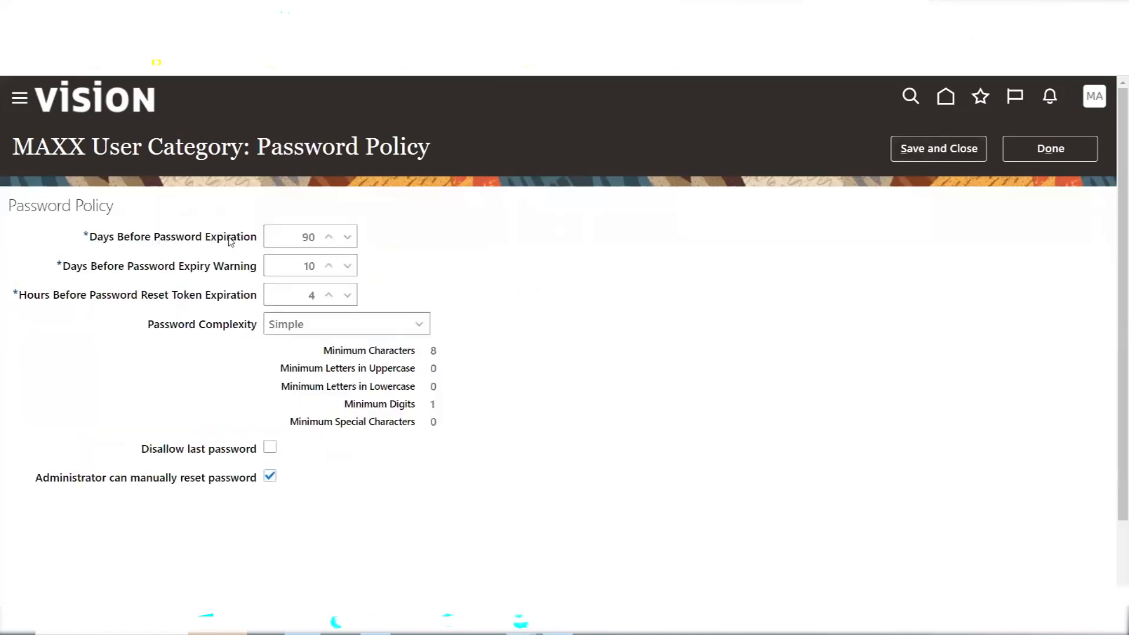
# Lower MAXX's password expiry warning period to 5 days
pyautogui.click(330, 267)
pyautogui.click(348, 268)
pyautogui.click(348, 267)
pyautogui.click(348, 267)
pyautogui.click(348, 268)
pyautogui.click(348, 268)
# Set the password complexity to Custom after trying Complex and Very complex
pyautogui.click(419, 325)
pyautogui.click(330, 368)
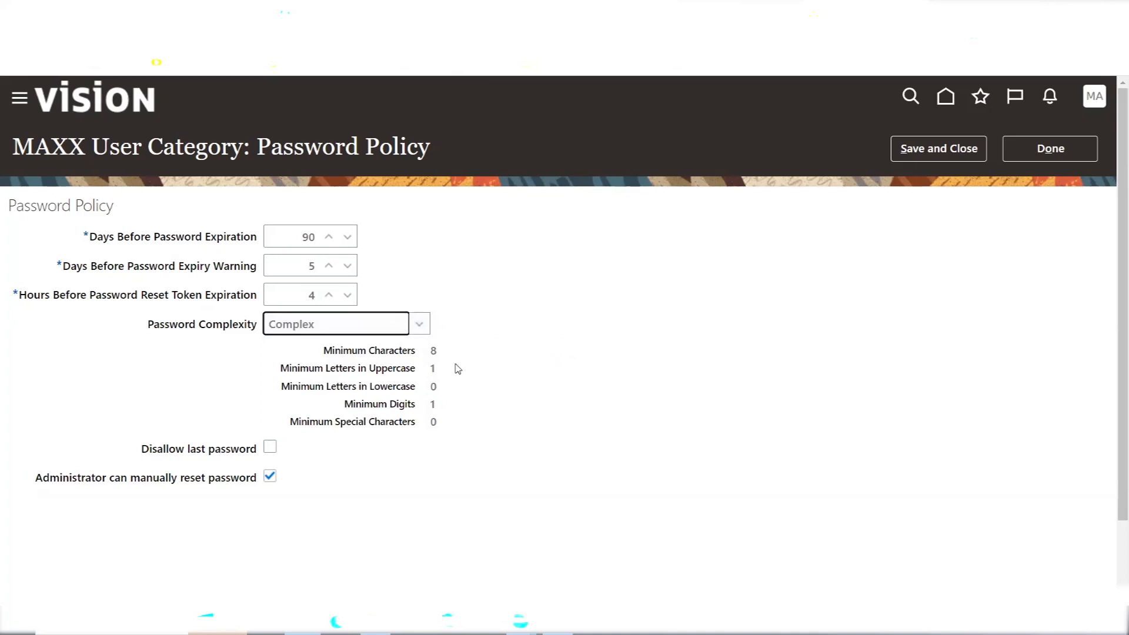
pyautogui.click(421, 328)
pyautogui.click(335, 391)
pyautogui.click(419, 324)
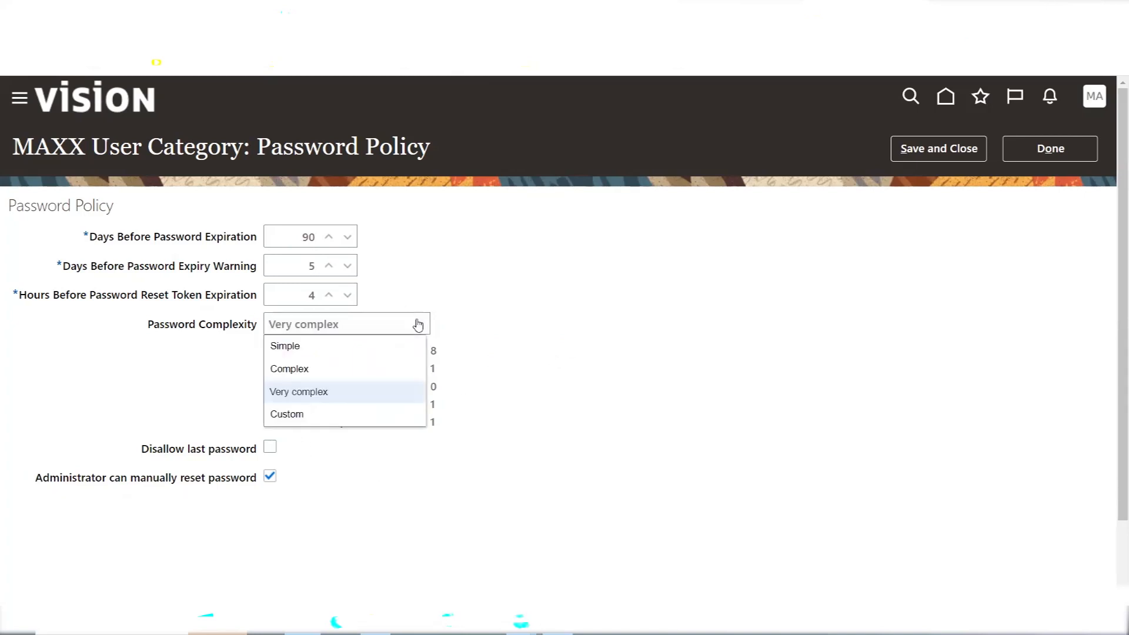
pyautogui.click(288, 414)
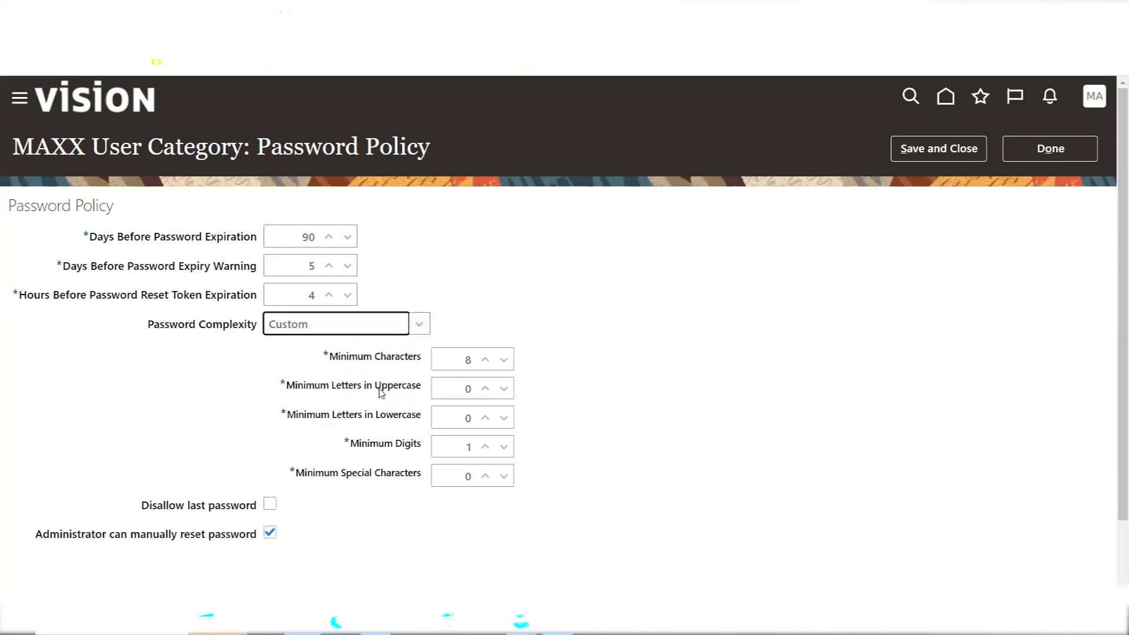
# Require 2 each of uppercase, lowercase, digits and special characters, and save the policy
pyautogui.click(484, 390)
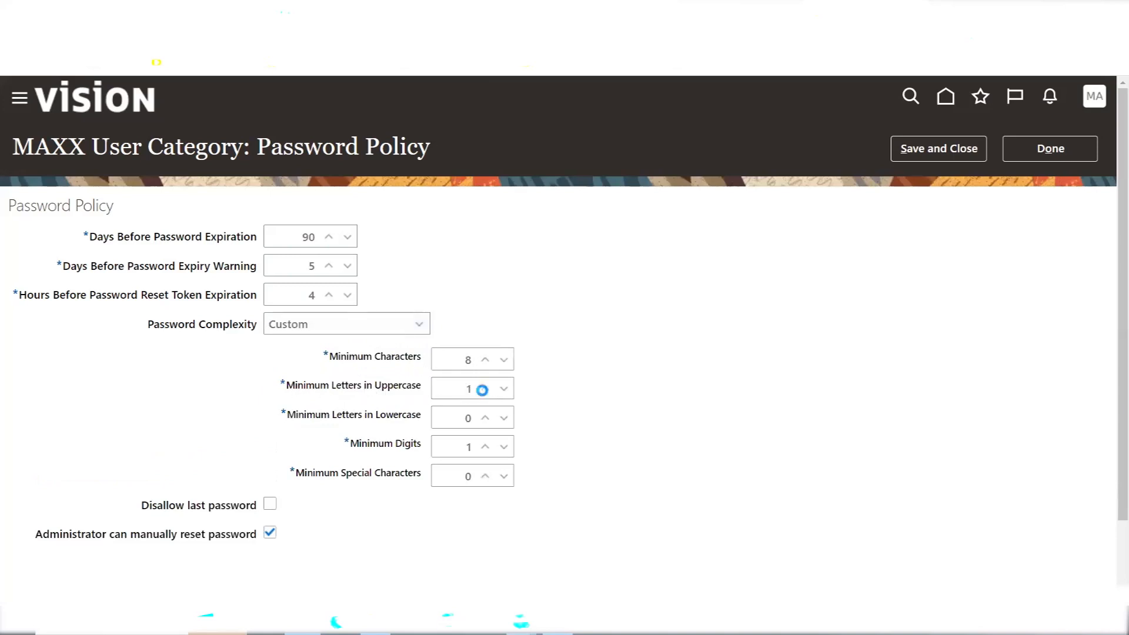
pyautogui.click(485, 389)
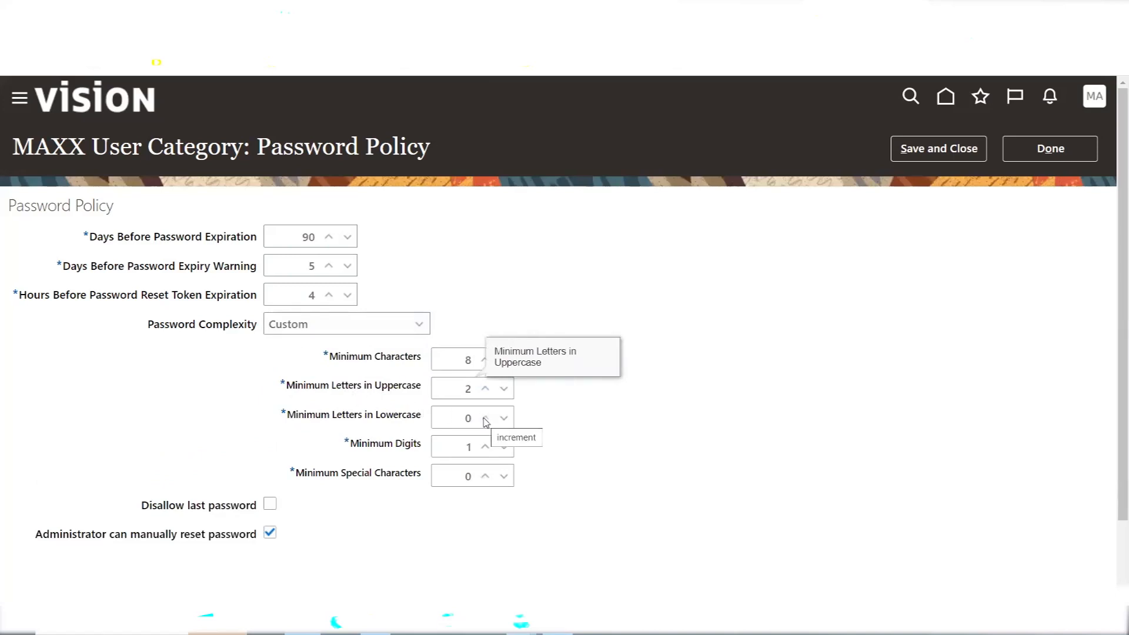
pyautogui.click(503, 421)
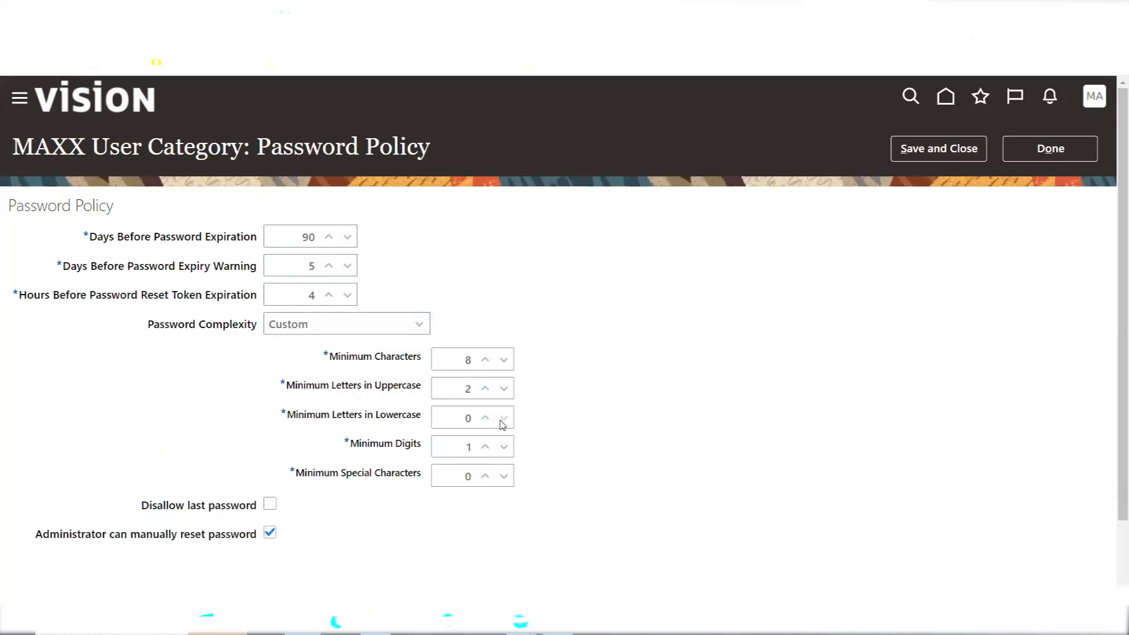
pyautogui.click(484, 418)
pyautogui.click(485, 418)
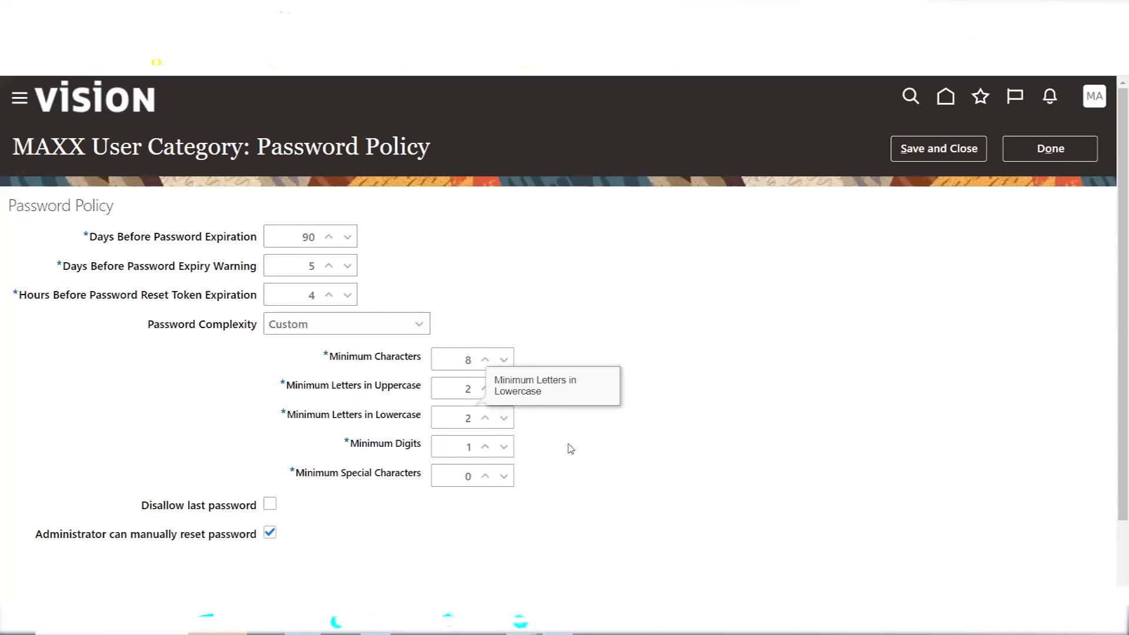
pyautogui.click(484, 448)
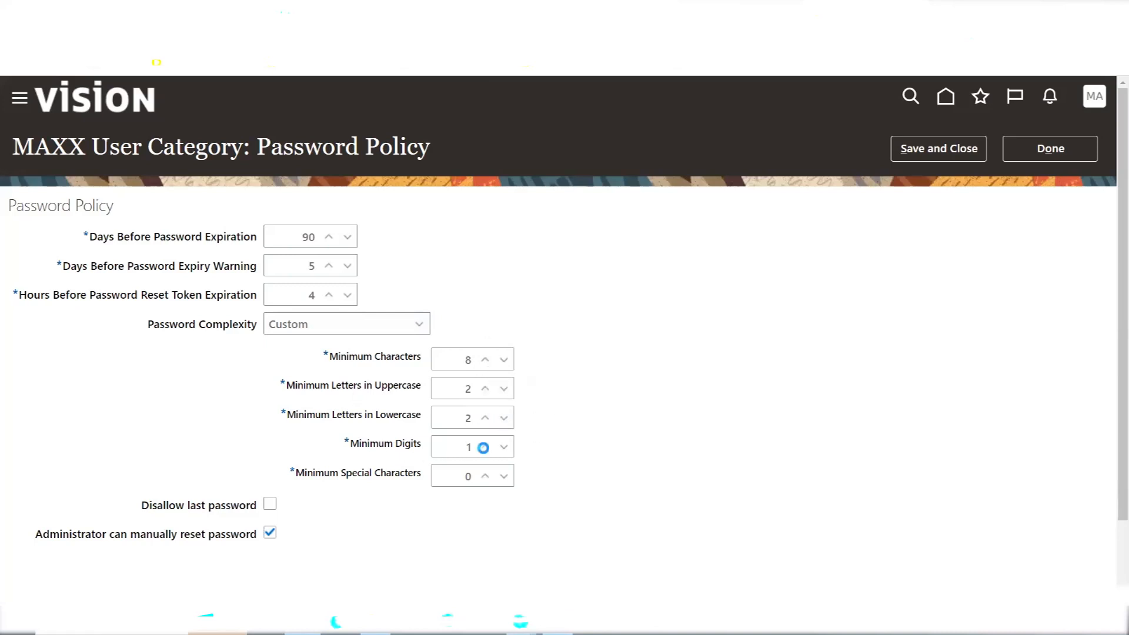
pyautogui.click(484, 477)
pyautogui.click(484, 476)
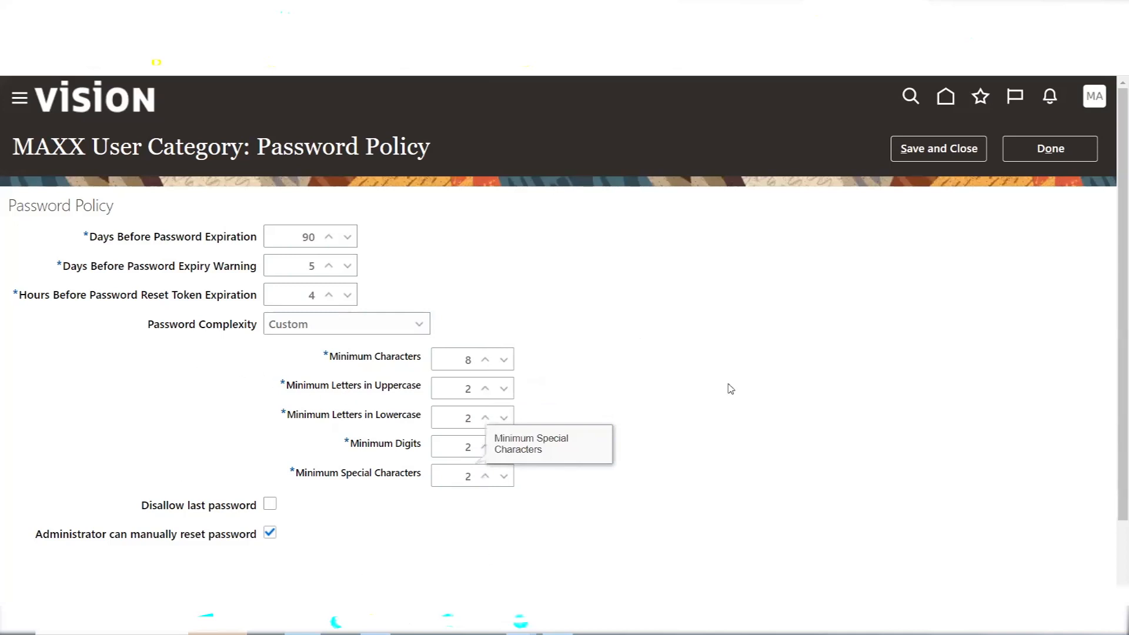
pyautogui.click(945, 148)
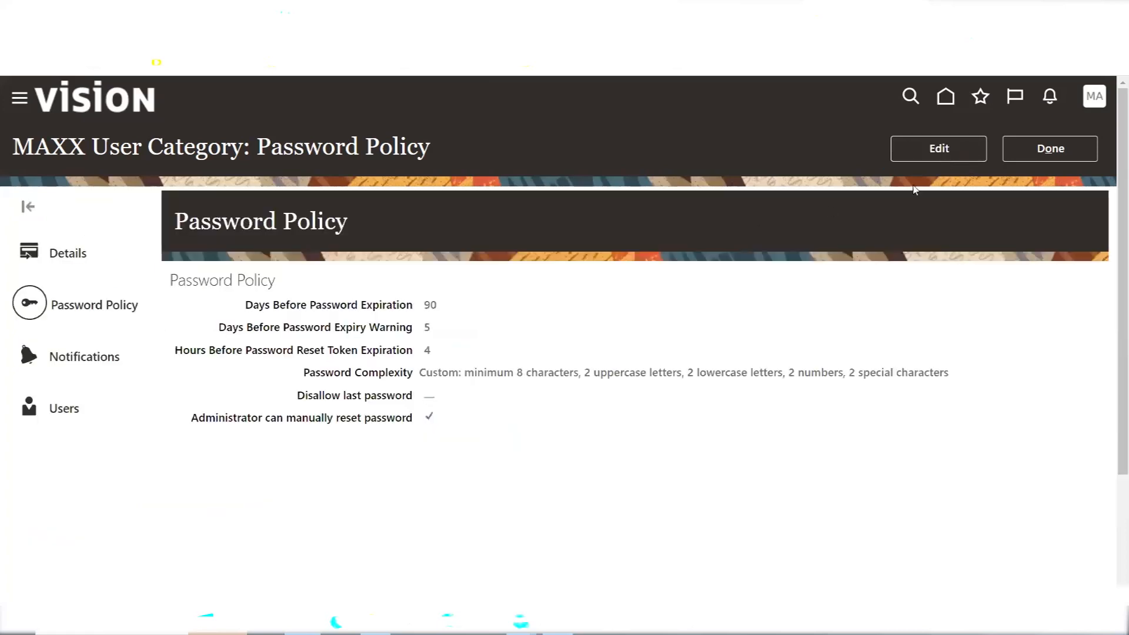
# Start a new user account in the MAXX user category
pyautogui.click(1050, 148)
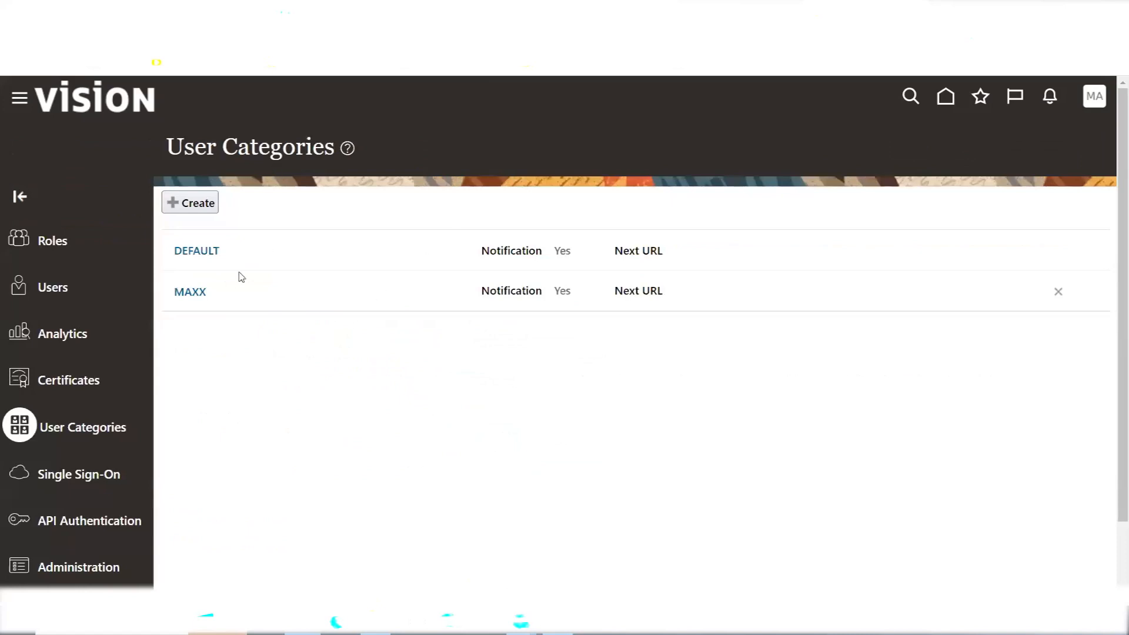
pyautogui.click(51, 288)
pyautogui.click(951, 149)
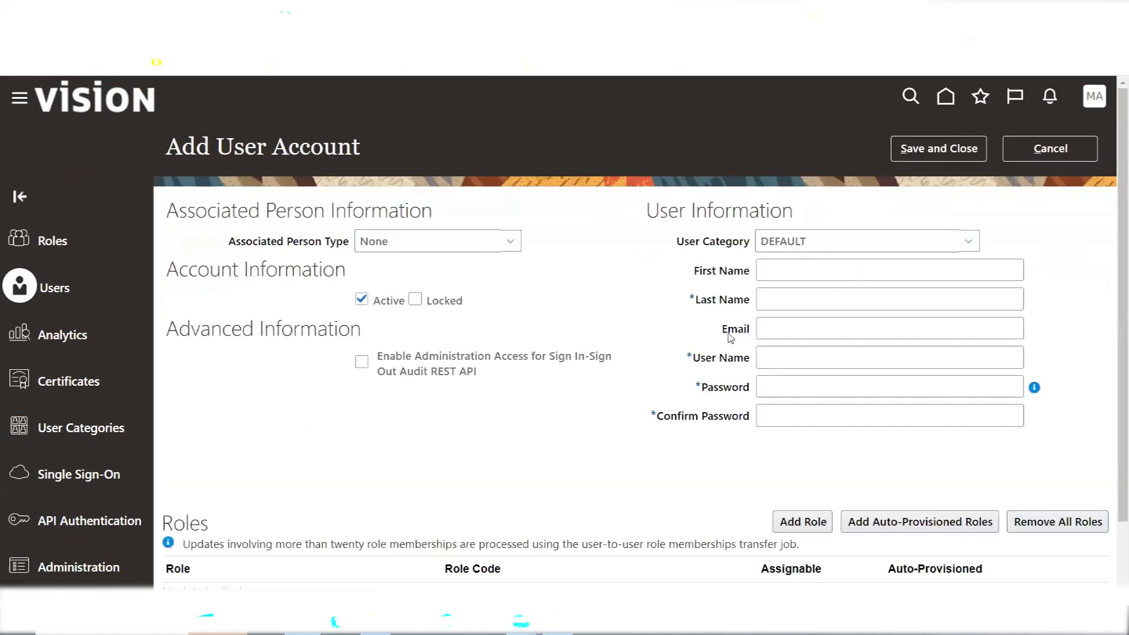
pyautogui.click(832, 245)
pyautogui.click(803, 284)
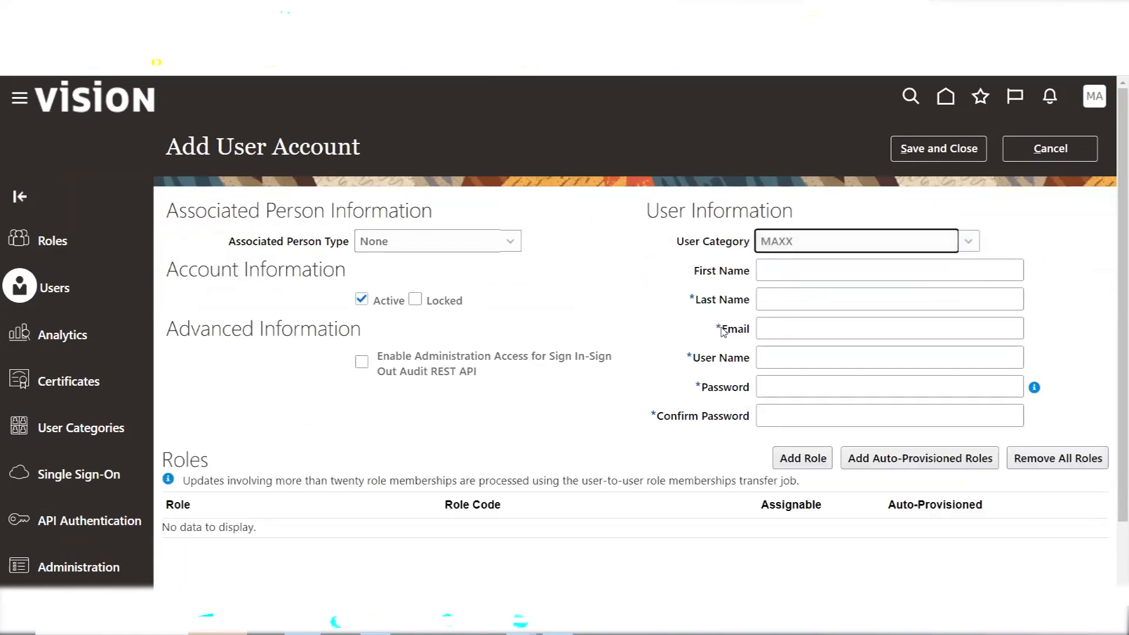
# Fill in test values for the user's first name, last name and e-mail address
pyautogui.click(794, 272)
pyautogui.write('DJLFKSDLKJ')
pyautogui.press('Tab')
pyautogui.write('SDLKJFSDLJ')
pyautogui.press('Tab')
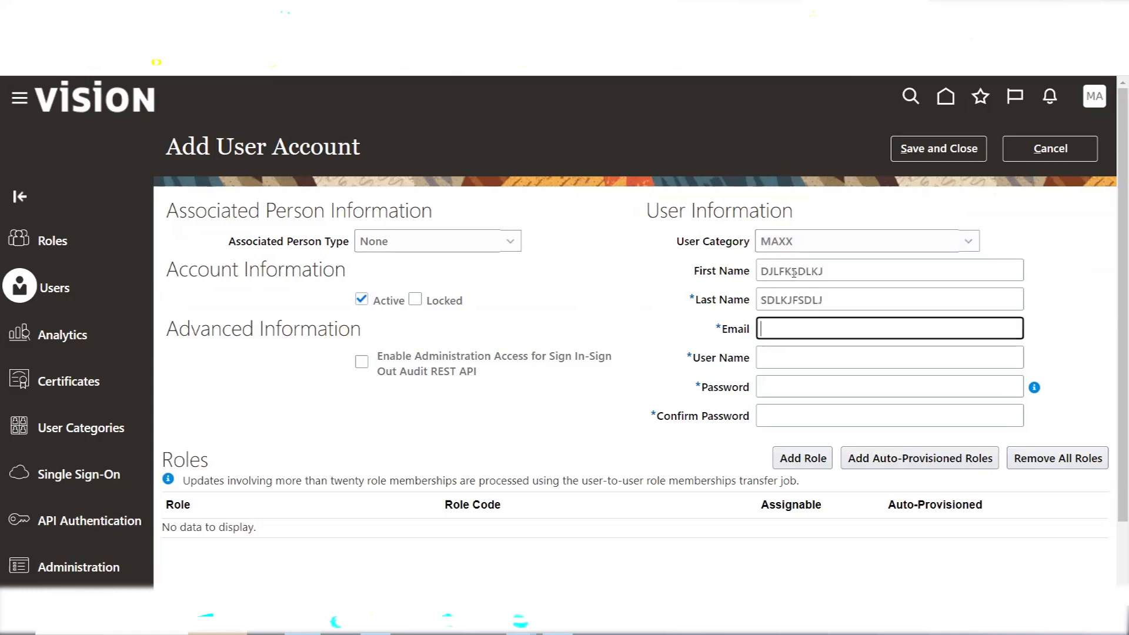
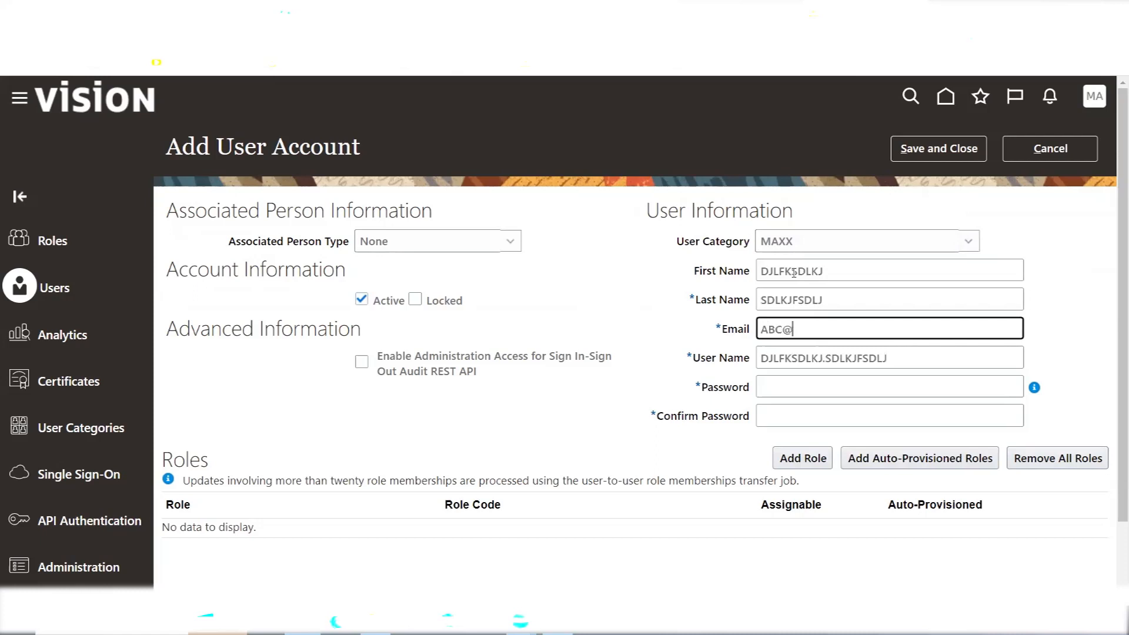
pyautogui.click(639, 294)
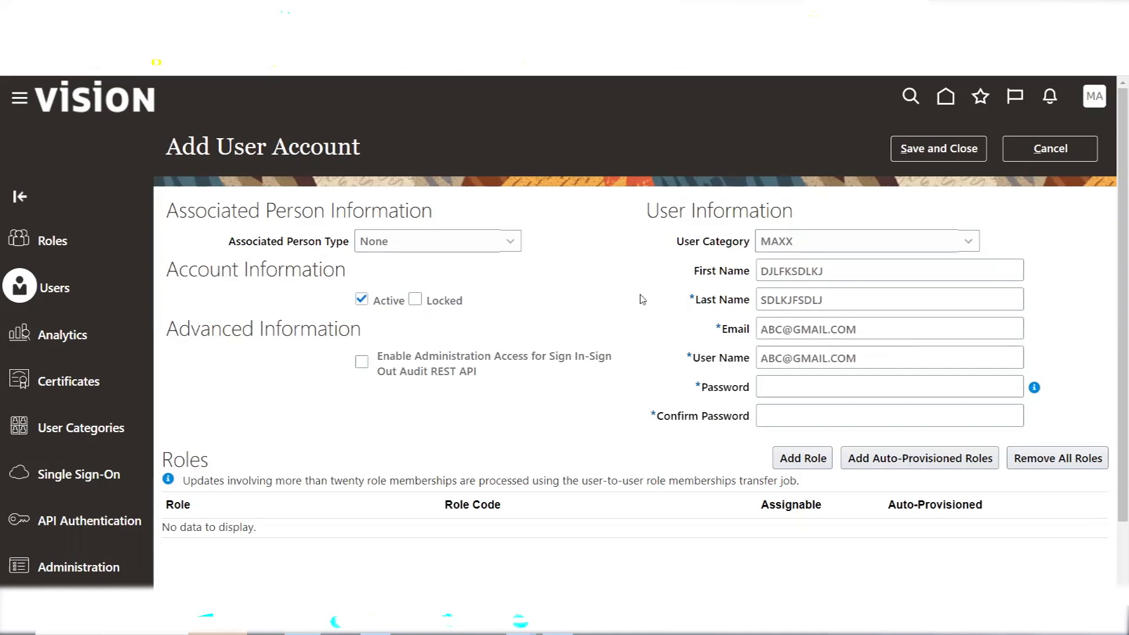
pyautogui.click(640, 295)
pyautogui.moveTo(1035, 389)
# Discard the new user account and switch to the Excel course notes at cell K161
pyautogui.click(1057, 155)
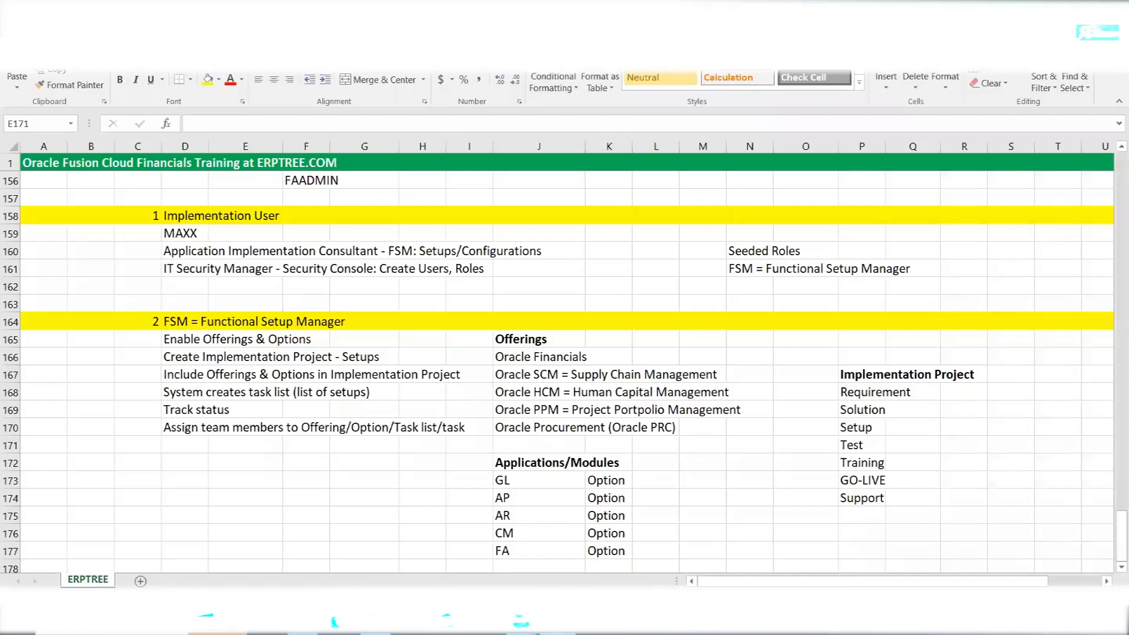
pyautogui.click(579, 272)
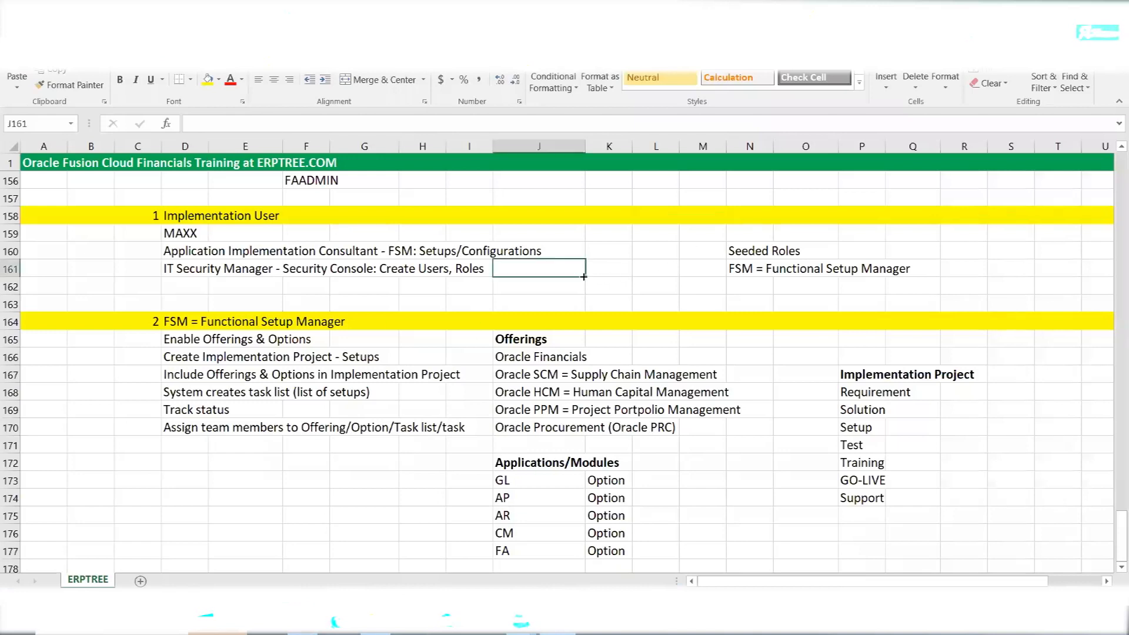
pyautogui.click(617, 268)
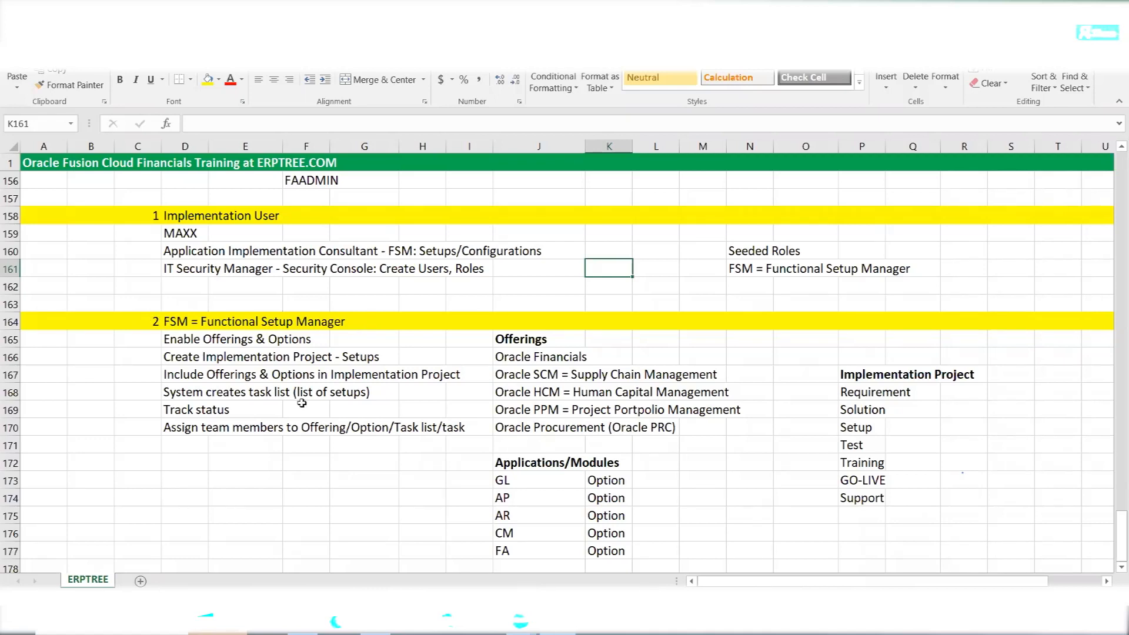
# Point out the Oracle offerings and FSM setup steps, then return to the top of the ERPTREE sheet
pyautogui.click(506, 339)
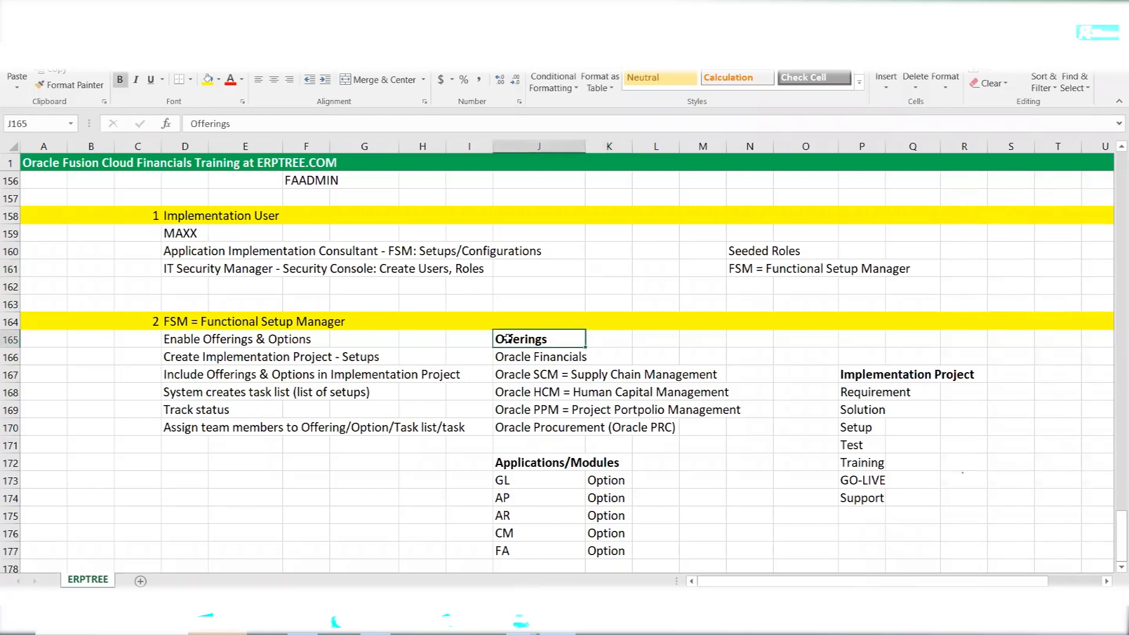
pyautogui.click(525, 459)
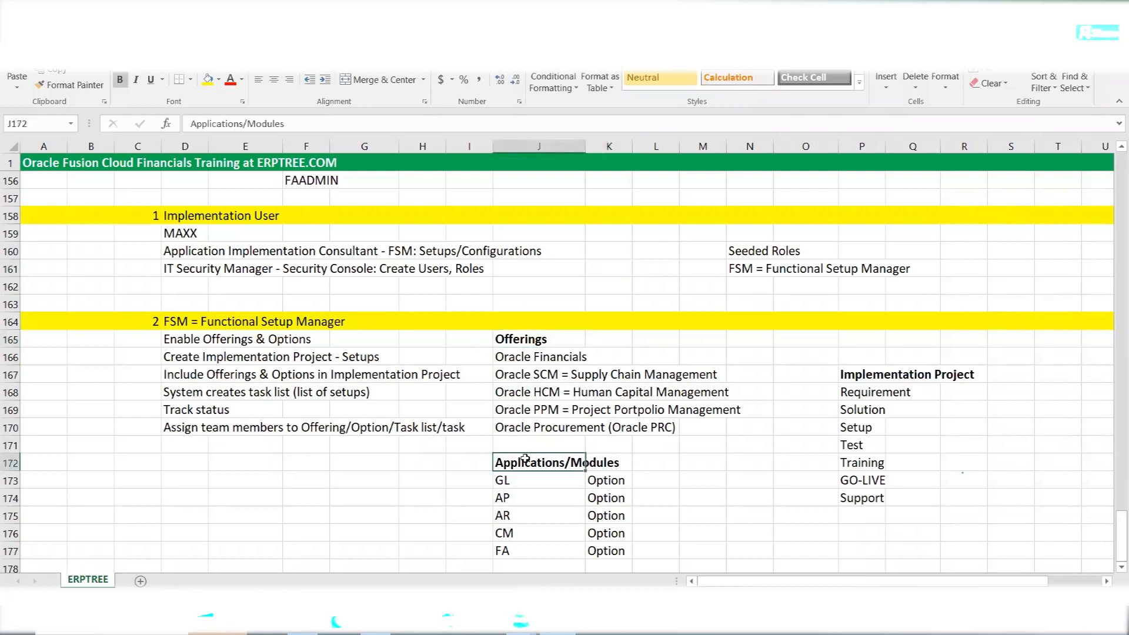
pyautogui.moveTo(500, 356); pyautogui.dragTo(728, 431)
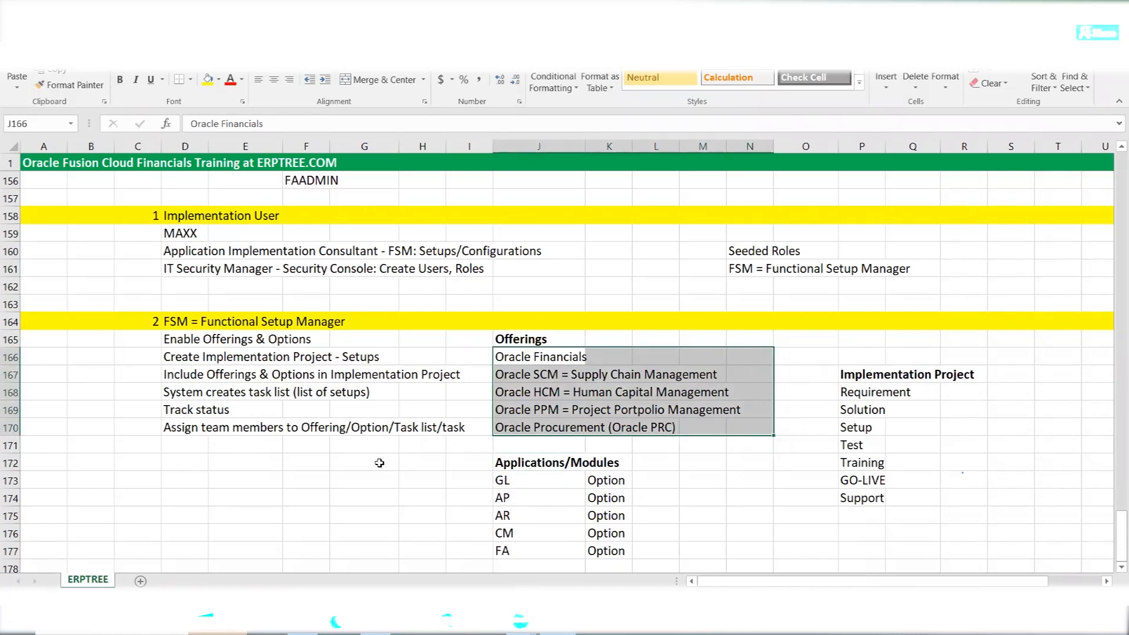
pyautogui.click(195, 462)
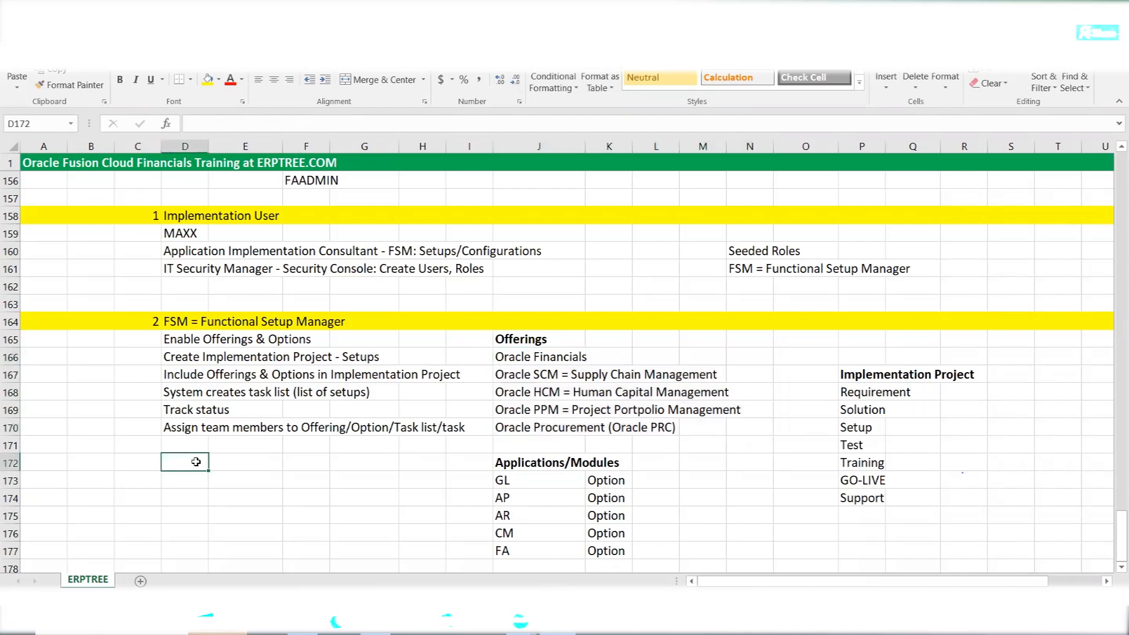
pyautogui.moveTo(185, 338); pyautogui.dragTo(299, 339)
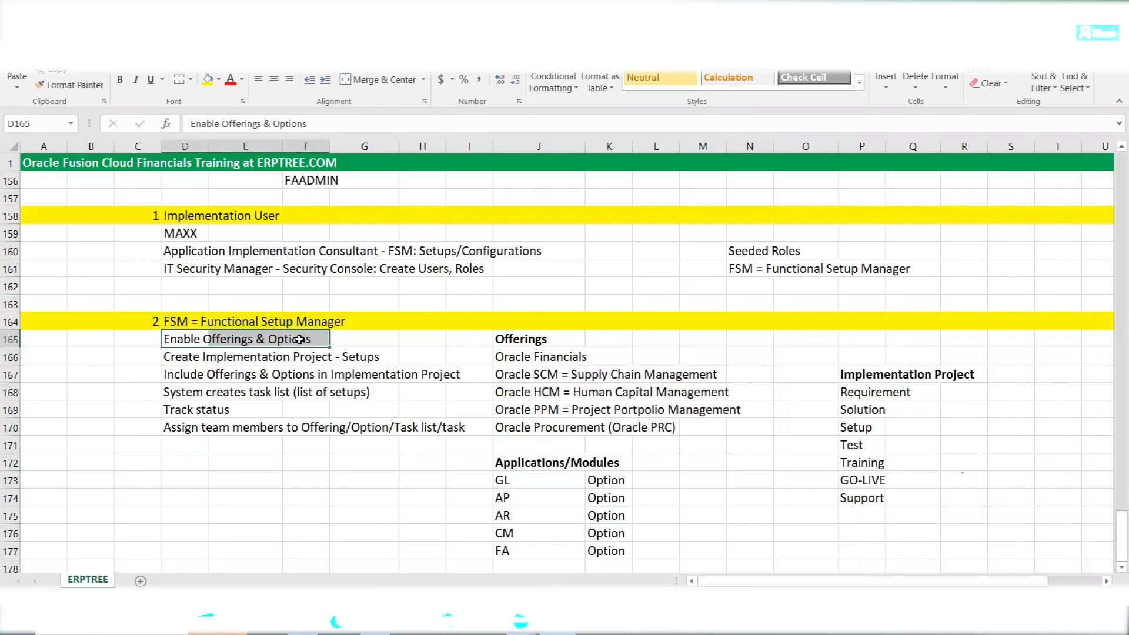
pyautogui.moveTo(180, 360); pyautogui.dragTo(366, 358)
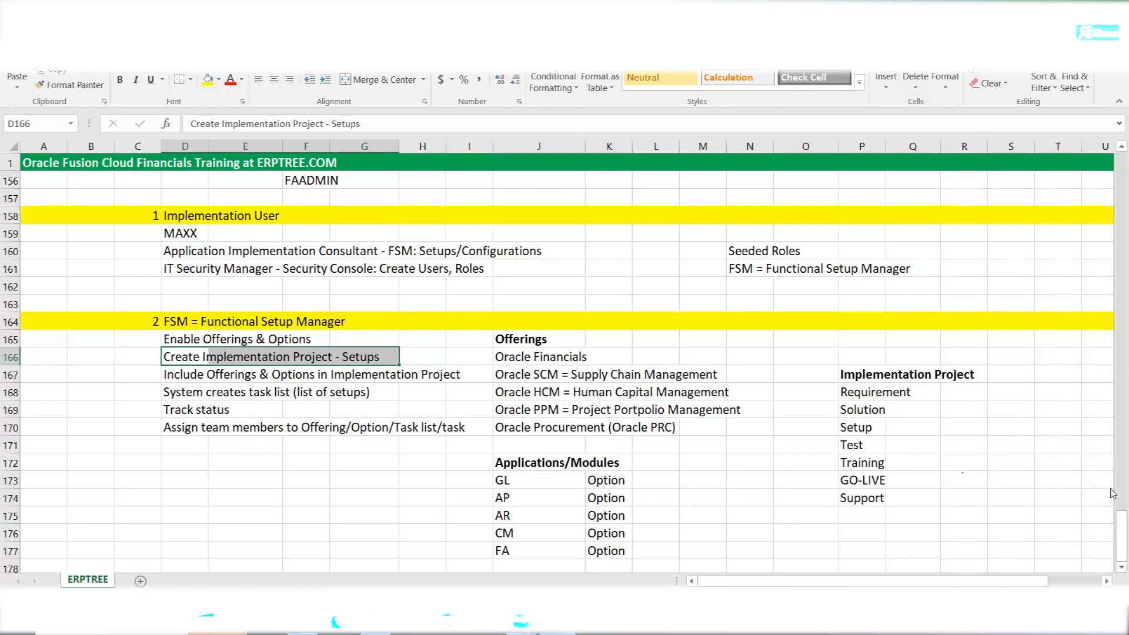
pyautogui.moveTo(1113, 535); pyautogui.dragTo(1113, 186)
pyautogui.click(715, 269)
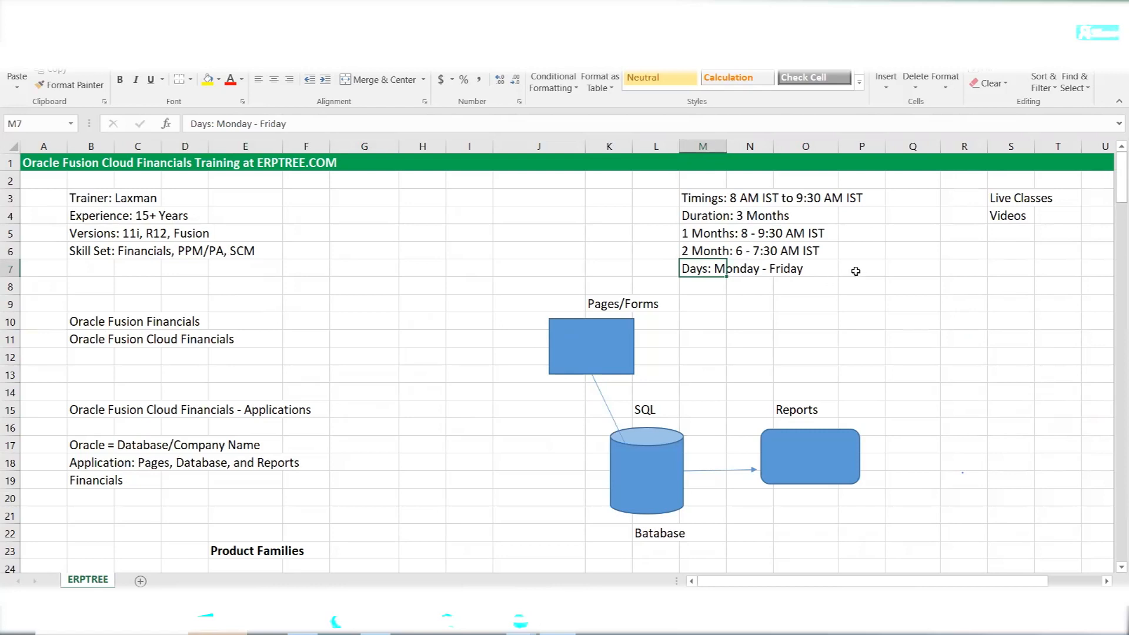
pyautogui.click(856, 271)
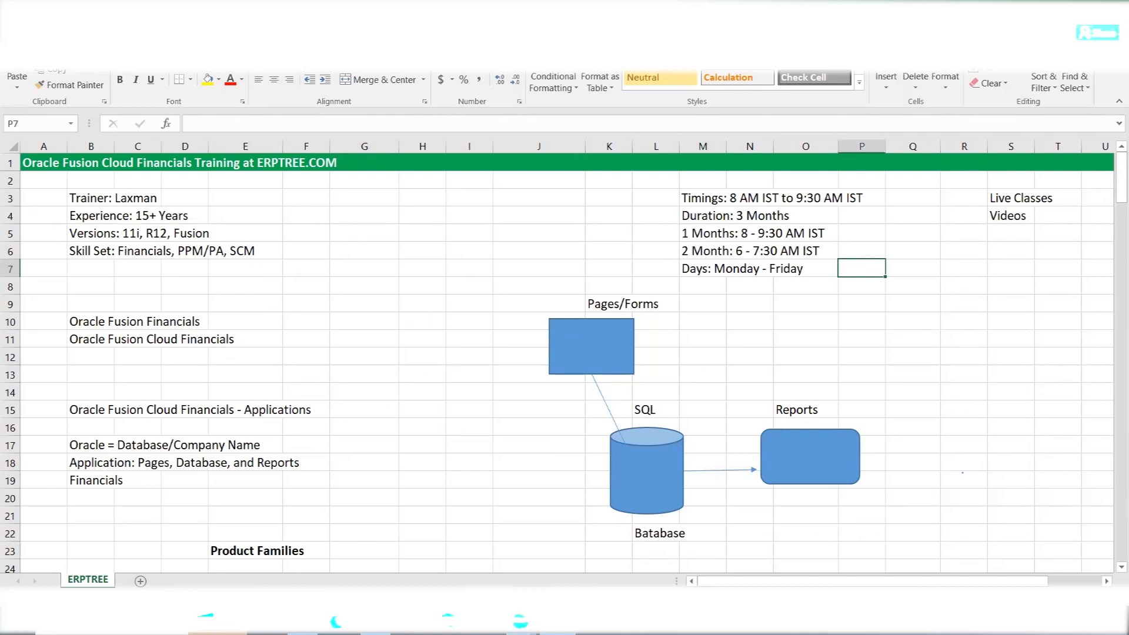
pyautogui.click(521, 622)
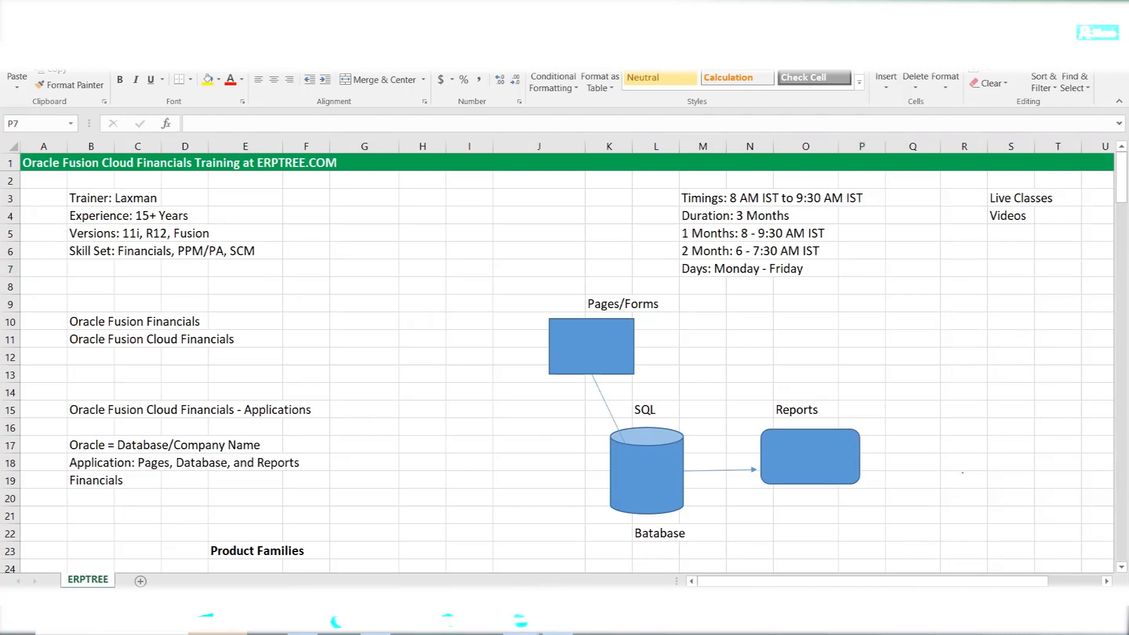